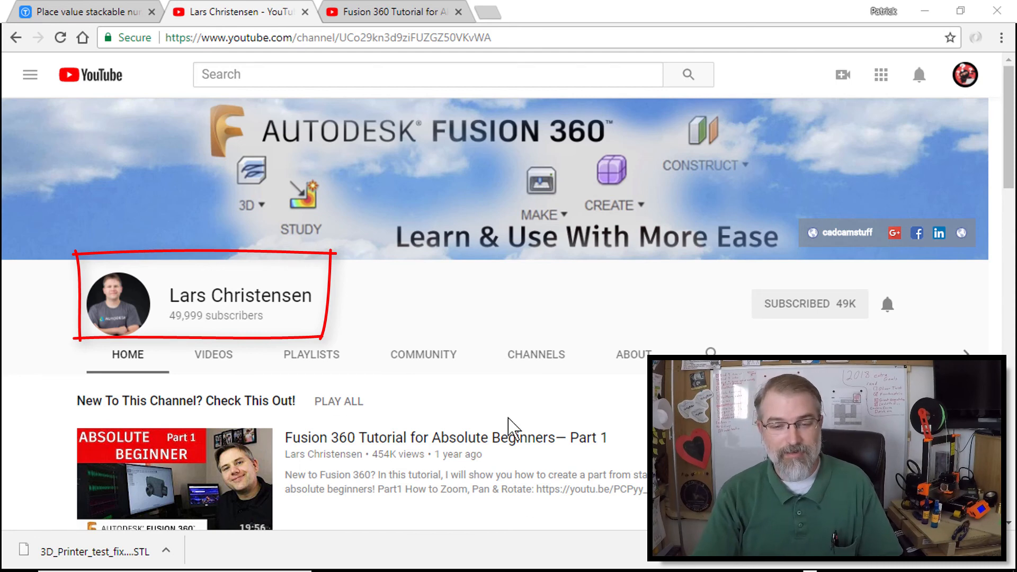
# Review the Fusion 360 tutorial channel, its beginner video, and the Place value stackable number tiles Thingiverse page
pyautogui.scroll(-1, 510, 425)
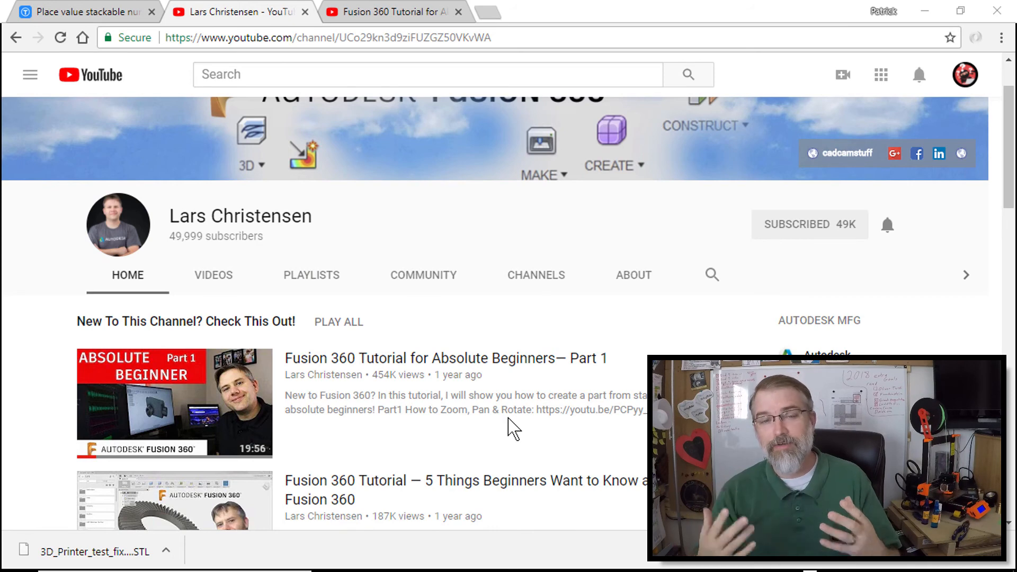
pyautogui.click(373, 11)
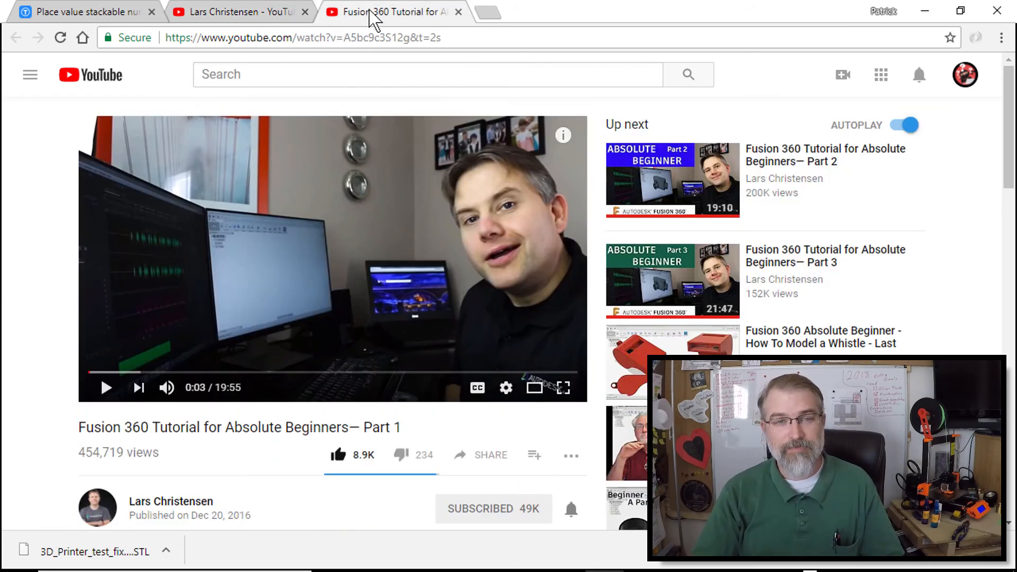
pyautogui.click(313, 38)
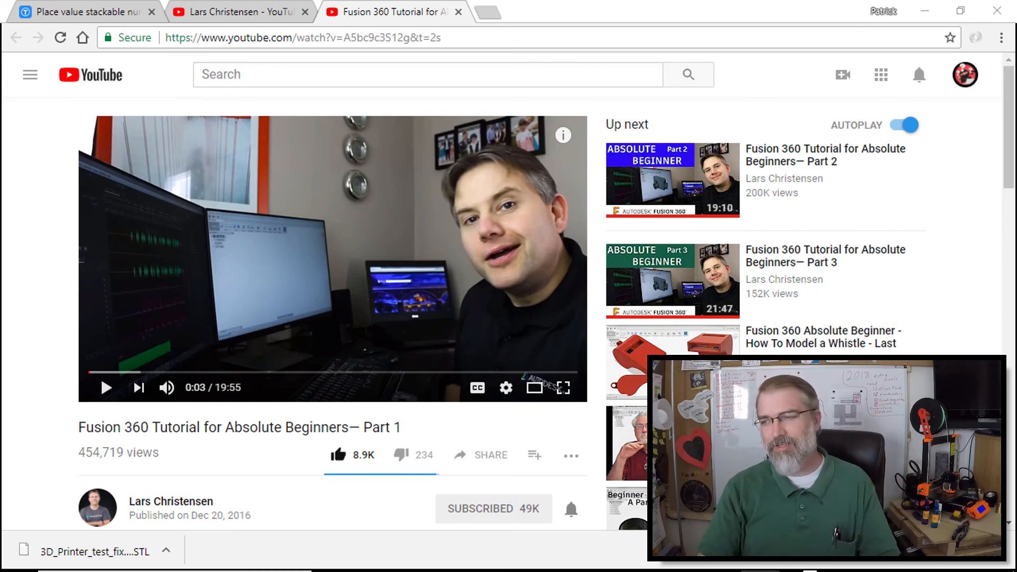
pyautogui.click(124, 16)
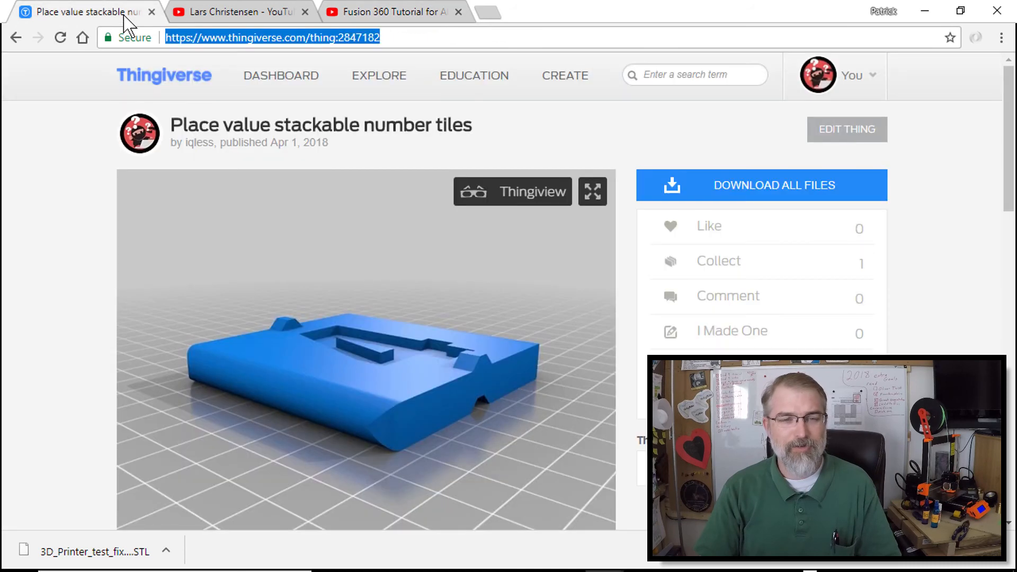
pyautogui.click(381, 38)
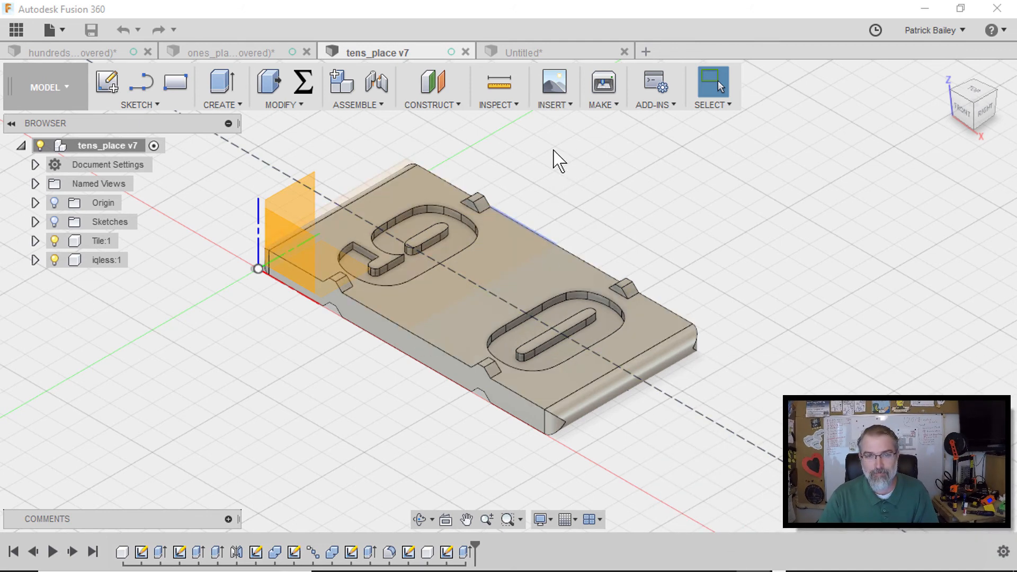
# Close the Untitled design without saving it
pyautogui.click(536, 54)
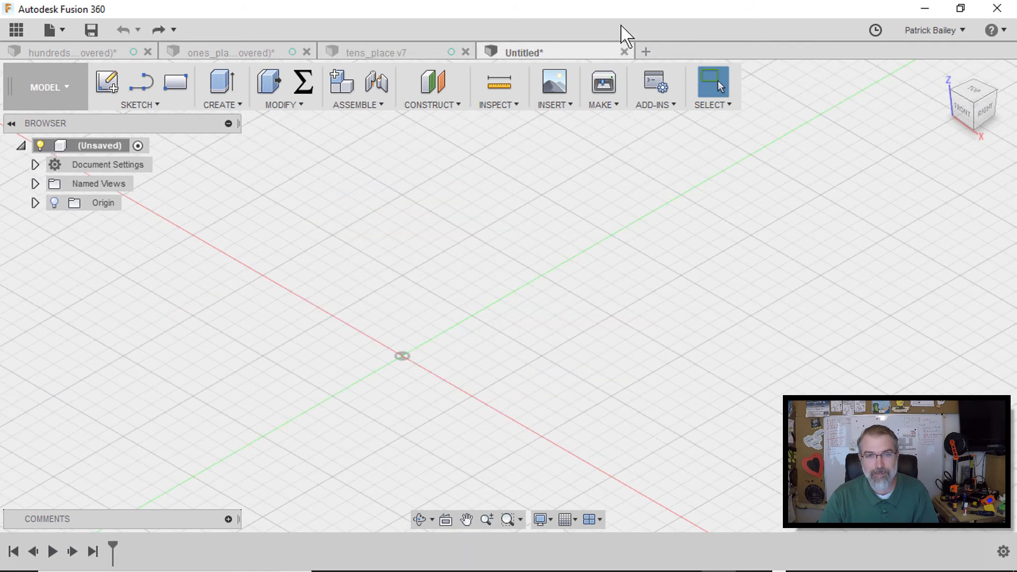
pyautogui.click(624, 52)
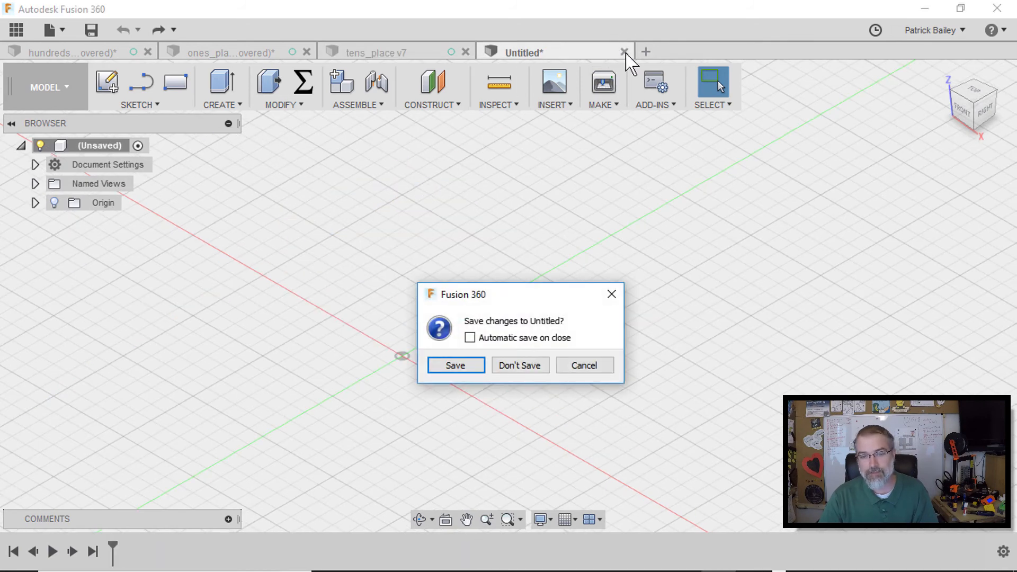
pyautogui.click(515, 365)
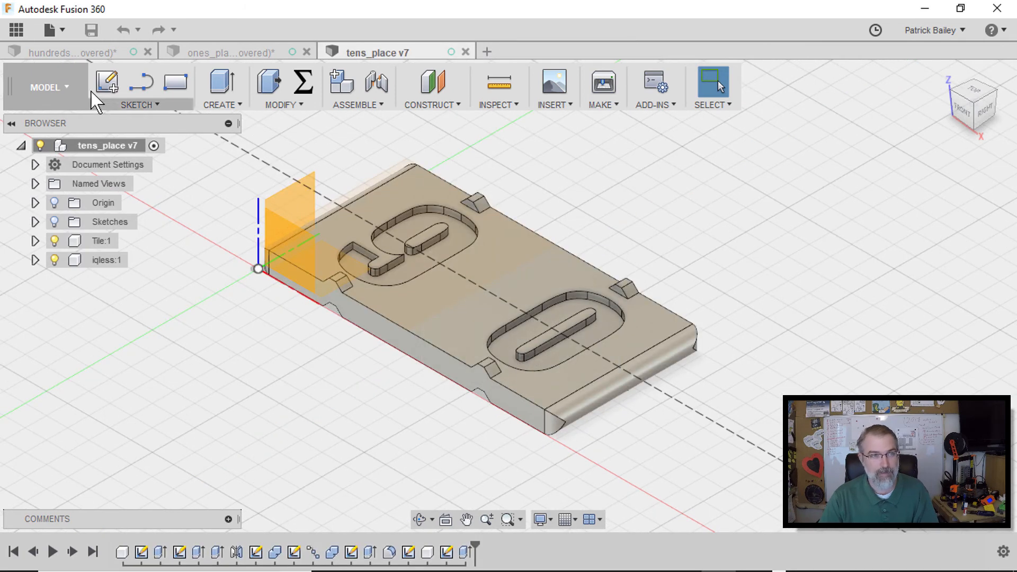
# Start a new design and add a new component under its root
pyautogui.click(53, 30)
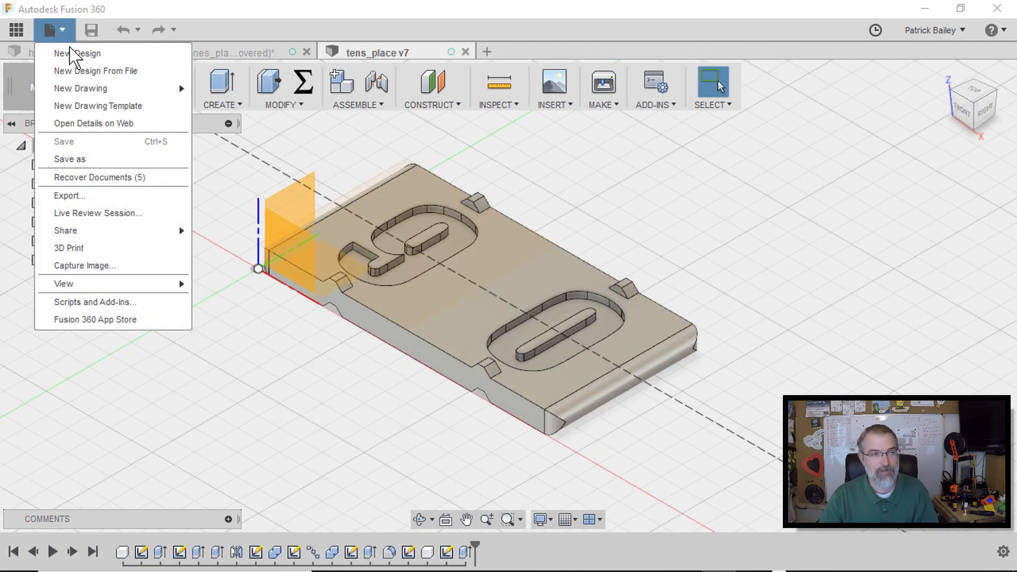
pyautogui.click(100, 55)
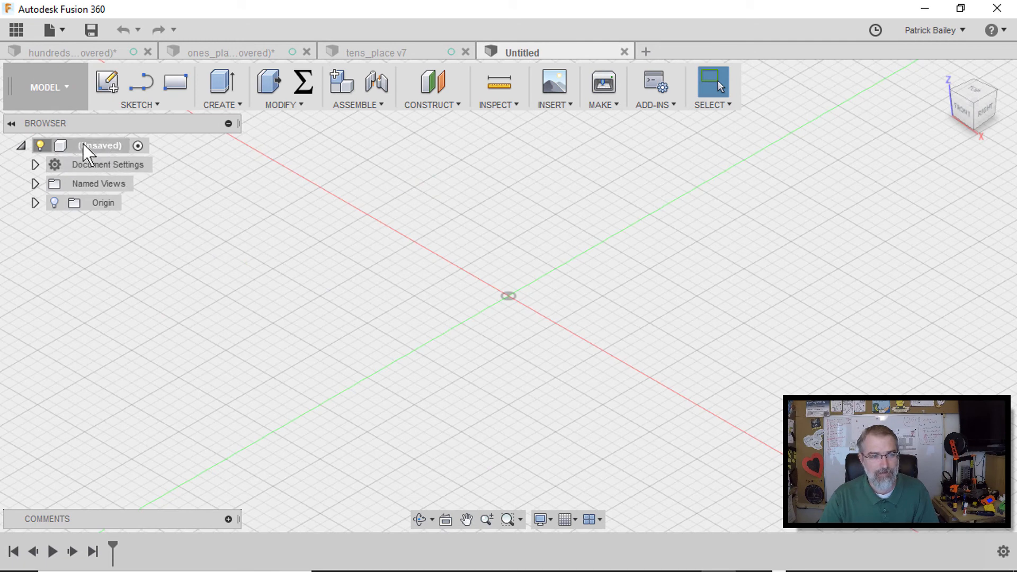
pyautogui.rightClick(100, 148)
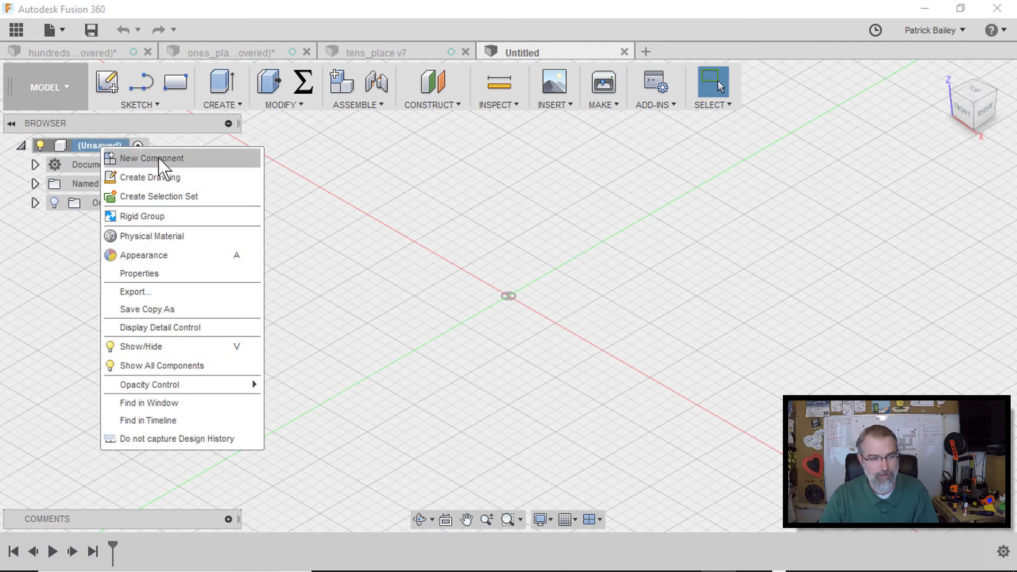
pyautogui.click(161, 164)
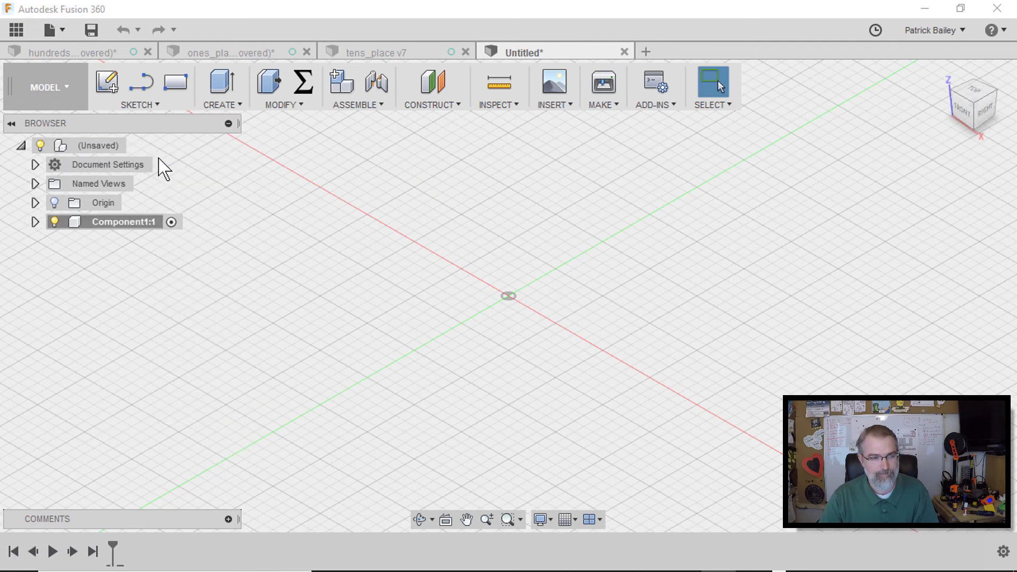
# Rename the new component Tiles
pyautogui.click(124, 223)
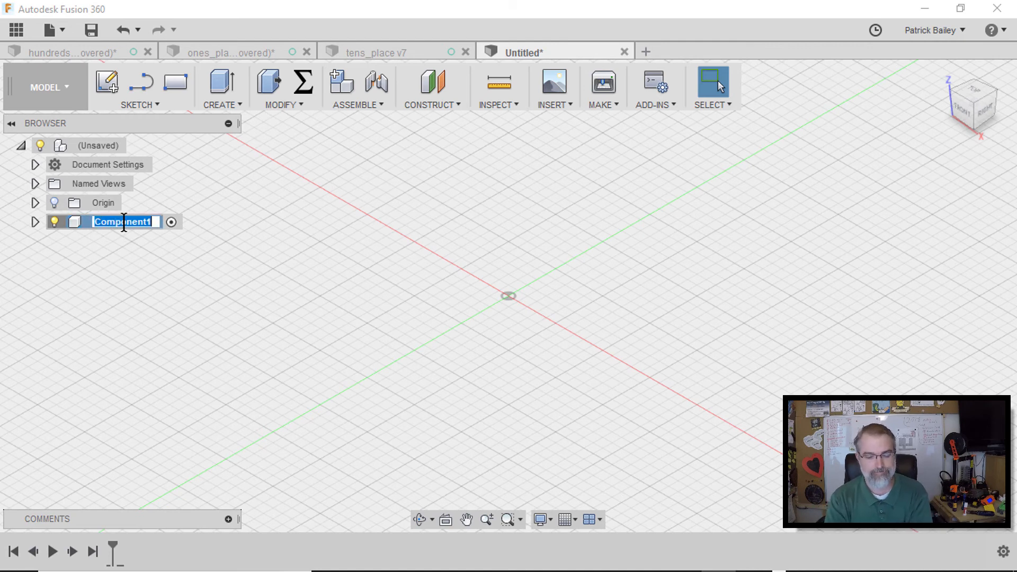
pyautogui.write('Sin')
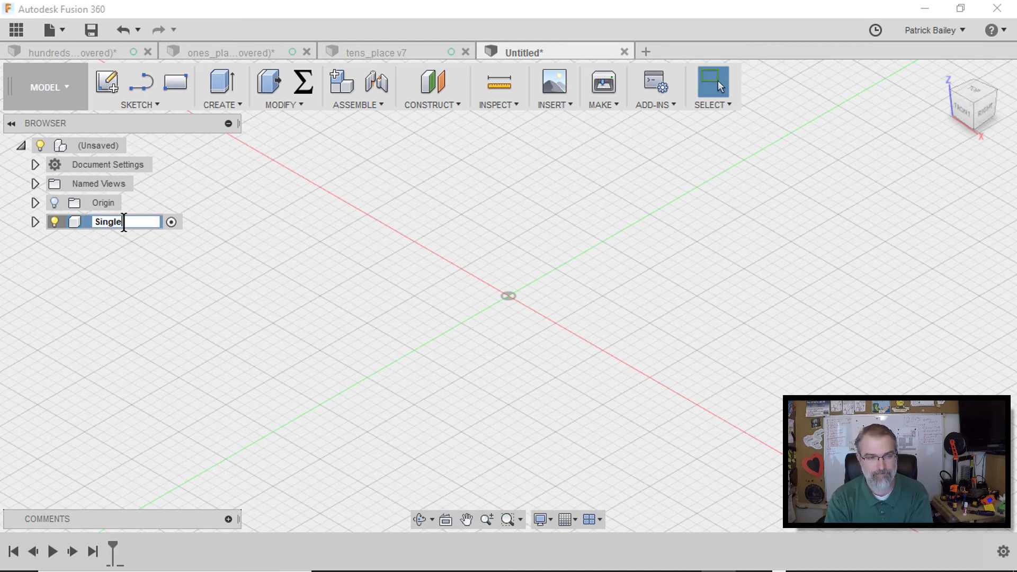
pyautogui.write('gle')
pyautogui.press('BackSpace')
pyautogui.press('BackSpace')
pyautogui.press('BackSpace')
pyautogui.press('BackSpace')
pyautogui.press('BackSpace')
pyautogui.press('BackSpace')
pyautogui.write('Tiles')
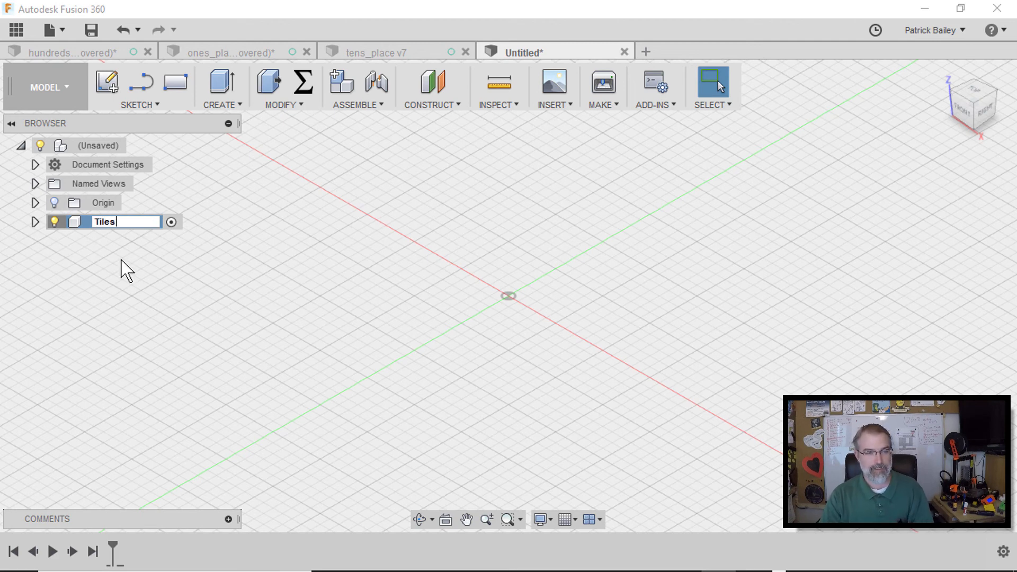
pyautogui.press('Return')
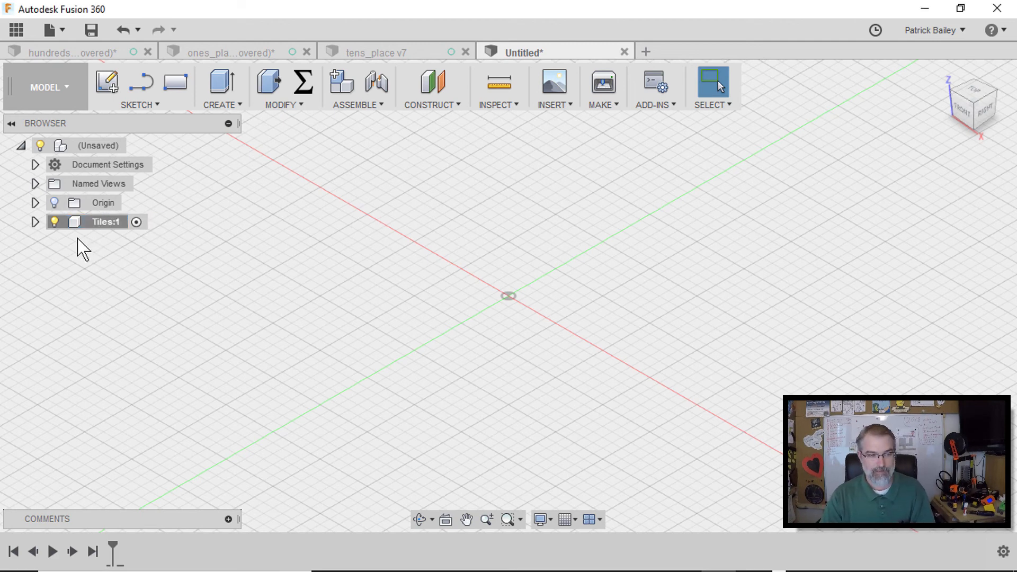
# Expand the Tiles component and turn on visibility of its Origin
pyautogui.click(35, 222)
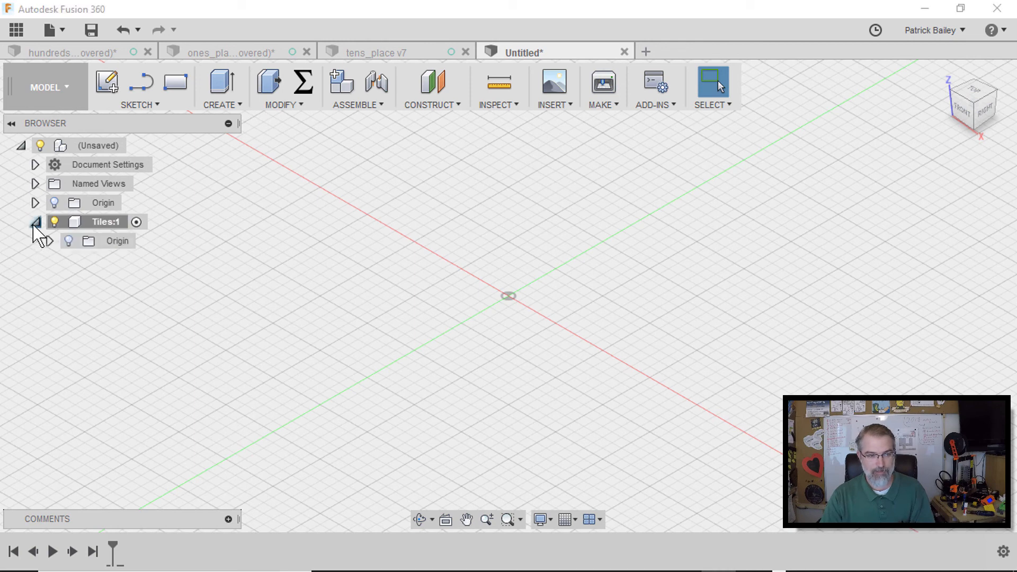
pyautogui.click(69, 241)
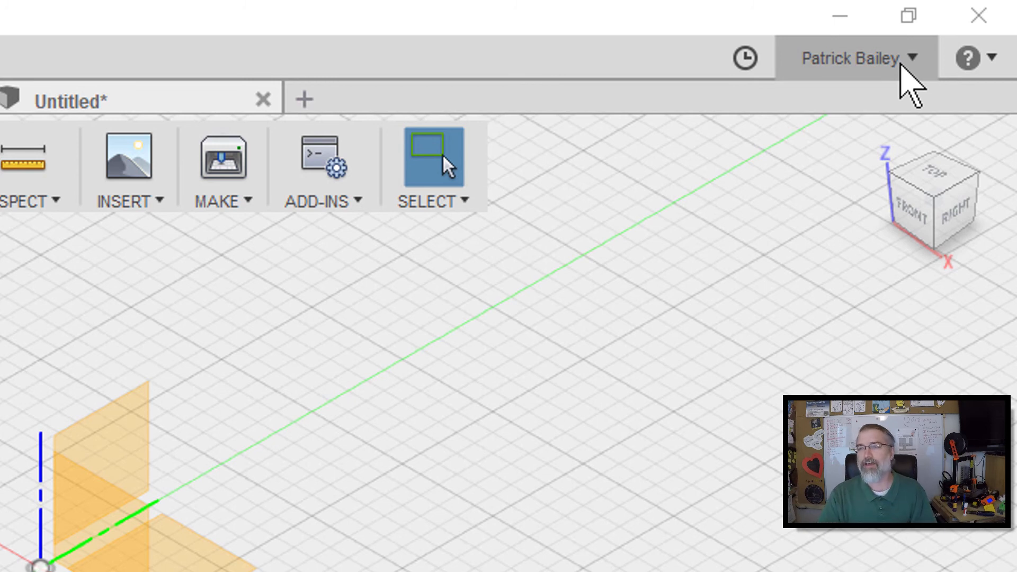
# Open Preferences to review the default modeling orientation setting, then close the dialog
pyautogui.click(901, 62)
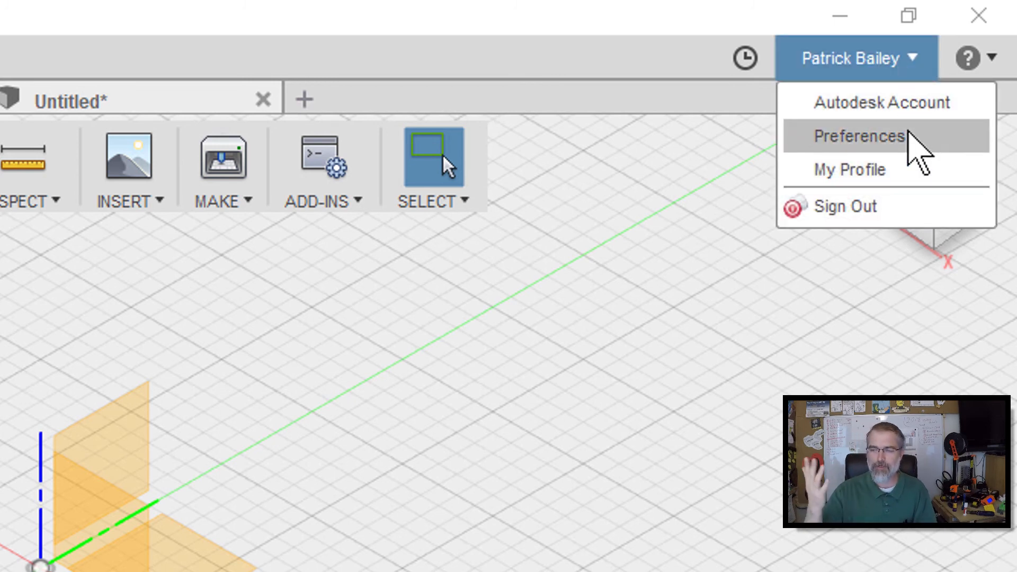
pyautogui.click(880, 136)
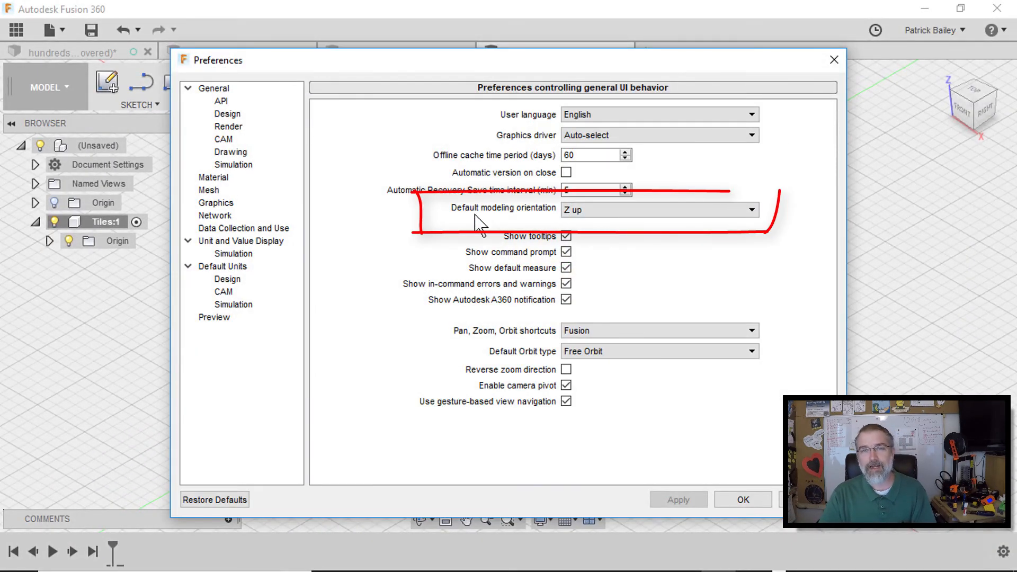
pyautogui.click(606, 211)
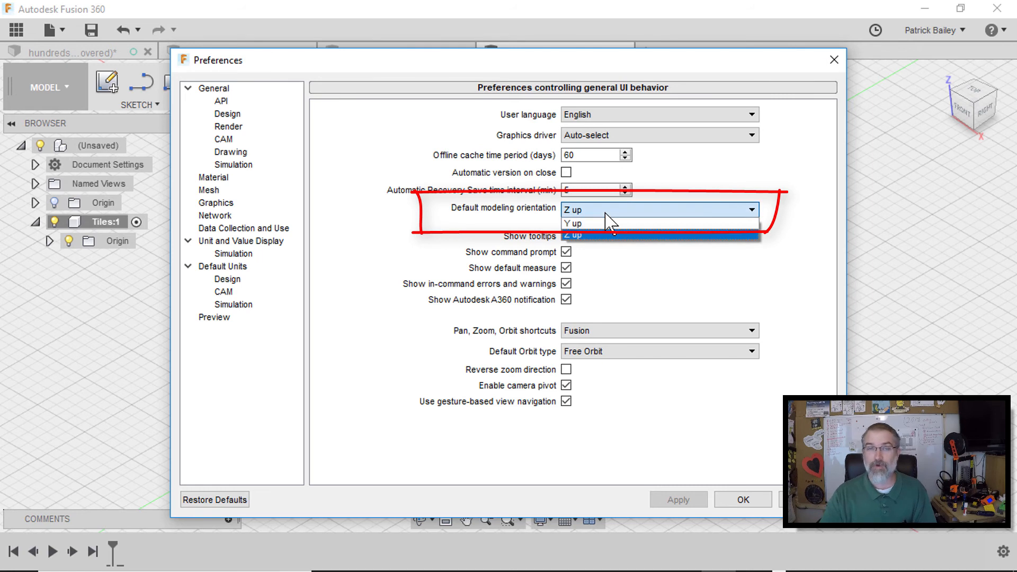
pyautogui.click(515, 218)
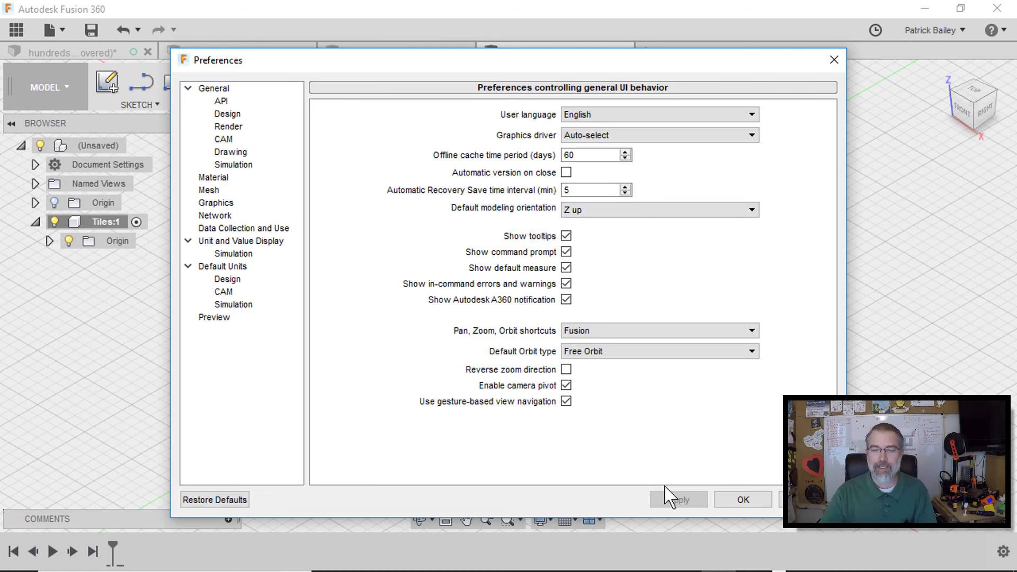
pyautogui.click(759, 504)
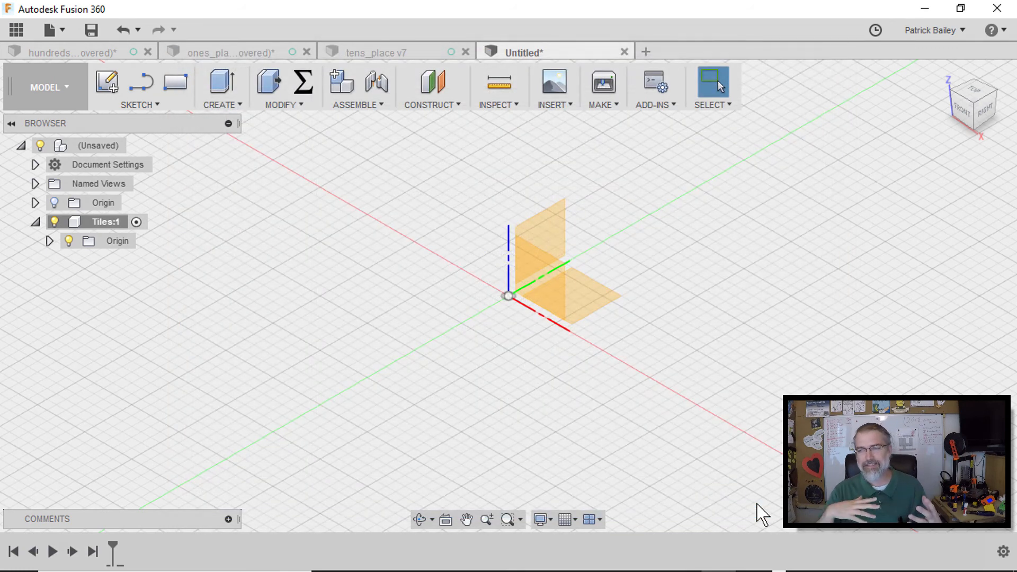
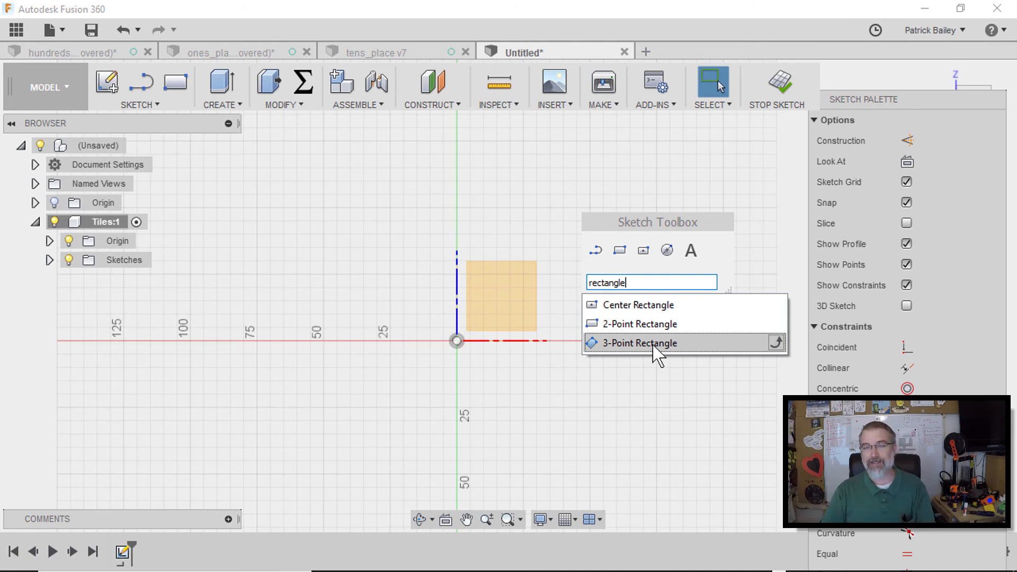
# Pin the 3-Point Rectangle to the sketch toolbox, then remove it from the toolbox again
pyautogui.click(777, 343)
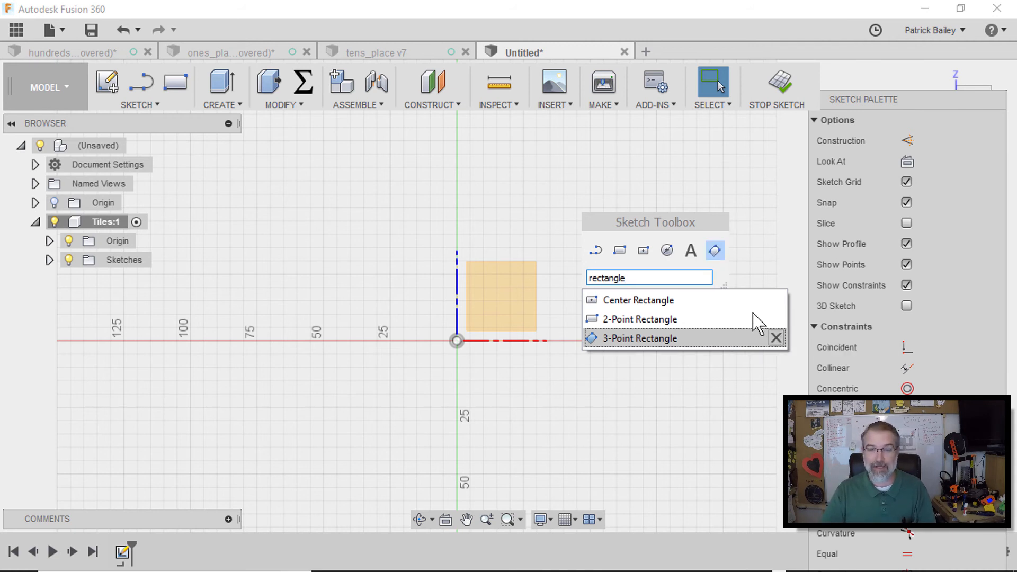
pyautogui.click(713, 226)
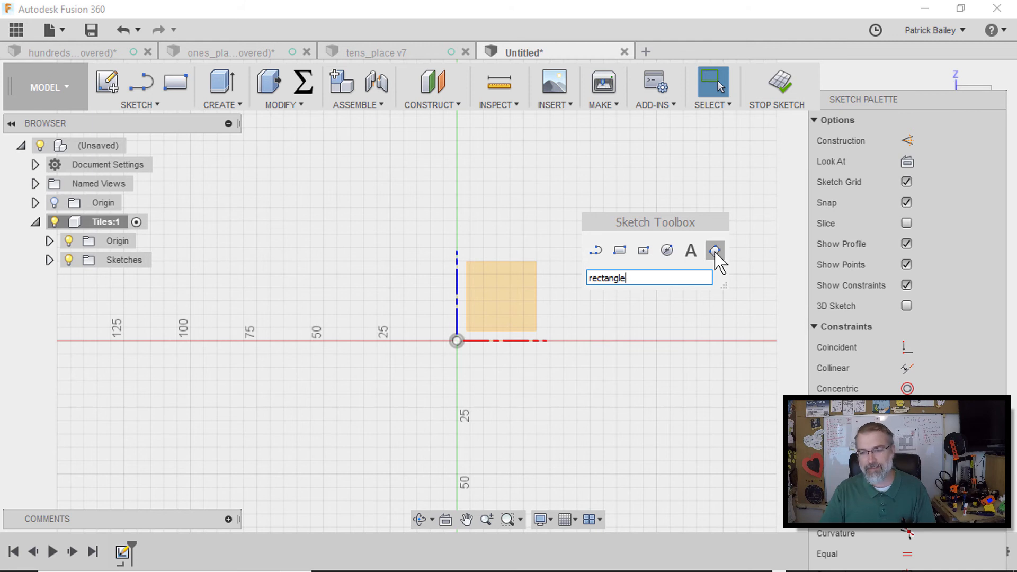
pyautogui.moveTo(715, 252); pyautogui.dragTo(752, 267)
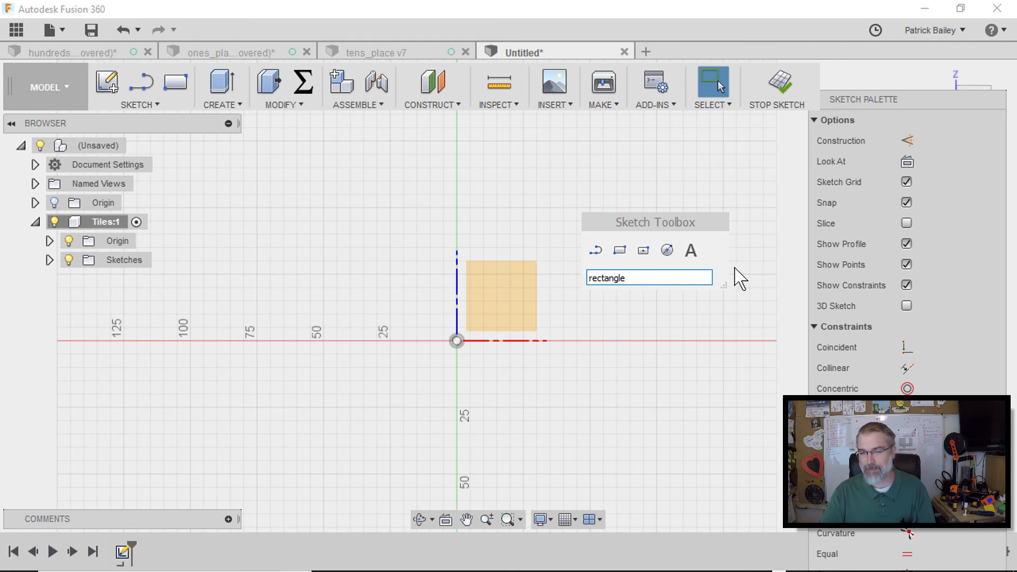
# Draw a 2-point rectangle from the origin, 10 mm tall and 70 mm wide
pyautogui.click(621, 254)
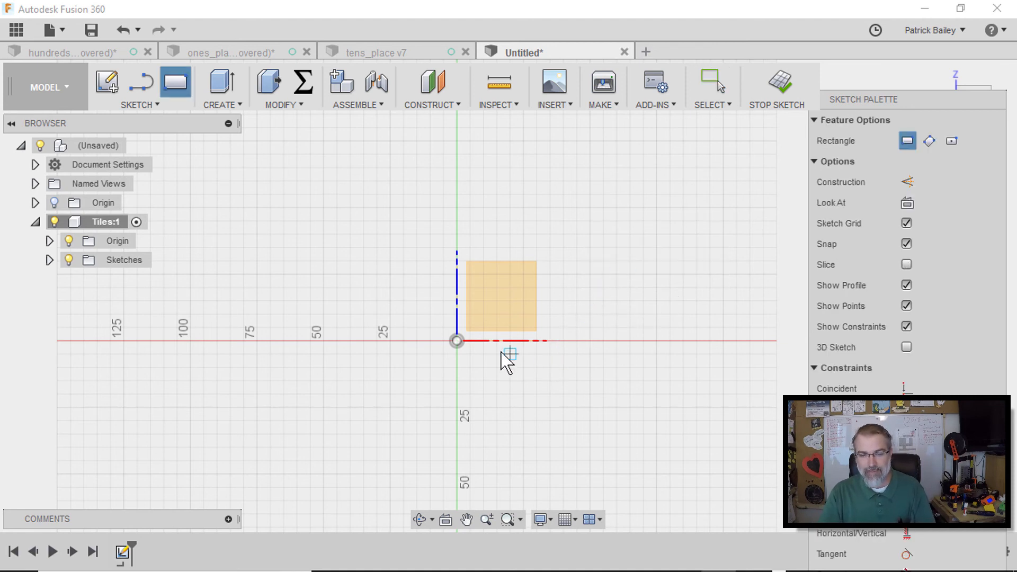
pyautogui.click(458, 341)
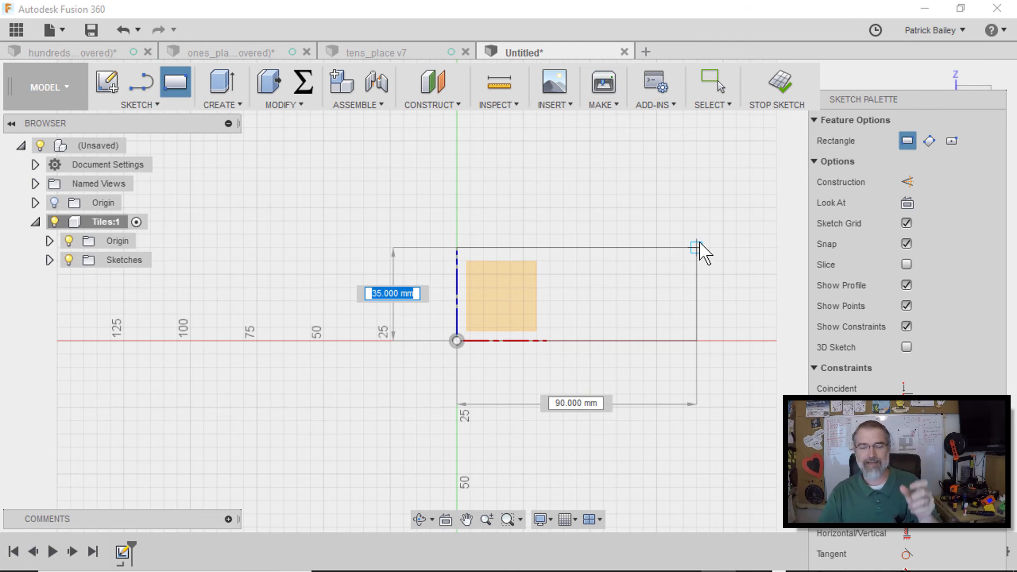
pyautogui.write('10')
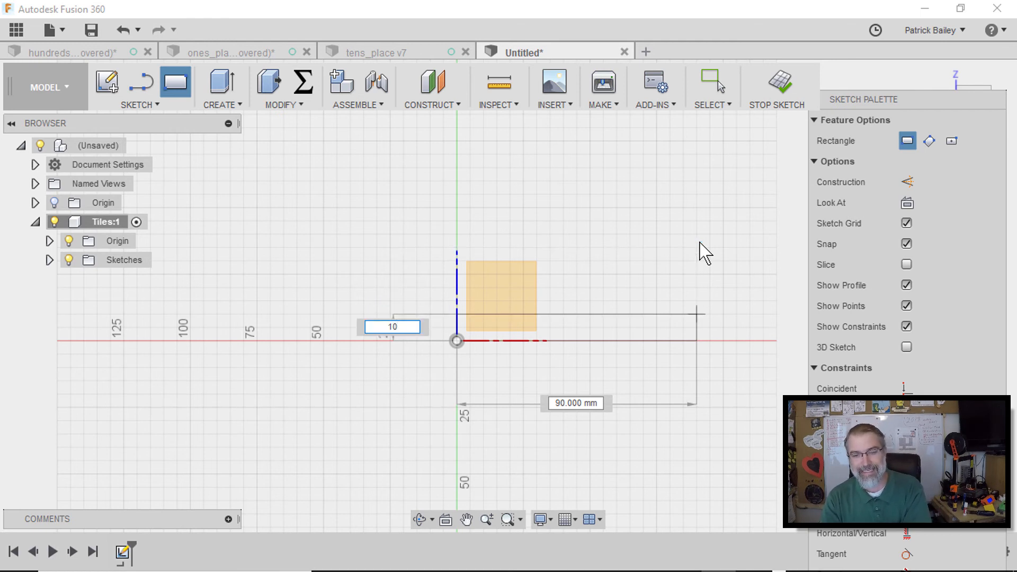
pyautogui.press('Tab')
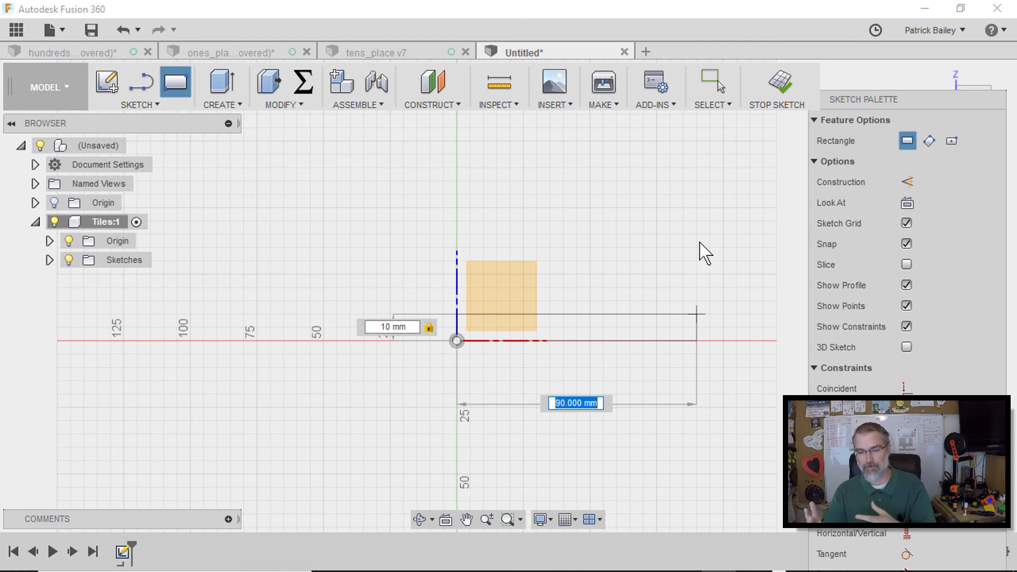
pyautogui.write('70')
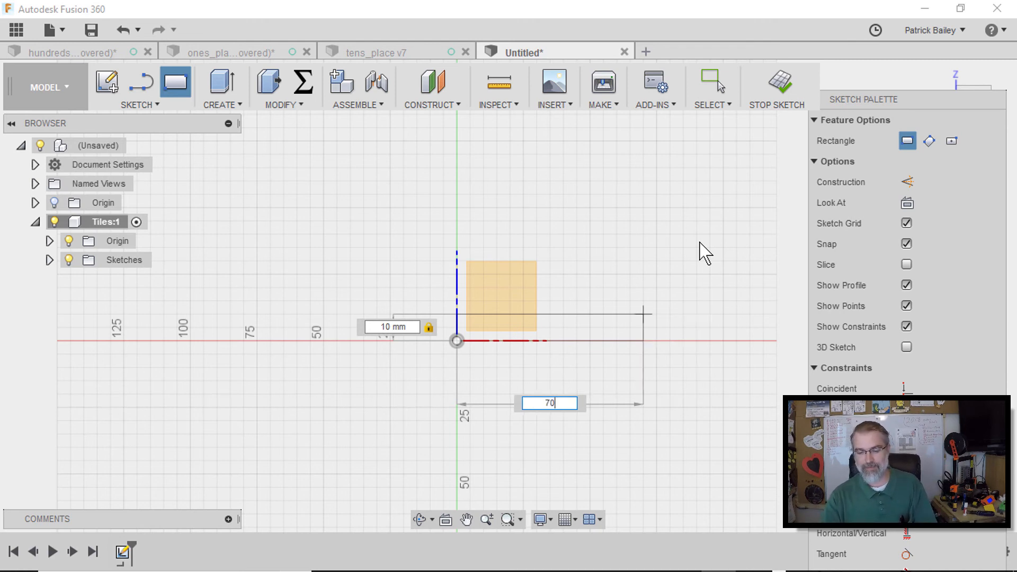
pyautogui.press('Return')
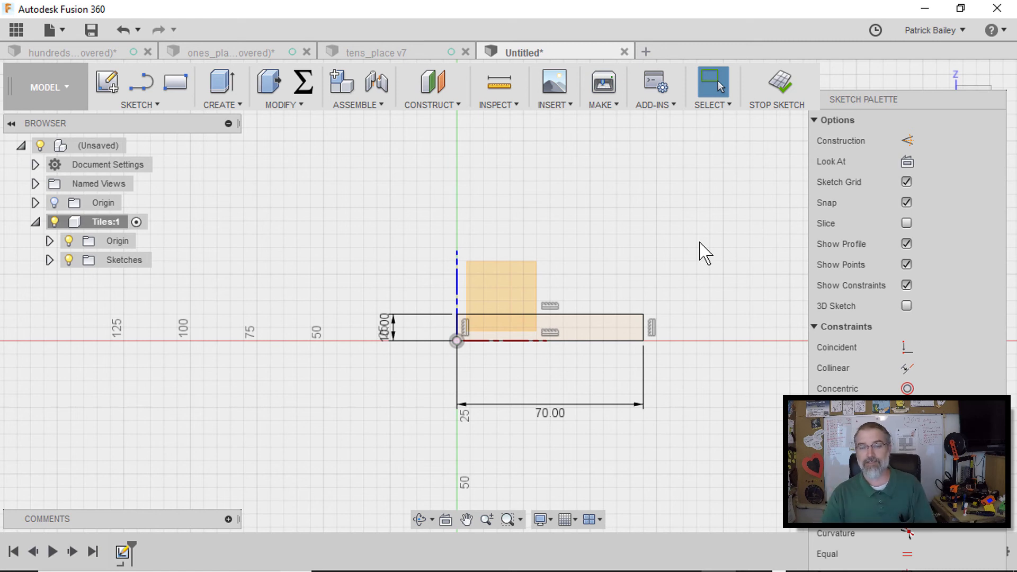
pyautogui.scroll(3, 705, 254)
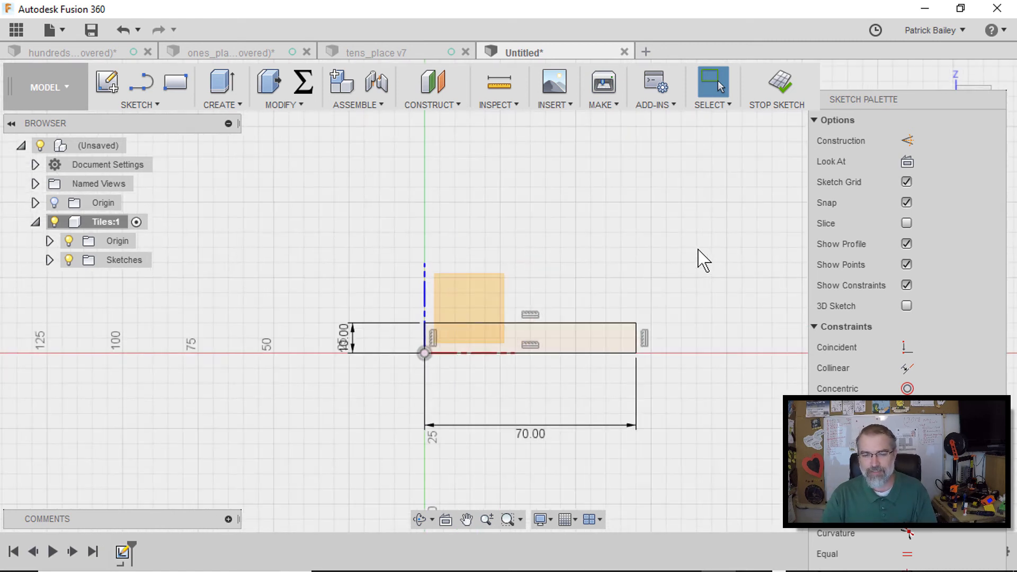
pyautogui.scroll(1, 702, 260)
pyautogui.moveTo(670, 297); pyautogui.dragTo(663, 254, button='middle')
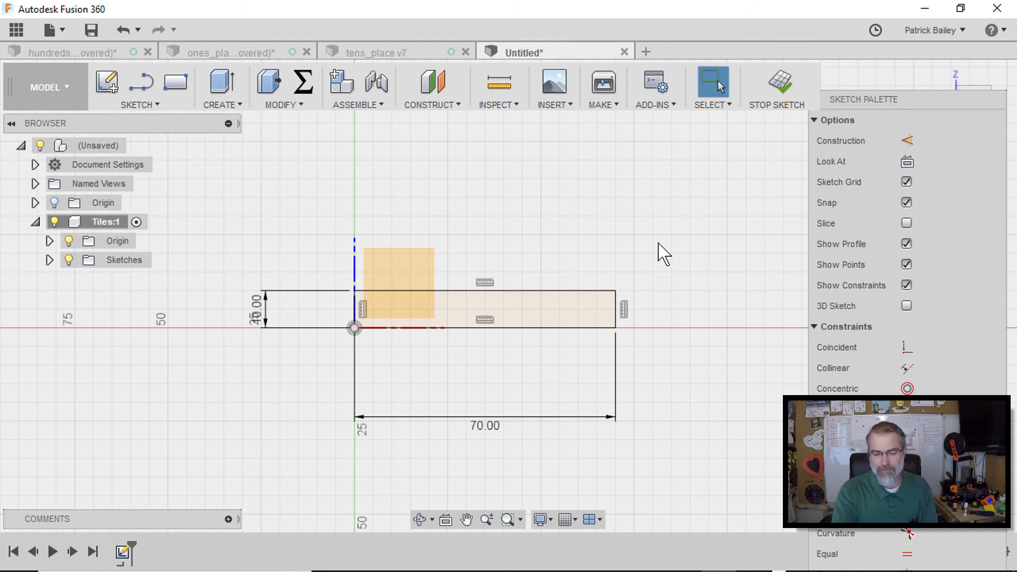
pyautogui.press('s')
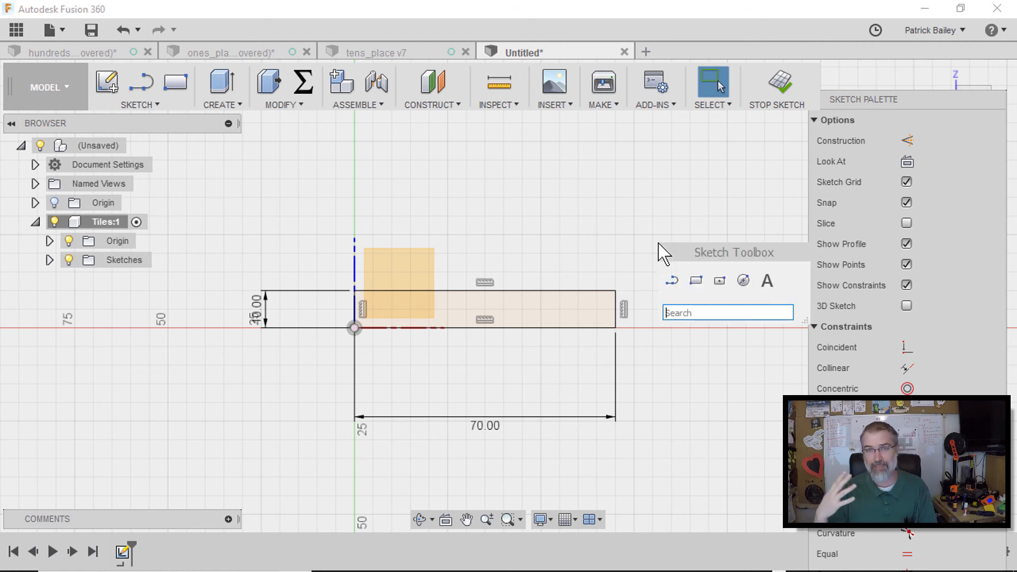
pyautogui.click(696, 281)
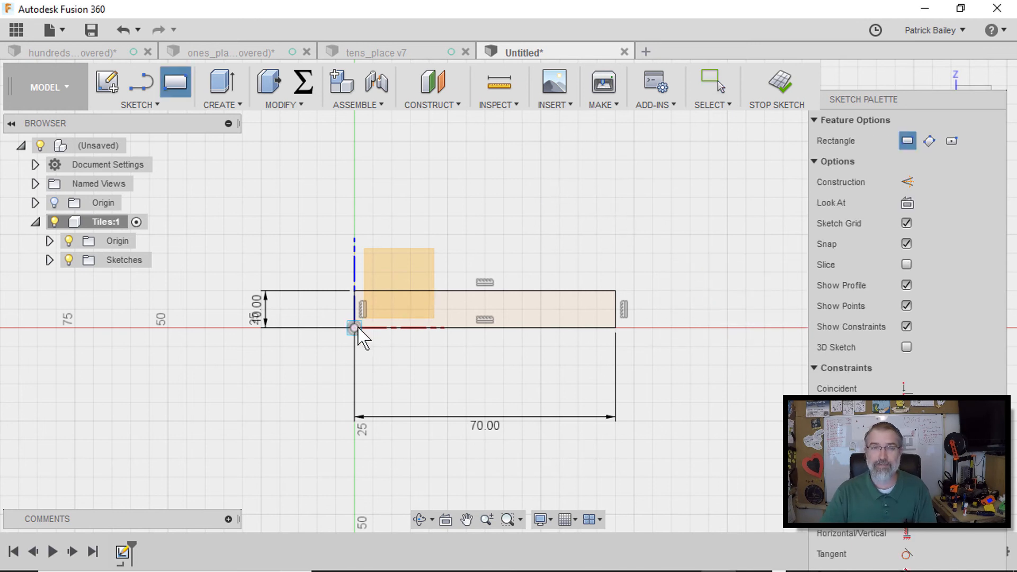
pyautogui.click(551, 177)
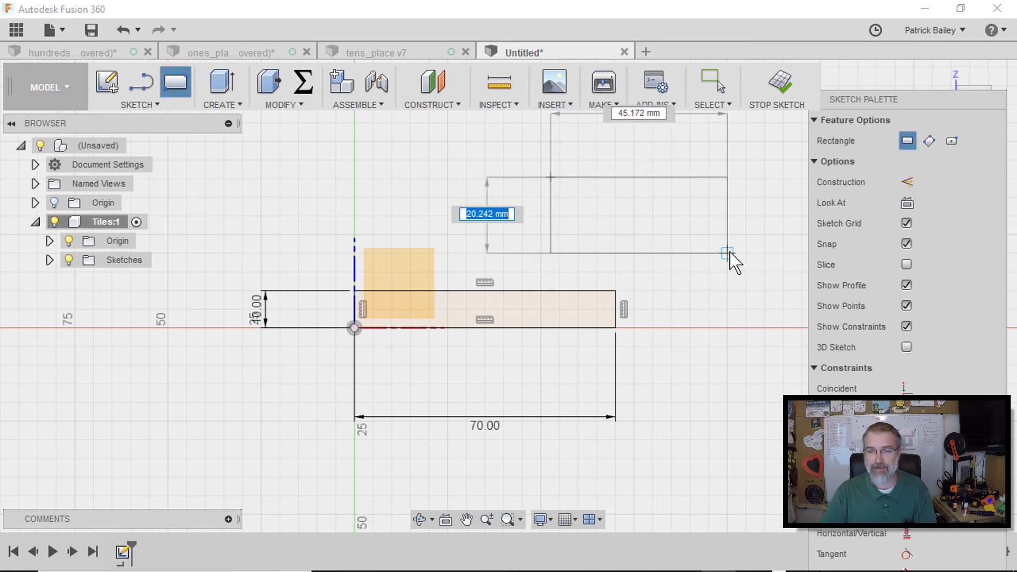
pyautogui.press('Return')
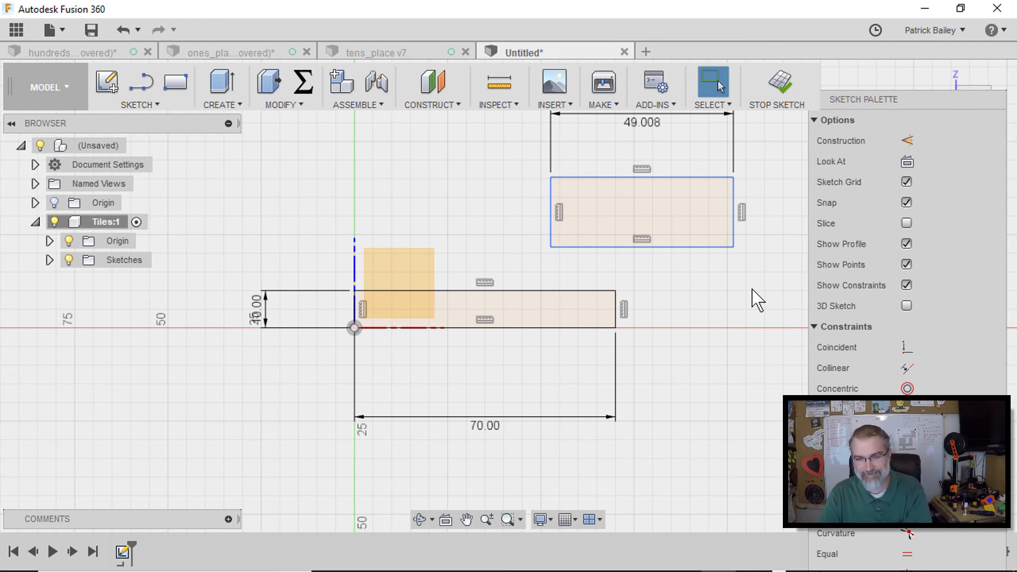
pyautogui.hotkey('ctrl', 'z')
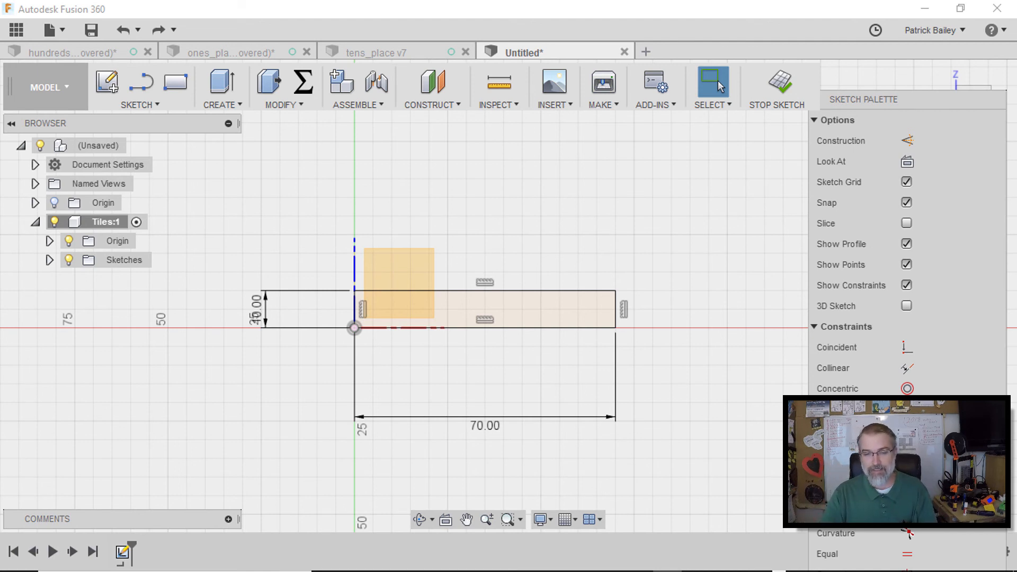
# Extrude the rectangle profile 35 mm as a new body
pyautogui.click(516, 315)
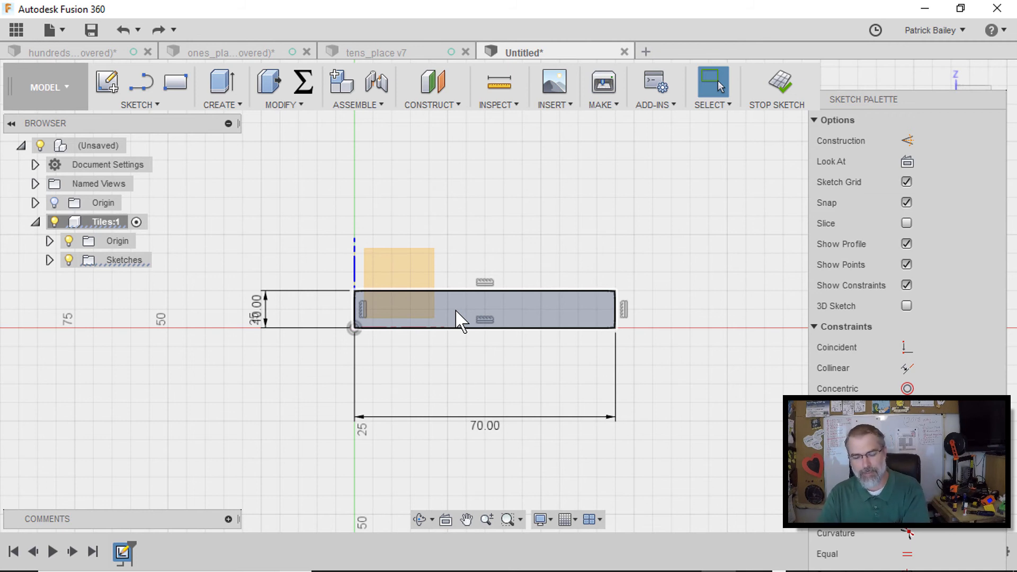
pyautogui.press('e')
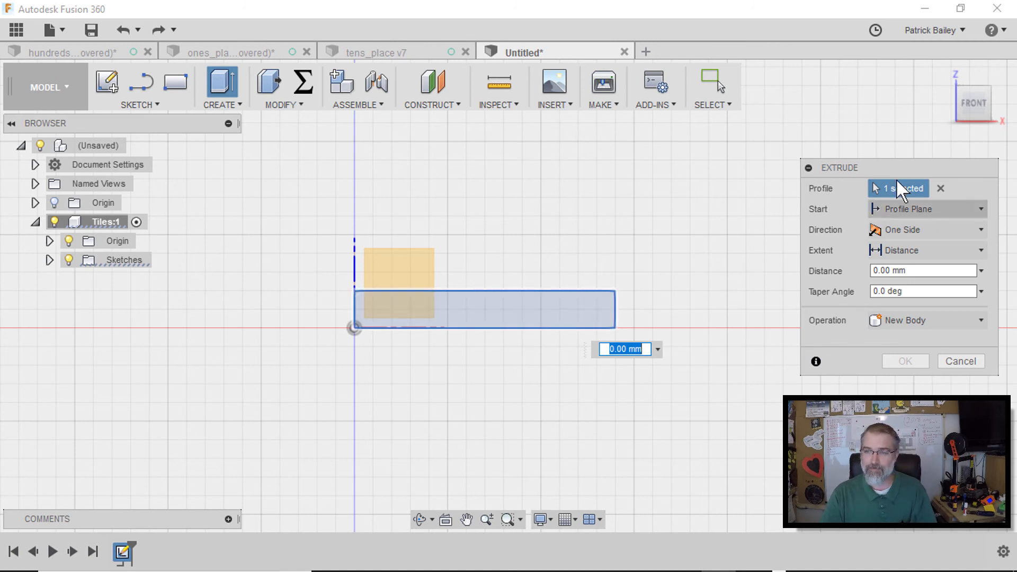
pyautogui.moveTo(946, 72)
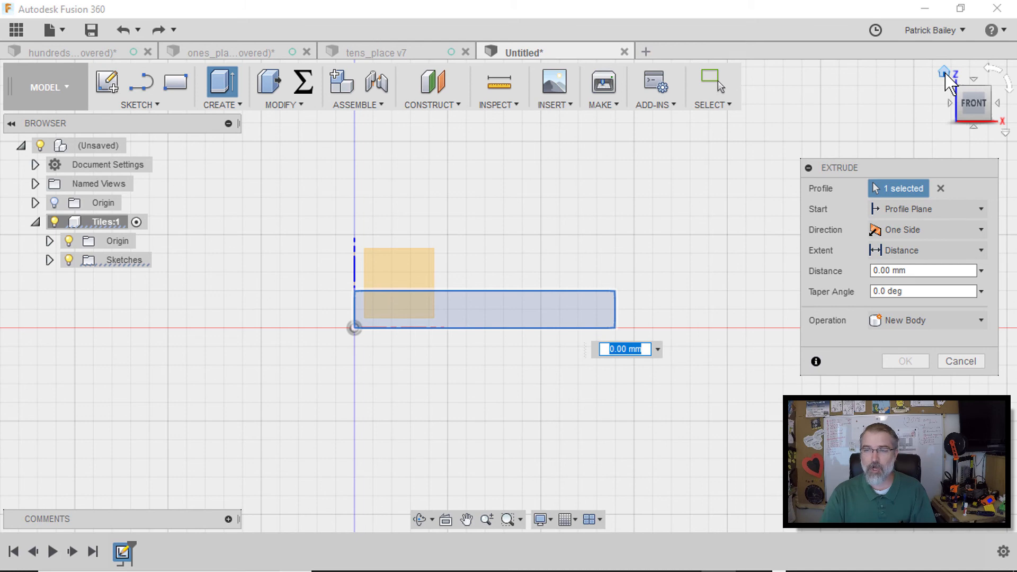
pyautogui.click(945, 72)
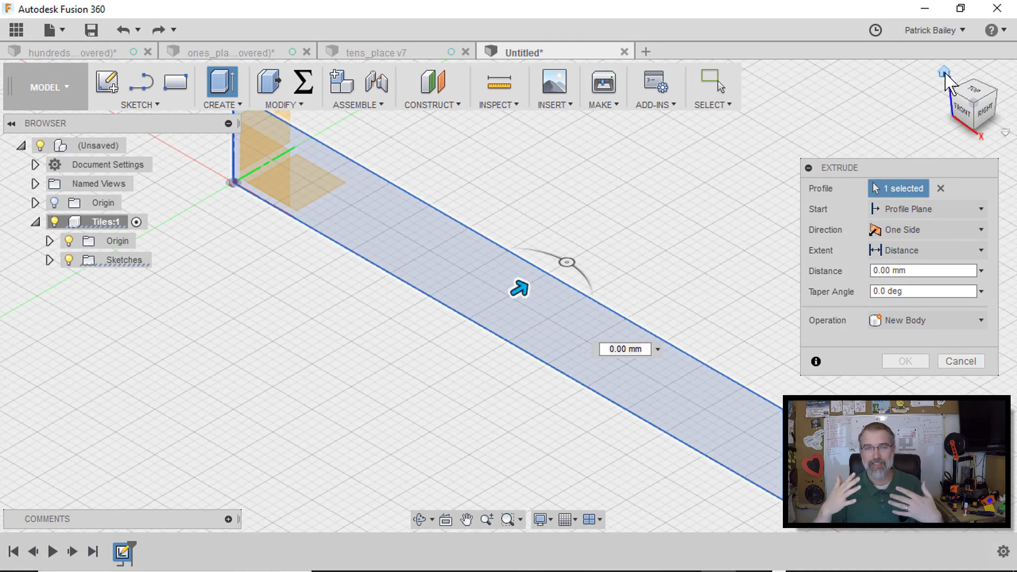
pyautogui.moveTo(509, 293); pyautogui.dragTo(679, 205)
pyautogui.click(873, 271)
pyautogui.moveTo(914, 271); pyautogui.dragTo(831, 257)
pyautogui.write('35')
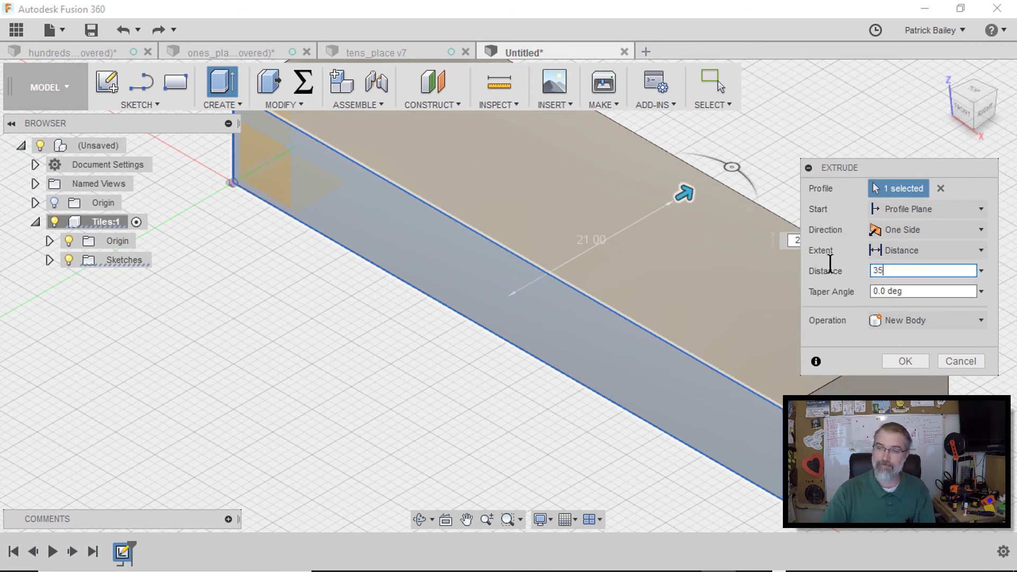
pyautogui.click(904, 289)
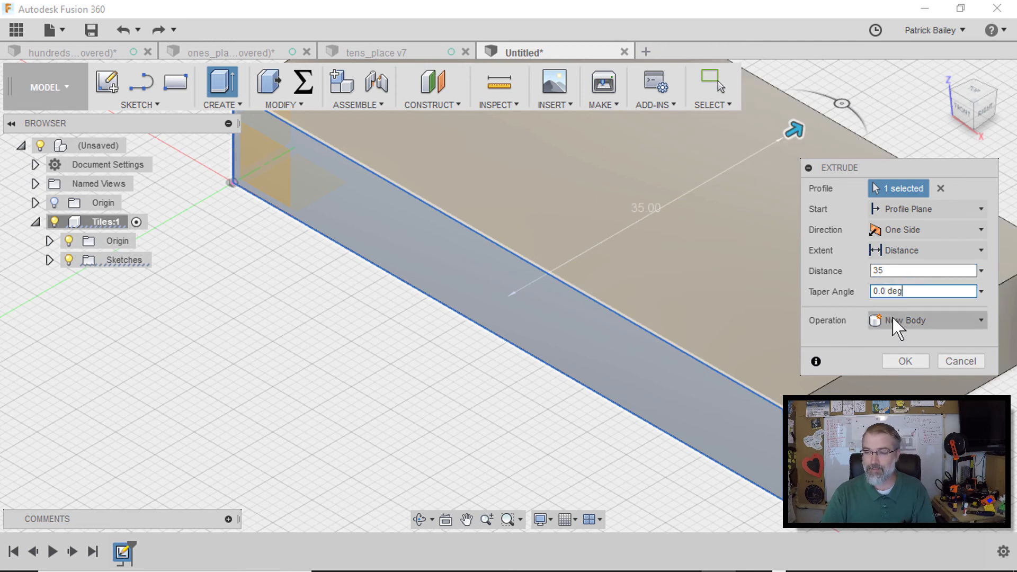
pyautogui.click(904, 360)
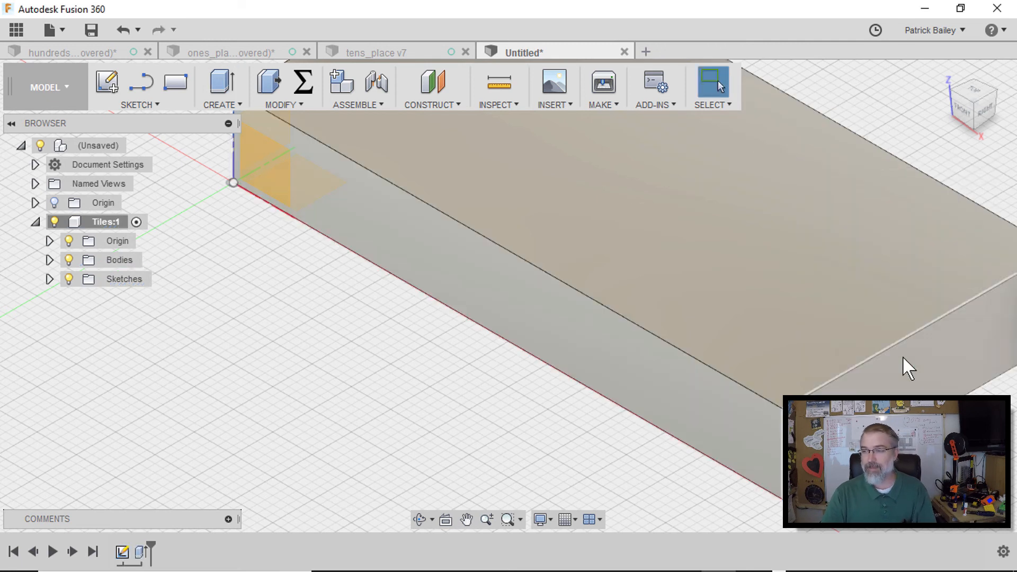
# Create a new sketch on the block's long side face
pyautogui.scroll(-3, 902, 355)
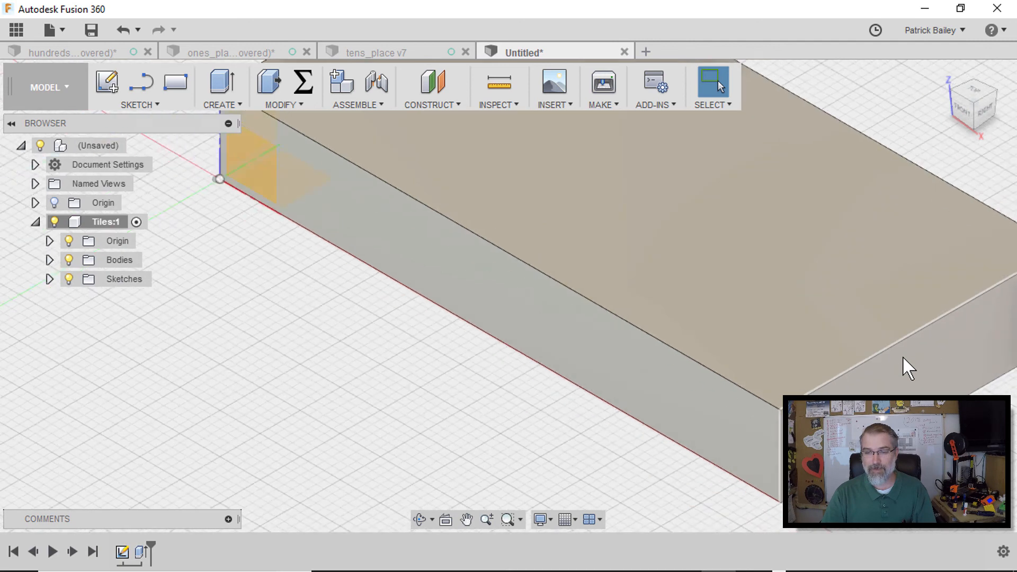
pyautogui.scroll(-1, 838, 307)
pyautogui.moveTo(837, 307); pyautogui.dragTo(735, 336, button='middle')
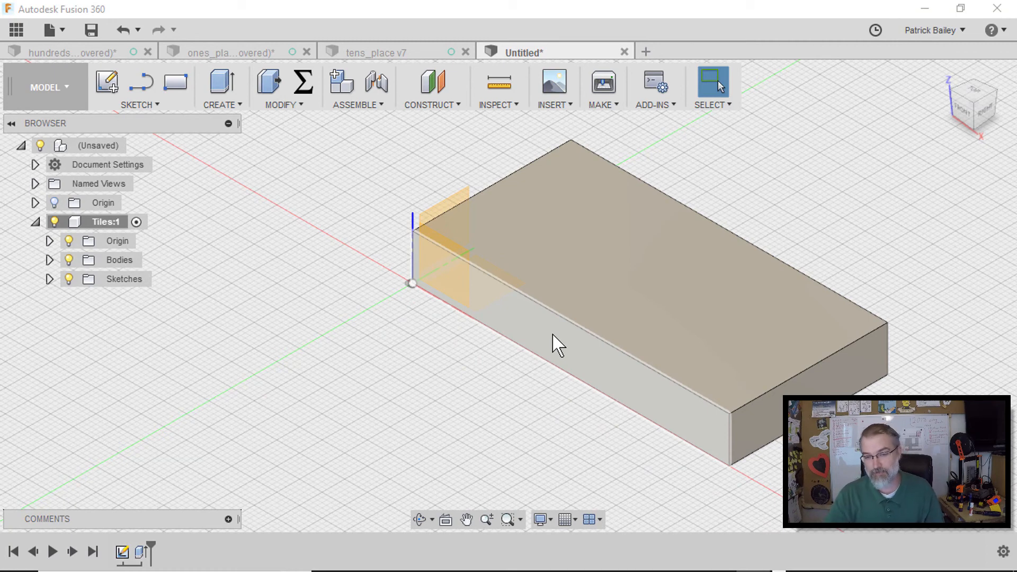
pyautogui.rightClick(552, 335)
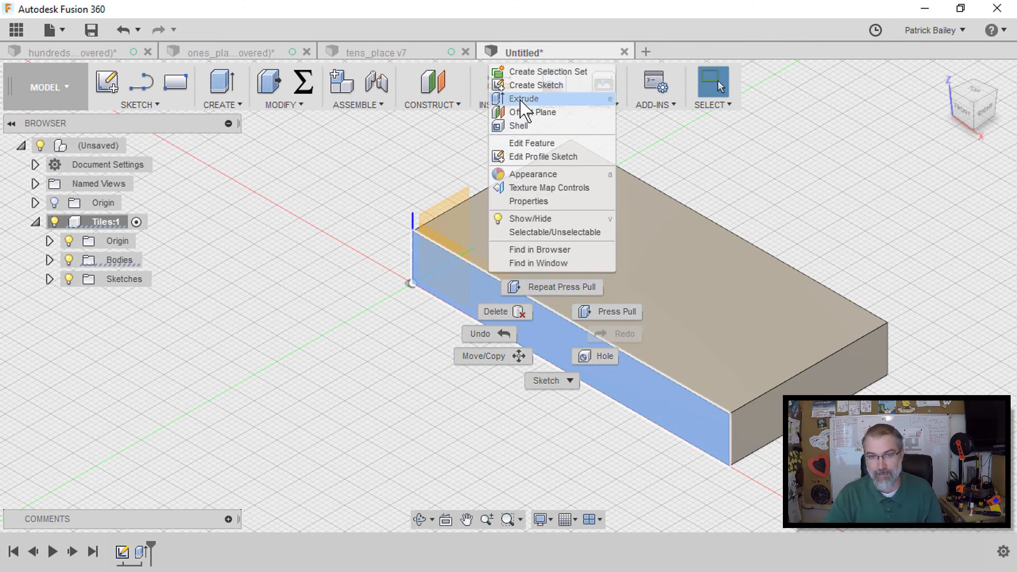
pyautogui.click(530, 85)
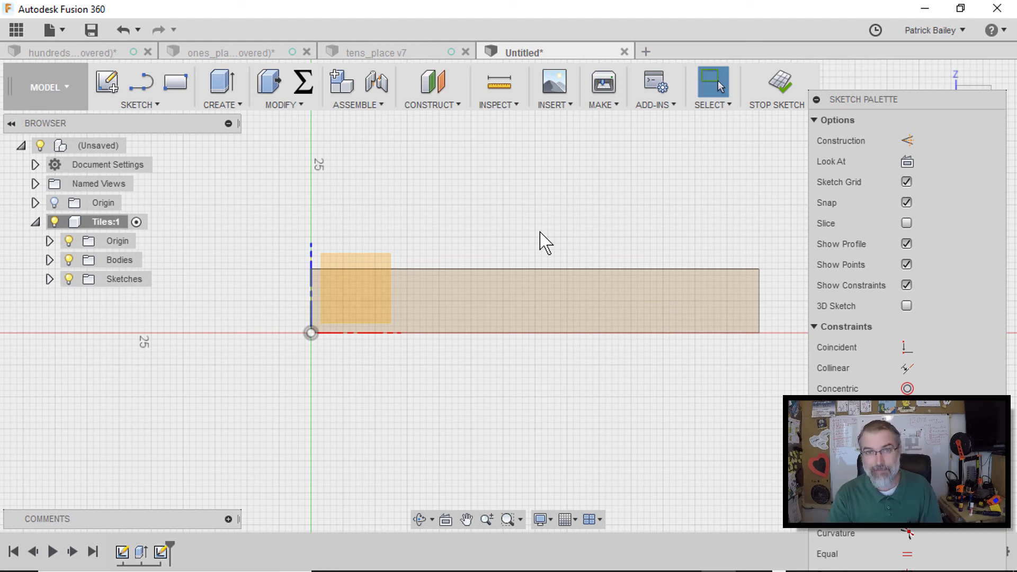
# Draw a vertical line about 31 mm long crossing the block's face
pyautogui.press('l')
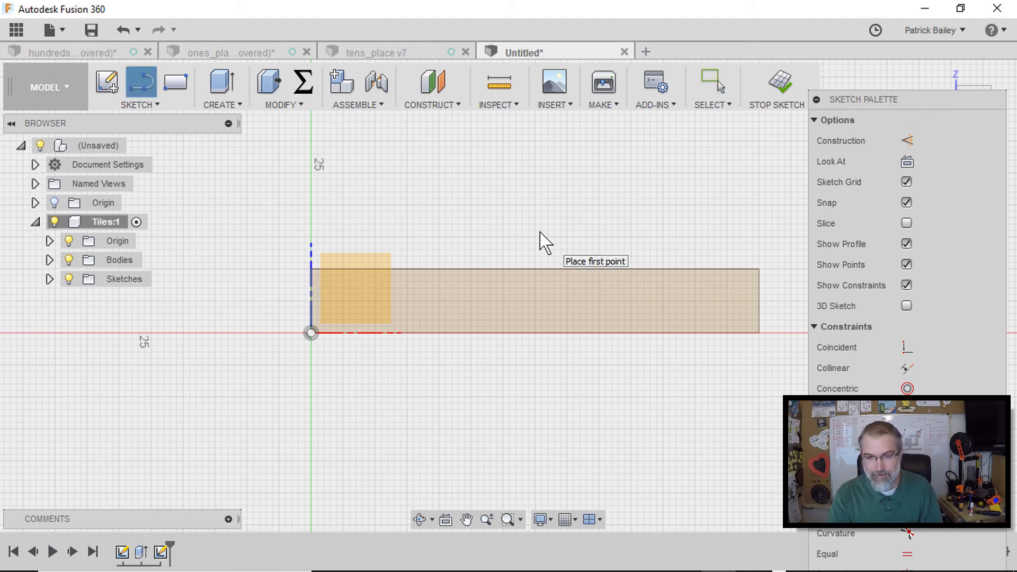
pyautogui.click(535, 205)
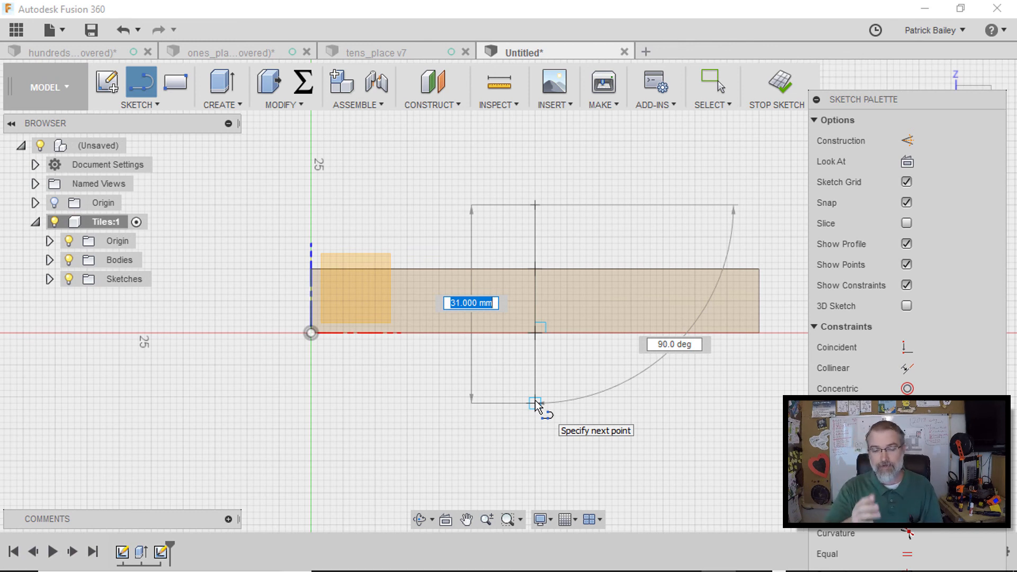
pyautogui.click(535, 403)
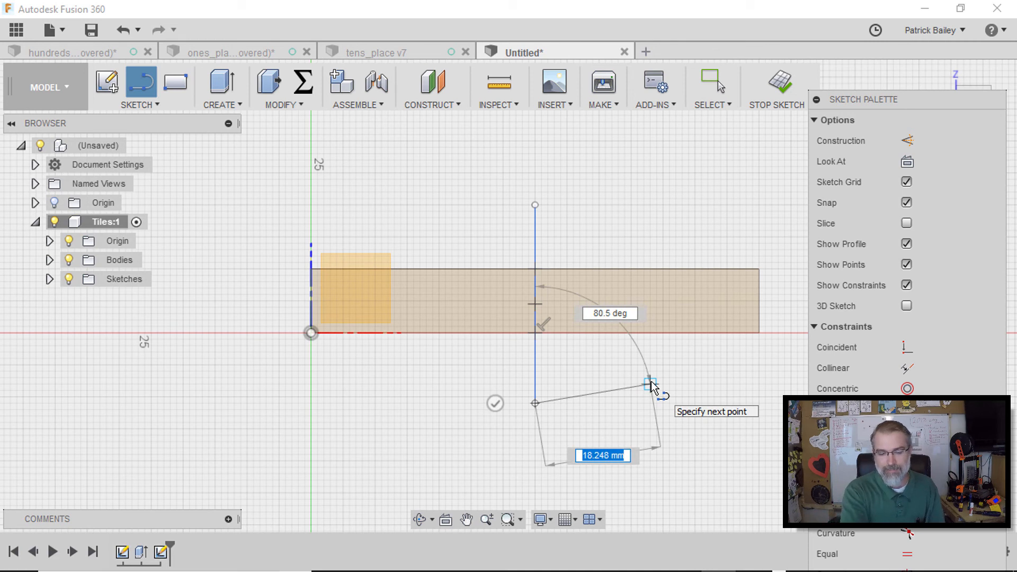
pyautogui.press('Escape')
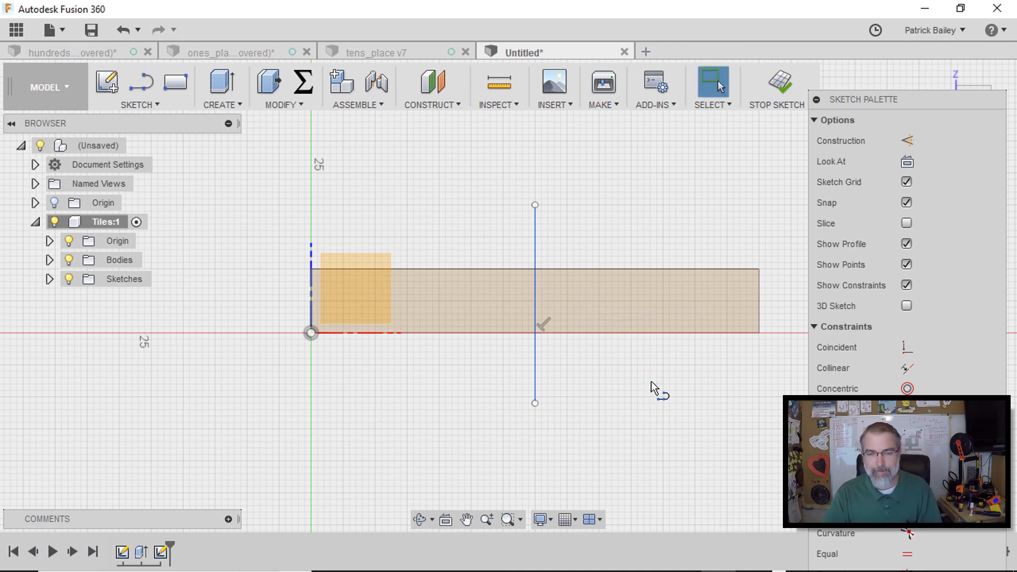
# Convert the vertical line to construction geometry
pyautogui.click(536, 244)
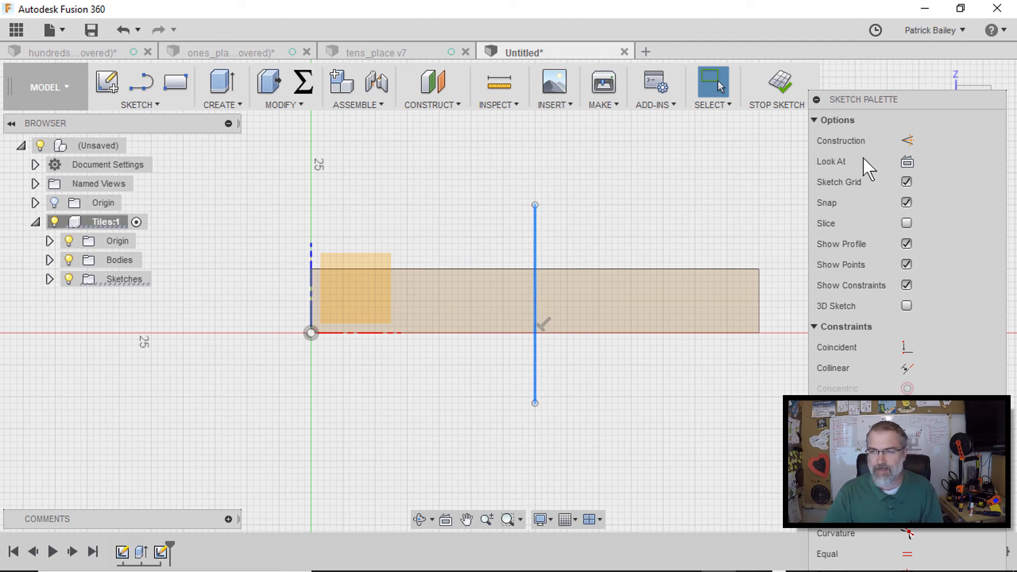
pyautogui.click(913, 142)
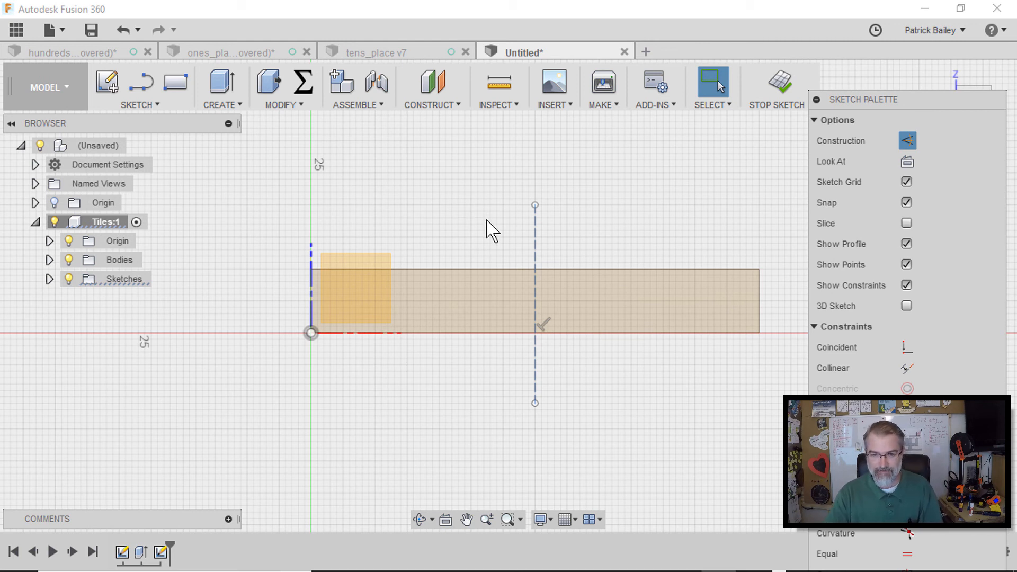
pyautogui.scroll(2, 492, 230)
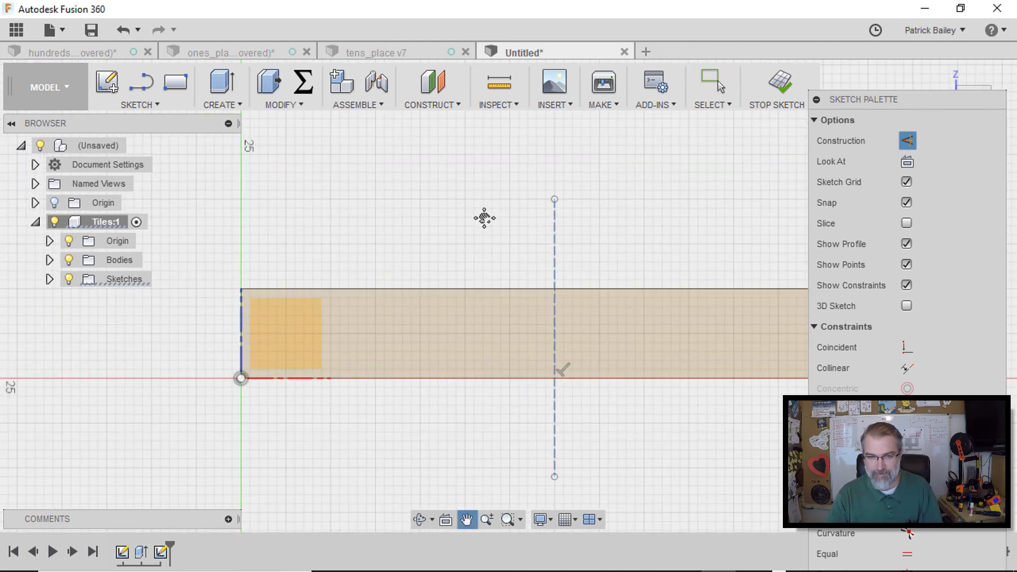
pyautogui.moveTo(488, 230); pyautogui.dragTo(468, 170, button='middle')
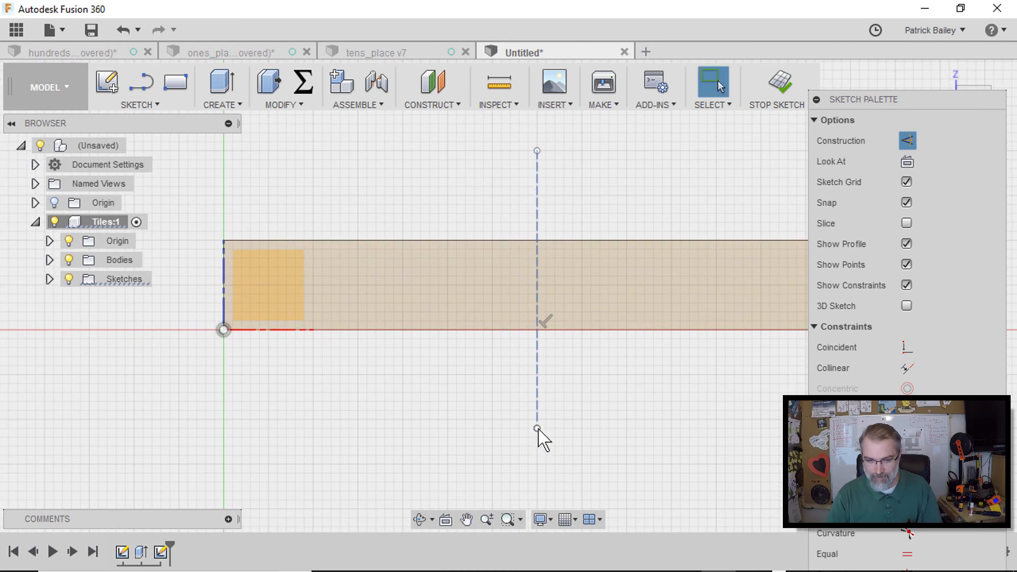
# Dimension the vertical construction line 35 mm from the block's left corner
pyautogui.moveTo(537, 429); pyautogui.dragTo(538, 420)
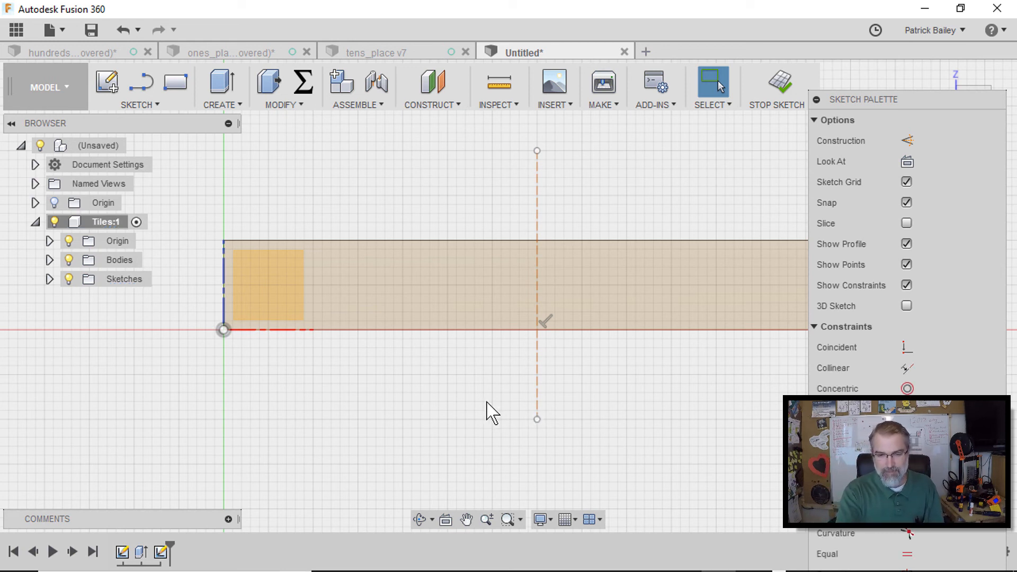
pyautogui.press('d')
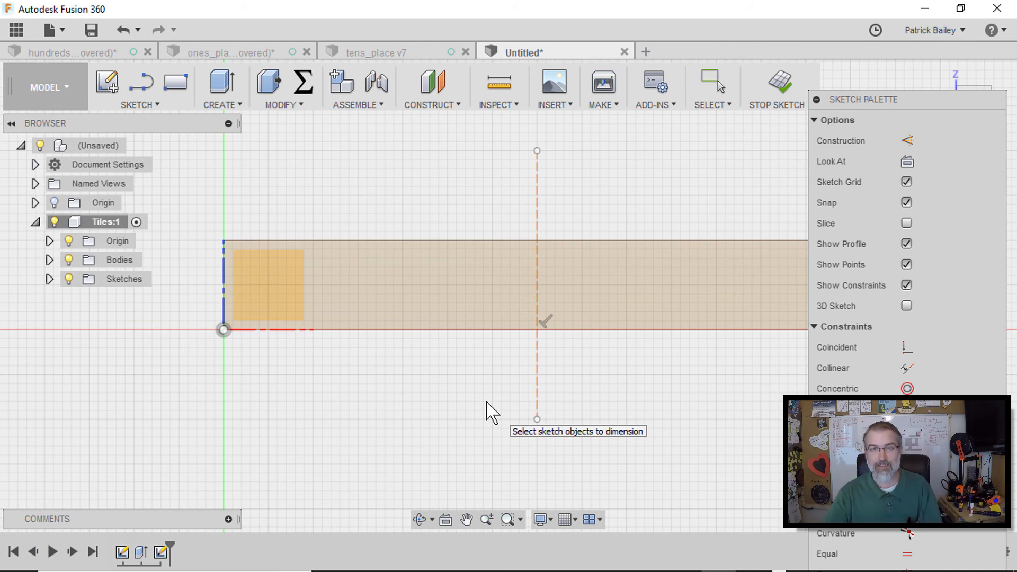
pyautogui.click(224, 330)
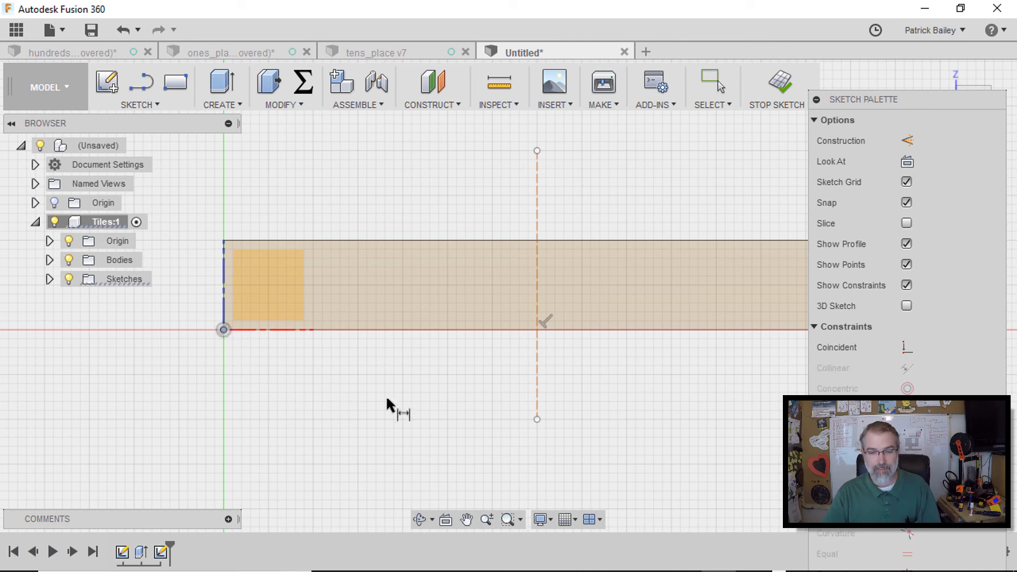
pyautogui.click(537, 419)
pyautogui.click(464, 449)
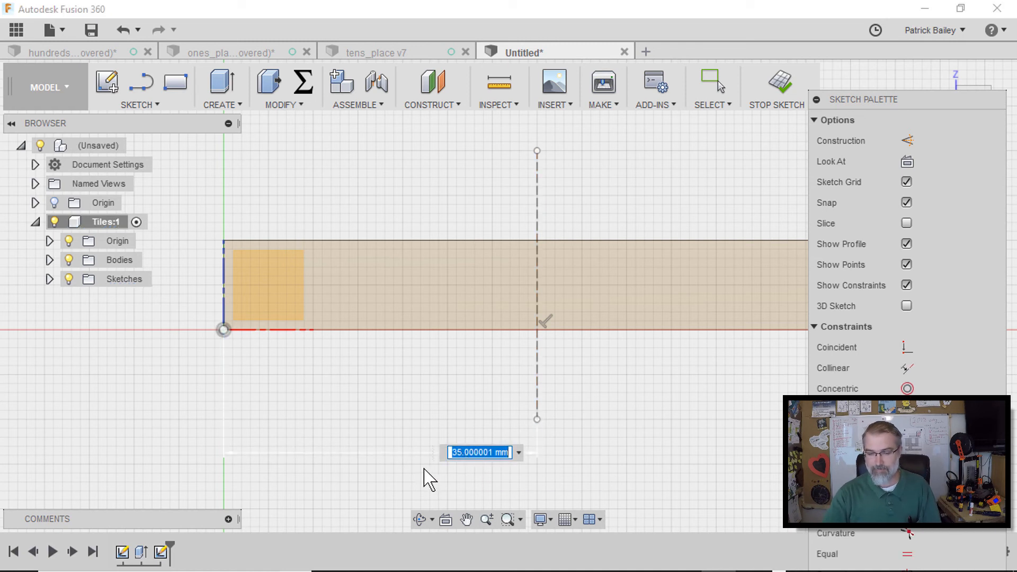
pyautogui.write('35')
pyautogui.press('Return')
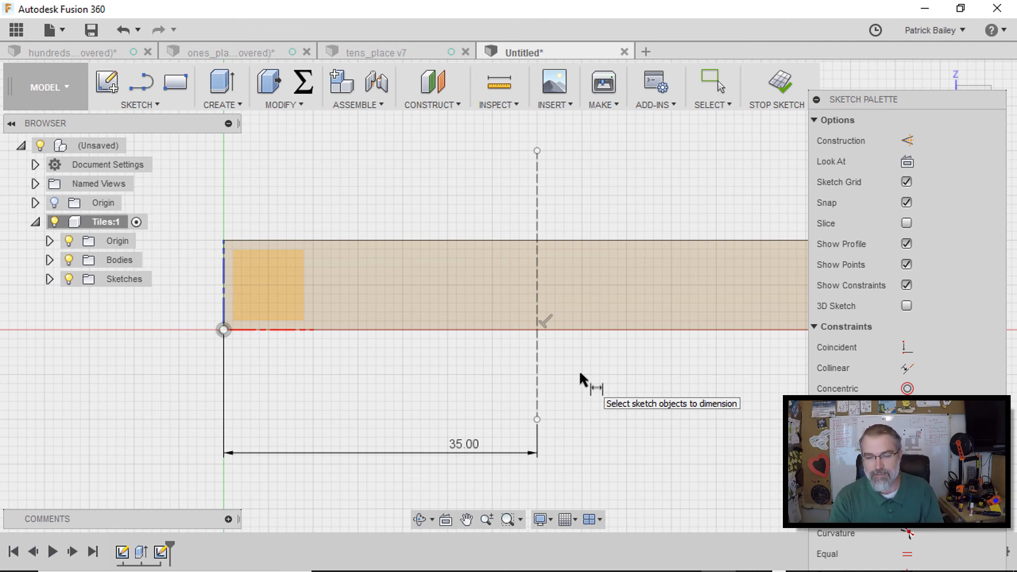
# Draw four more vertical lines of the same length, two on each side of the construction line
pyautogui.press('l')
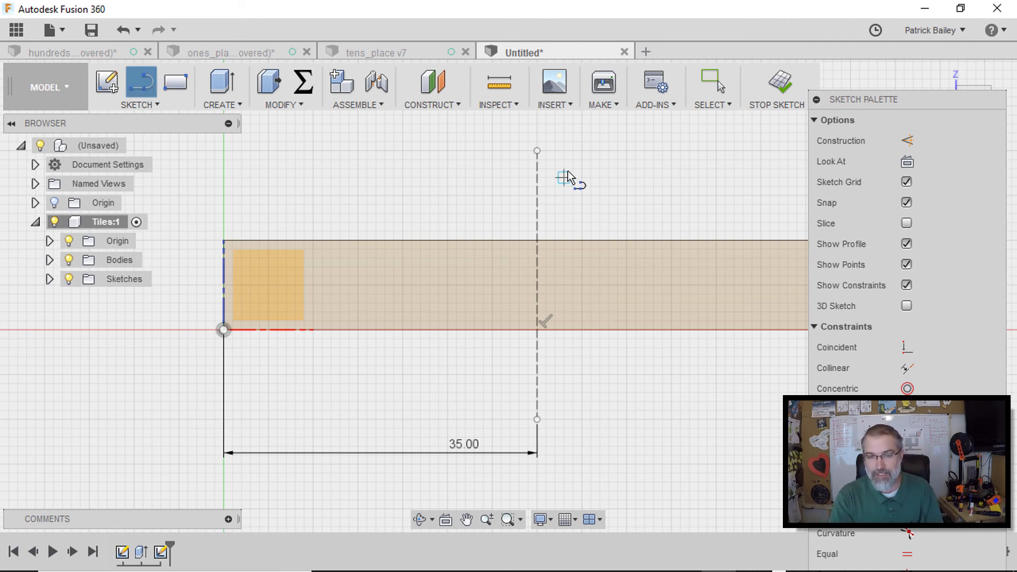
pyautogui.click(555, 151)
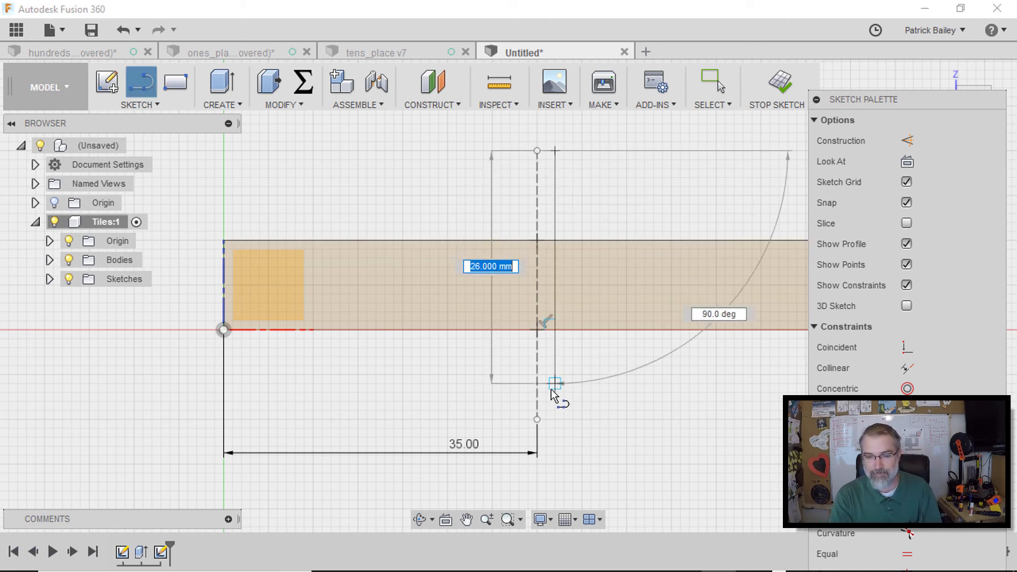
pyautogui.click(555, 420)
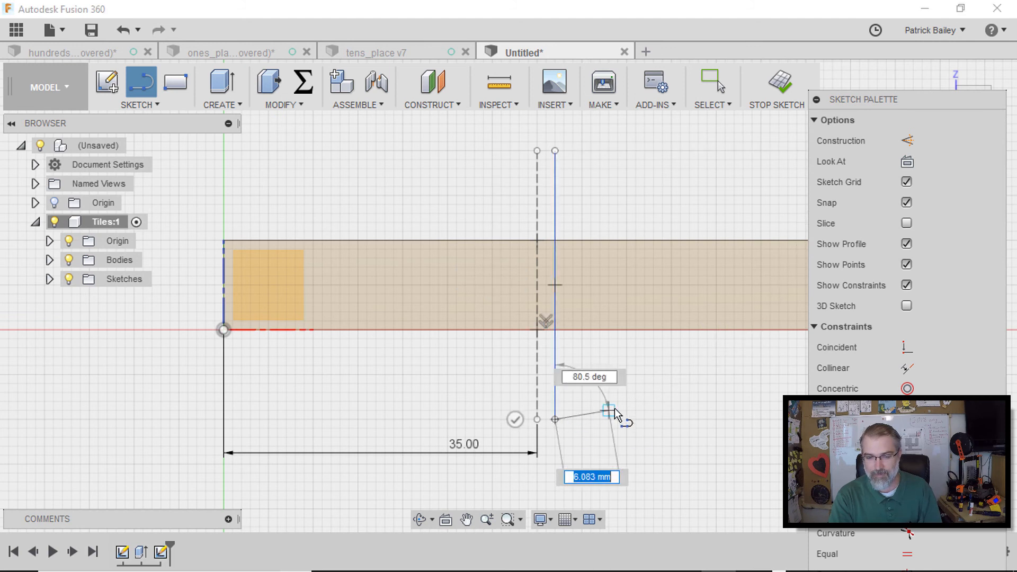
pyautogui.press('Escape')
pyautogui.press('l')
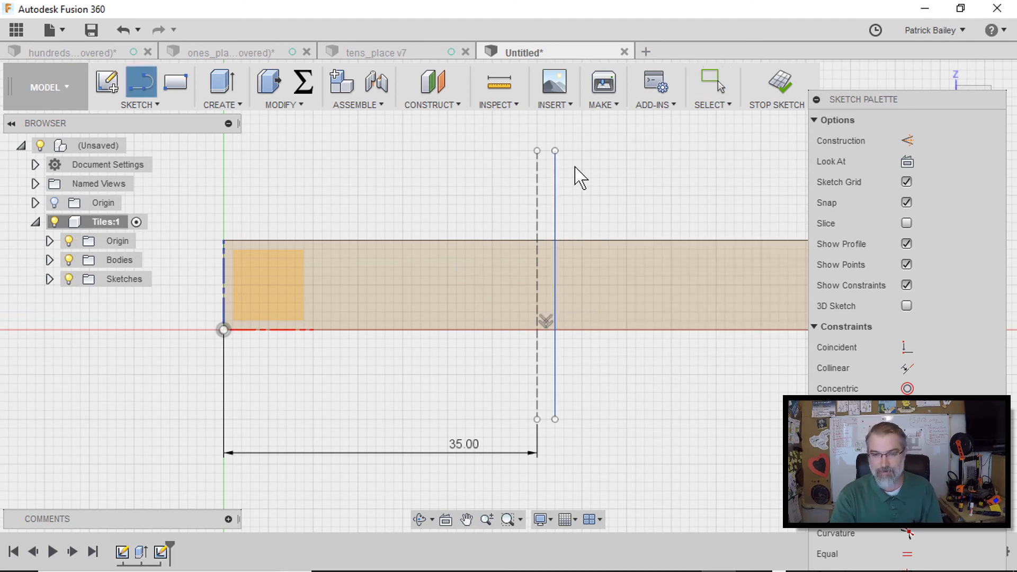
pyautogui.click(582, 151)
pyautogui.click(585, 419)
pyautogui.press('Escape')
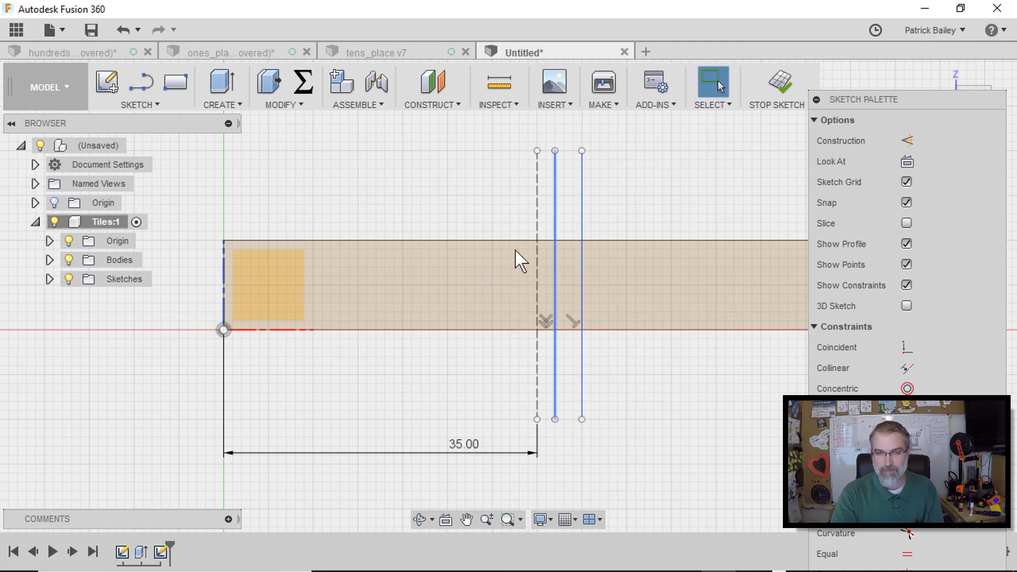
pyautogui.press('l')
pyautogui.click(511, 151)
pyautogui.click(510, 419)
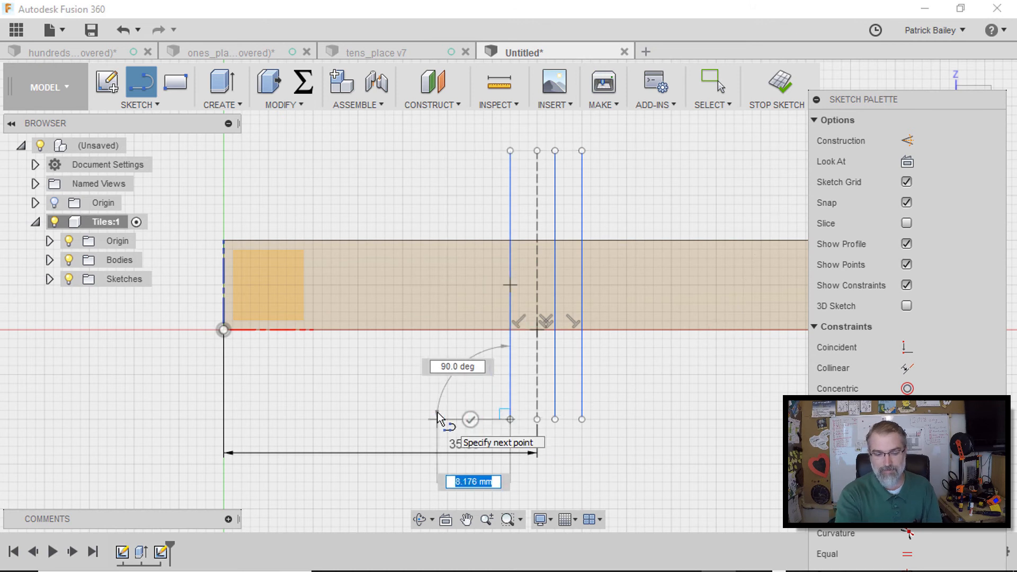
pyautogui.press('Escape')
pyautogui.press('l')
pyautogui.click(483, 151)
pyautogui.click(483, 419)
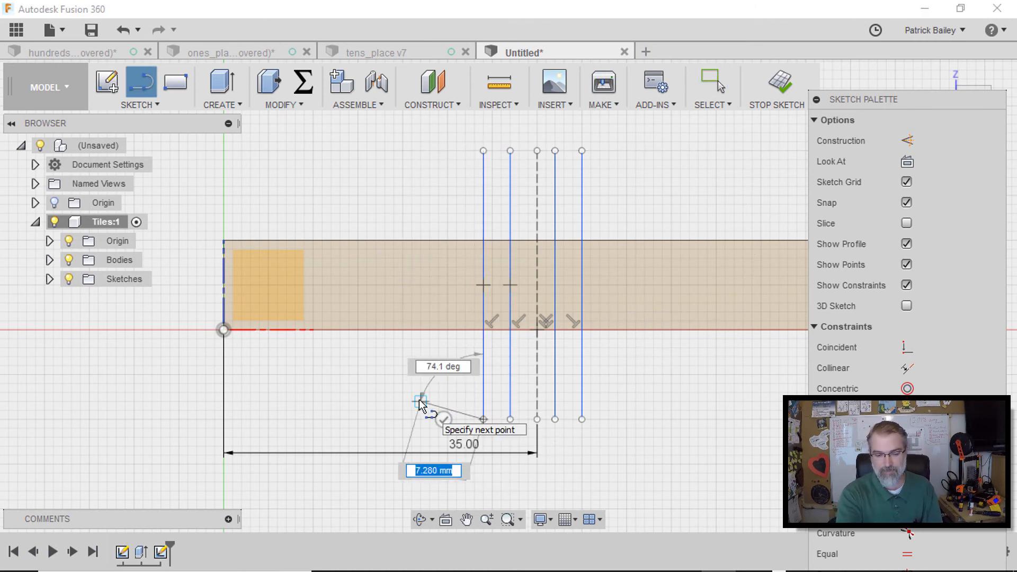
pyautogui.press('Escape')
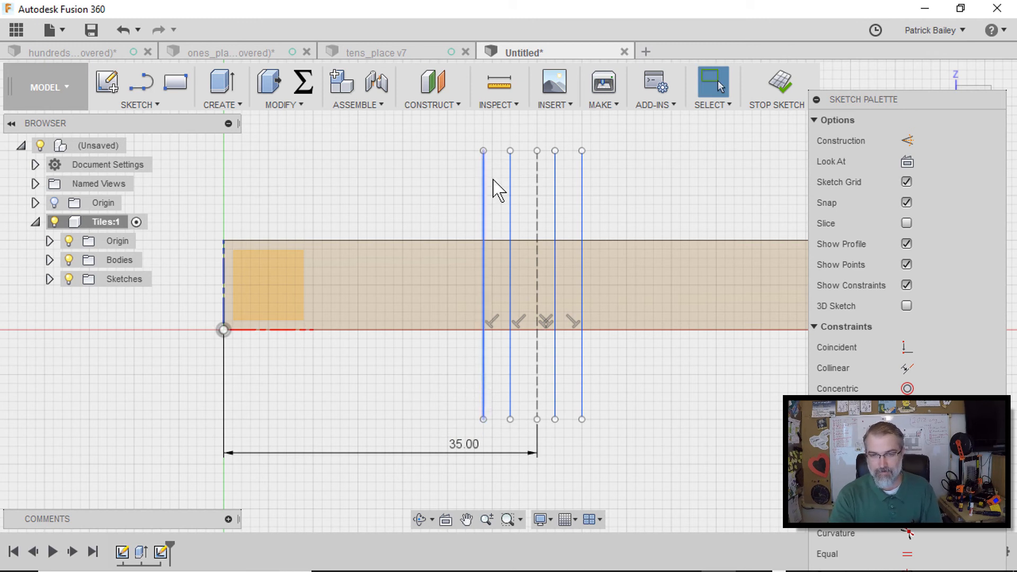
# Convert the four new vertical lines to construction geometry
pyautogui.moveTo(460, 131); pyautogui.dragTo(634, 196)
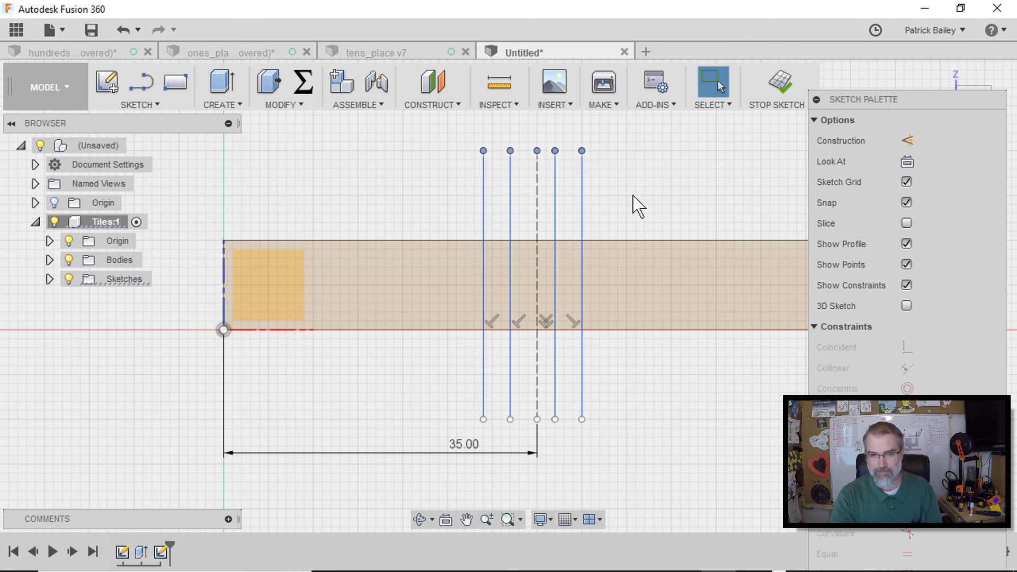
pyautogui.click(905, 141)
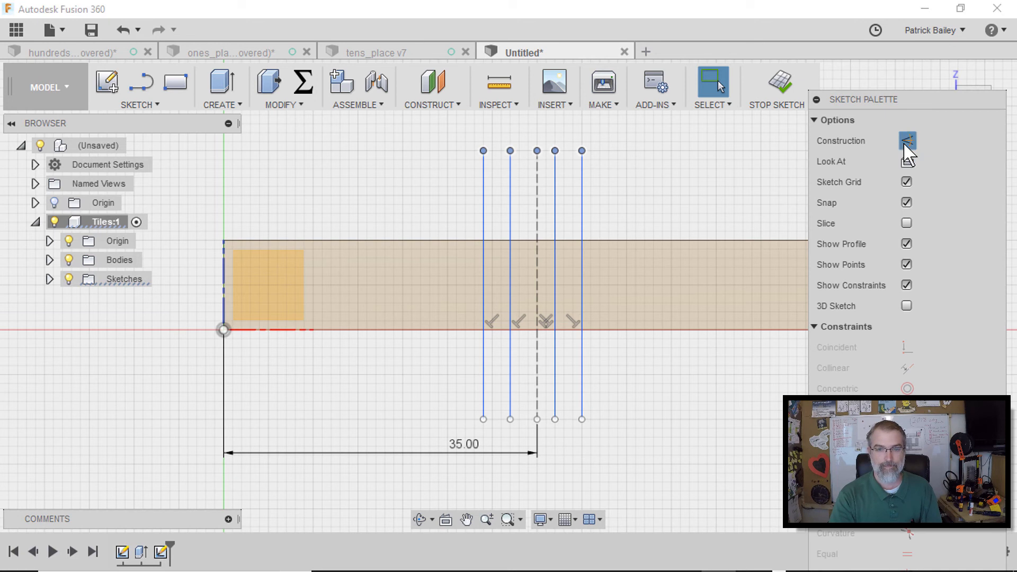
pyautogui.click(683, 166)
pyautogui.moveTo(451, 132); pyautogui.dragTo(601, 430)
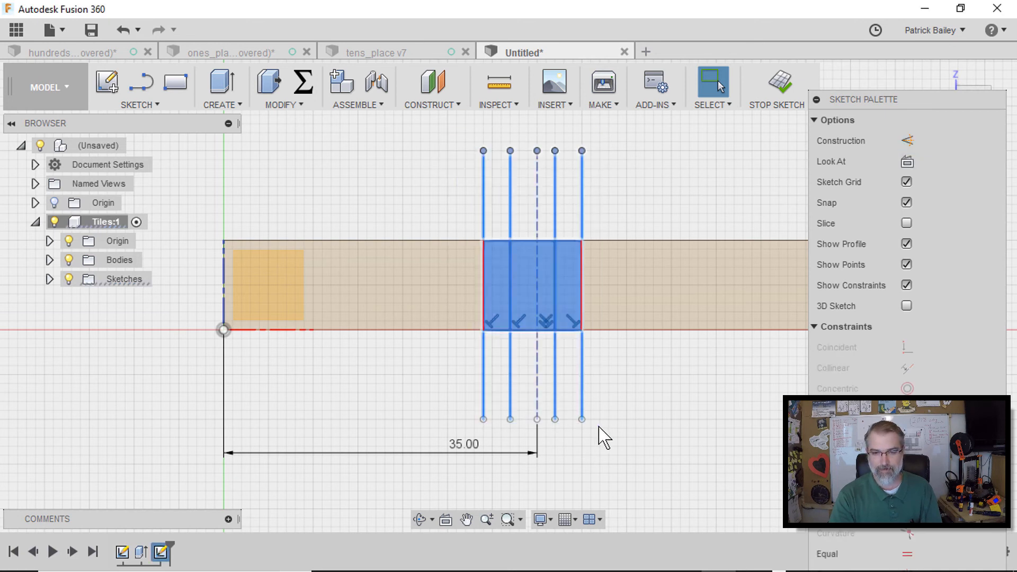
pyautogui.click(478, 192)
pyautogui.click(483, 187)
pyautogui.keyDown('ctrl'); pyautogui.click(512, 192); pyautogui.keyUp('ctrl')
pyautogui.keyDown('ctrl'); pyautogui.click(557, 193); pyautogui.keyUp('ctrl')
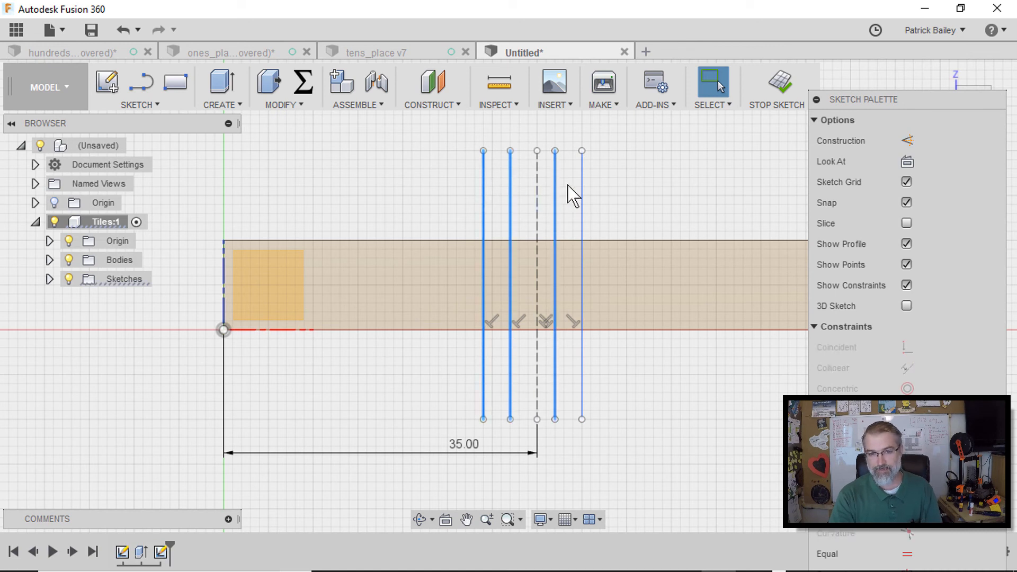
pyautogui.keyDown('ctrl'); pyautogui.click(583, 188); pyautogui.keyUp('ctrl')
pyautogui.click(910, 141)
pyautogui.click(568, 189)
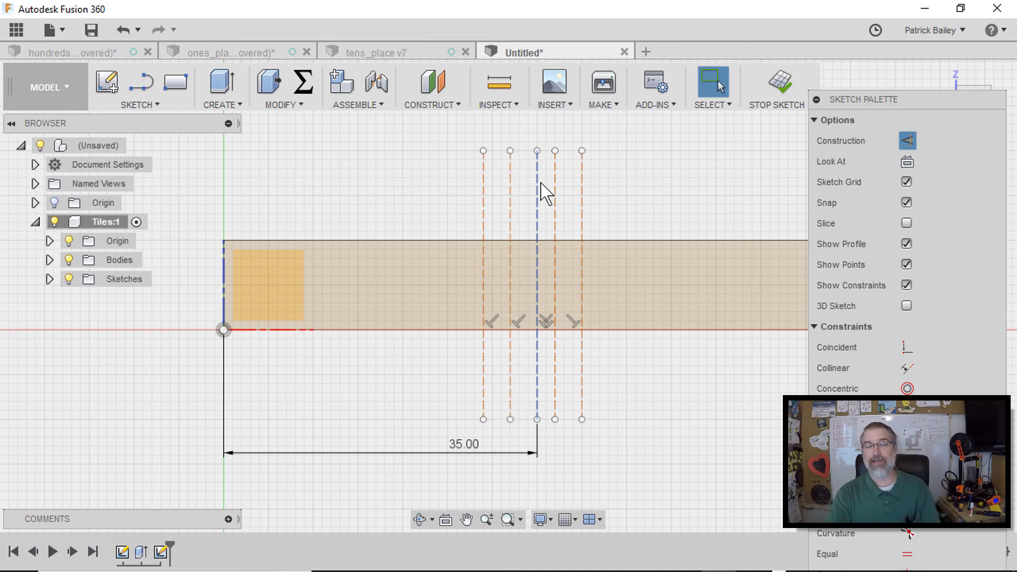
# Dimension the two inner lines 1.5 mm from the centre construction line on each side
pyautogui.scroll(-2, 542, 184)
pyautogui.scroll(3, 542, 184)
pyautogui.moveTo(551, 183); pyautogui.dragTo(536, 264, button='middle')
pyautogui.scroll(3, 530, 255)
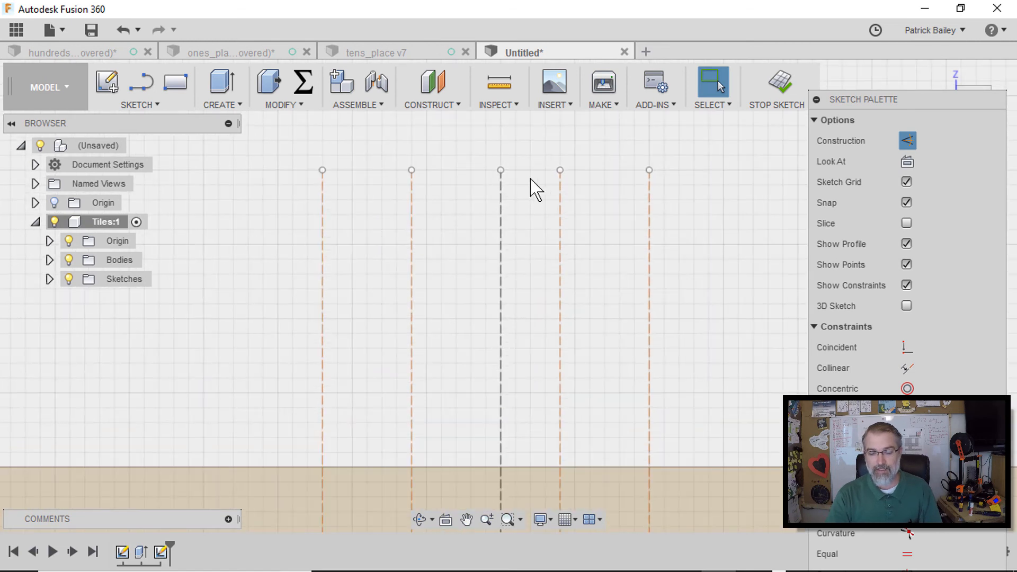
pyautogui.press('d')
pyautogui.click(500, 170)
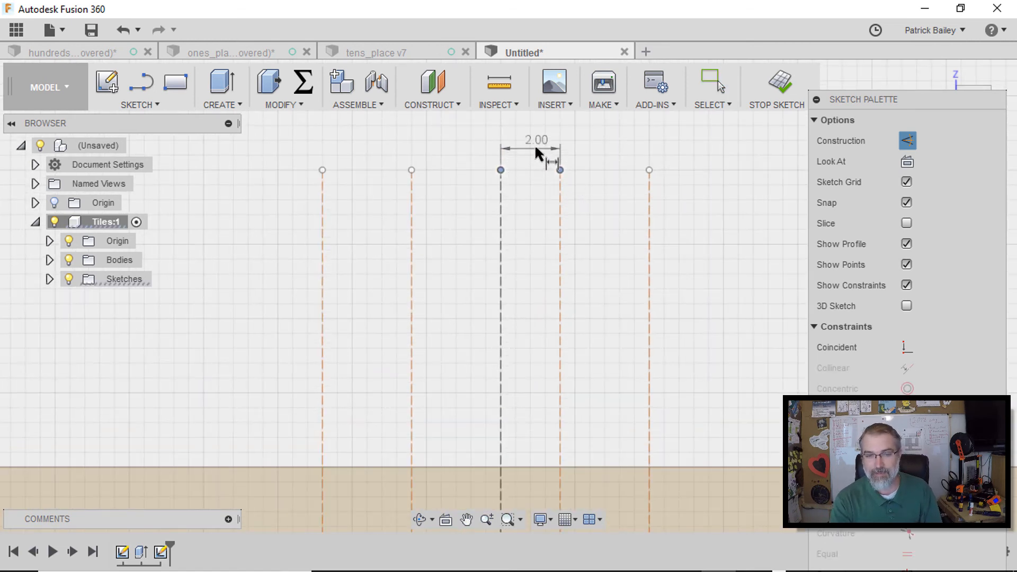
pyautogui.click(535, 149)
pyautogui.write('1.5')
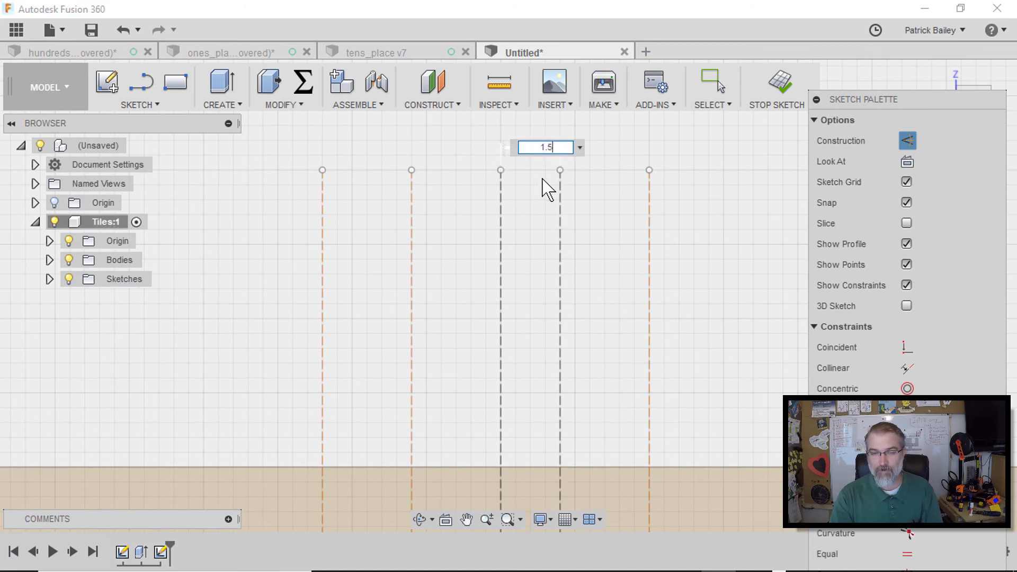
pyautogui.press('Return')
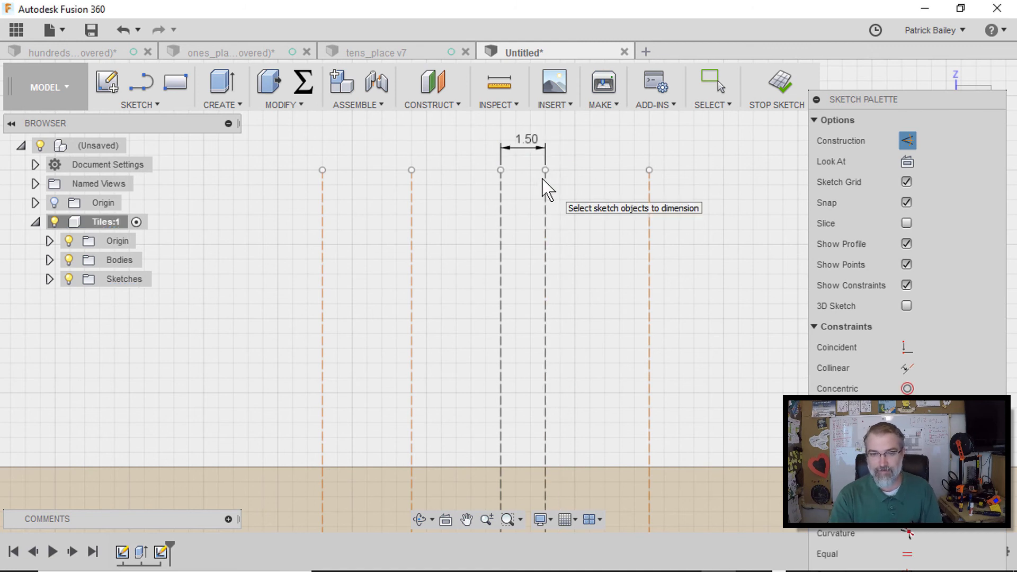
pyautogui.click(501, 172)
pyautogui.click(412, 170)
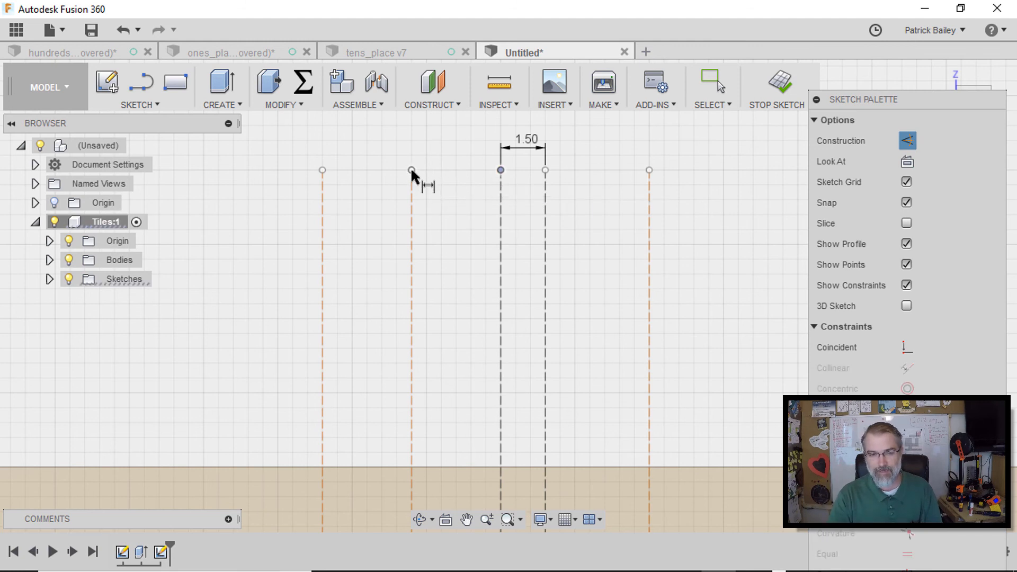
pyautogui.click(448, 146)
pyautogui.write('1.5')
pyautogui.press('Return')
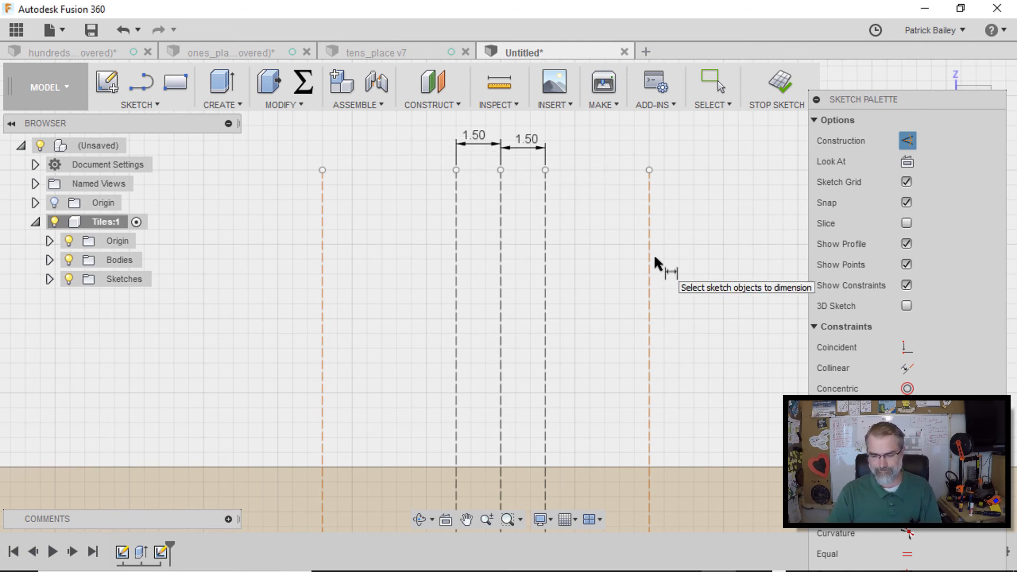
# Dimension the two outer lines 3 mm from the inner lines on each side
pyautogui.click(545, 170)
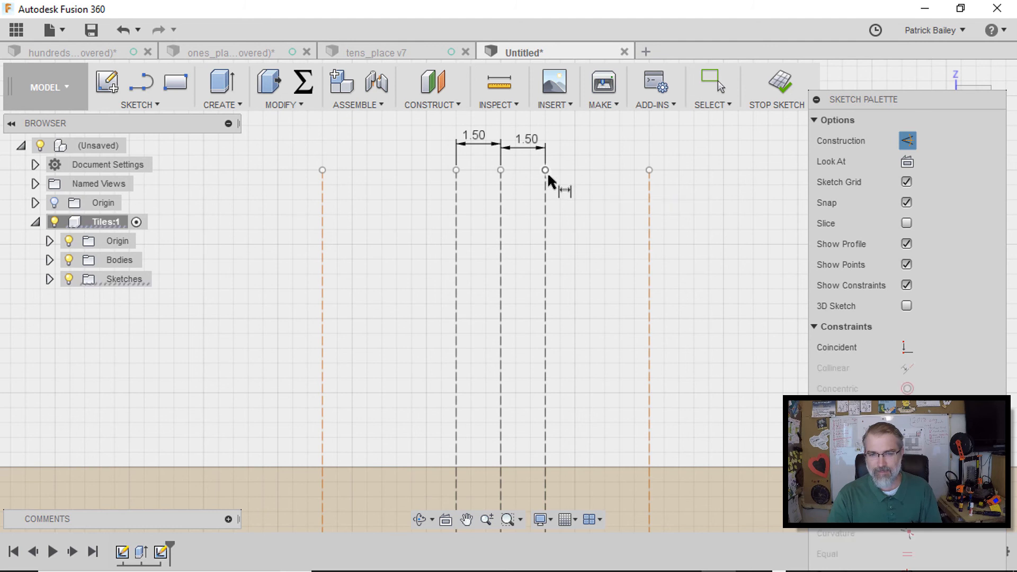
pyautogui.click(650, 170)
pyautogui.click(601, 152)
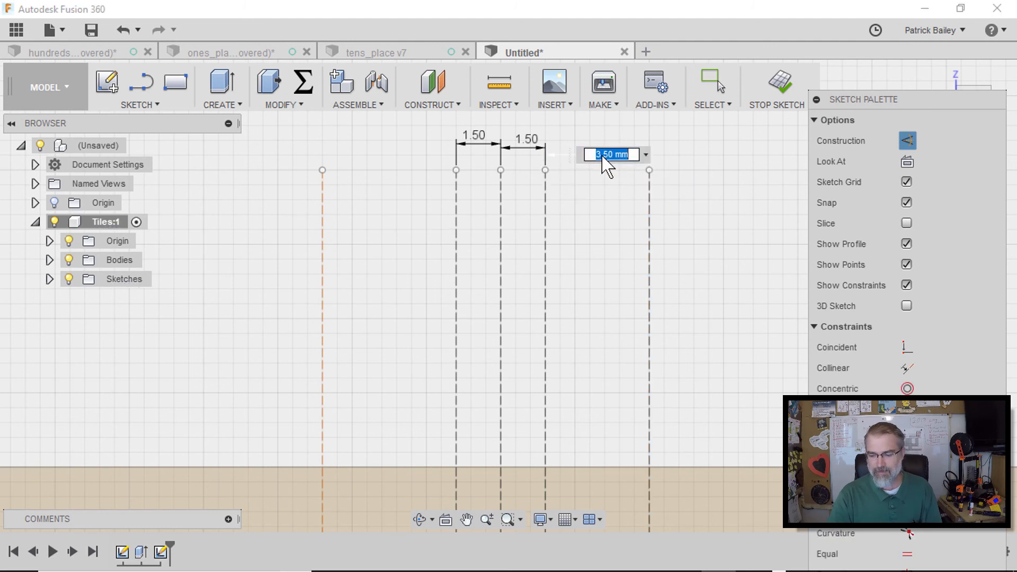
pyautogui.write('3')
pyautogui.press('Return')
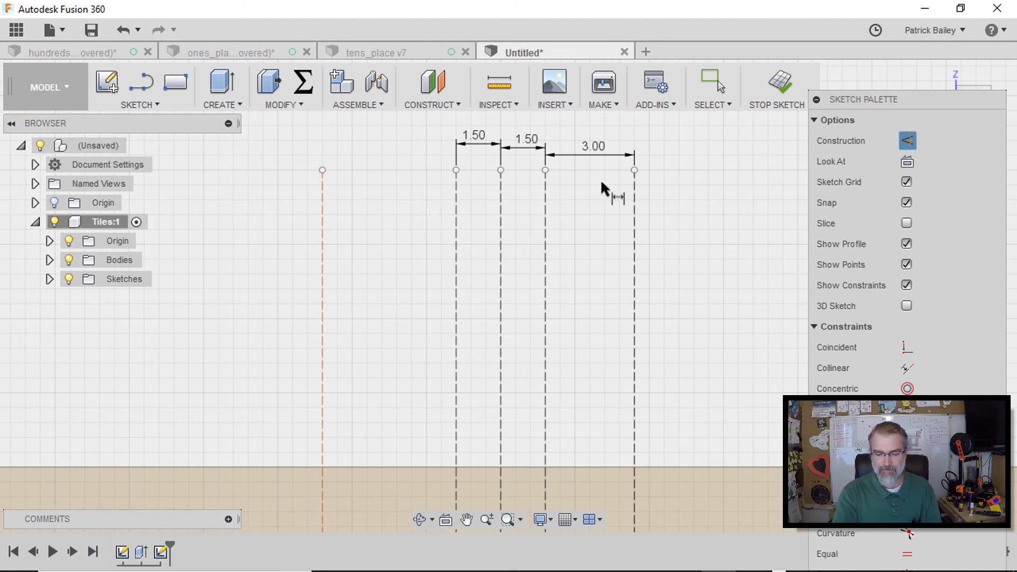
pyautogui.click(456, 170)
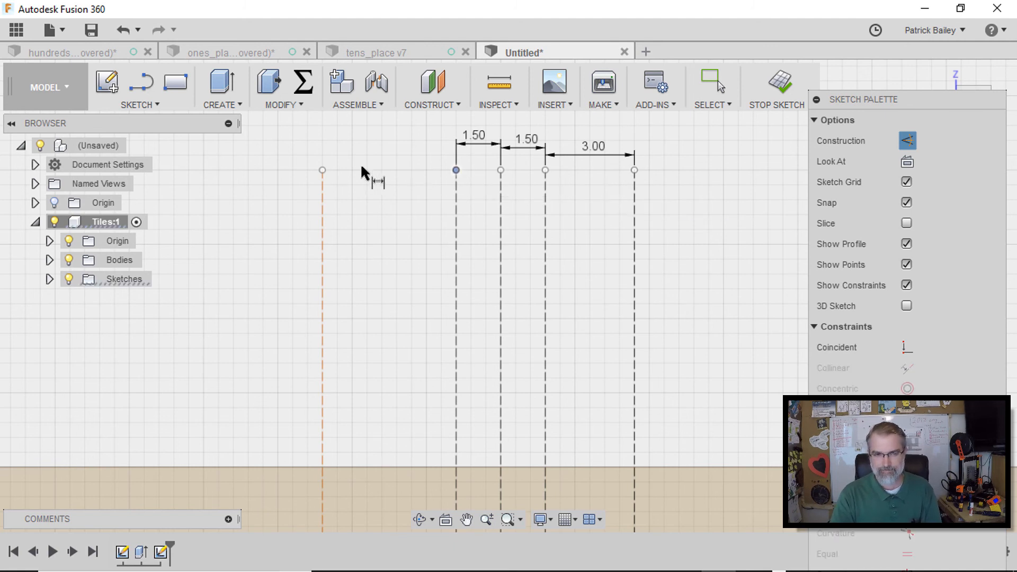
pyautogui.click(322, 170)
pyautogui.click(375, 156)
pyautogui.write('3')
pyautogui.press('Return')
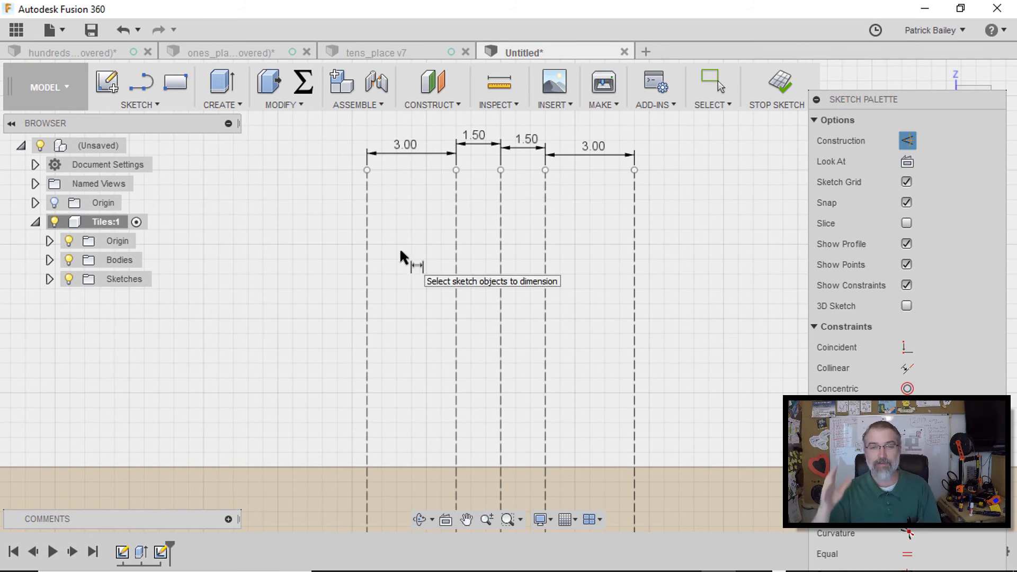
# Draw a horizontal construction line about 56 mm long from the block's left edge, just above its lower edge
pyautogui.scroll(1, 402, 259)
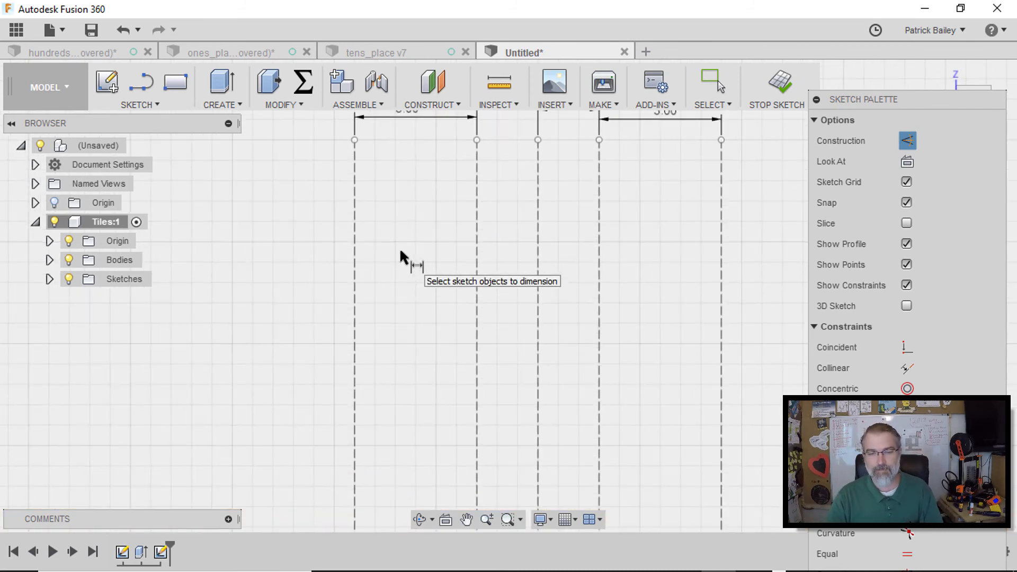
pyautogui.scroll(-4, 401, 258)
pyautogui.scroll(-1, 328, 278)
pyautogui.moveTo(328, 278)
pyautogui.mouseDown(button='middle')
pyautogui.moveTo(375, 208)
pyautogui.moveTo(395, 246)
pyautogui.mouseUp(button='middle')
pyautogui.scroll(-1, 375, 208)
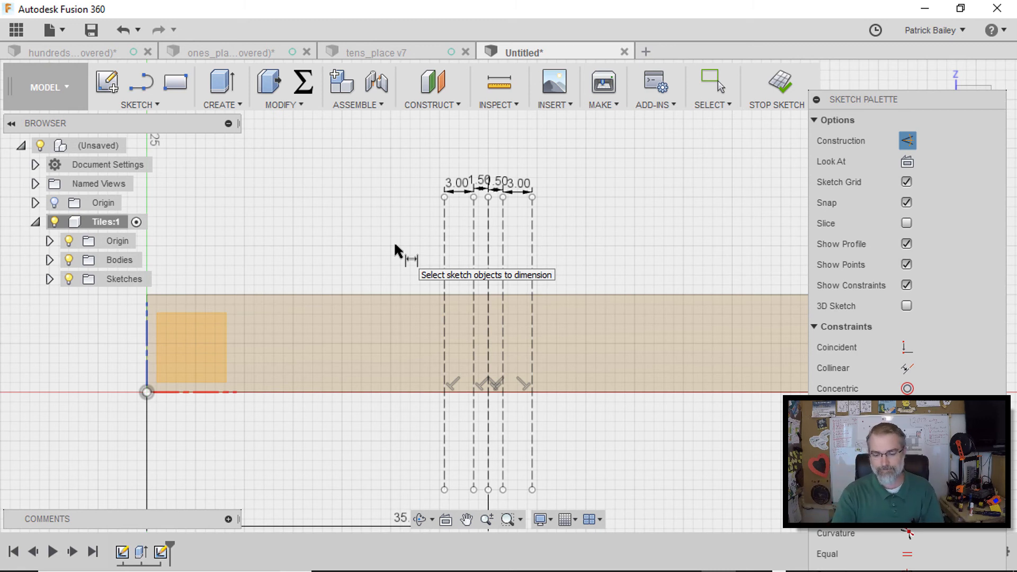
pyautogui.scroll(-1, 311, 256)
pyautogui.moveTo(311, 255); pyautogui.dragTo(340, 264, button='middle')
pyautogui.press('l')
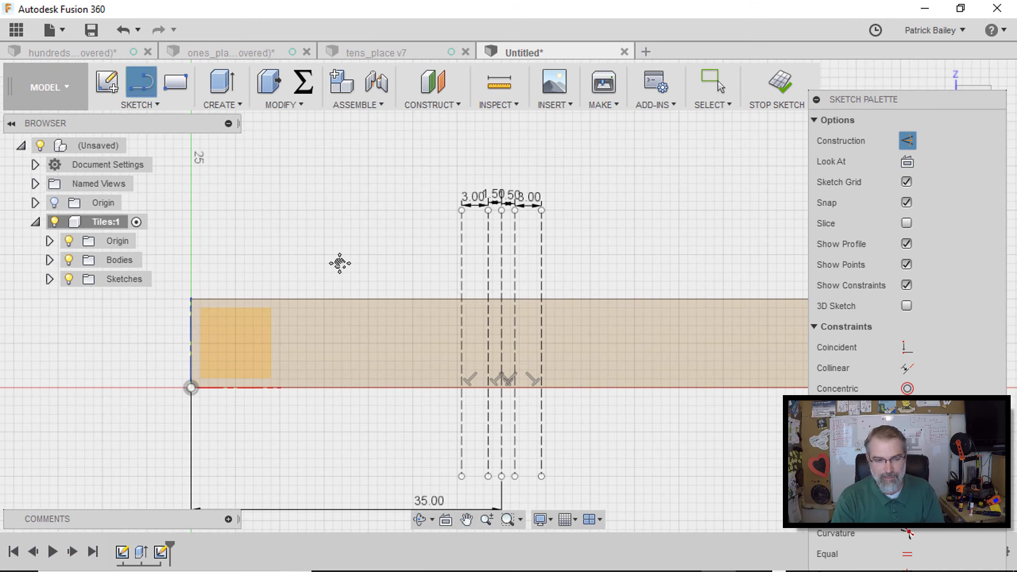
pyautogui.click(191, 364)
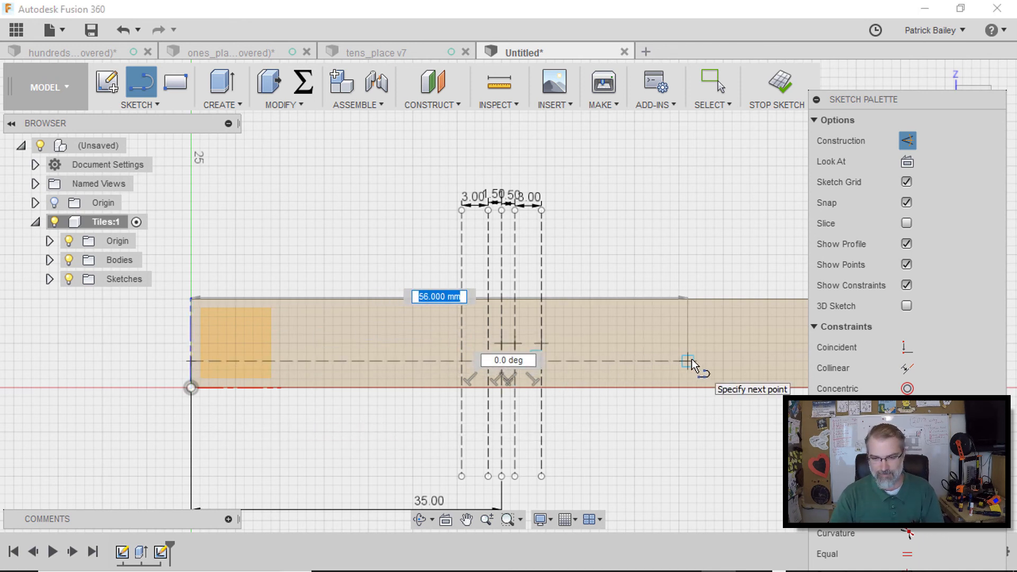
pyautogui.click(691, 360)
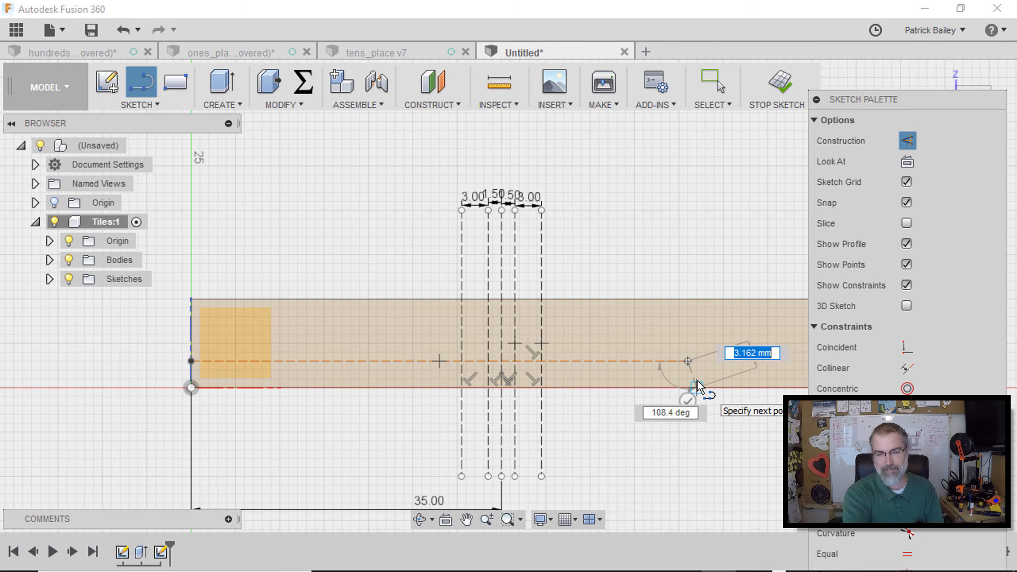
pyautogui.press('Escape')
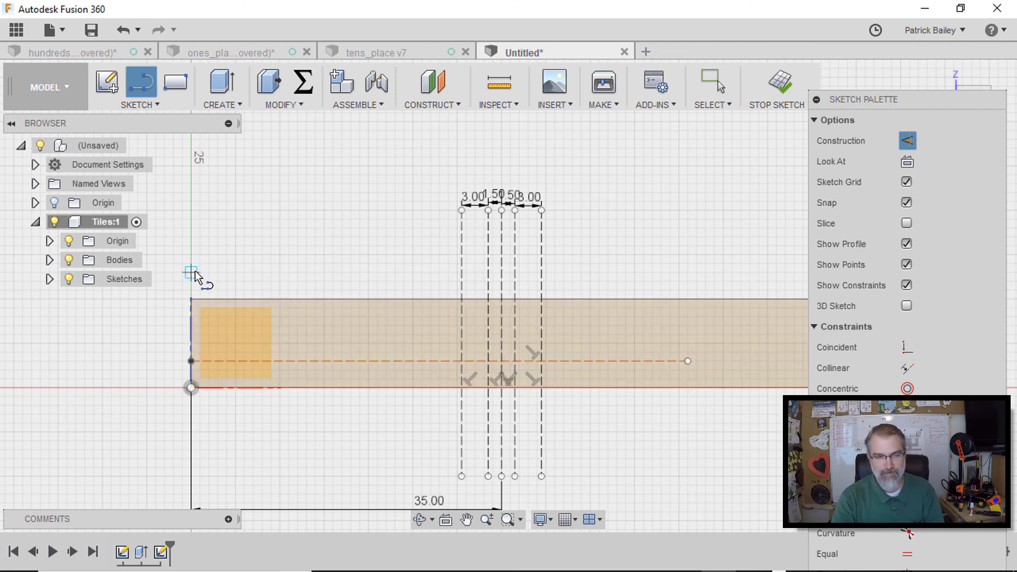
# Draw a second horizontal construction line from the block's left edge just above its upper edge, and align the lower line's end with it
pyautogui.click(191, 273)
pyautogui.click(679, 273)
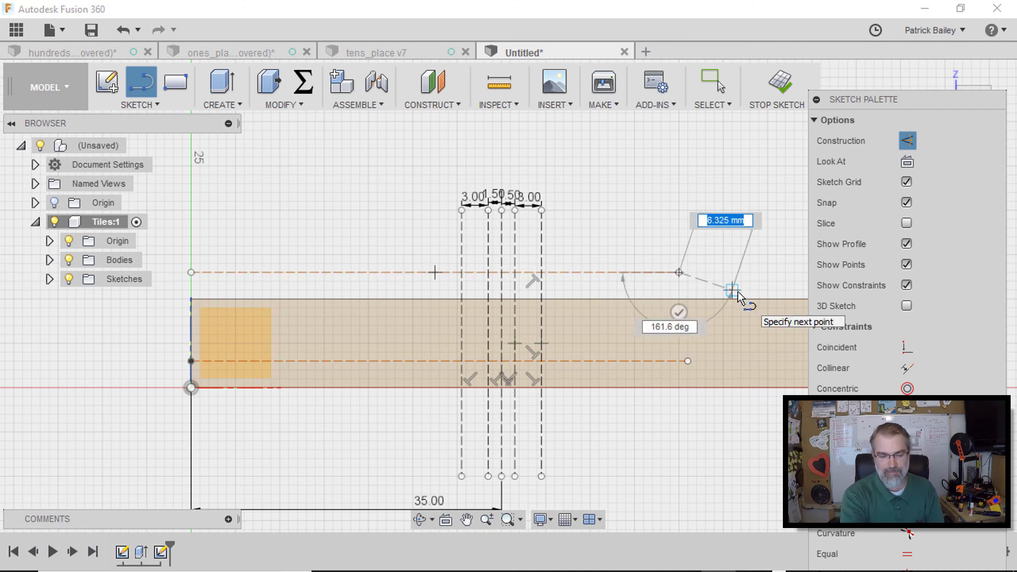
pyautogui.press('Escape')
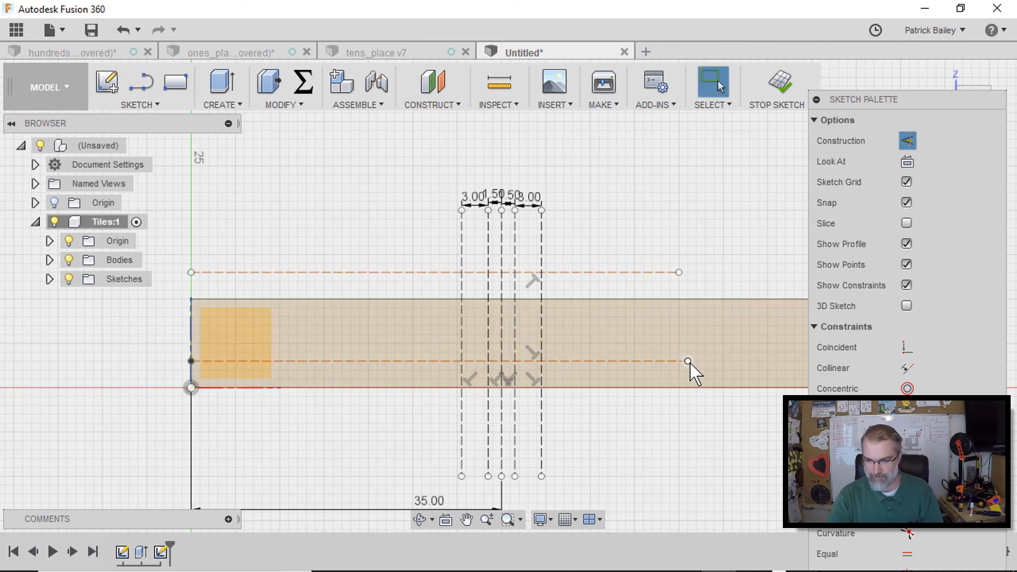
pyautogui.moveTo(688, 361); pyautogui.dragTo(681, 362)
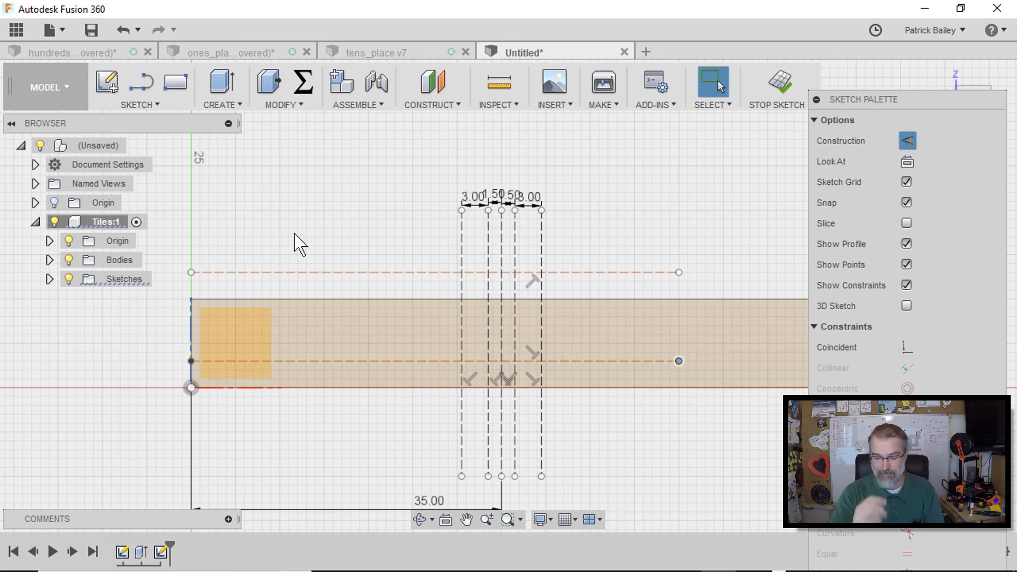
pyautogui.press('d')
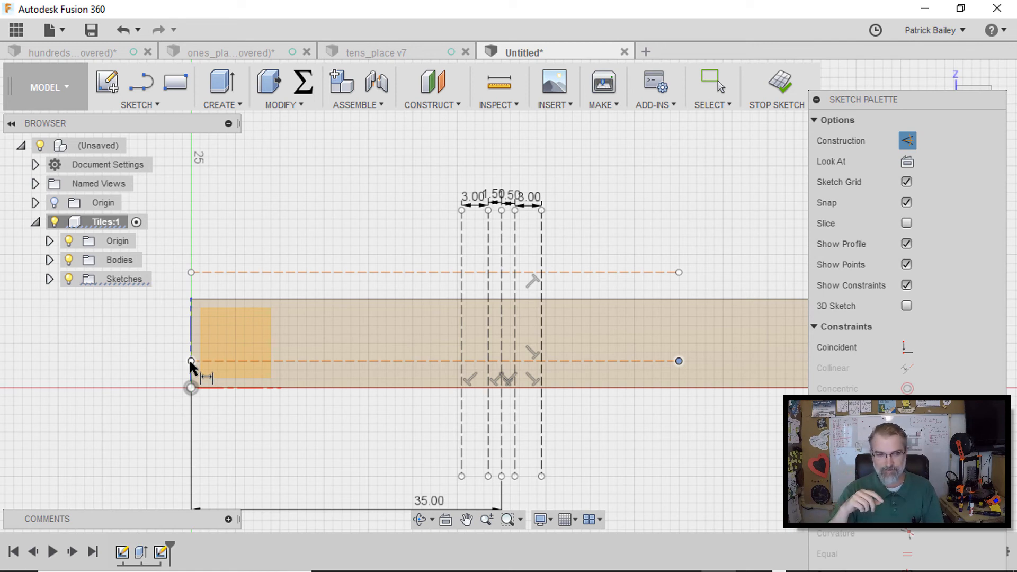
pyautogui.scroll(-2, 192, 366)
pyautogui.scroll(4, 193, 371)
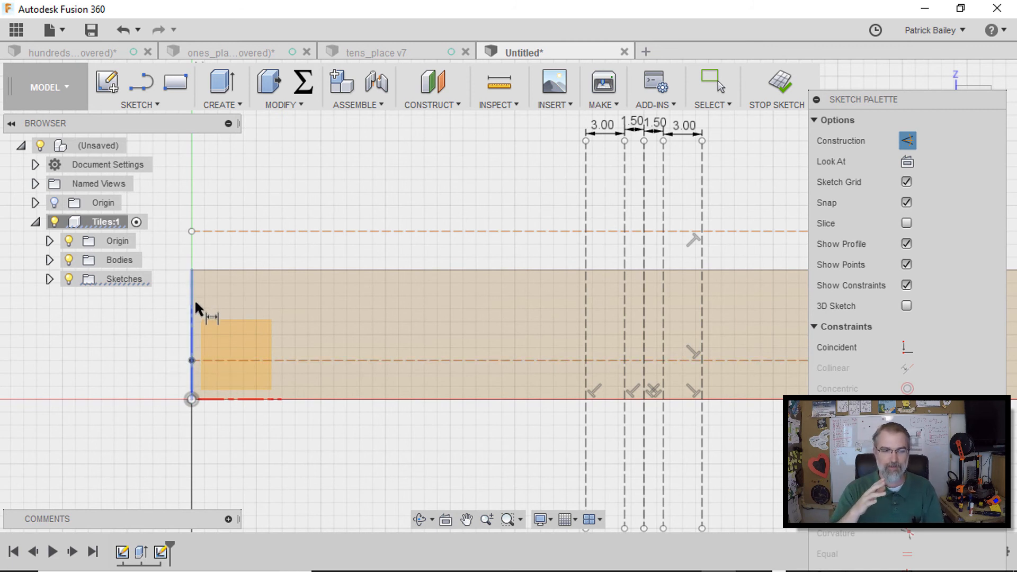
pyautogui.click(186, 401)
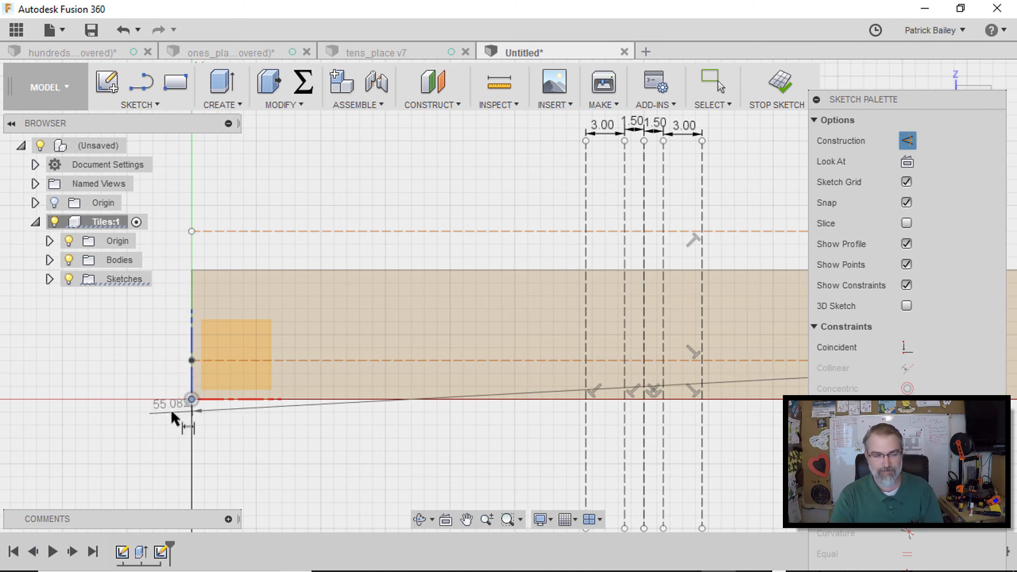
pyautogui.click(189, 358)
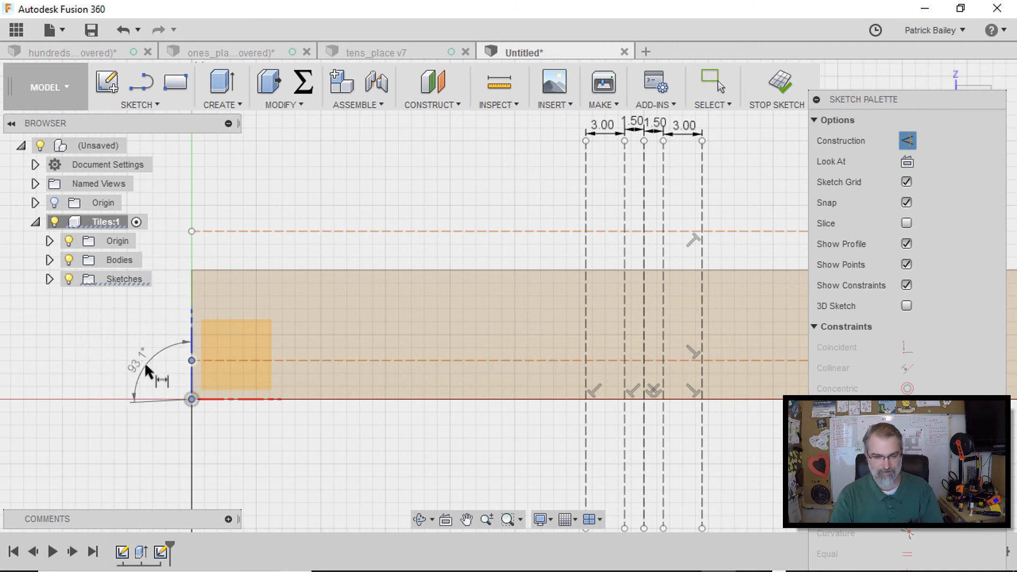
pyautogui.press('Escape')
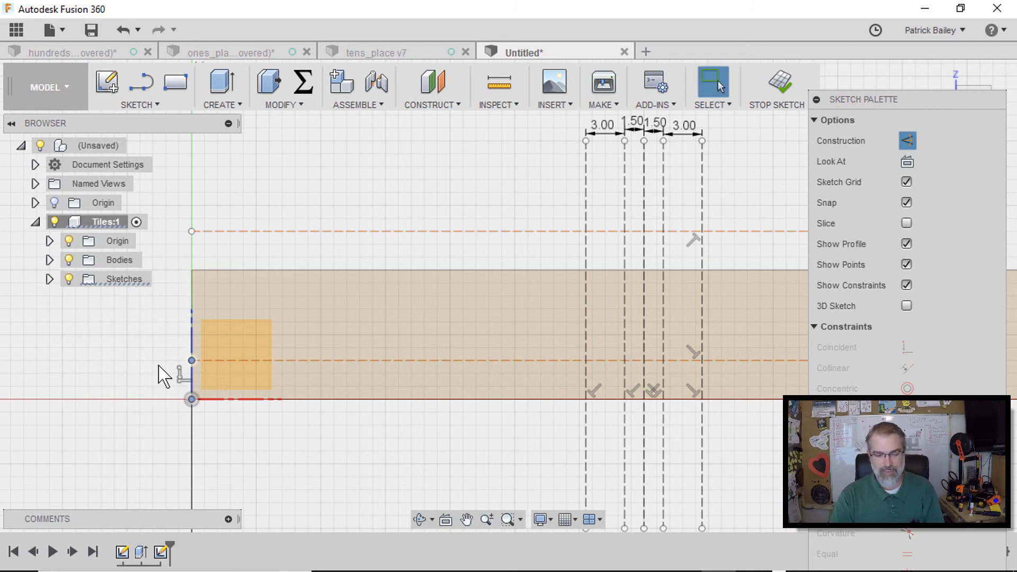
pyautogui.press('d')
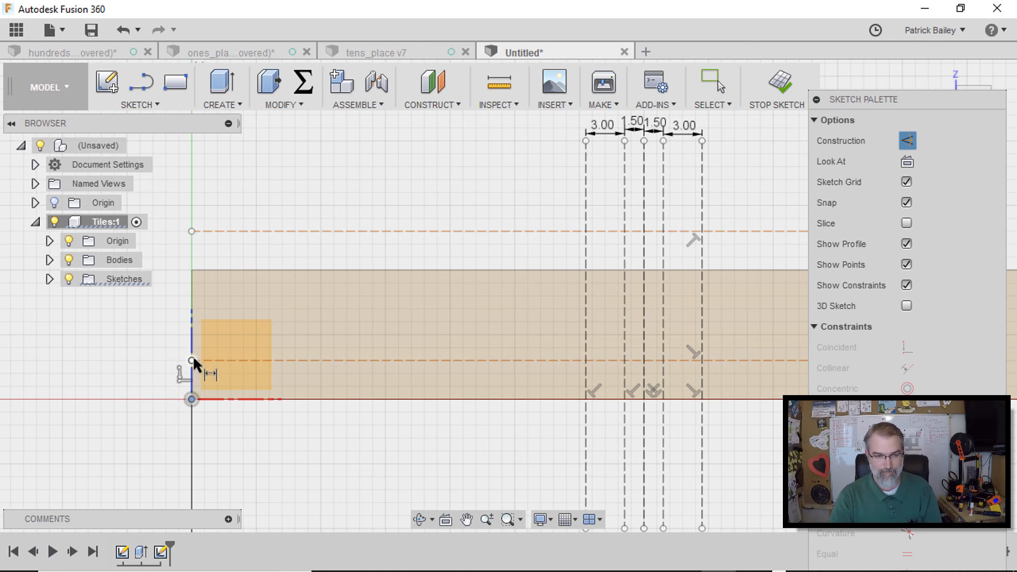
pyautogui.click(193, 361)
pyautogui.click(193, 398)
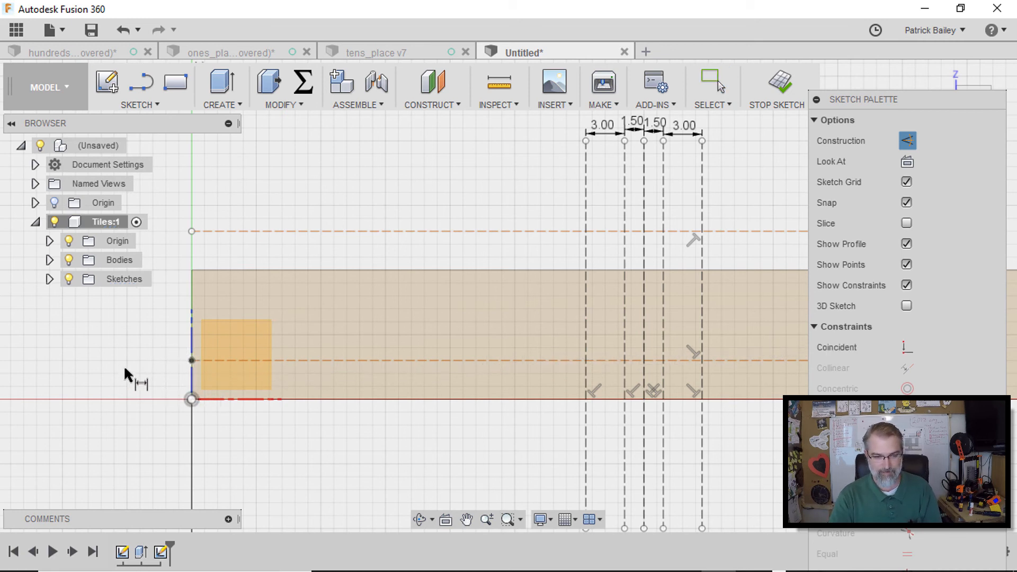
pyautogui.scroll(-4, 125, 368)
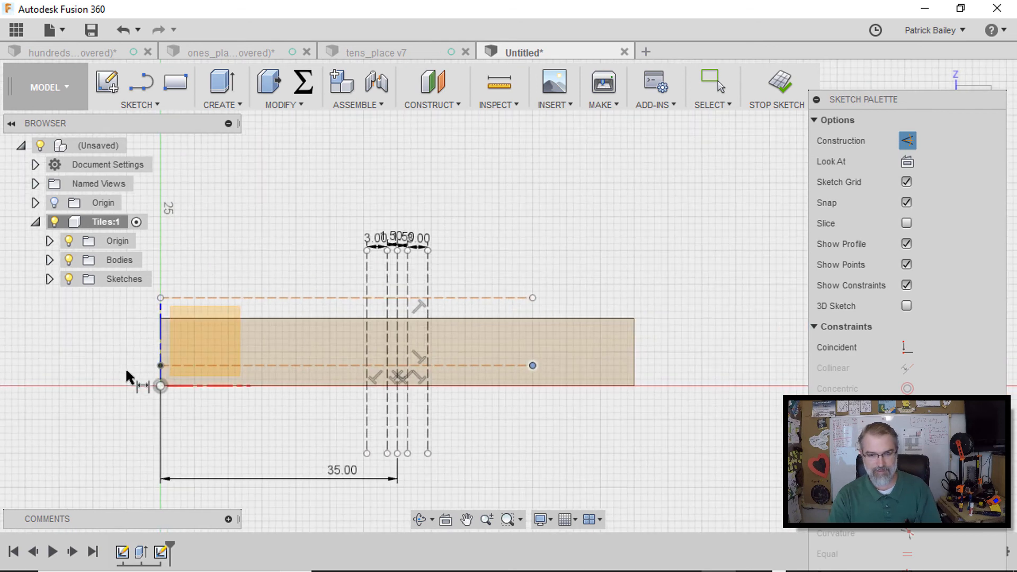
pyautogui.press('Escape')
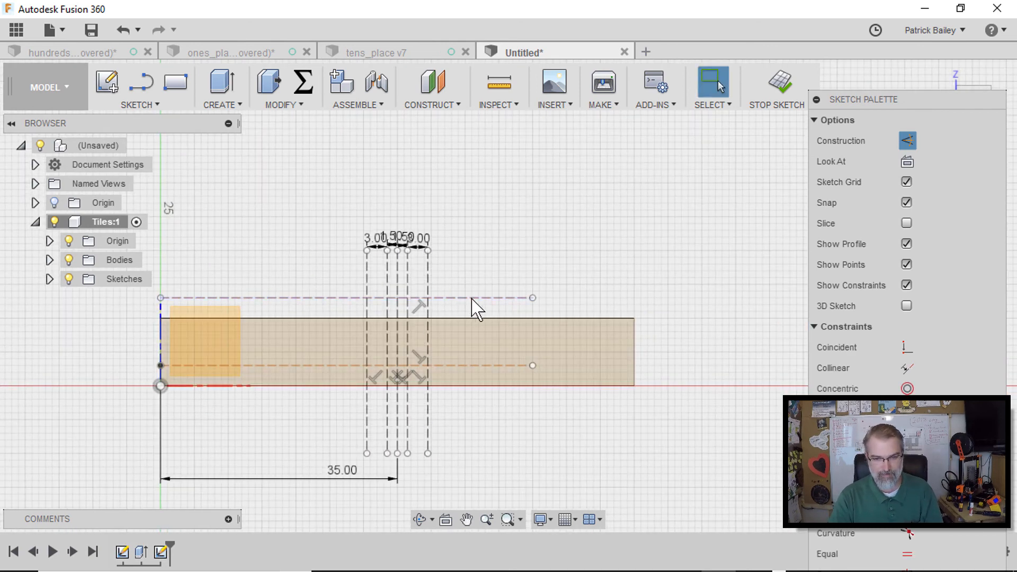
pyautogui.press('s')
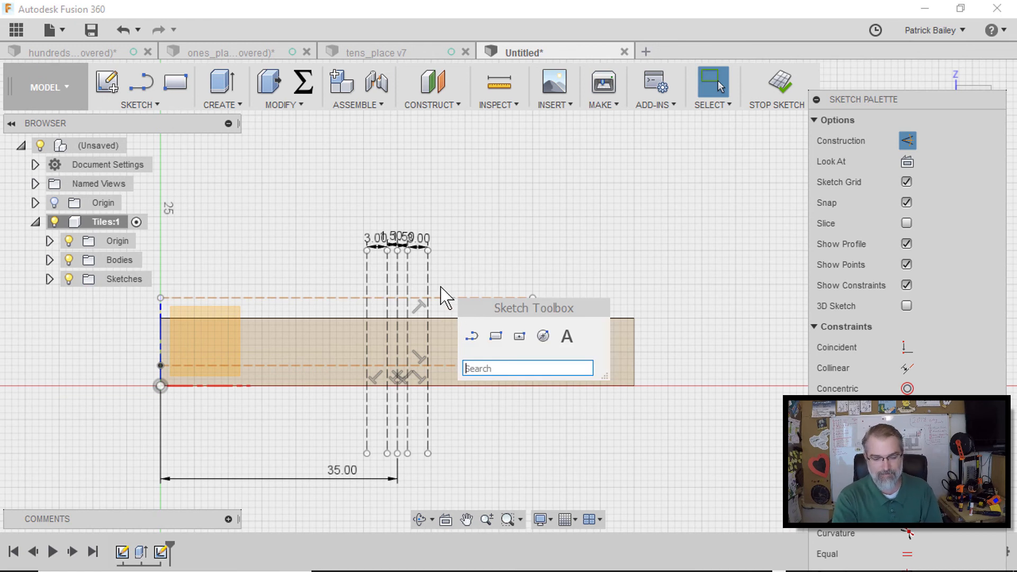
pyautogui.press('Escape')
# Dimension the lower horizontal construction line 3 mm above the block's bottom edge
pyautogui.press('d')
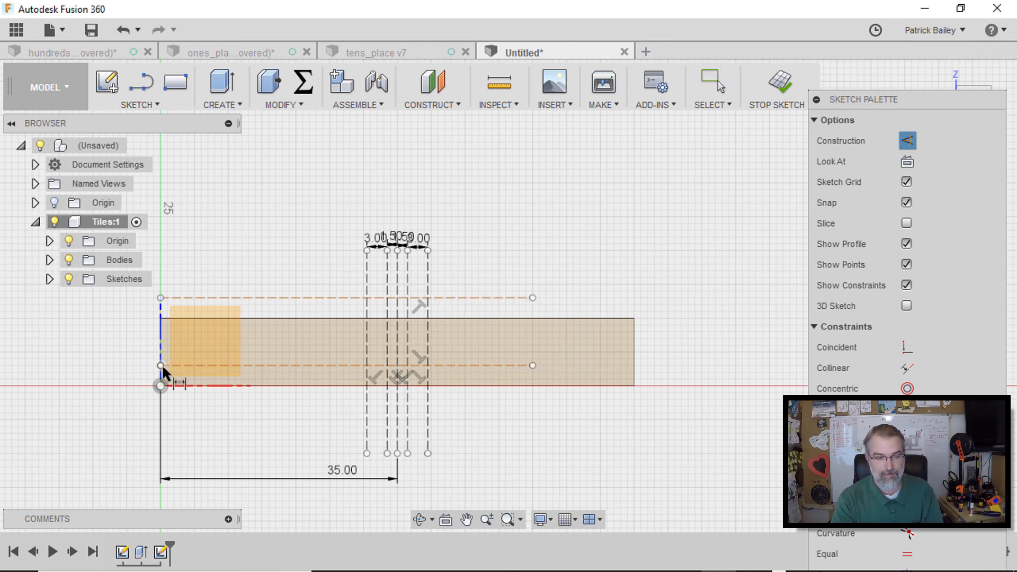
pyautogui.click(161, 386)
pyautogui.click(161, 366)
pyautogui.click(131, 369)
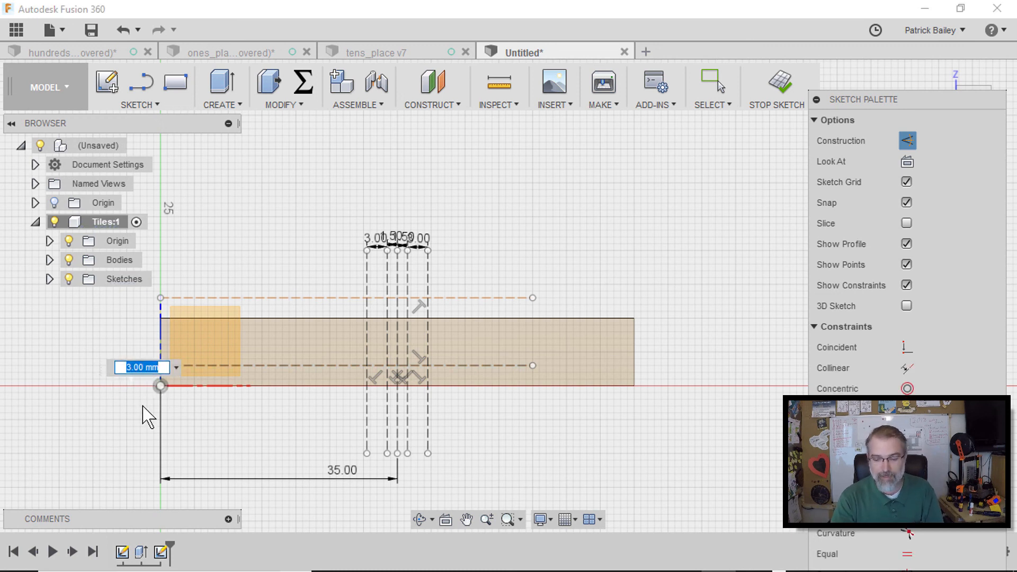
pyautogui.press('Return')
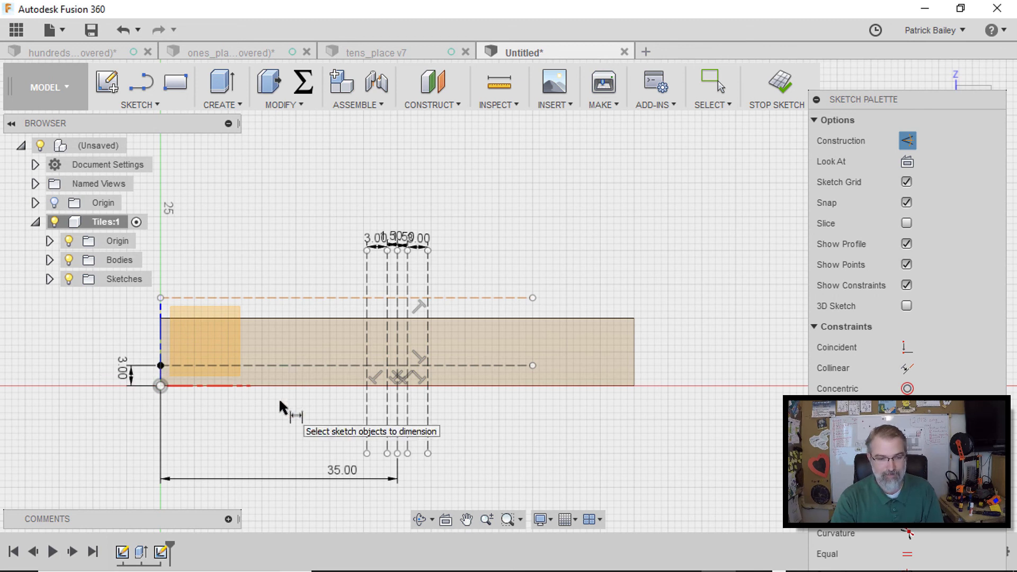
# Dimension the upper horizontal construction line 3 mm above the block's top edge
pyautogui.press('s')
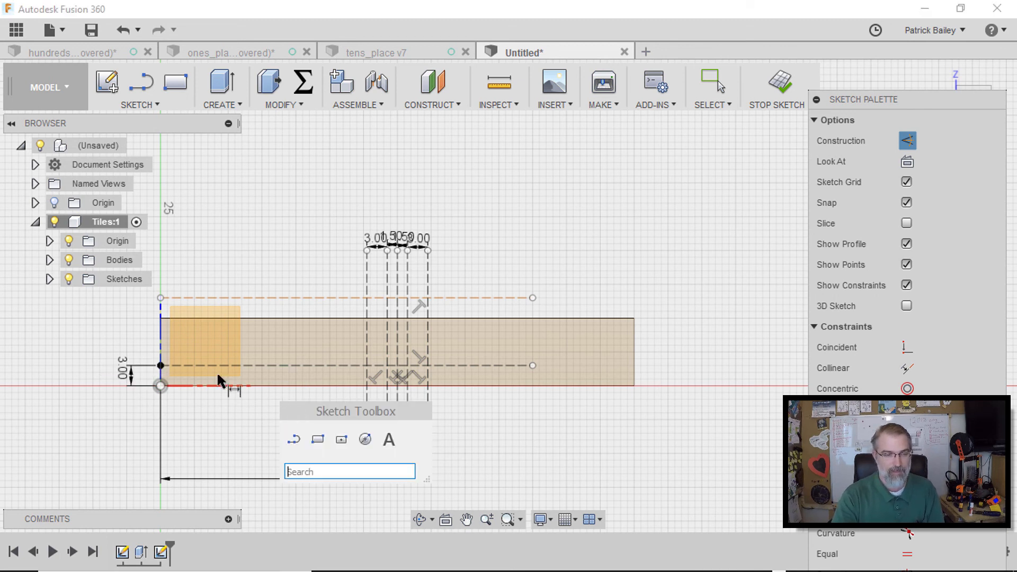
pyautogui.click(161, 319)
pyautogui.click(159, 297)
pyautogui.click(133, 305)
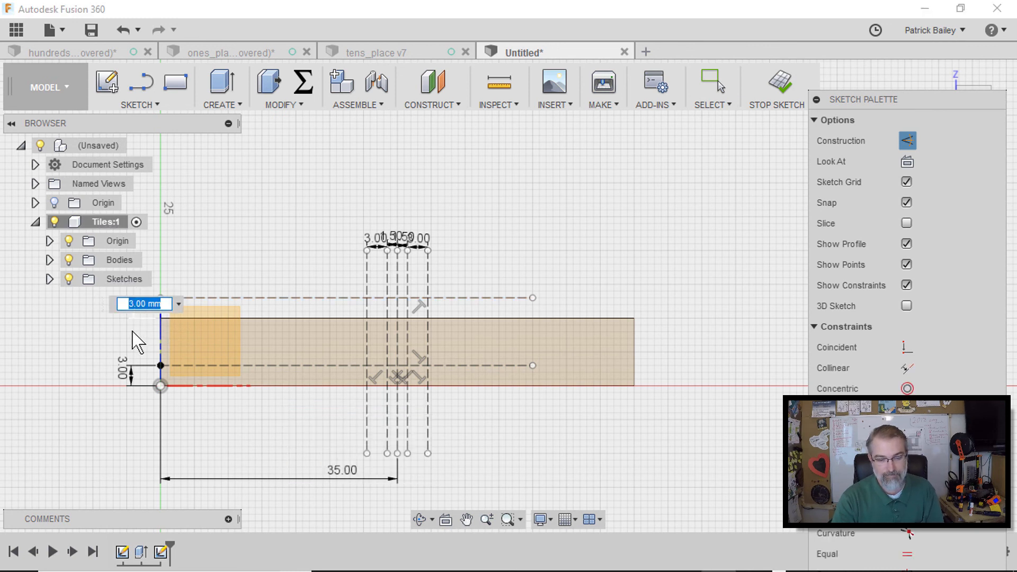
pyautogui.press('Return')
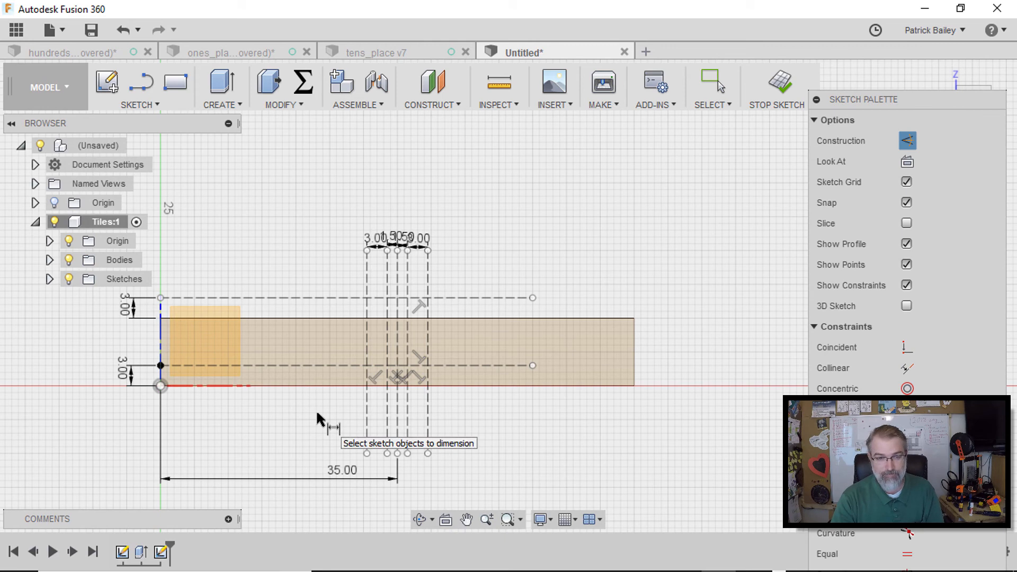
# Sketch a trapezoidal tongue on the block's top edge, rising from the outer guide lines to the upper construction line between the inner lines
pyautogui.scroll(4, 317, 409)
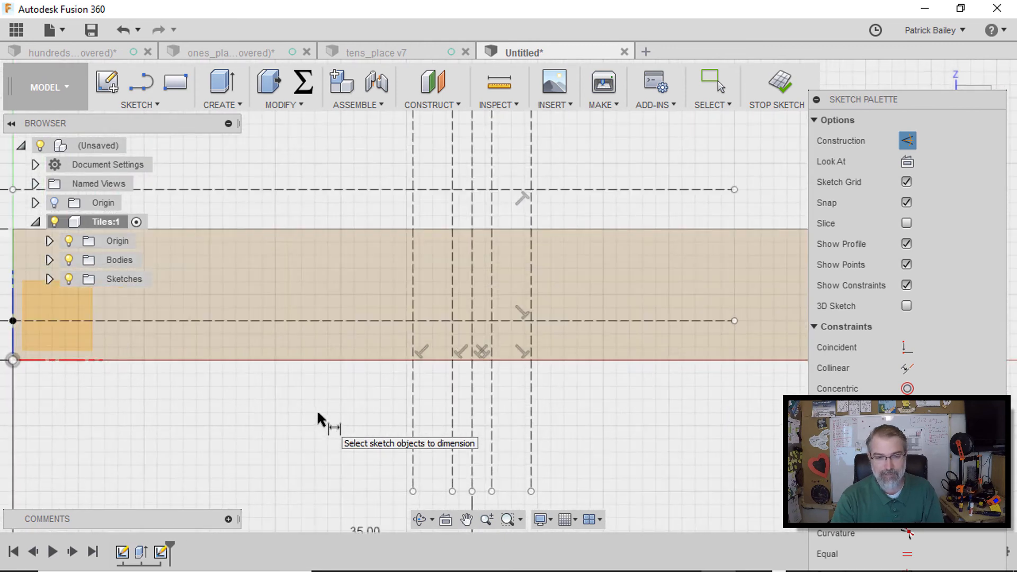
pyautogui.scroll(1, 317, 410)
pyautogui.moveTo(391, 382)
pyautogui.mouseDown(button='middle')
pyautogui.moveTo(307, 386)
pyautogui.moveTo(248, 423)
pyautogui.moveTo(279, 443)
pyautogui.mouseUp(button='middle')
pyautogui.press('l')
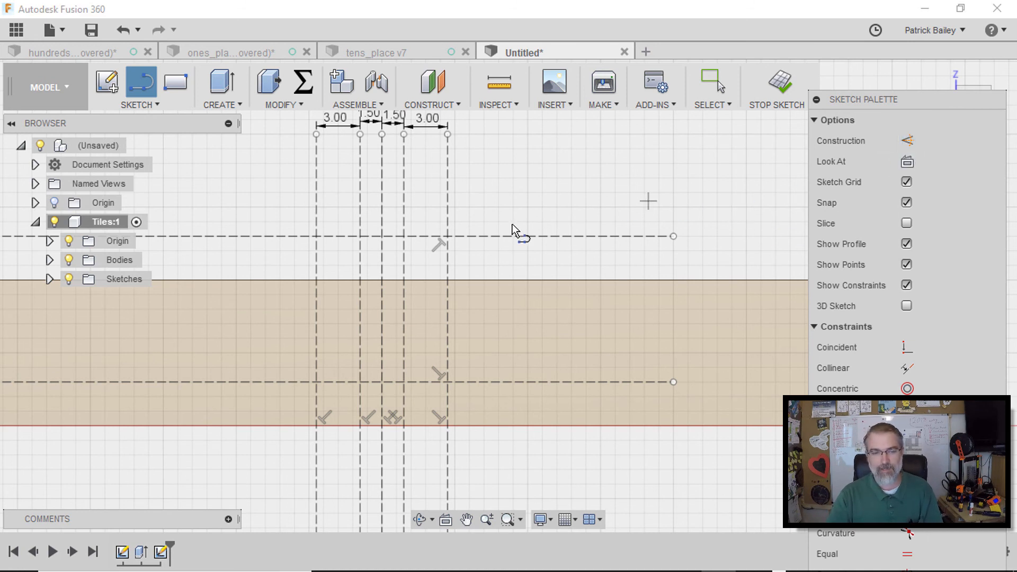
pyautogui.click(316, 279)
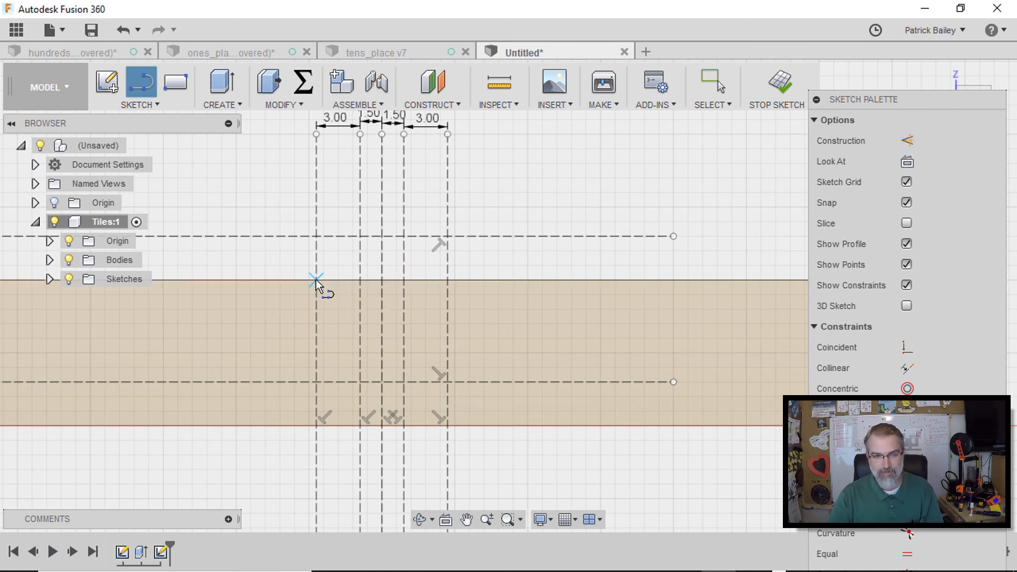
pyautogui.click(360, 236)
pyautogui.scroll(-2, 403, 237)
pyautogui.scroll(3, 403, 238)
pyautogui.click(405, 236)
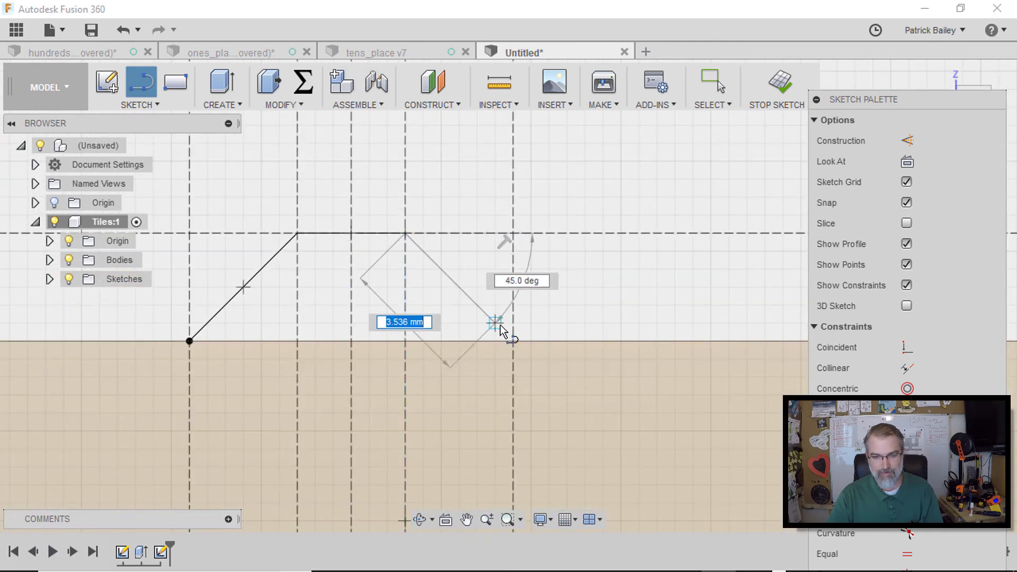
pyautogui.click(508, 339)
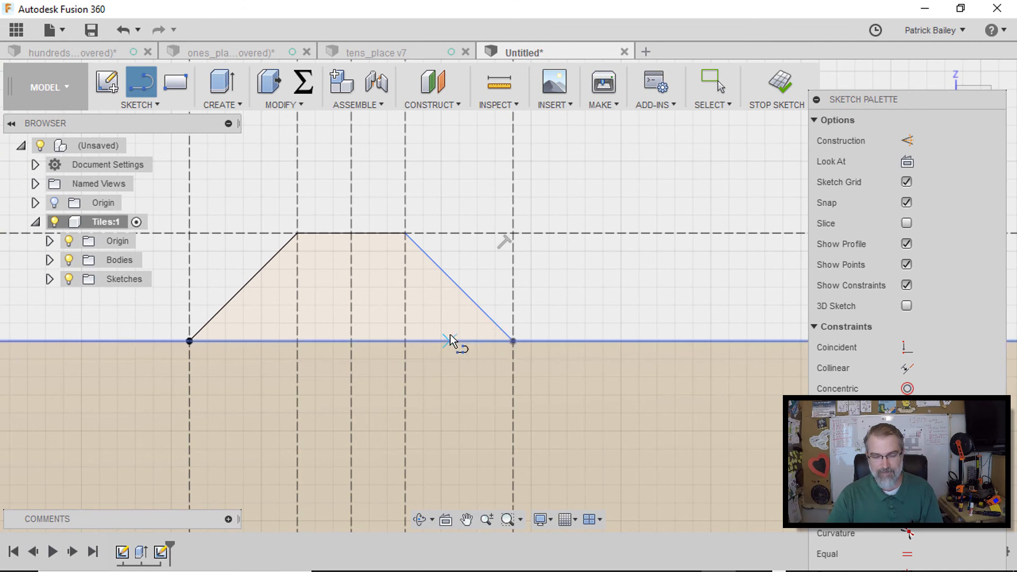
pyautogui.scroll(-2, 450, 339)
pyautogui.scroll(1, 453, 341)
pyautogui.moveTo(454, 340); pyautogui.dragTo(473, 180, button='middle')
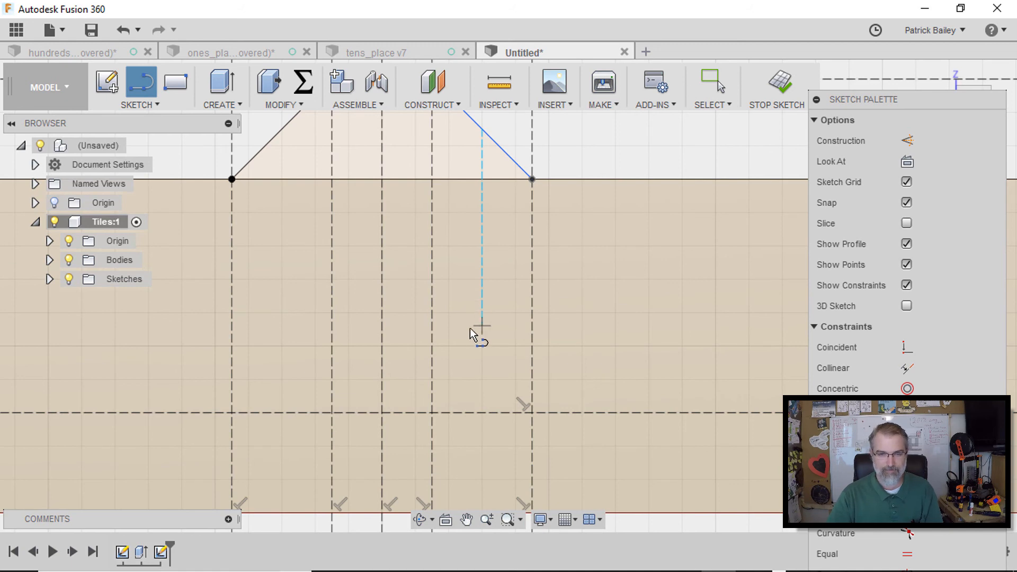
pyautogui.press('Escape')
# Sketch a matching trapezoidal groove from the block's bottom edge up to the lower construction line between the guide lines
pyautogui.scroll(-2, 471, 345)
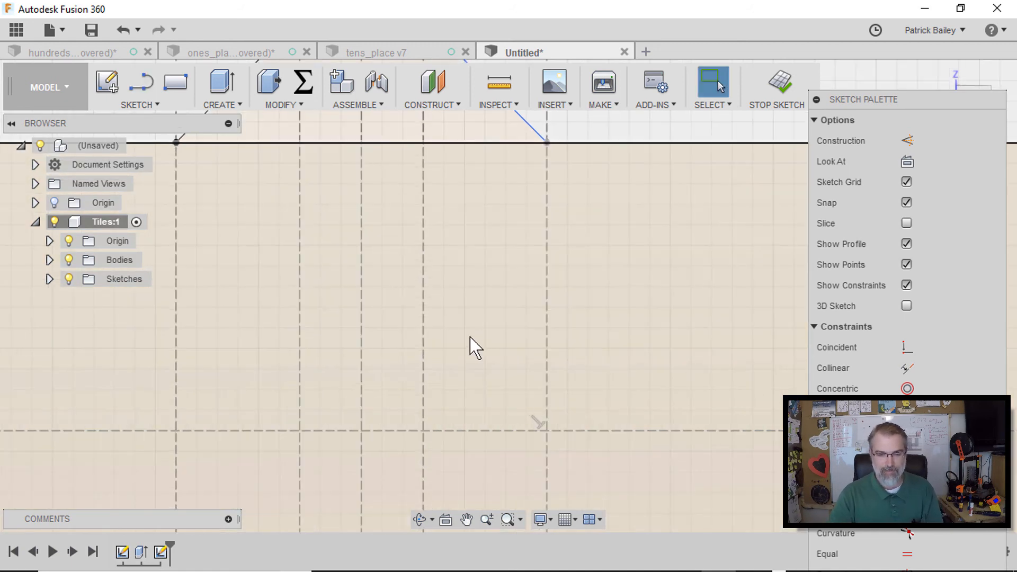
pyautogui.scroll(-1, 470, 345)
pyautogui.moveTo(471, 346); pyautogui.dragTo(496, 275, button='middle')
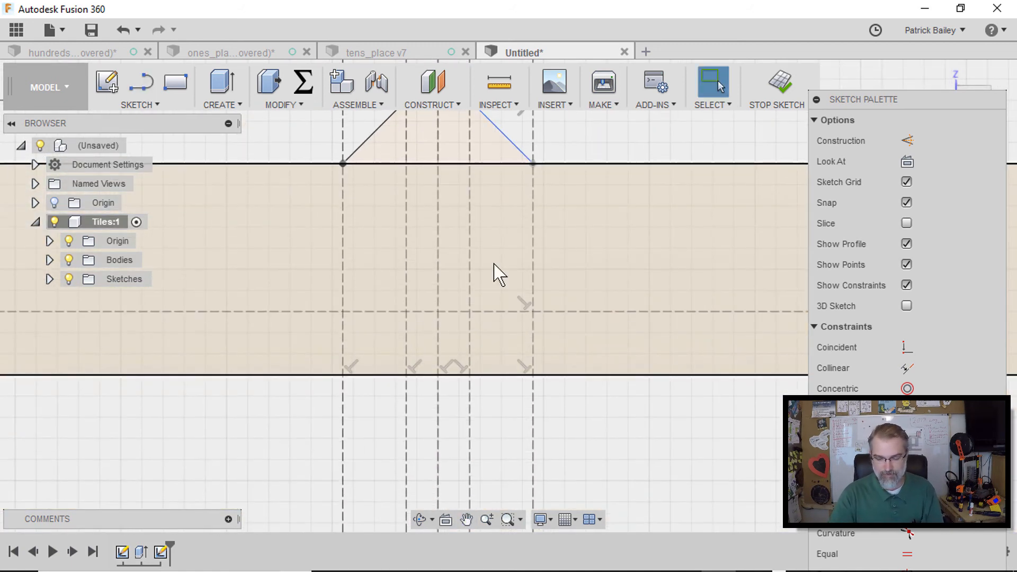
pyautogui.press('l')
pyautogui.click(343, 375)
pyautogui.click(407, 312)
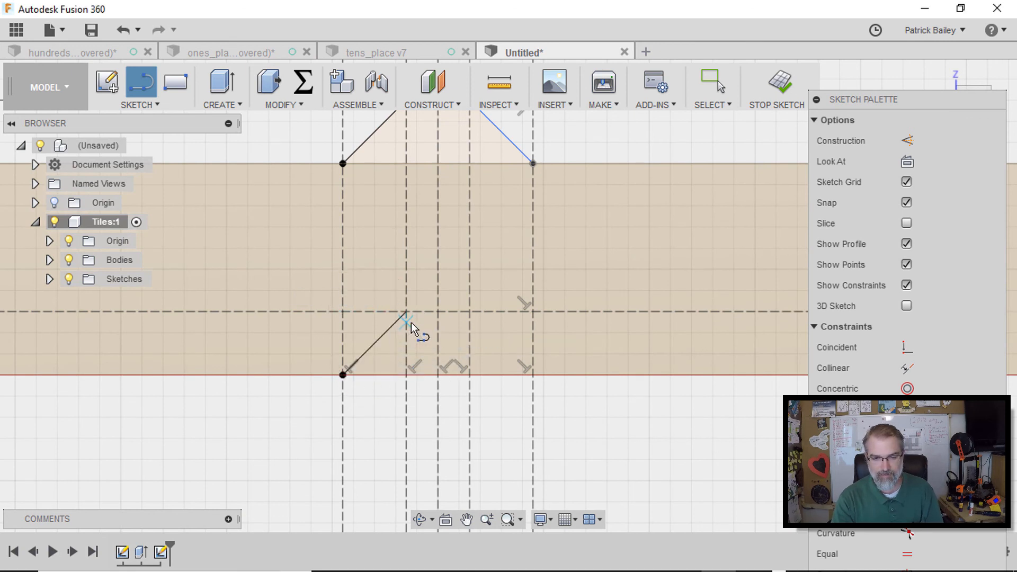
pyautogui.click(469, 312)
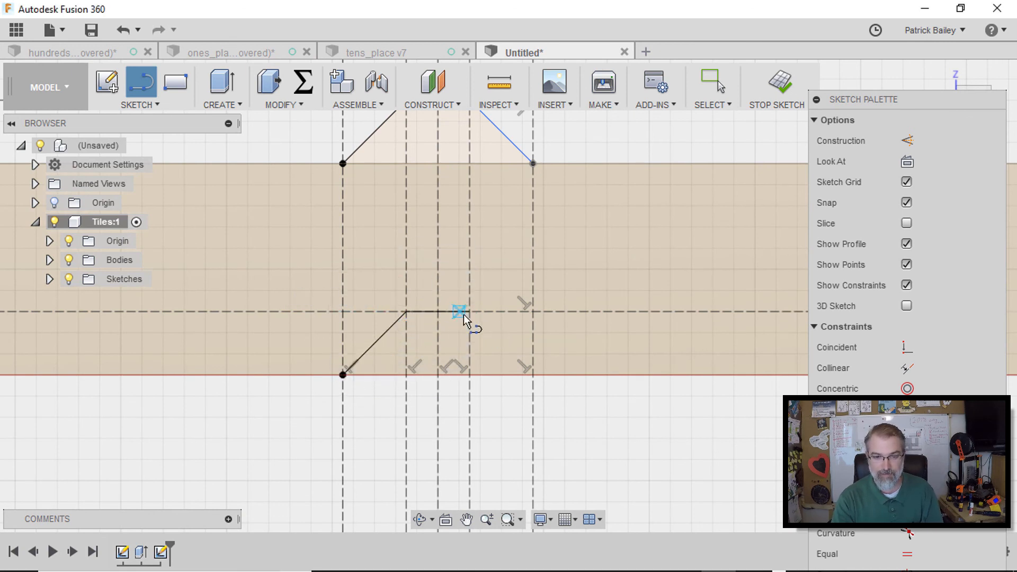
pyautogui.doubleClick(533, 375)
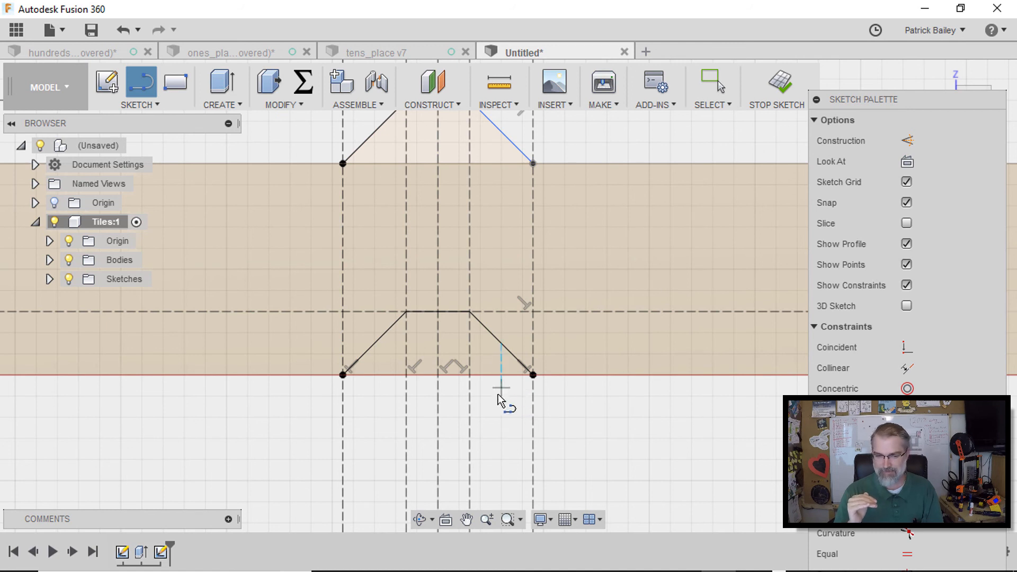
pyautogui.press('Escape')
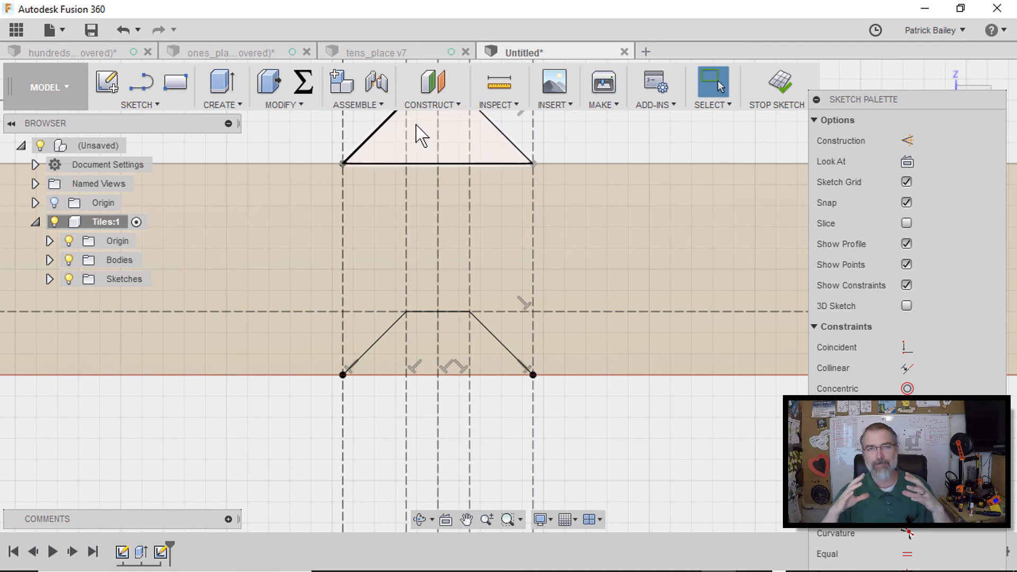
pyautogui.scroll(-3, 470, 170)
pyautogui.moveTo(535, 148)
pyautogui.mouseDown(button='middle')
pyautogui.moveTo(547, 150)
pyautogui.moveTo(498, 196)
pyautogui.mouseUp(button='middle')
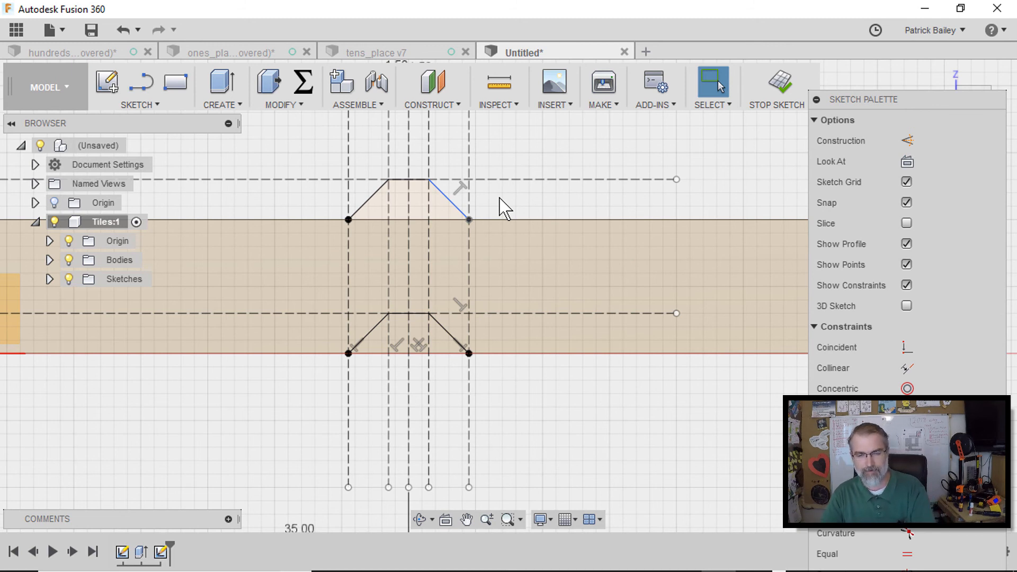
pyautogui.press('q')
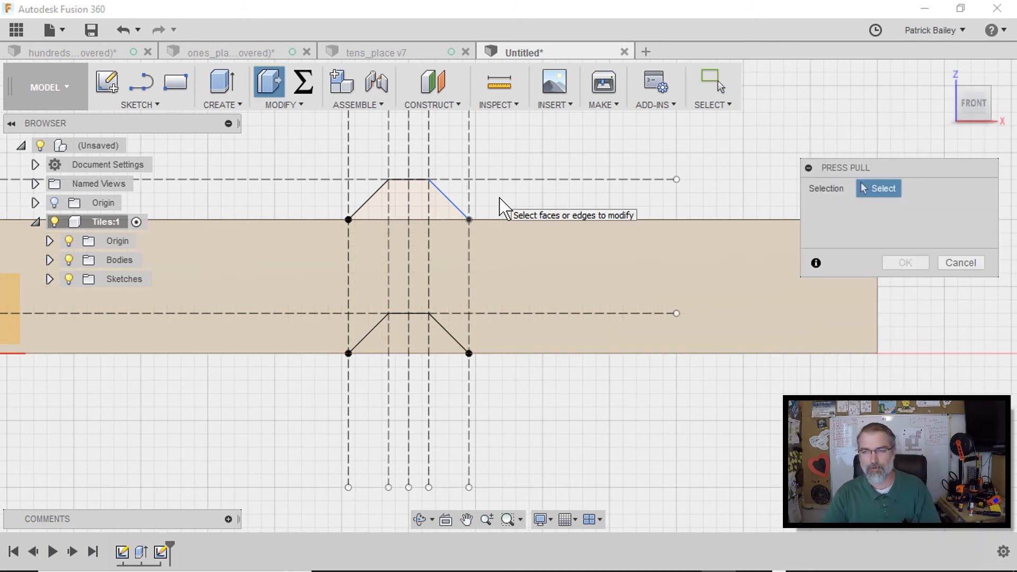
pyautogui.moveTo(950, 77)
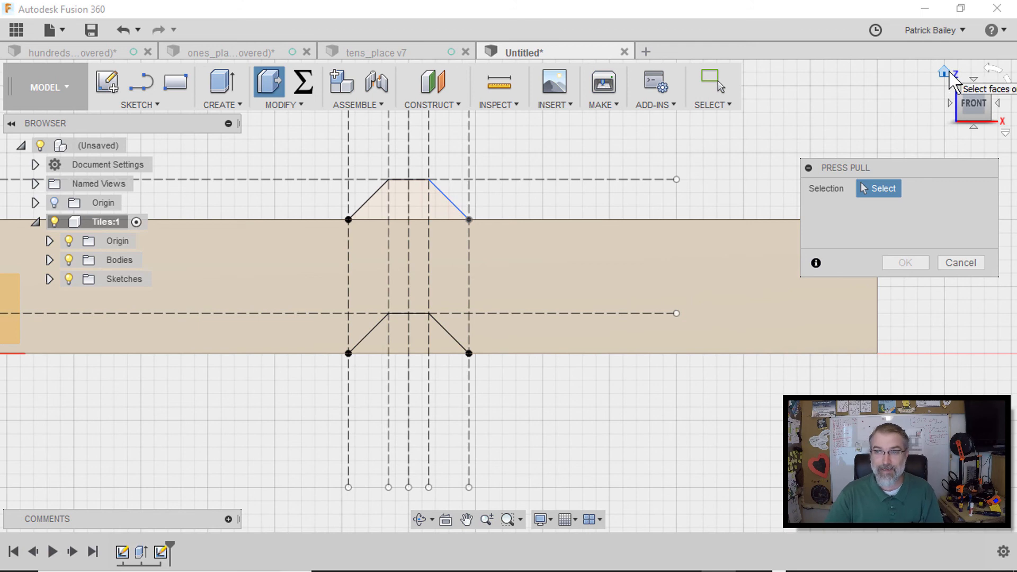
pyautogui.click(949, 72)
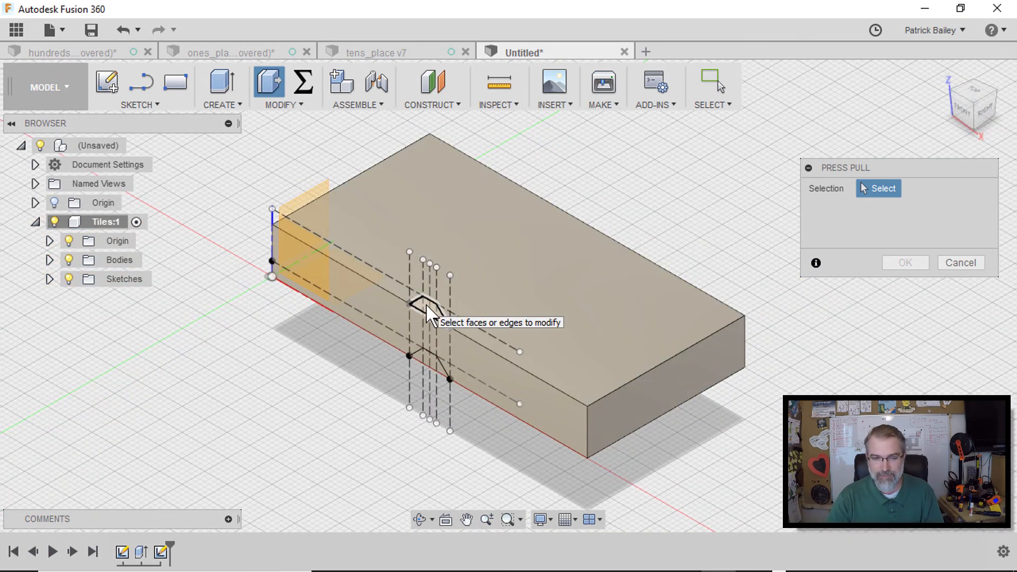
pyautogui.click(427, 312)
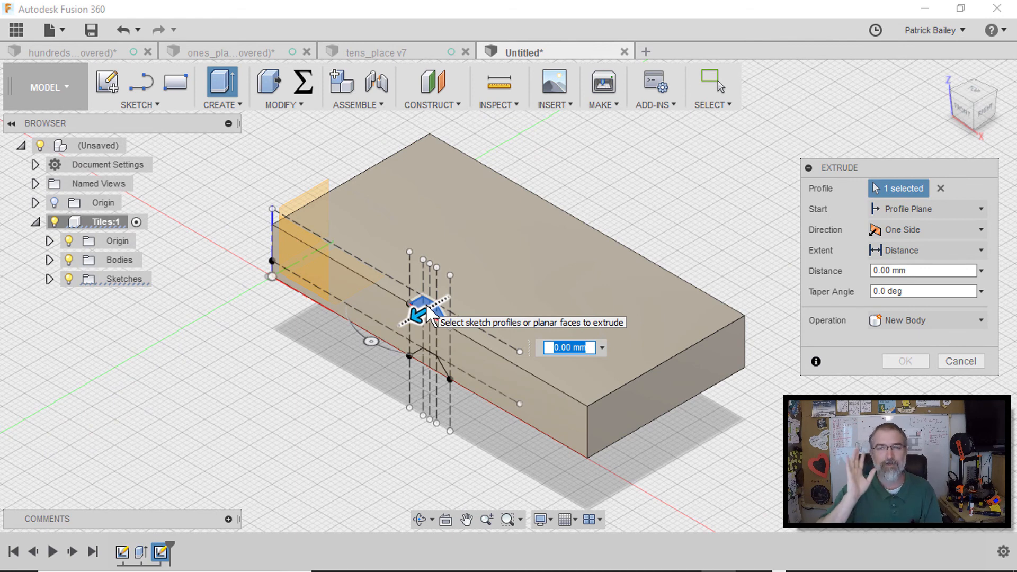
pyautogui.click(961, 360)
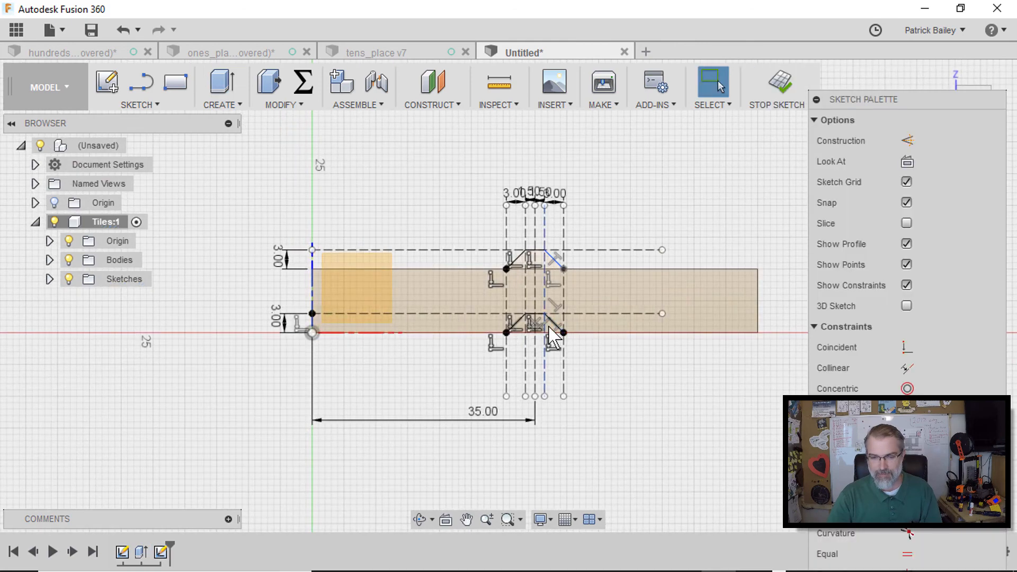
# Extrude the groove profile as a cut 5 mm into the block along its bottom edge
pyautogui.press('q')
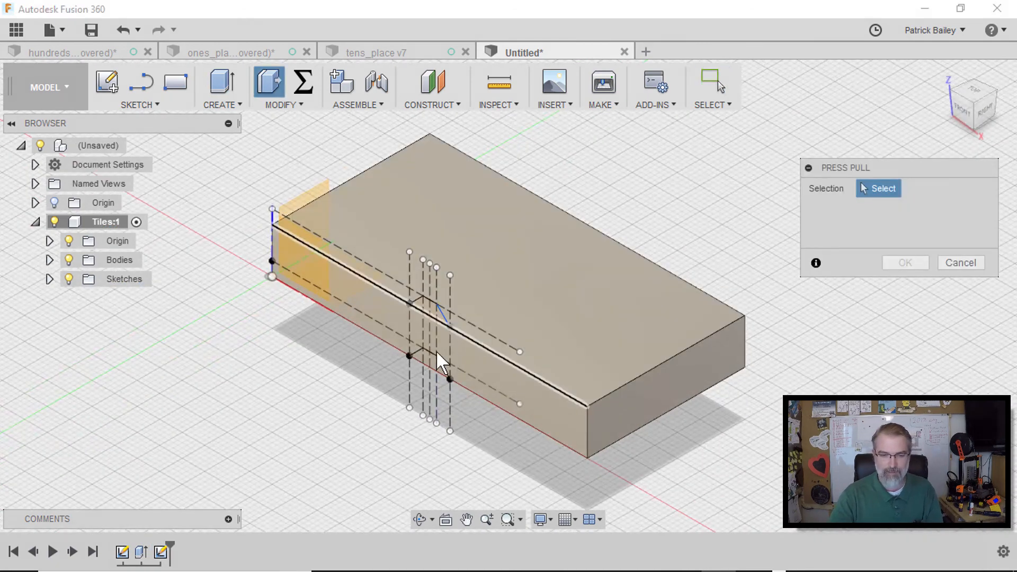
pyautogui.click(423, 363)
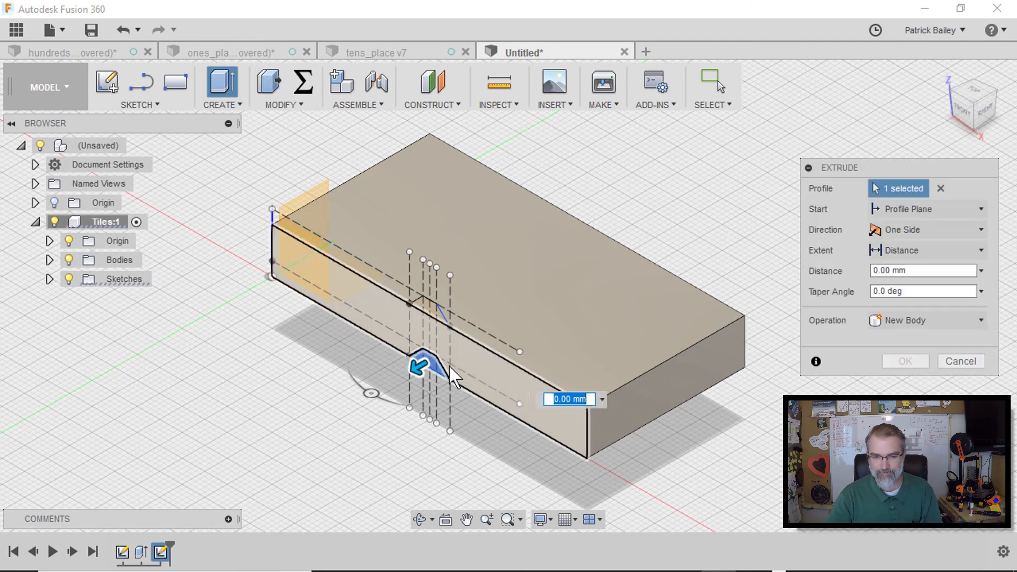
pyautogui.moveTo(421, 365); pyautogui.dragTo(466, 334)
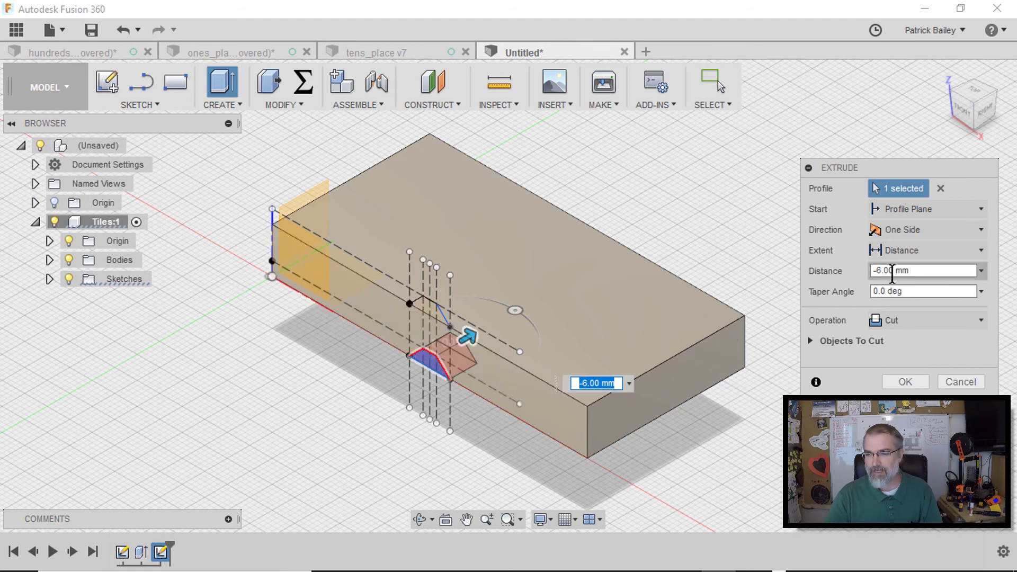
pyautogui.moveTo(894, 270); pyautogui.dragTo(870, 271)
pyautogui.write('-5')
pyautogui.click(924, 292)
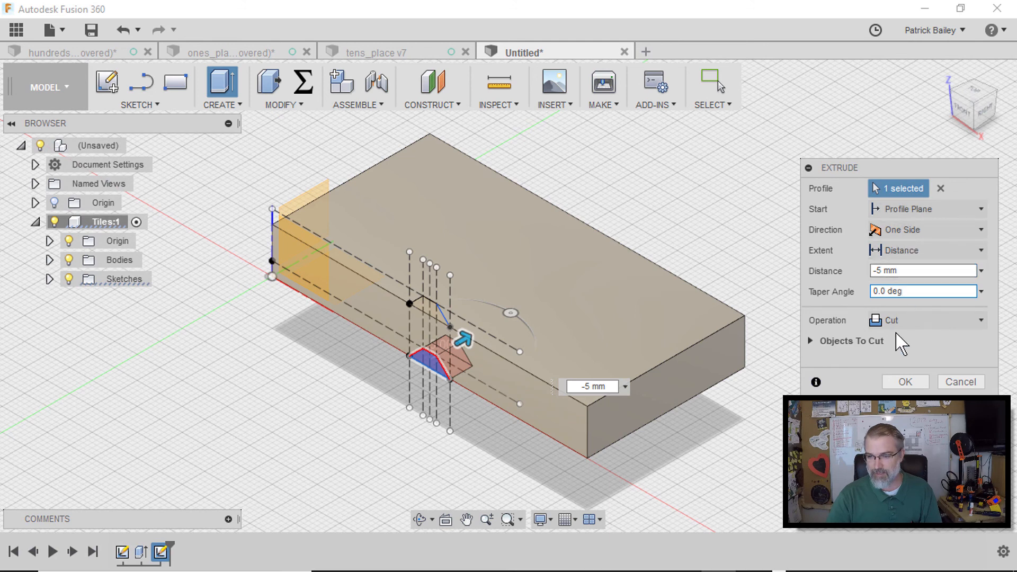
pyautogui.click(905, 383)
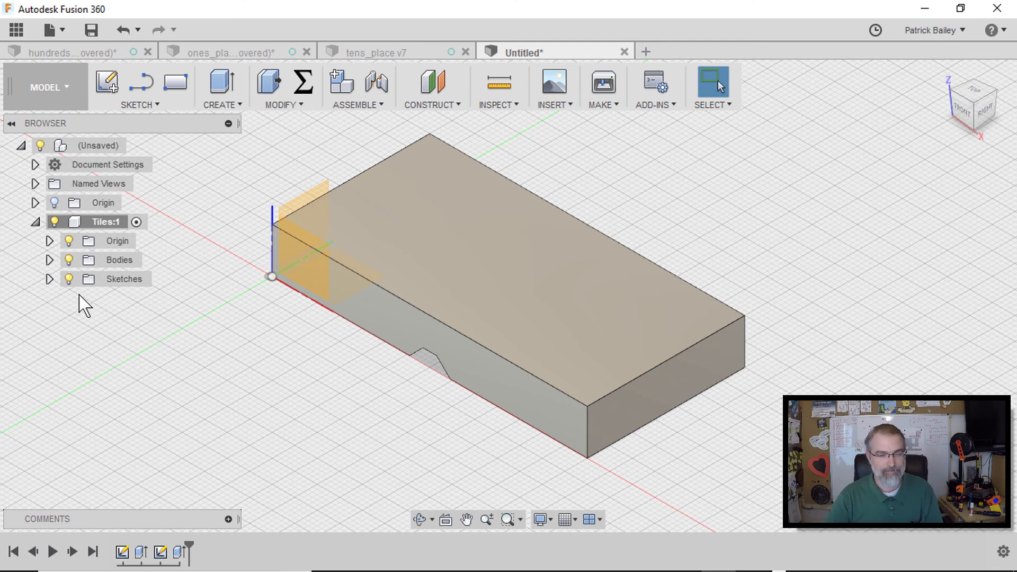
# Show the sketch again and extrude the tongue profile 5.15 mm, joined to the block along its top edge
pyautogui.click(47, 278)
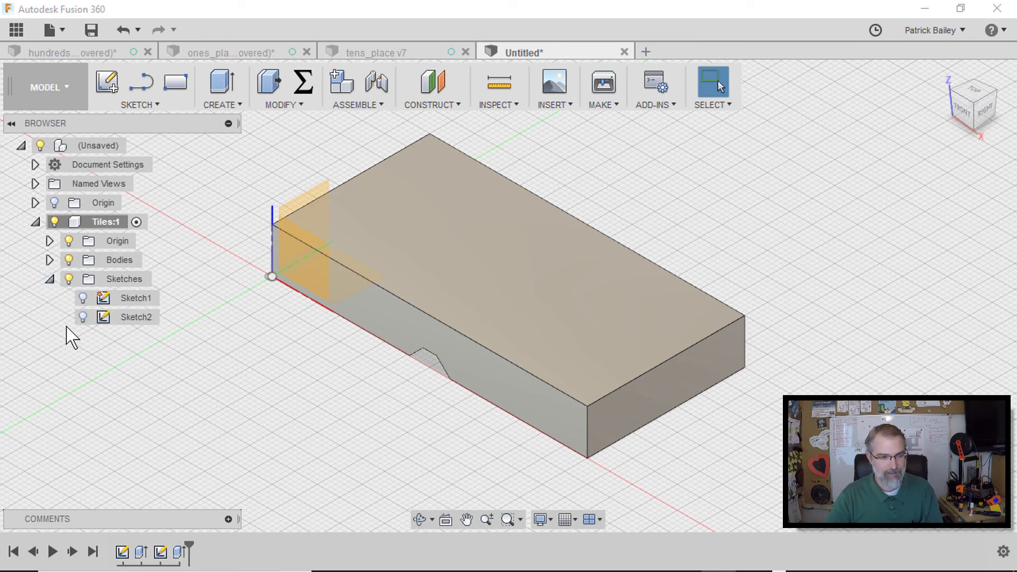
pyautogui.click(82, 319)
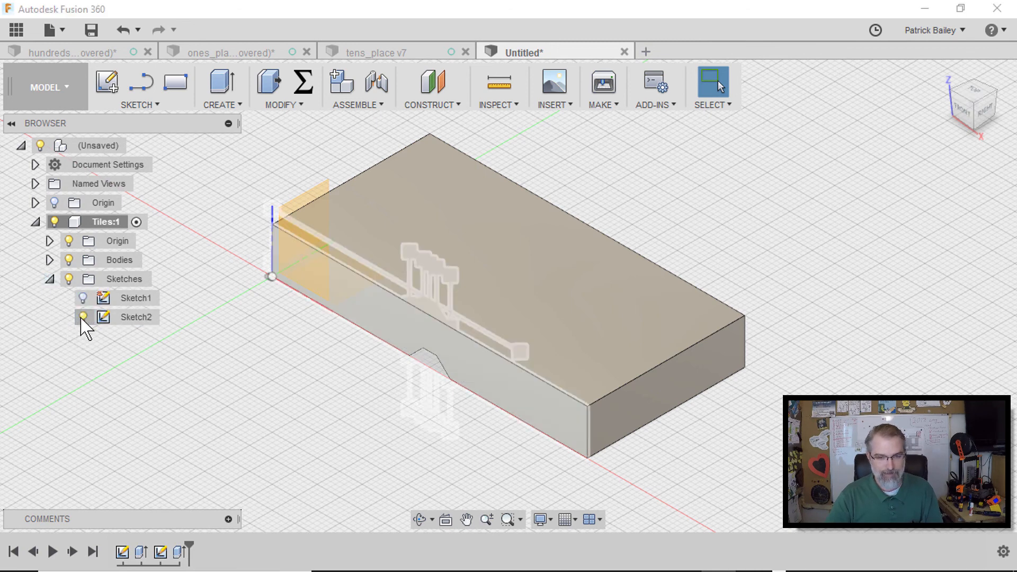
pyautogui.click(83, 317)
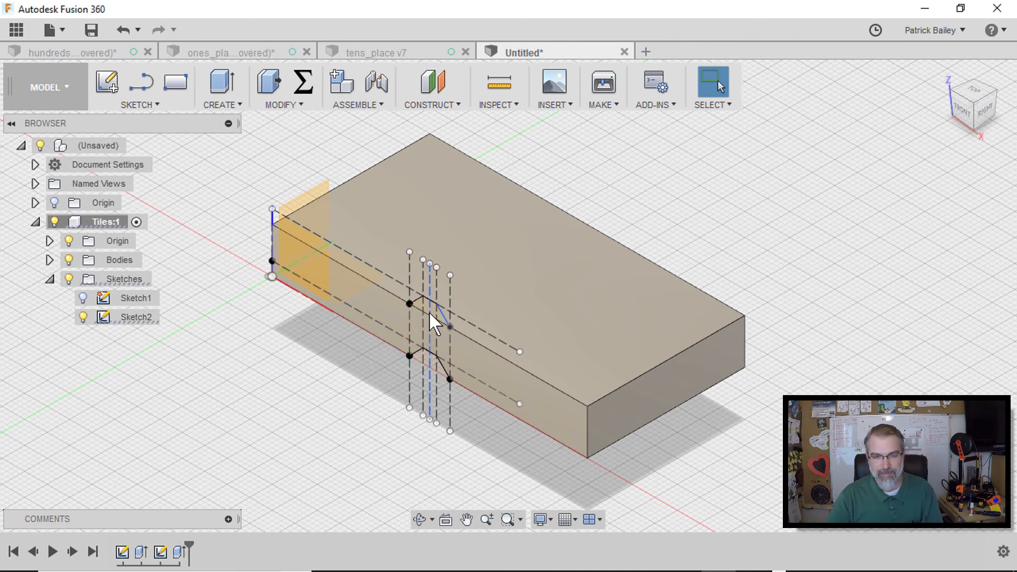
pyautogui.press('q')
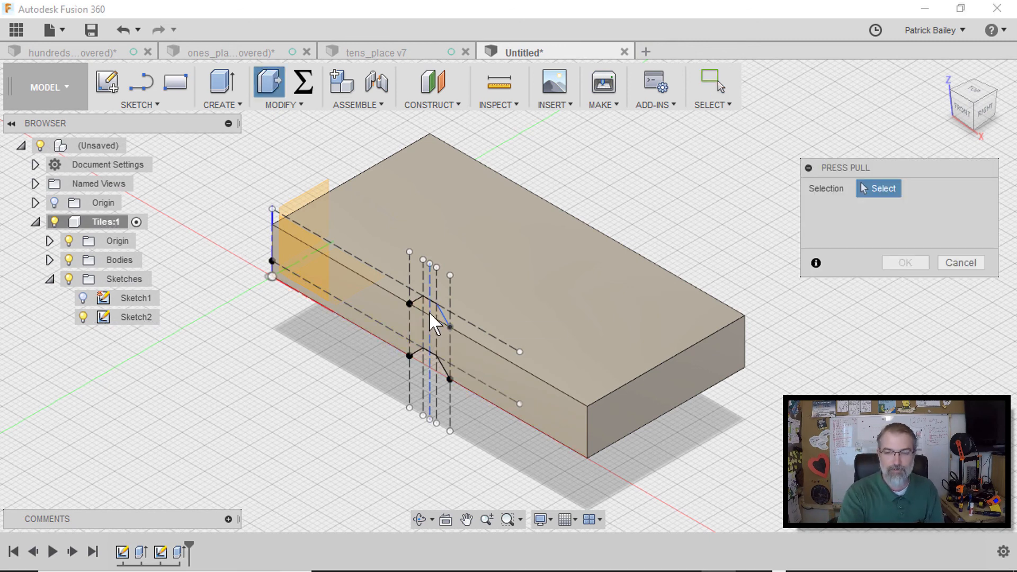
pyautogui.click(434, 318)
pyautogui.moveTo(432, 306); pyautogui.dragTo(457, 297)
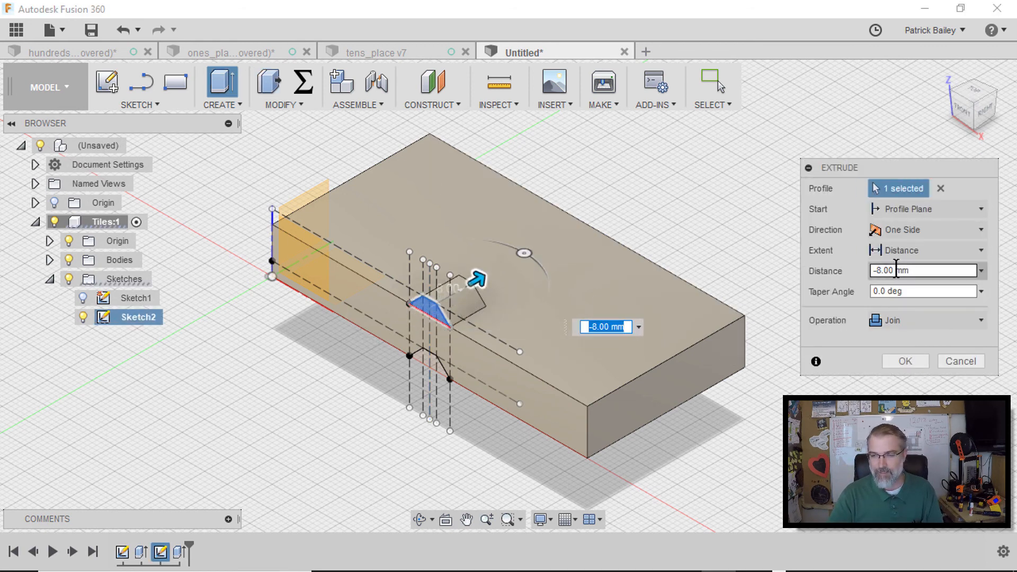
pyautogui.moveTo(900, 271); pyautogui.dragTo(857, 273)
pyautogui.write('-5')
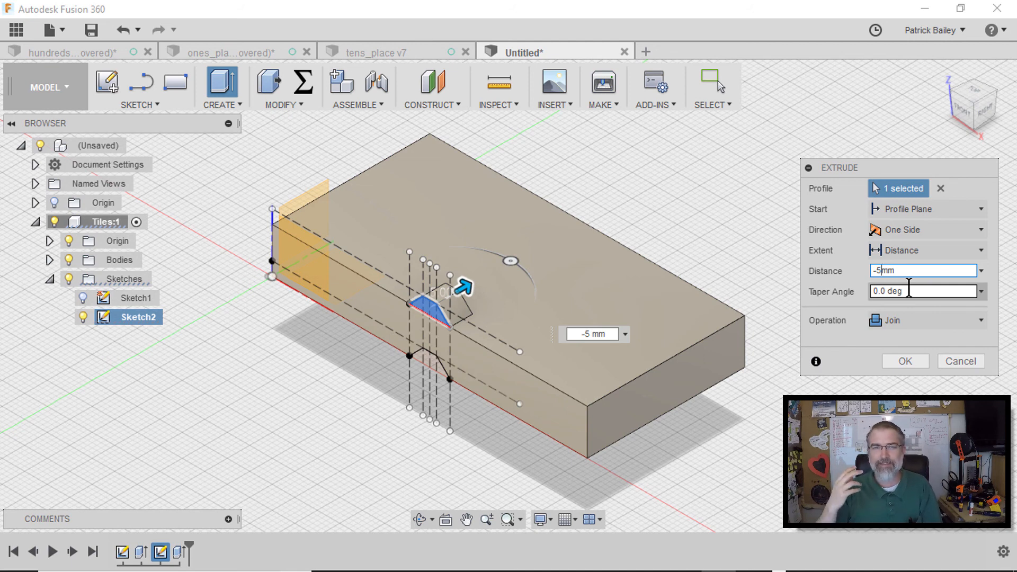
pyautogui.write('.15')
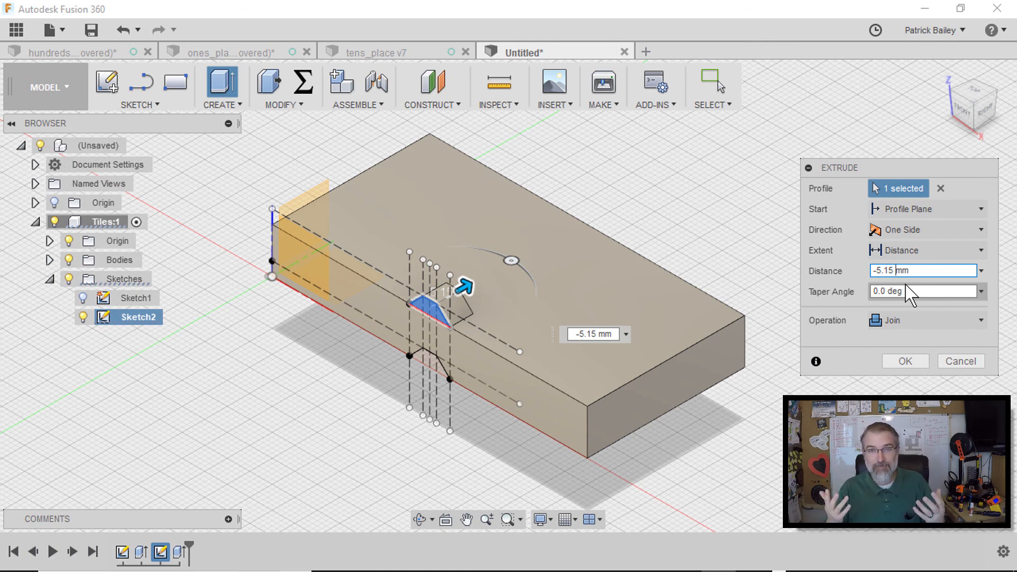
pyautogui.click(905, 362)
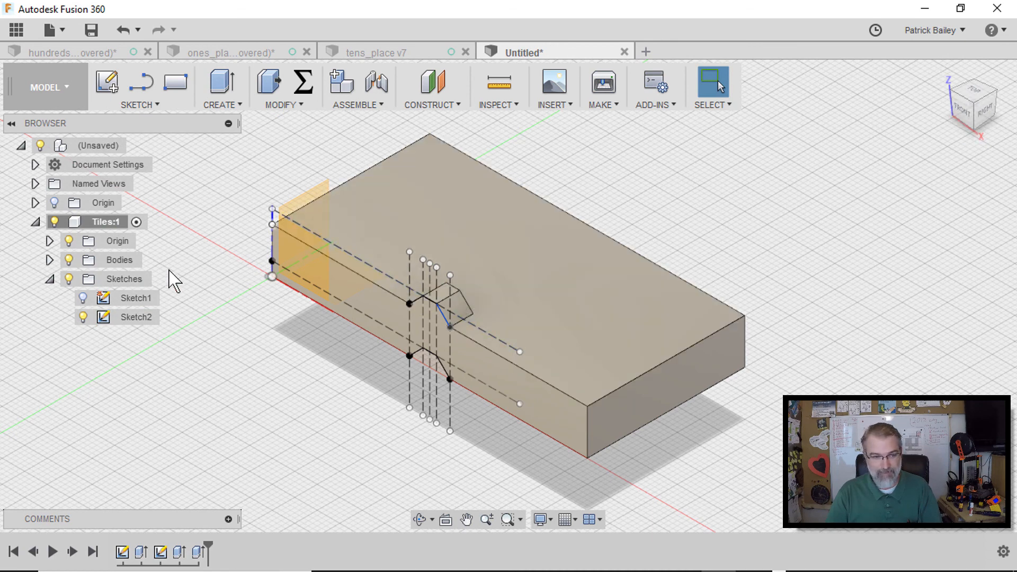
# Hide the sketch and inspect the finished tongue and groove on the block
pyautogui.click(85, 318)
pyautogui.click(84, 317)
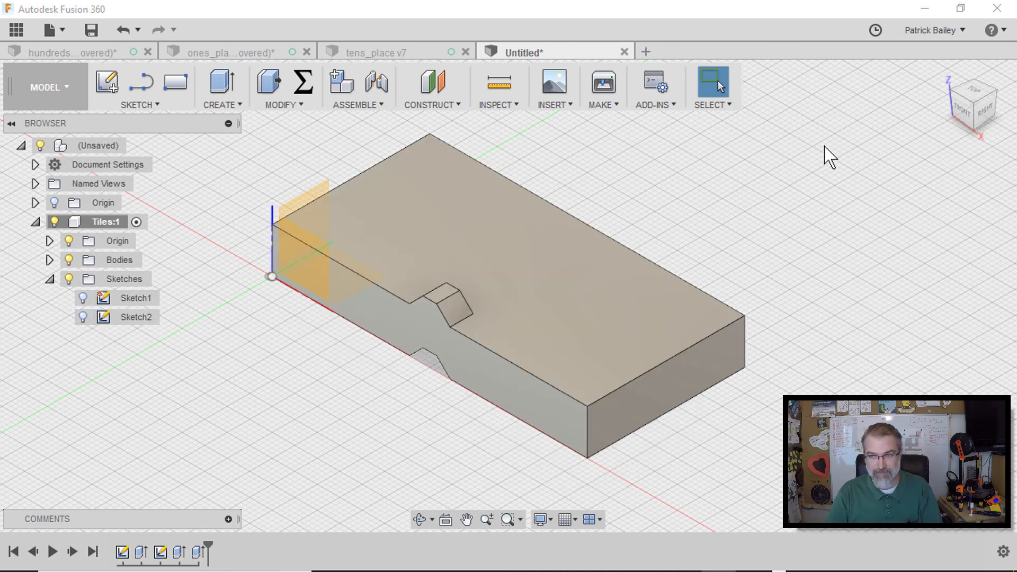
pyautogui.moveTo(966, 115)
pyautogui.mouseDown()
pyautogui.moveTo(976, 69)
pyautogui.moveTo(957, 42)
pyautogui.moveTo(970, 112)
pyautogui.mouseUp()
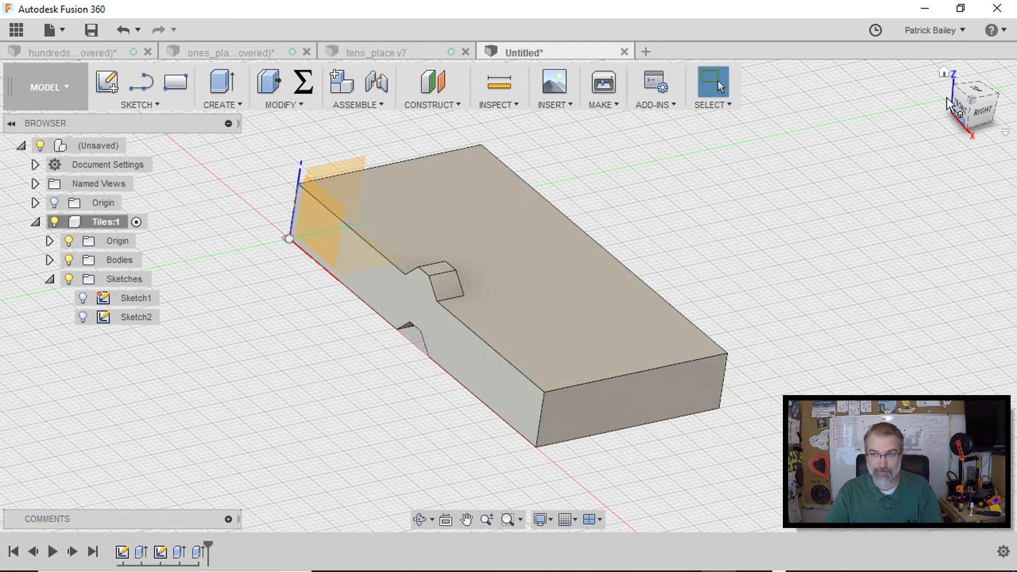
pyautogui.click(946, 75)
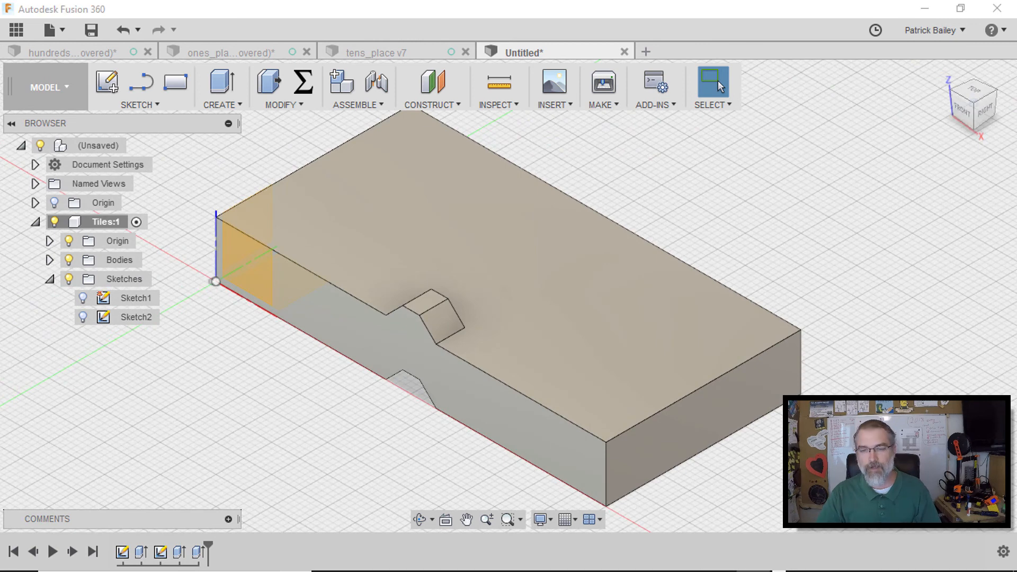
pyautogui.scroll(-2, 689, 244)
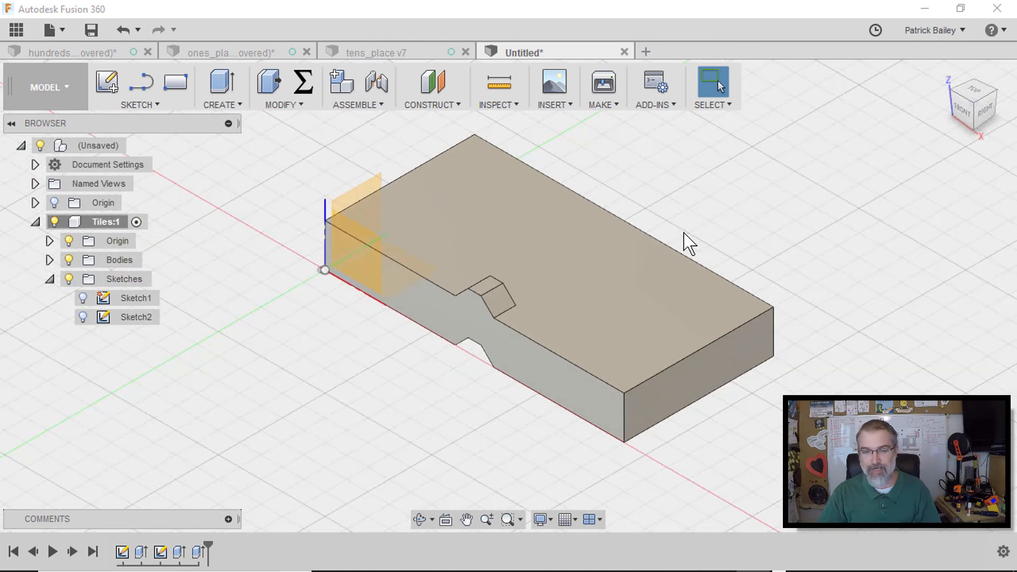
pyautogui.scroll(-3, 687, 242)
pyautogui.moveTo(685, 241); pyautogui.dragTo(625, 271, button='middle')
# Mirror the tile body about its far end face to create a second tile
pyautogui.write('s')
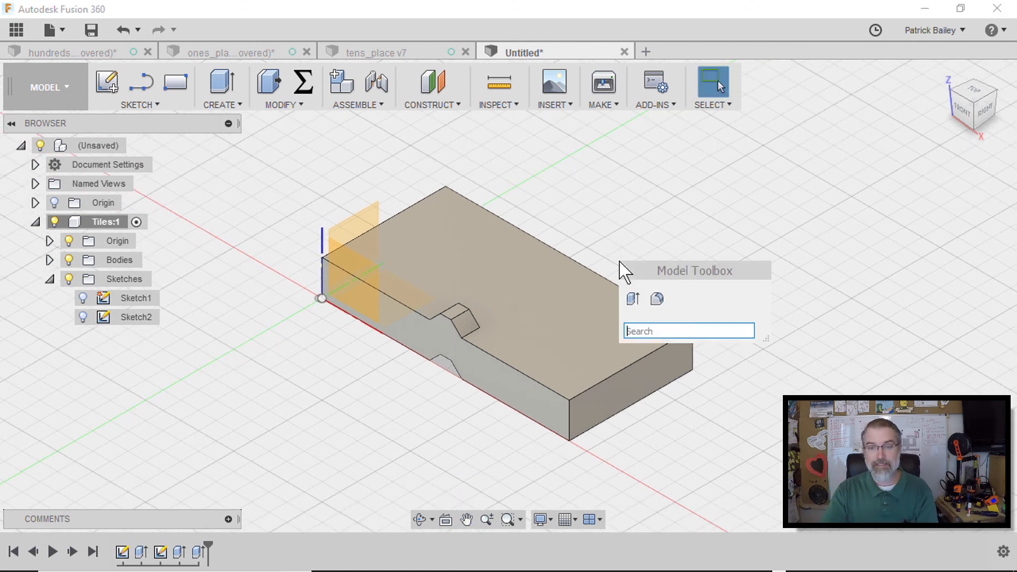
pyautogui.write('mirro')
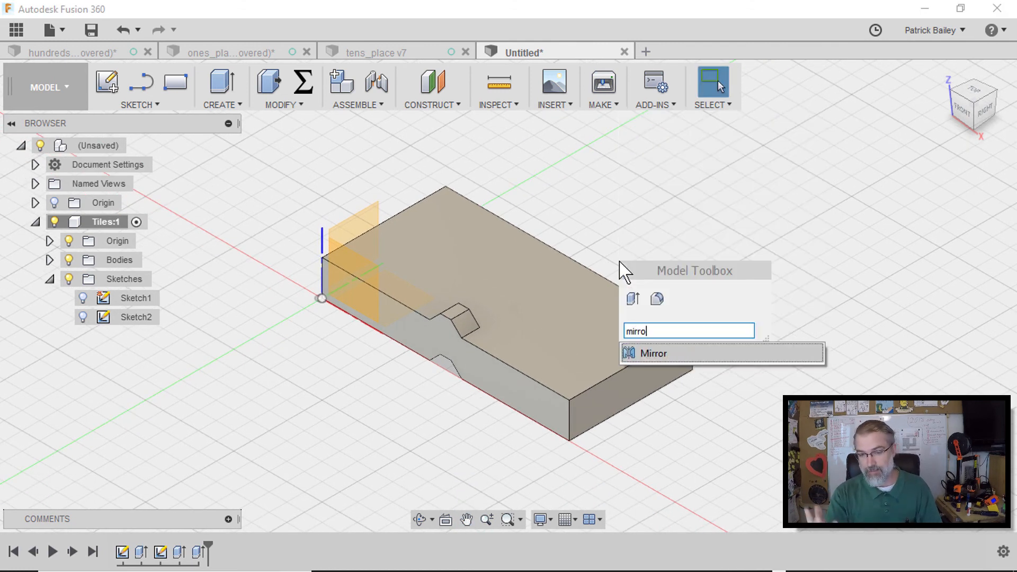
pyautogui.click(648, 350)
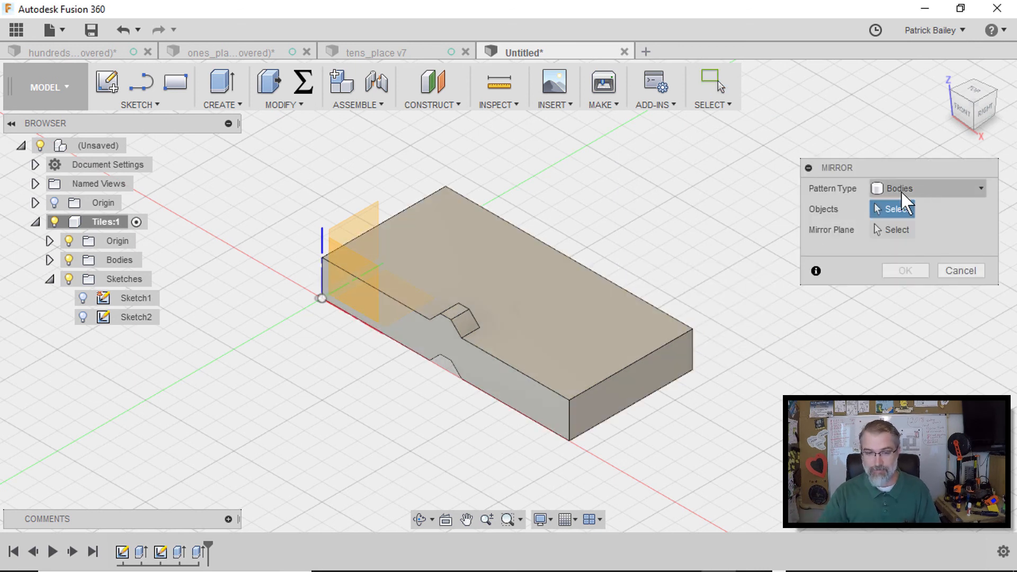
pyautogui.click(536, 306)
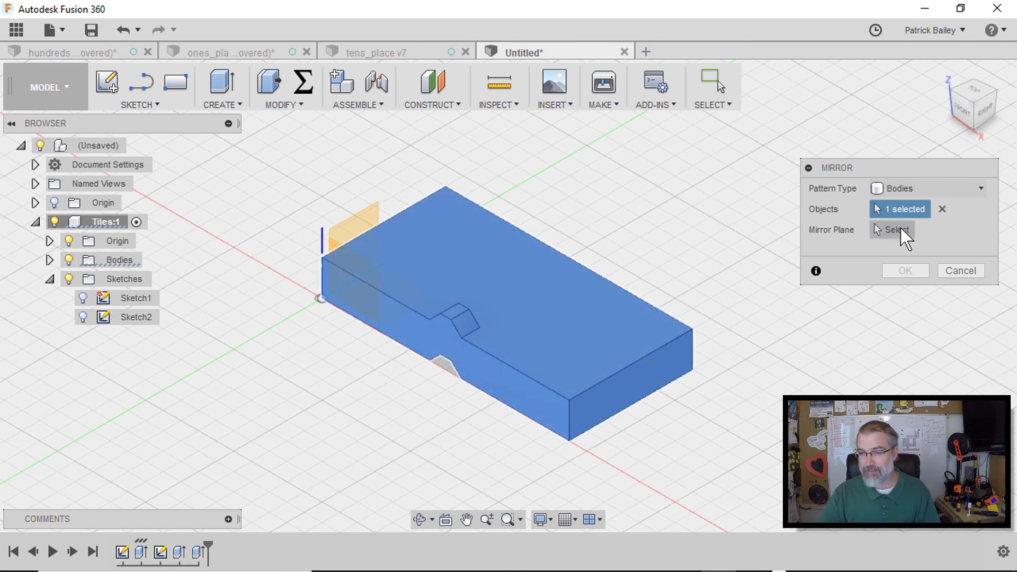
pyautogui.click(903, 230)
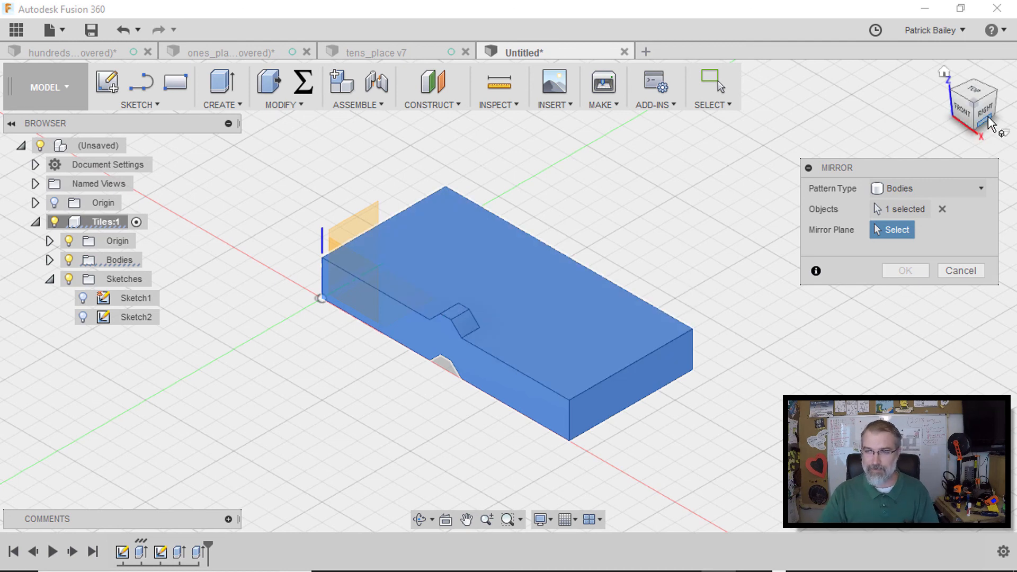
pyautogui.keyDown('shift'); pyautogui.moveTo(942, 125); pyautogui.dragTo(938, 127, button='middle'); pyautogui.keyUp('shift')
pyautogui.moveTo(938, 127); pyautogui.dragTo(874, 134)
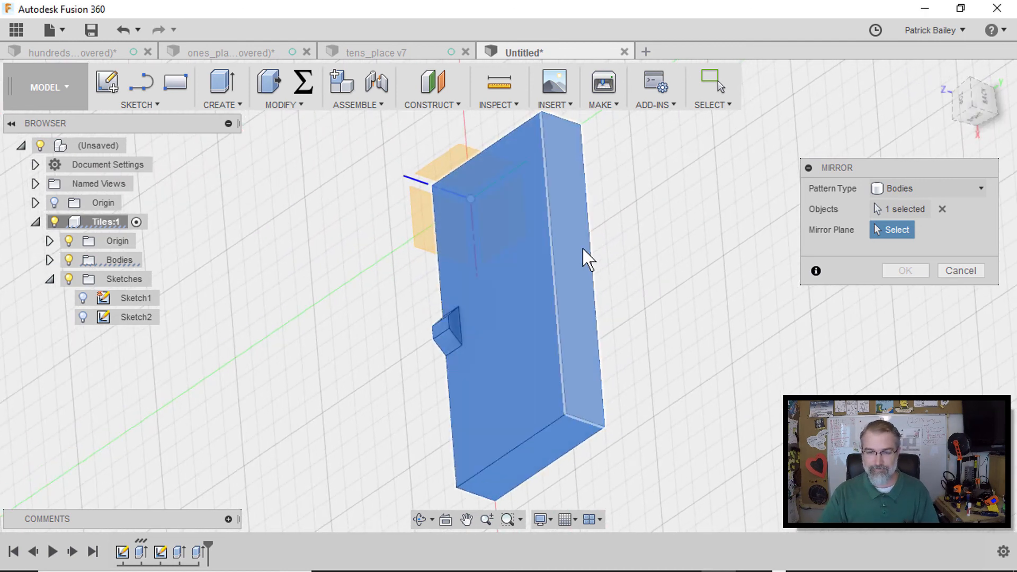
pyautogui.click(575, 243)
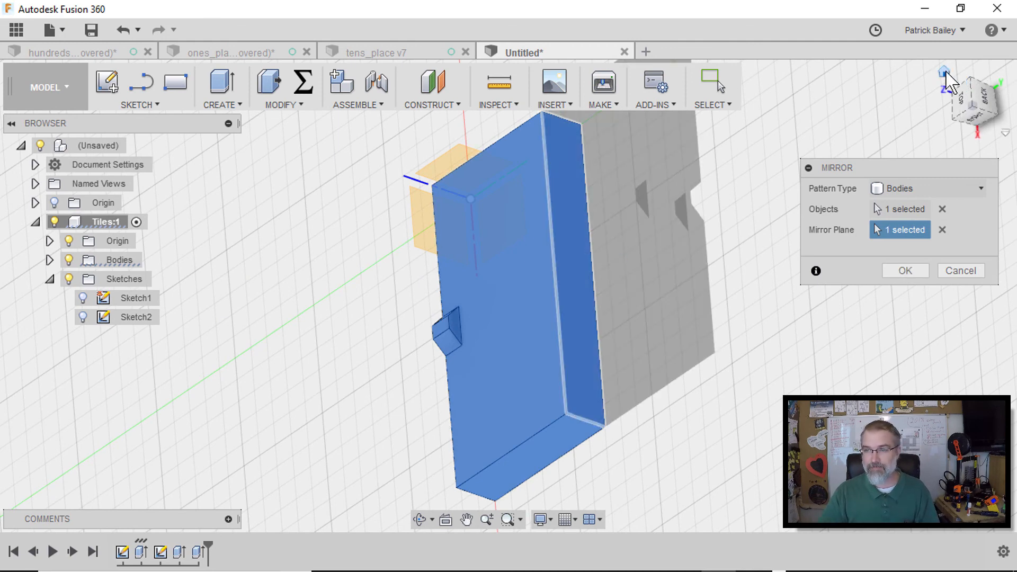
pyautogui.click(945, 72)
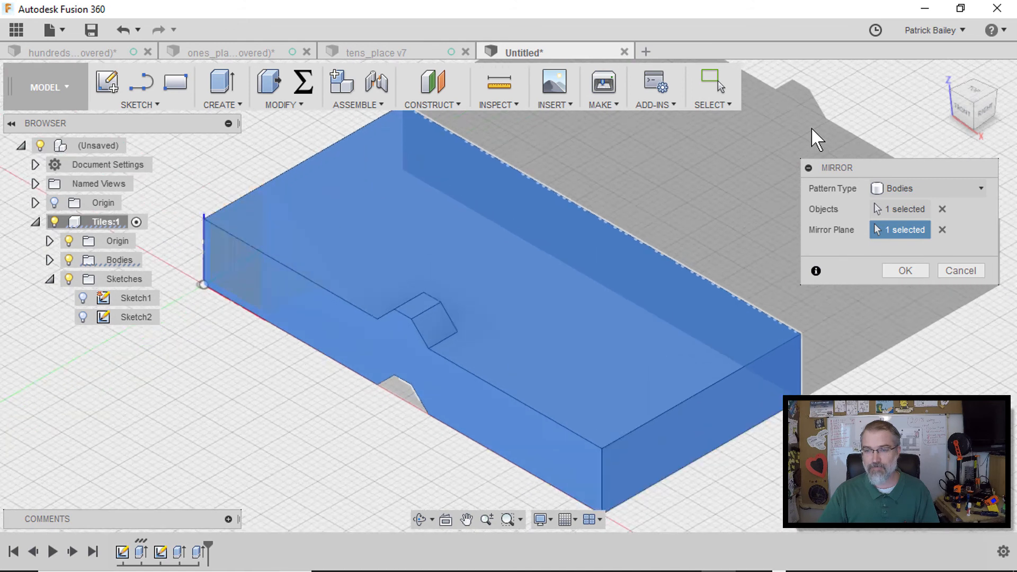
pyautogui.scroll(-3, 812, 127)
pyautogui.moveTo(812, 127); pyautogui.dragTo(678, 248, button='middle')
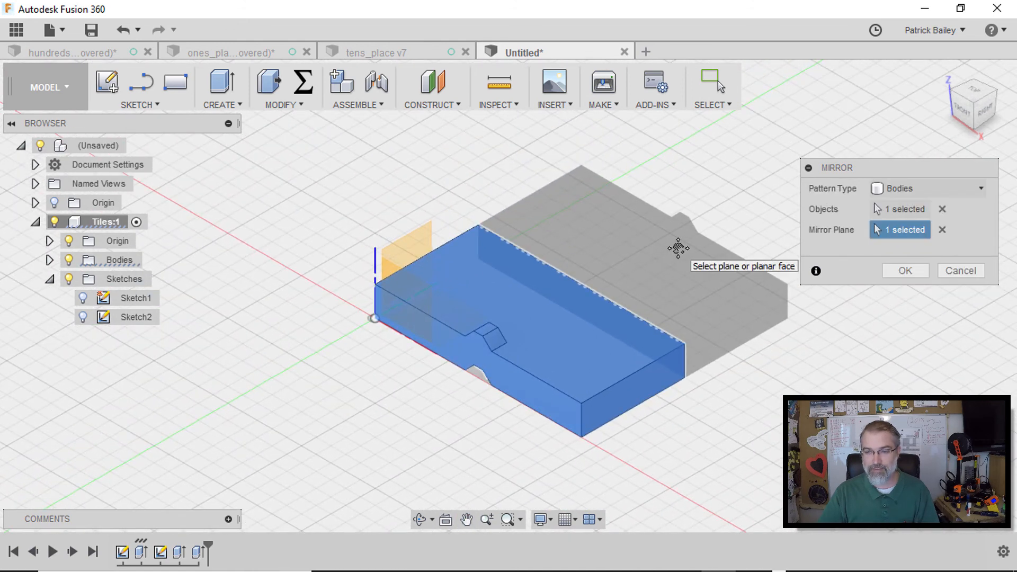
pyautogui.click(906, 271)
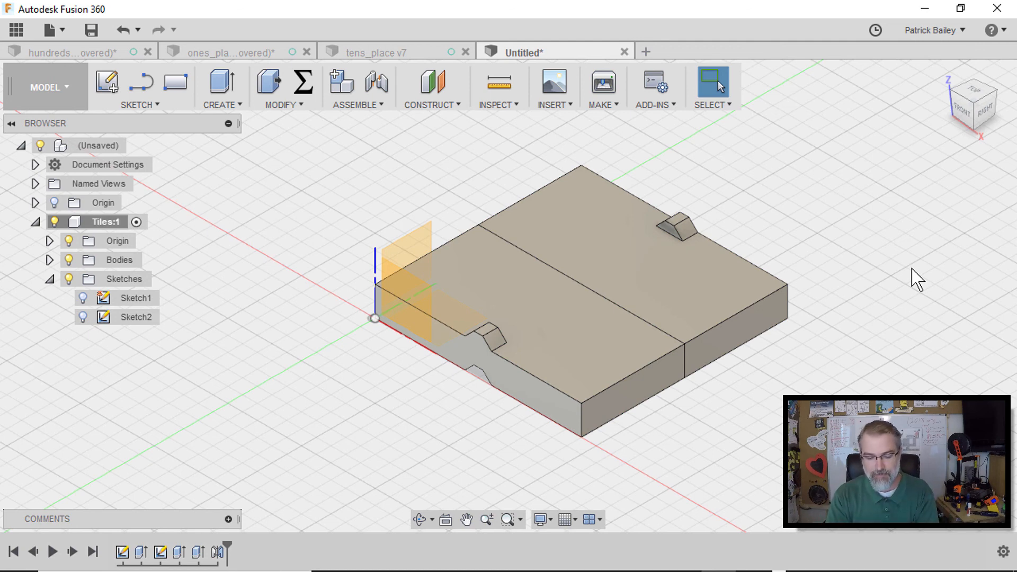
# Combine the mirrored tile body with the original tile body using a Join operation
pyautogui.write('scombine')
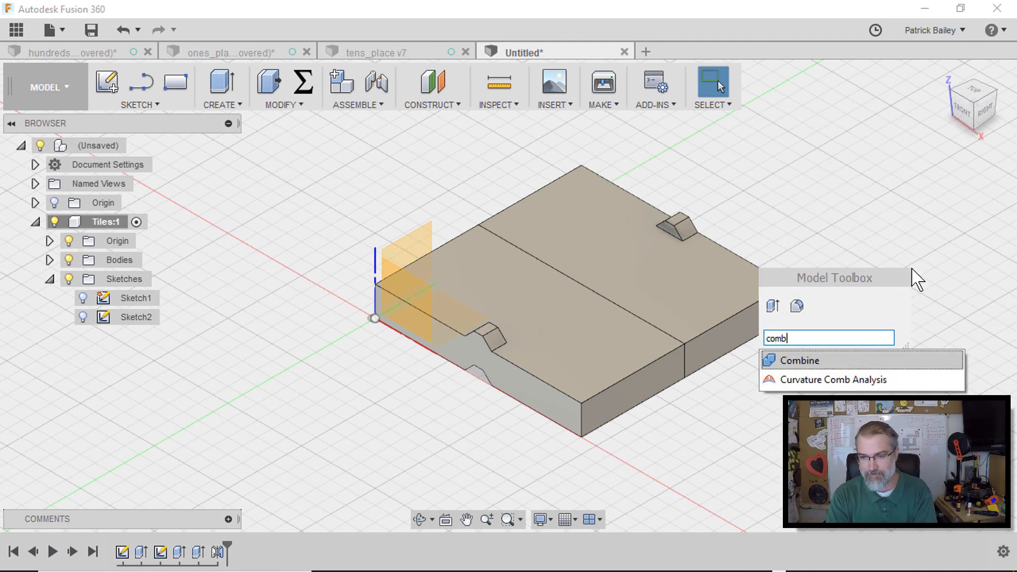
pyautogui.click(787, 360)
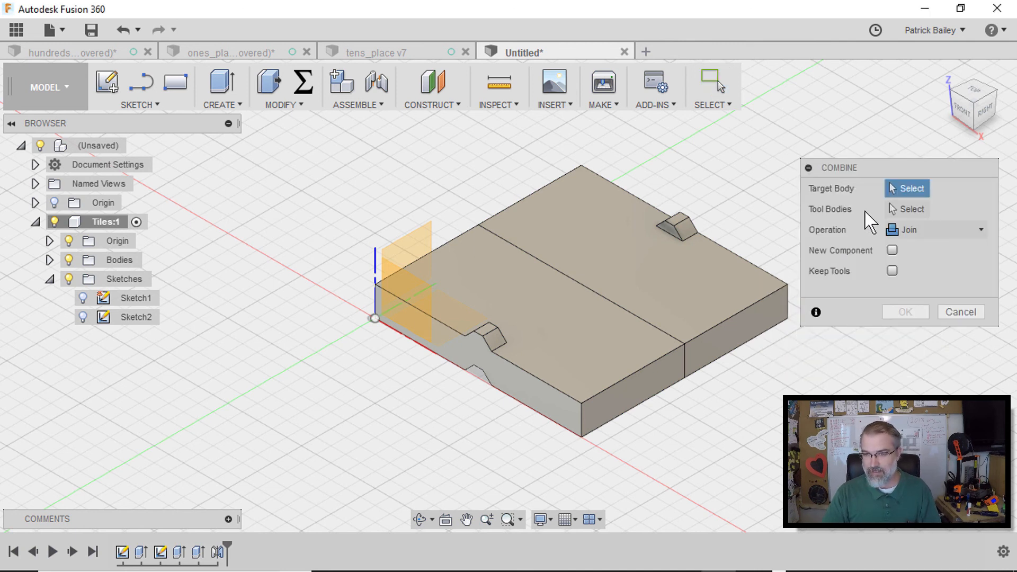
pyautogui.click(729, 269)
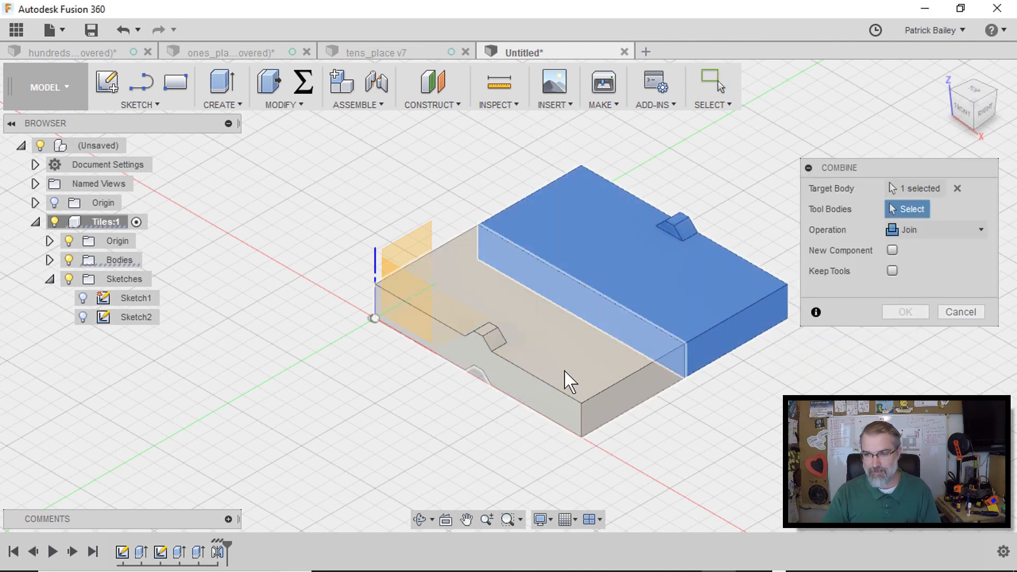
pyautogui.click(574, 368)
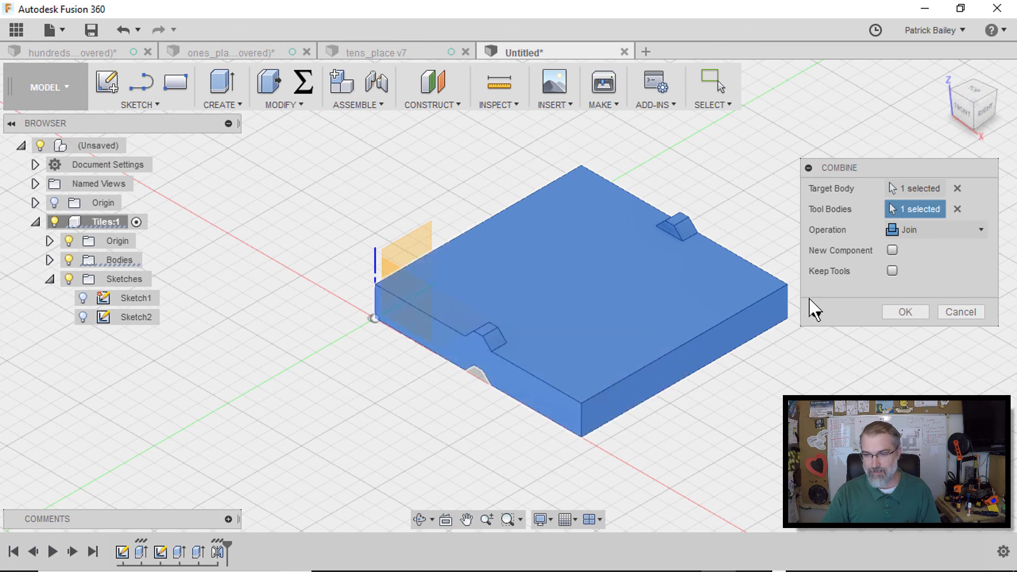
pyautogui.click(905, 312)
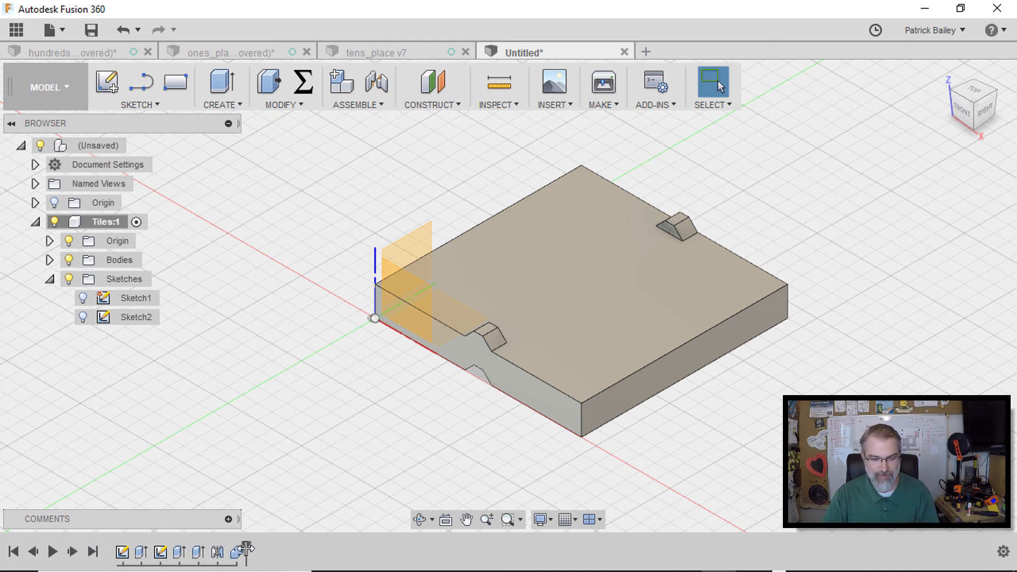
# Edit the tongue extrusion to a distance of -10 mm, then undo that edit
pyautogui.moveTo(247, 550)
pyautogui.mouseDown()
pyautogui.moveTo(132, 541)
pyautogui.moveTo(239, 543)
pyautogui.mouseUp()
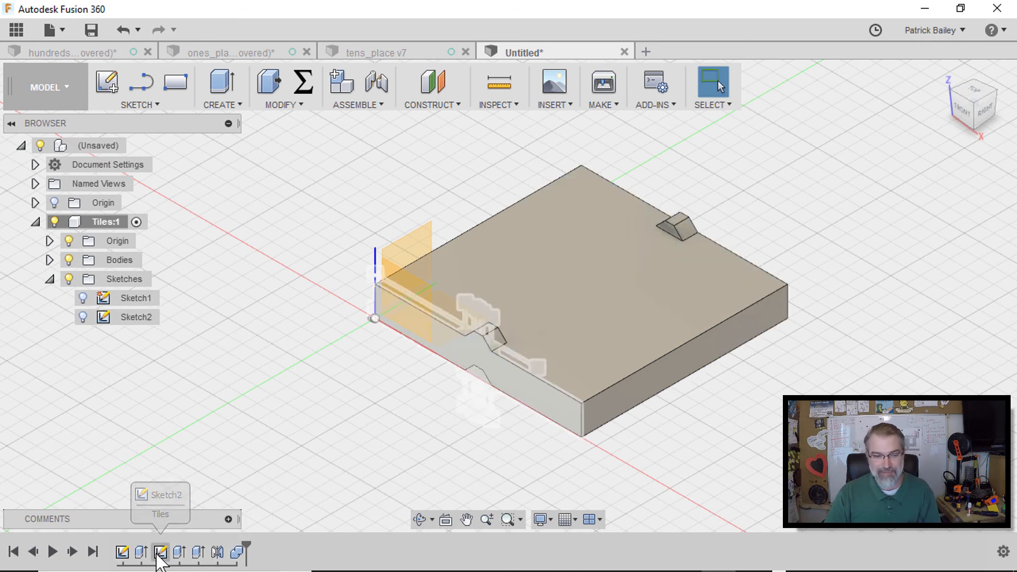
pyautogui.click(198, 552)
pyautogui.rightClick(198, 552)
pyautogui.click(233, 392)
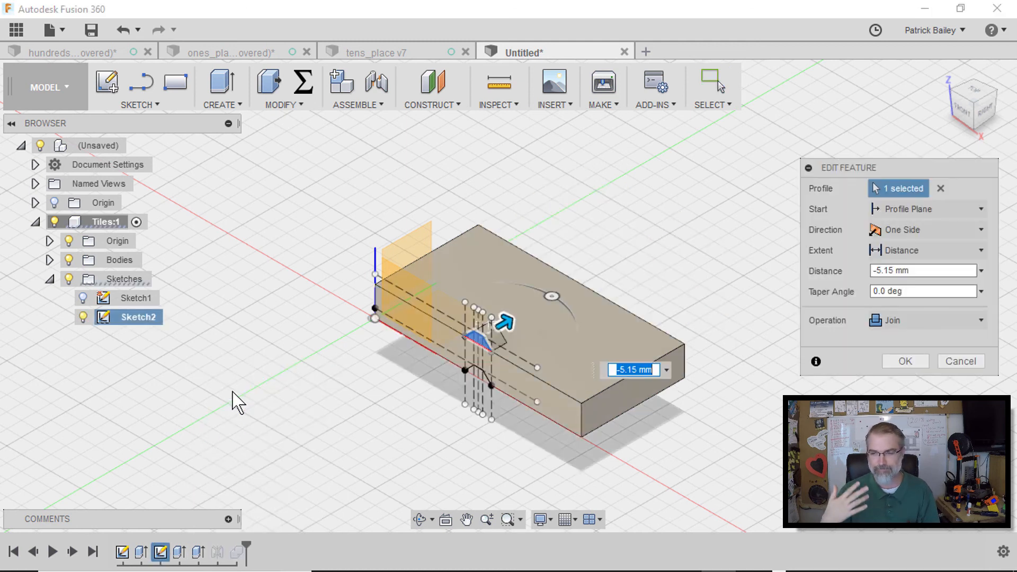
pyautogui.click(898, 274)
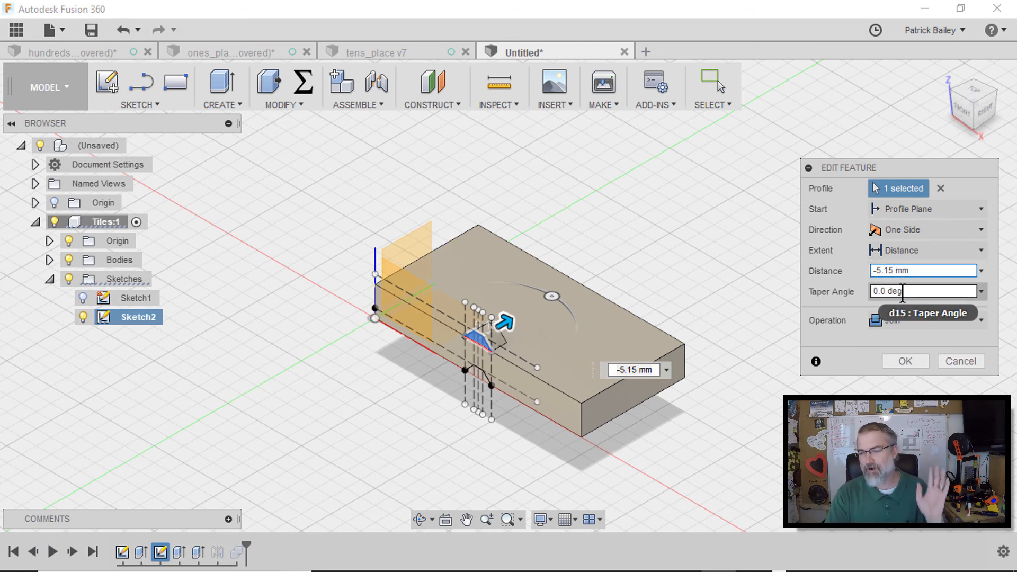
pyautogui.press('BackSpace')
pyautogui.press('BackSpace')
pyautogui.press('BackSpace')
pyautogui.press('BackSpace')
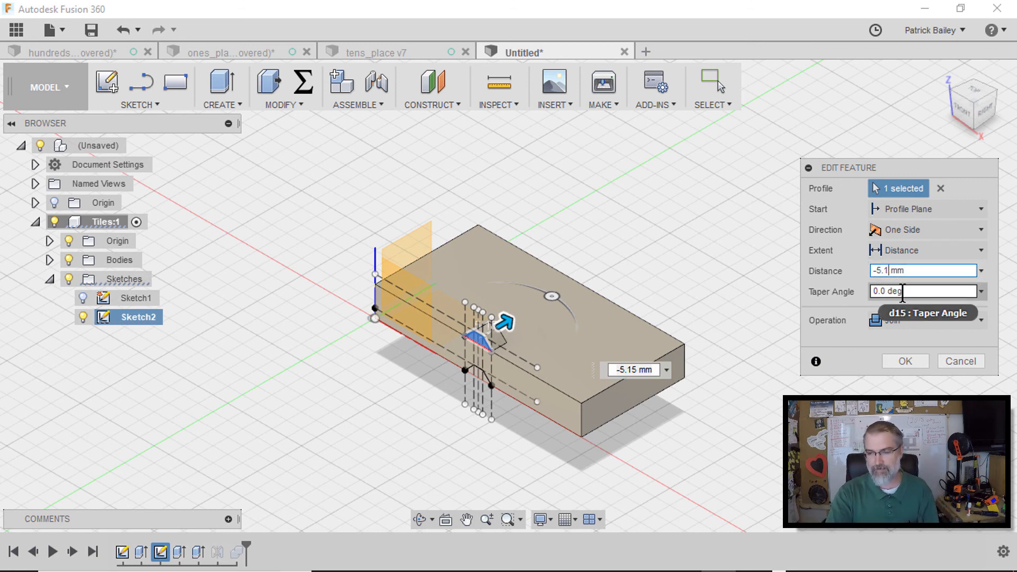
pyautogui.write('10')
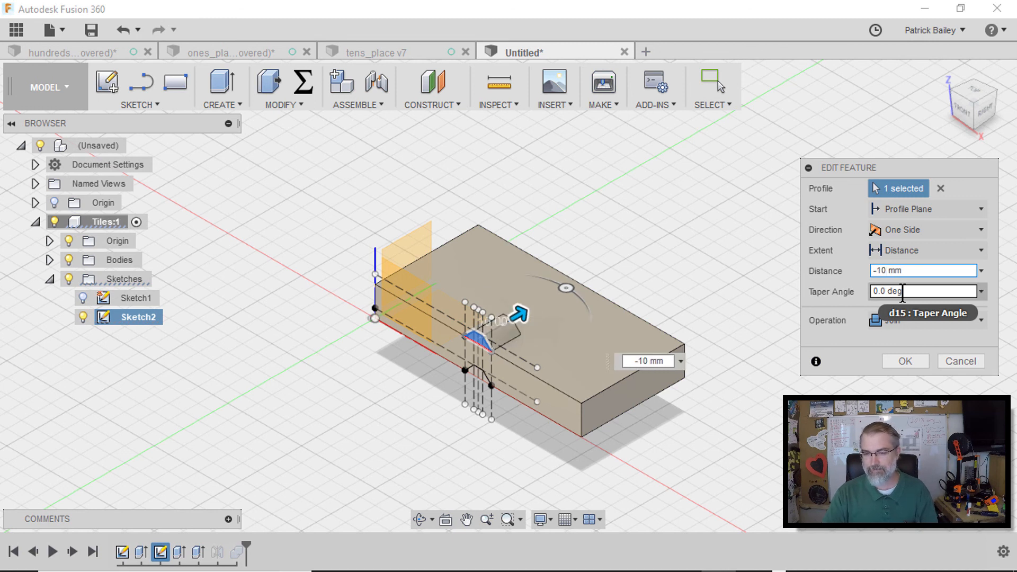
pyautogui.click(902, 292)
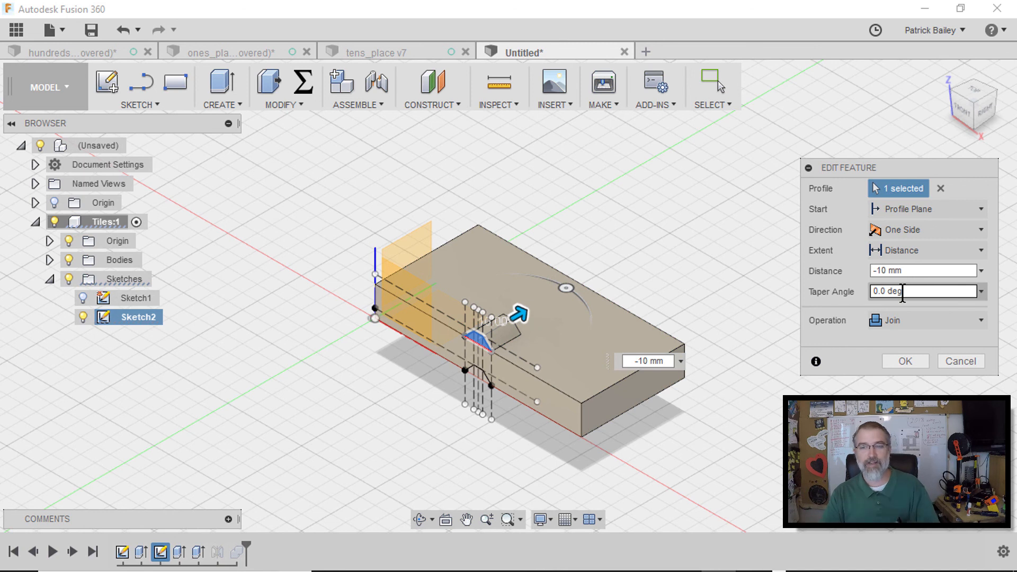
pyautogui.click(906, 361)
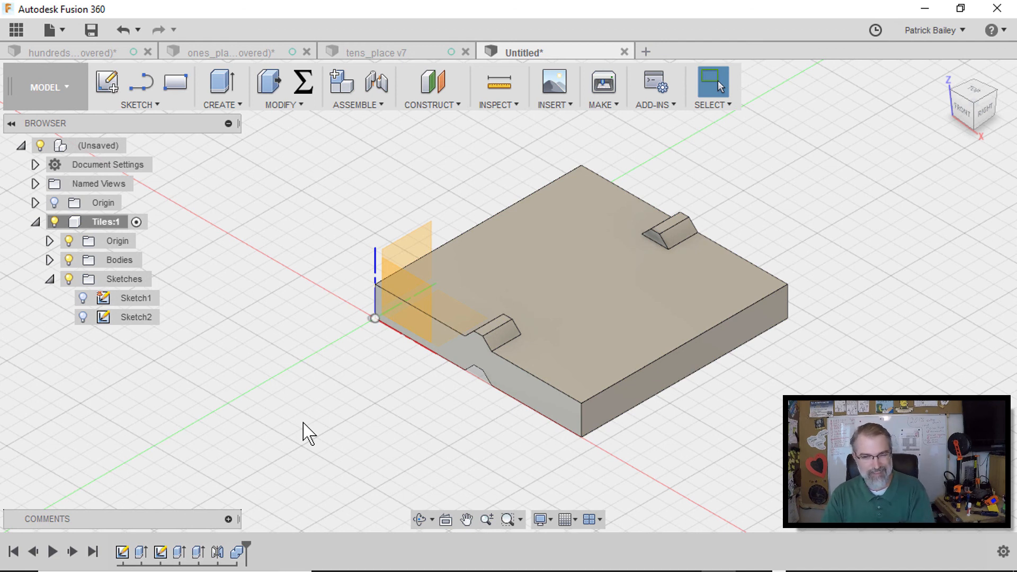
pyautogui.hotkey('ctrl', 'z')
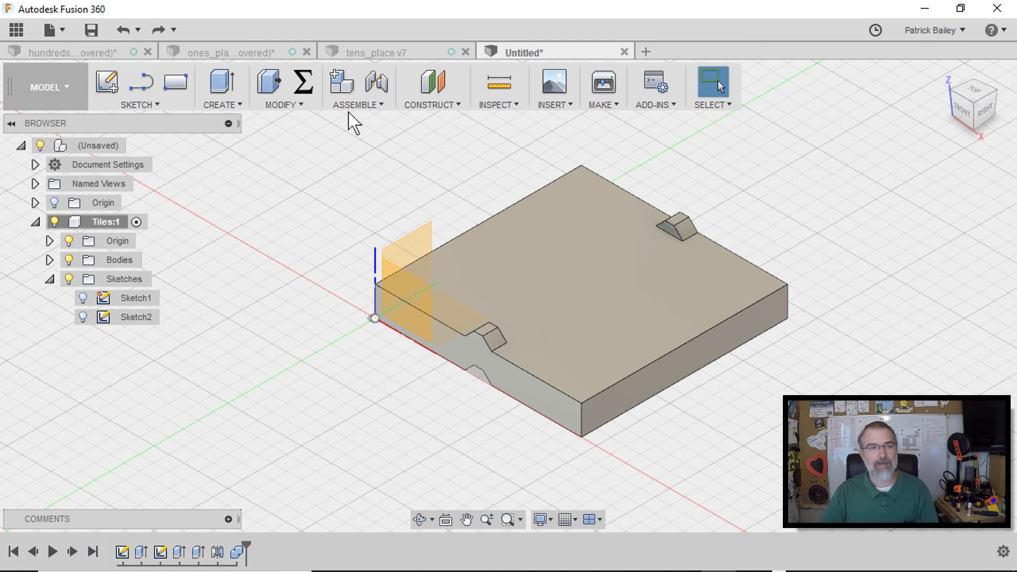
# Look over the ones place and hundreds place designs in their tabs, then return to the new tile design
pyautogui.click(233, 52)
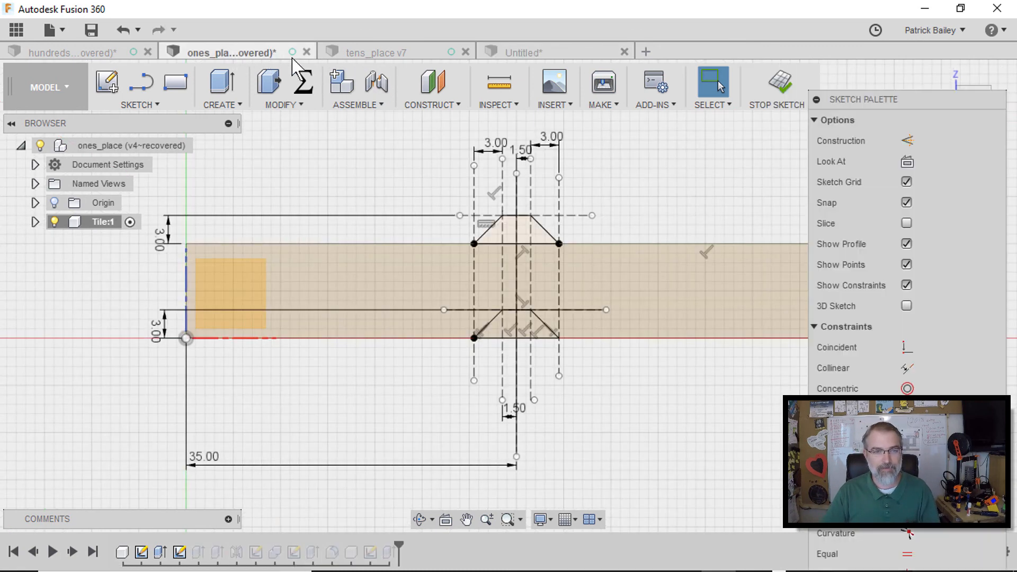
pyautogui.click(93, 53)
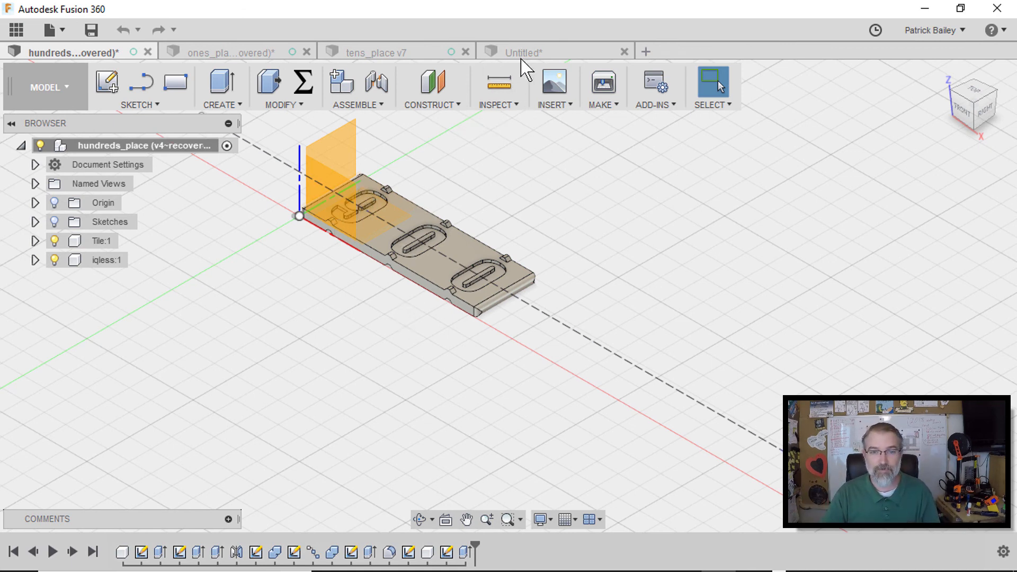
pyautogui.click(537, 48)
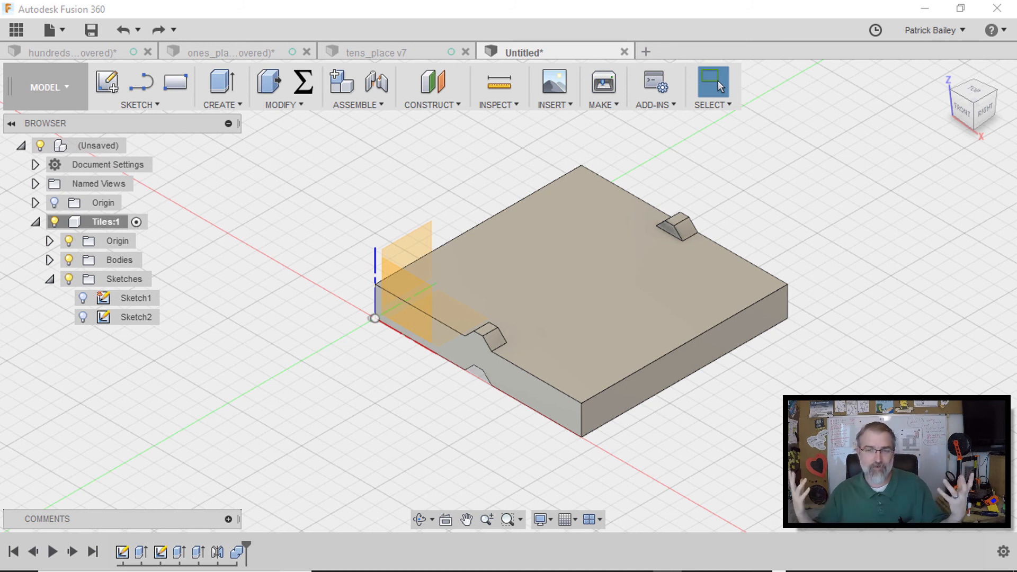
# Create a new sketch on the top face of the combined tile
pyautogui.moveTo(891, 370); pyautogui.dragTo(781, 351, button='middle')
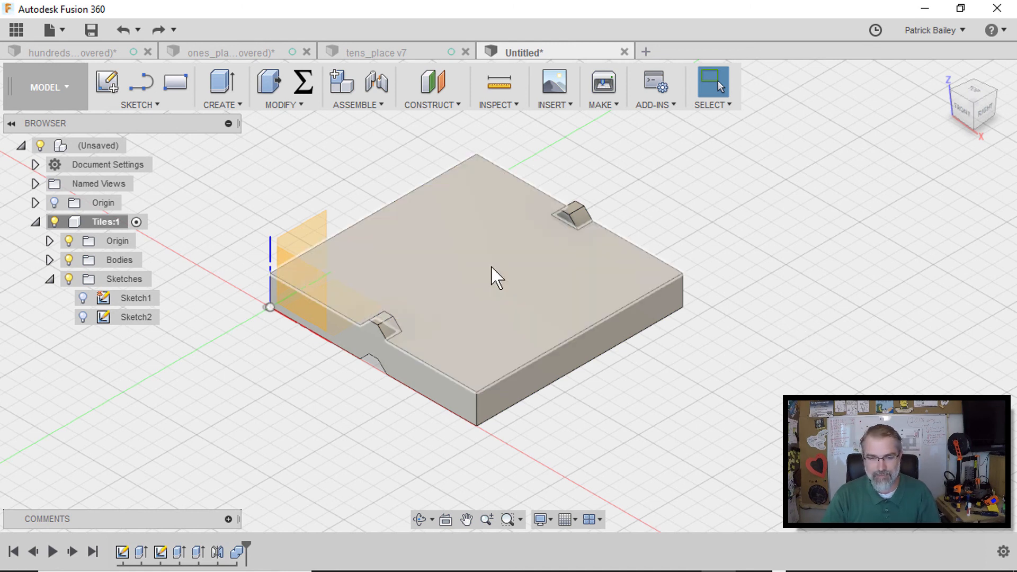
pyautogui.rightClick(492, 274)
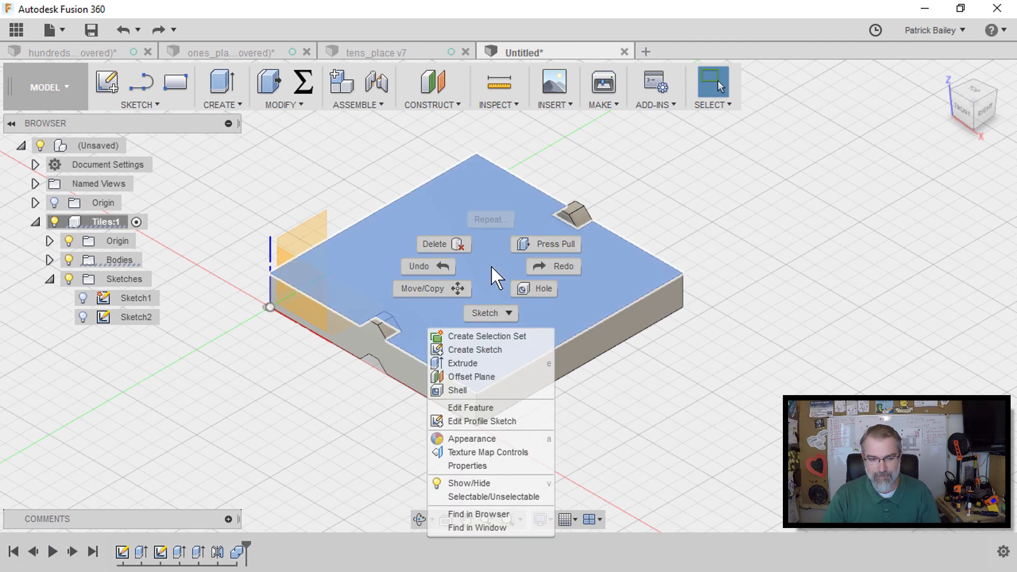
pyautogui.click(479, 351)
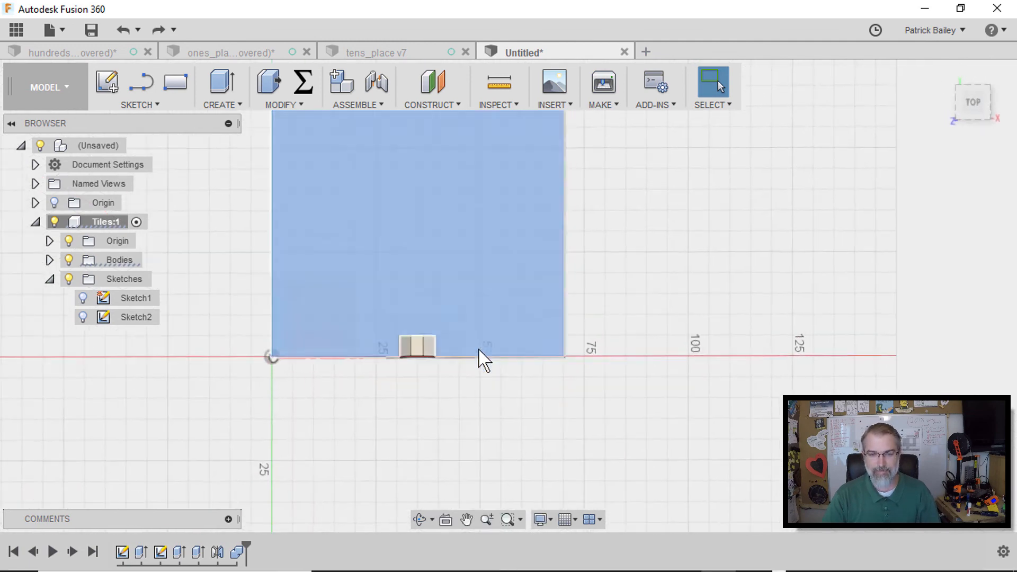
pyautogui.moveTo(645, 249); pyautogui.dragTo(598, 320, button='middle')
pyautogui.press('Escape')
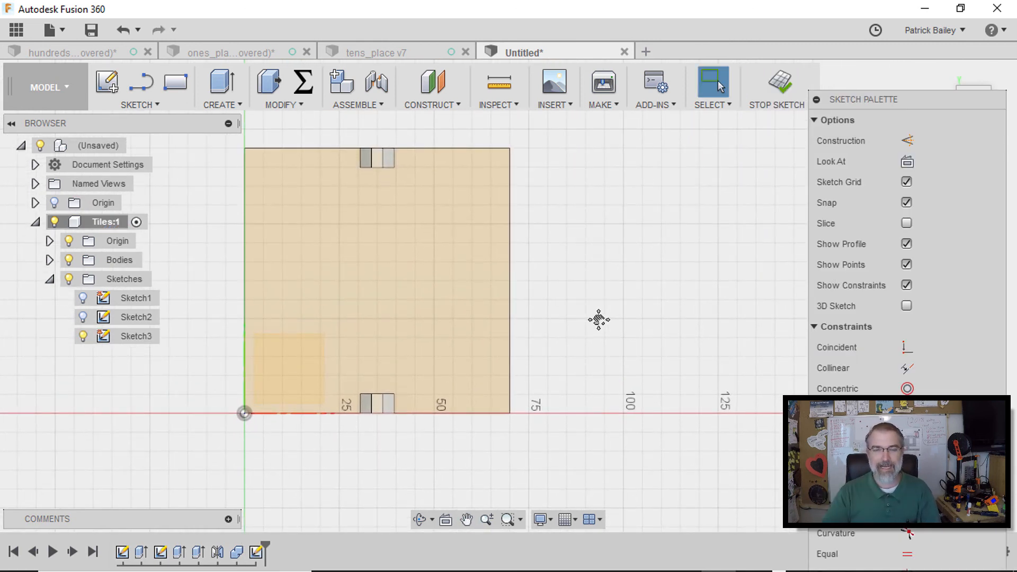
pyautogui.scroll(-2, 598, 320)
pyautogui.scroll(-4, 604, 329)
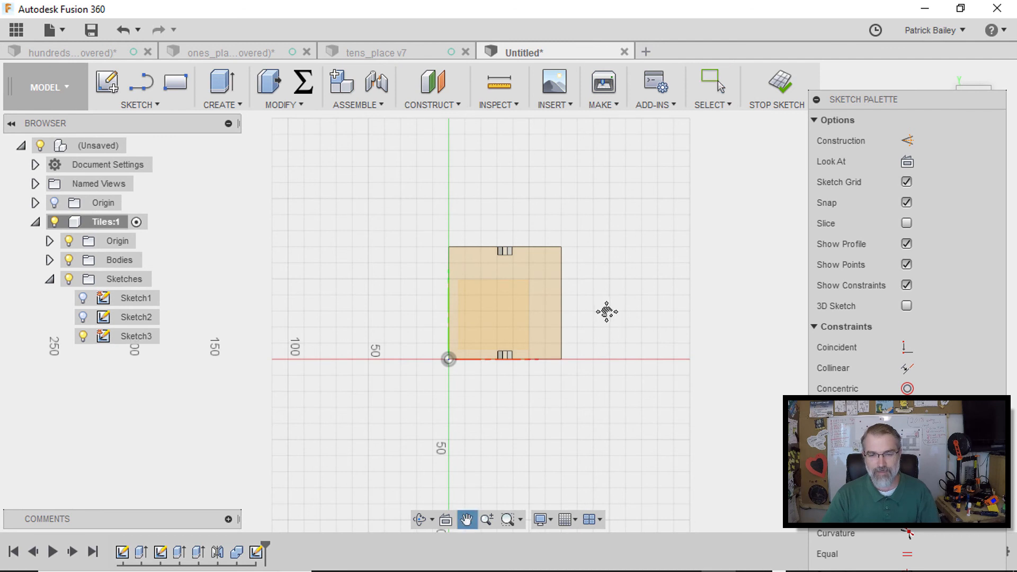
pyautogui.moveTo(615, 320); pyautogui.dragTo(433, 311, button='middle')
pyautogui.scroll(-1, 433, 312)
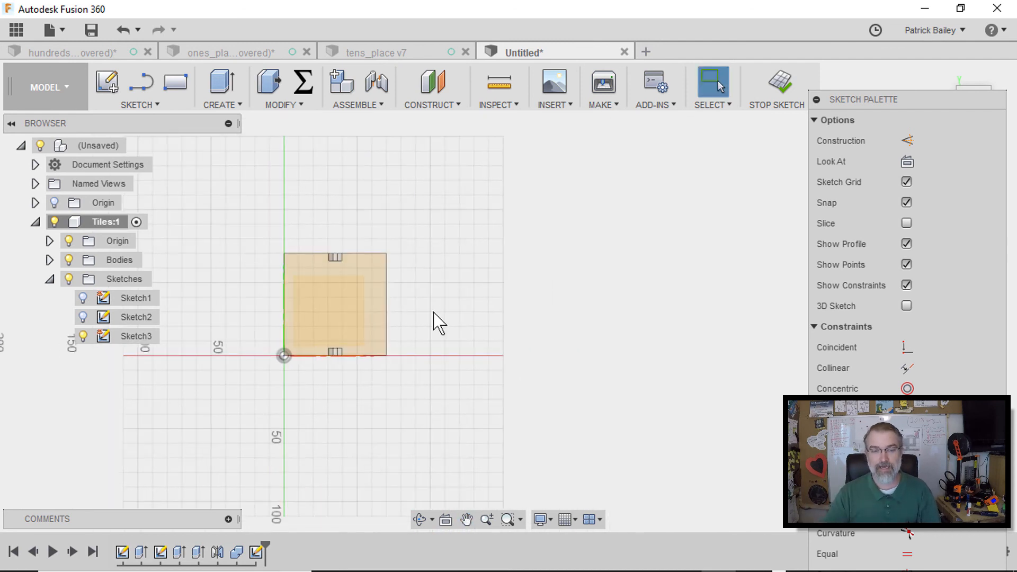
# Draw a horizontal line about 360 mm long across the tile and make it a construction line
pyautogui.press('l')
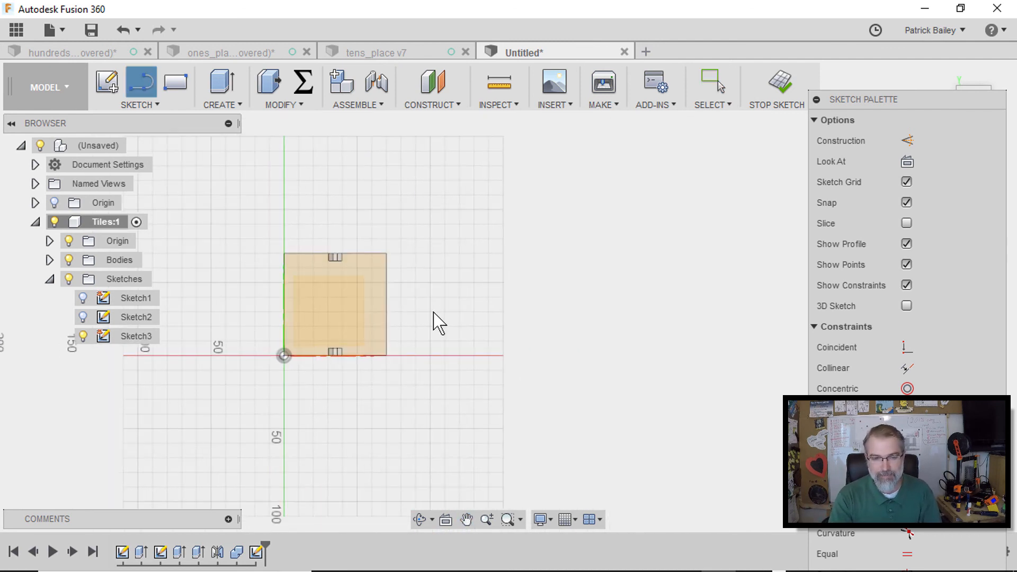
pyautogui.click(239, 312)
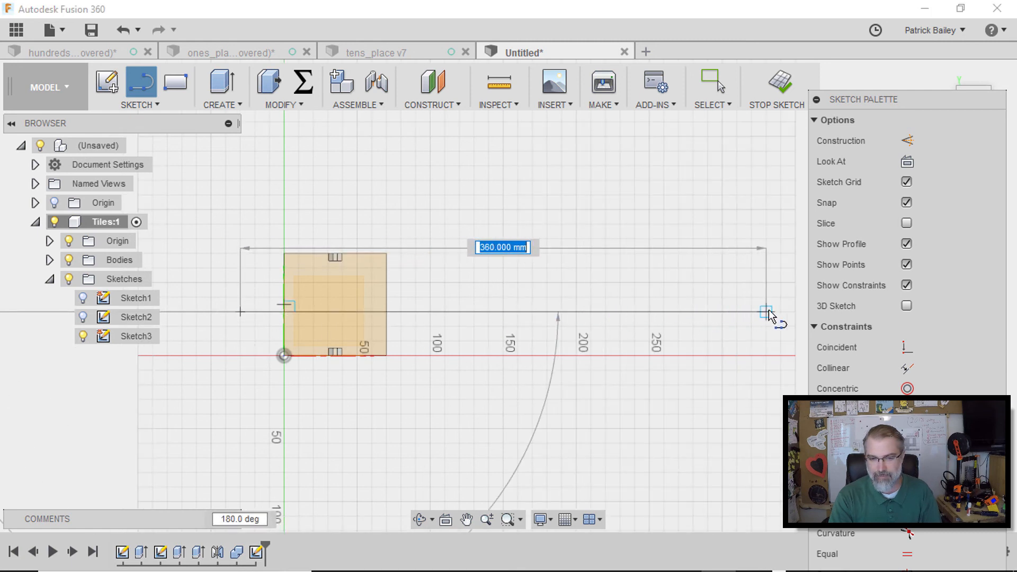
pyautogui.click(794, 313)
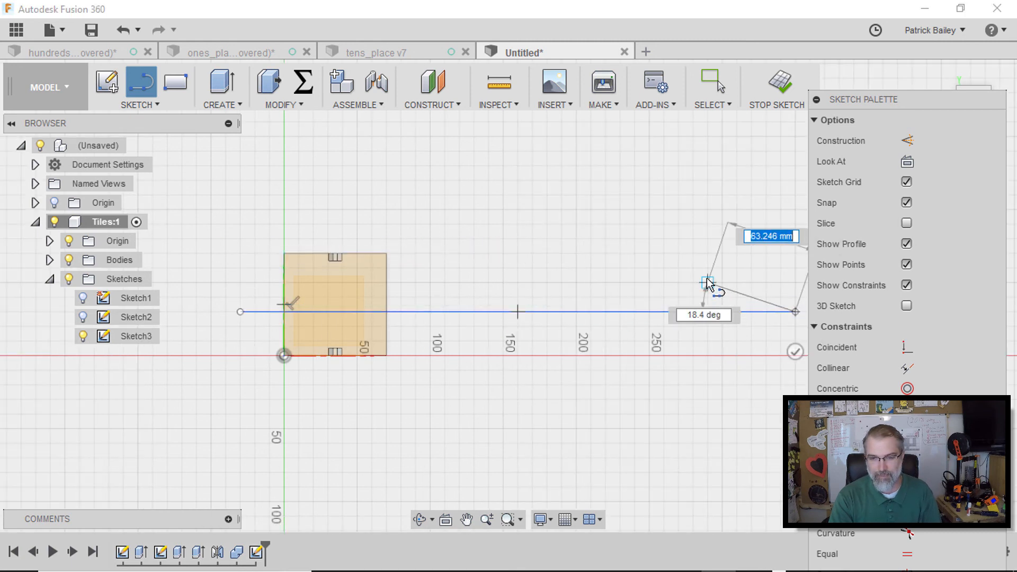
pyautogui.press('Escape')
pyautogui.click(712, 313)
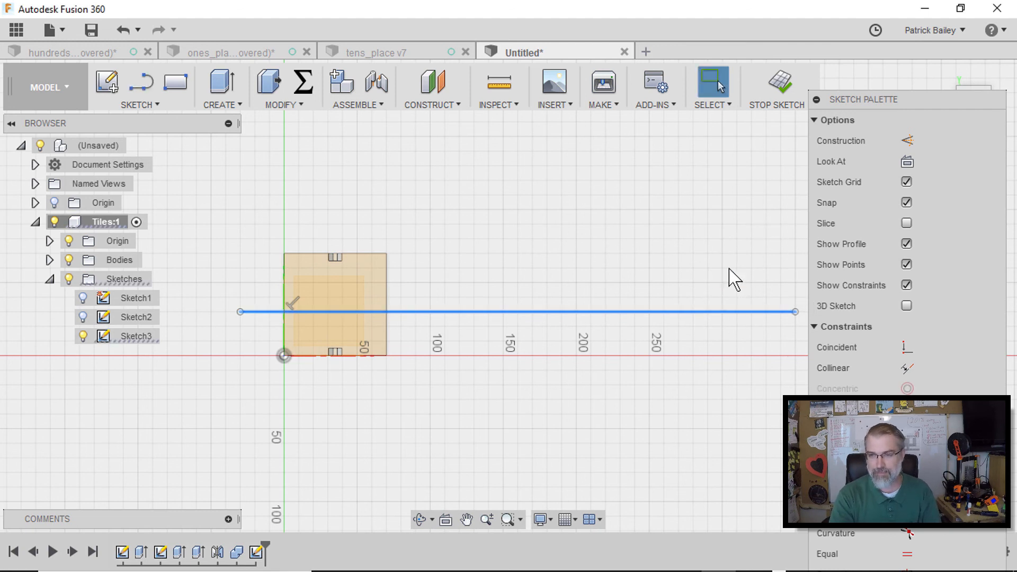
pyautogui.click(906, 140)
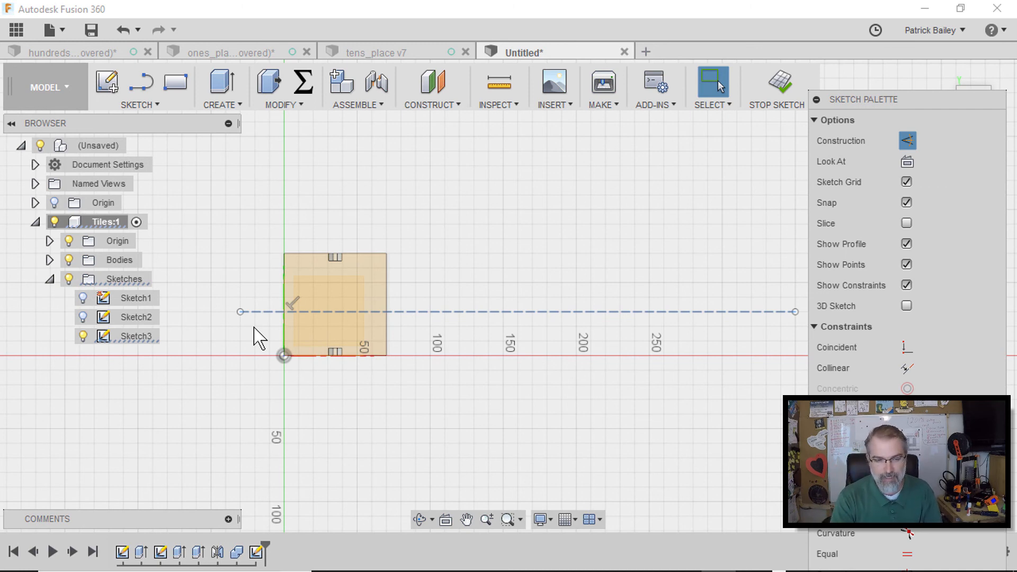
# Dimension the construction line's distance from the origin as 35 mm
pyautogui.scroll(6, 256, 336)
pyautogui.moveTo(257, 336); pyautogui.dragTo(334, 322, button='middle')
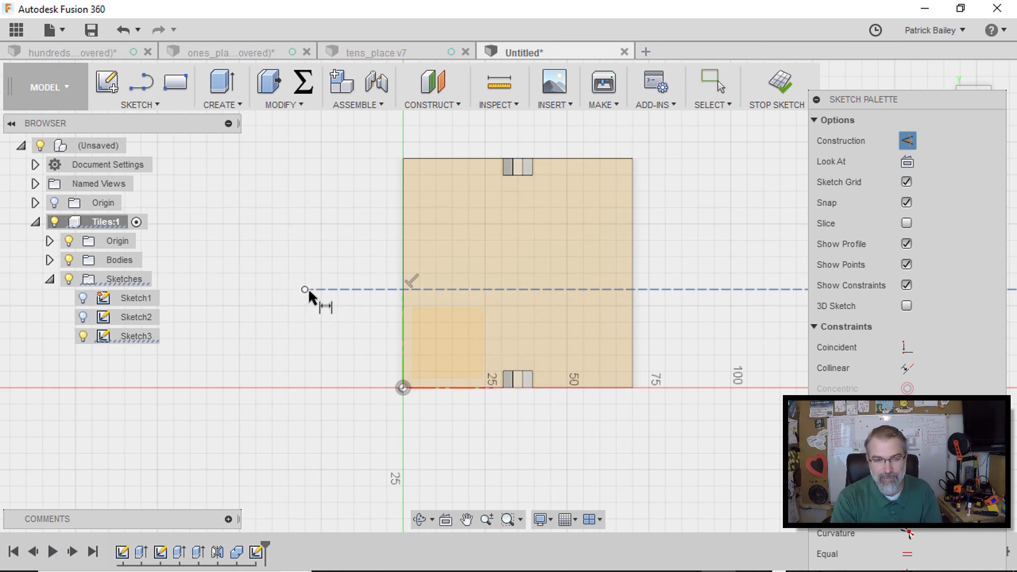
pyautogui.click(403, 388)
pyautogui.click(306, 289)
pyautogui.click(281, 318)
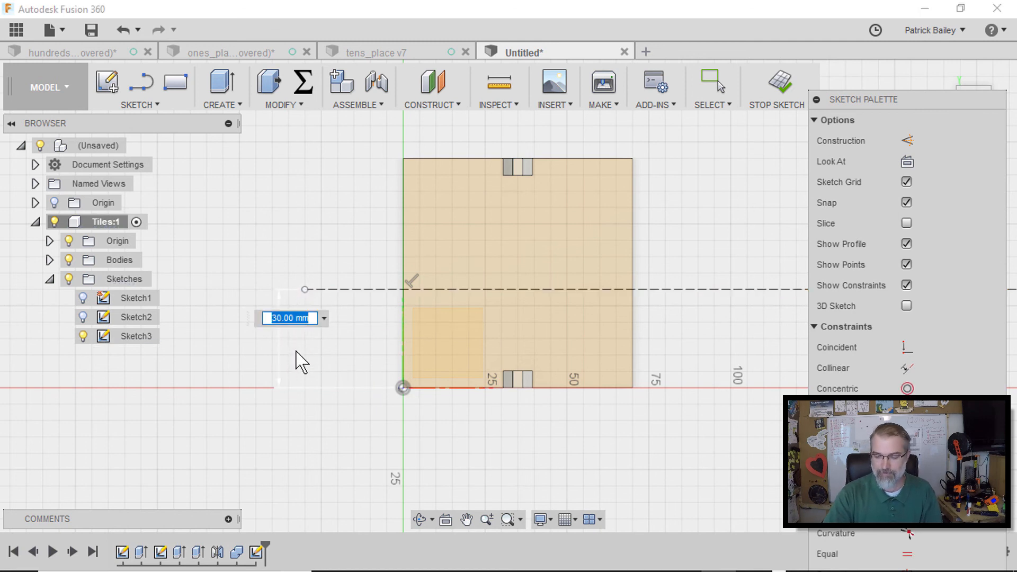
pyautogui.write('35')
pyautogui.press('Return')
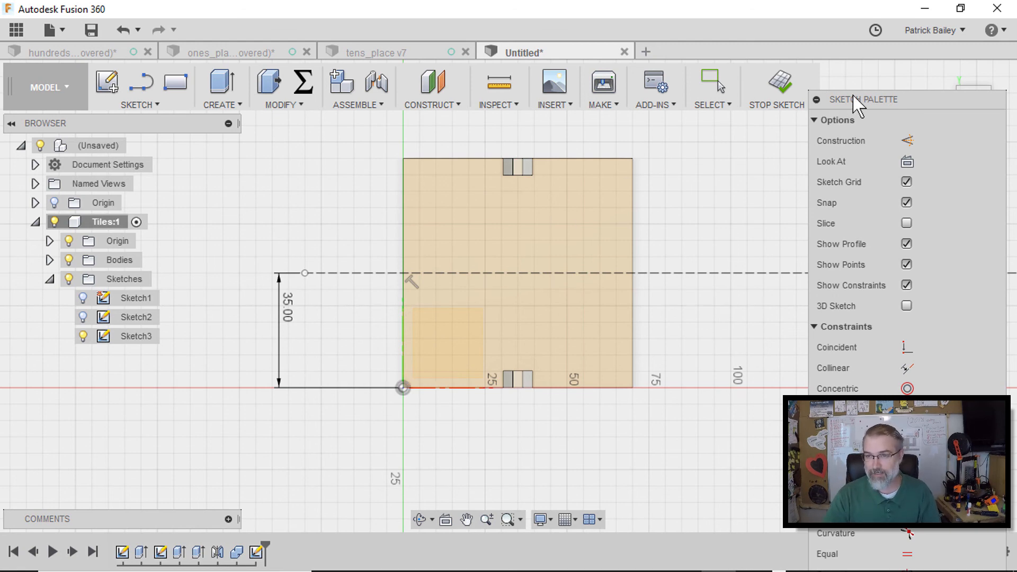
# Start a Pattern on Path of bodies, selecting the combined tile as the object and the construction line as the path
pyautogui.moveTo(890, 101); pyautogui.dragTo(939, 89)
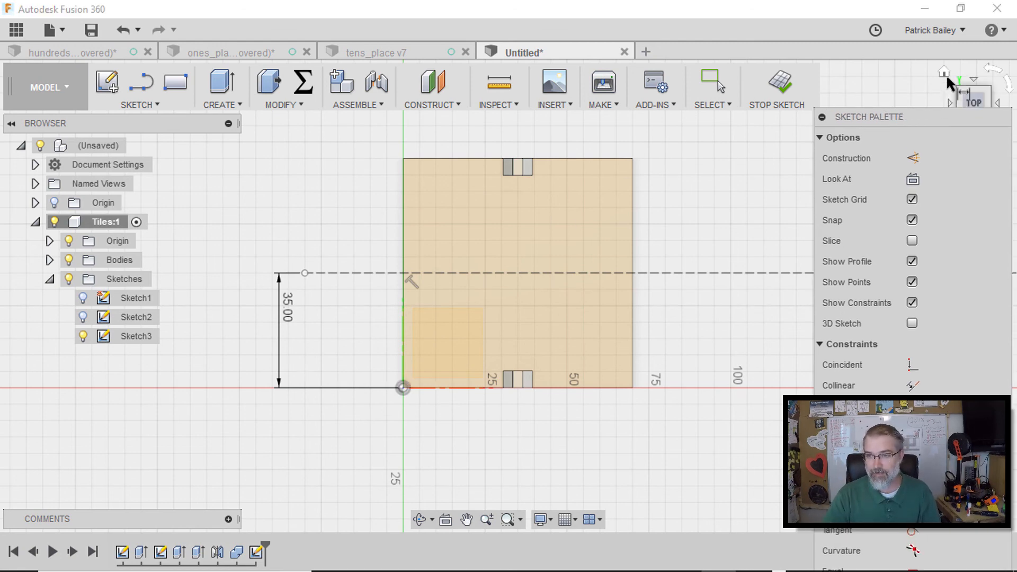
pyautogui.click(945, 73)
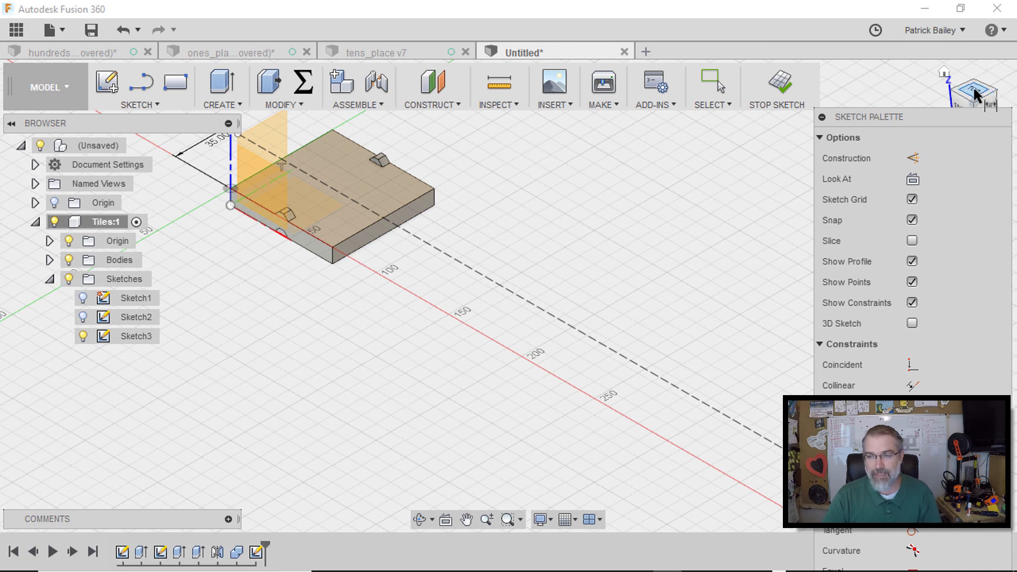
pyautogui.press('d')
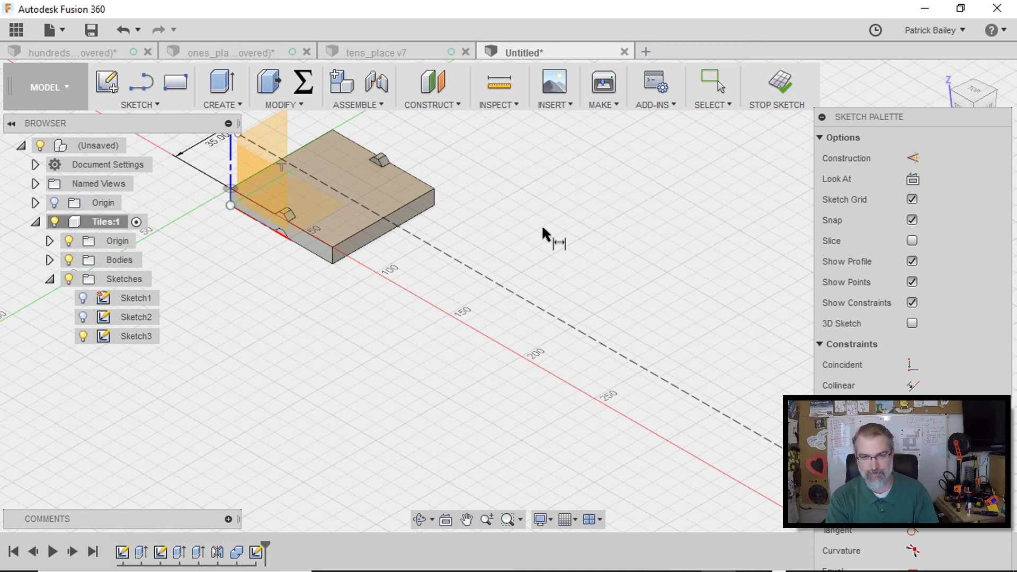
pyautogui.write('s')
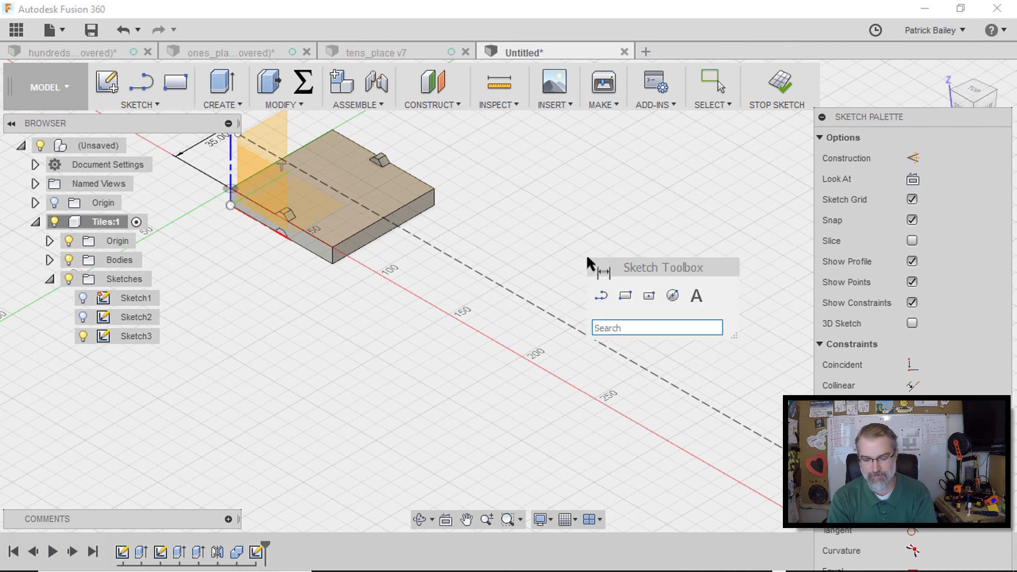
pyautogui.write('path')
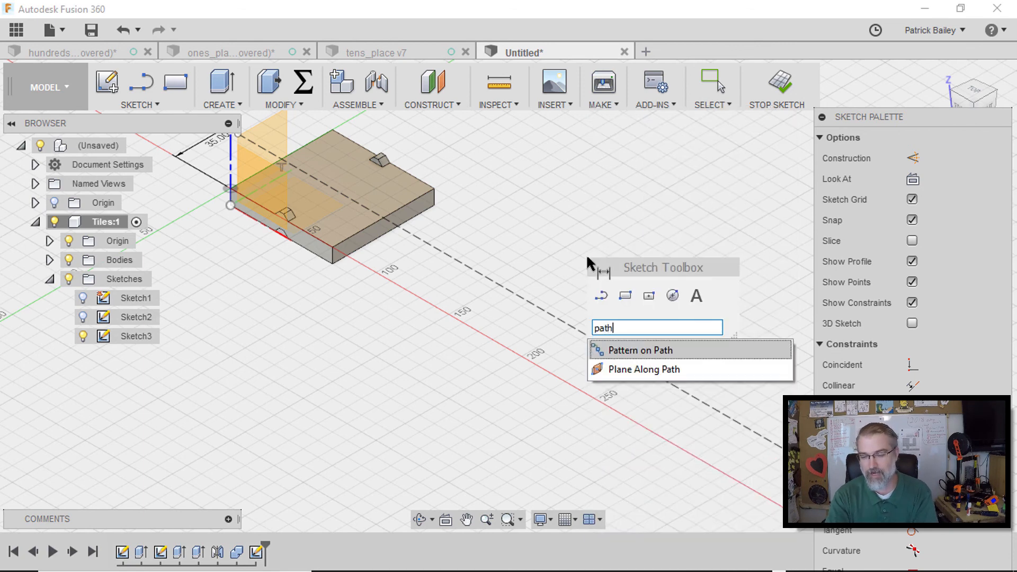
pyautogui.click(623, 352)
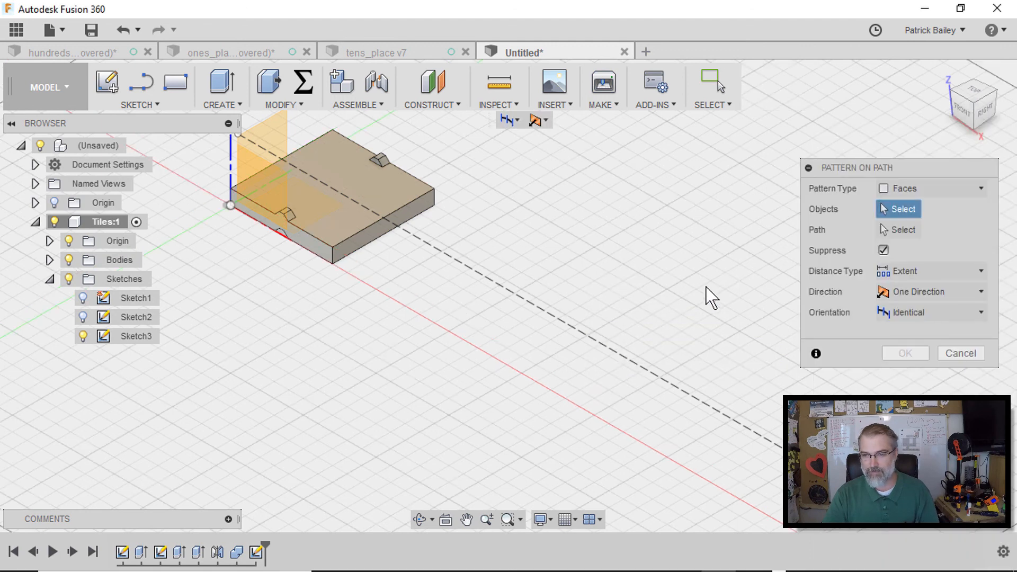
pyautogui.click(900, 187)
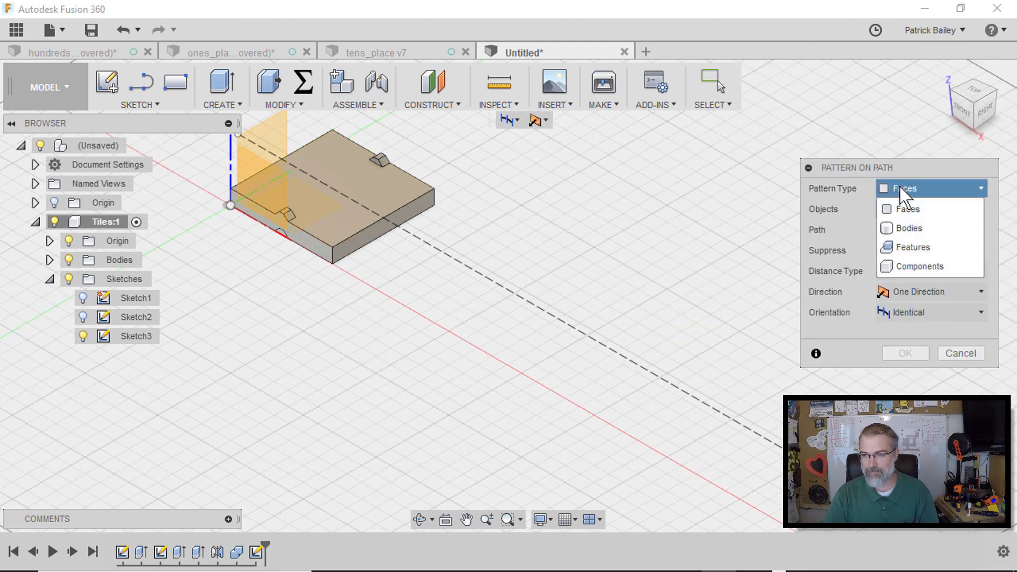
pyautogui.click(909, 229)
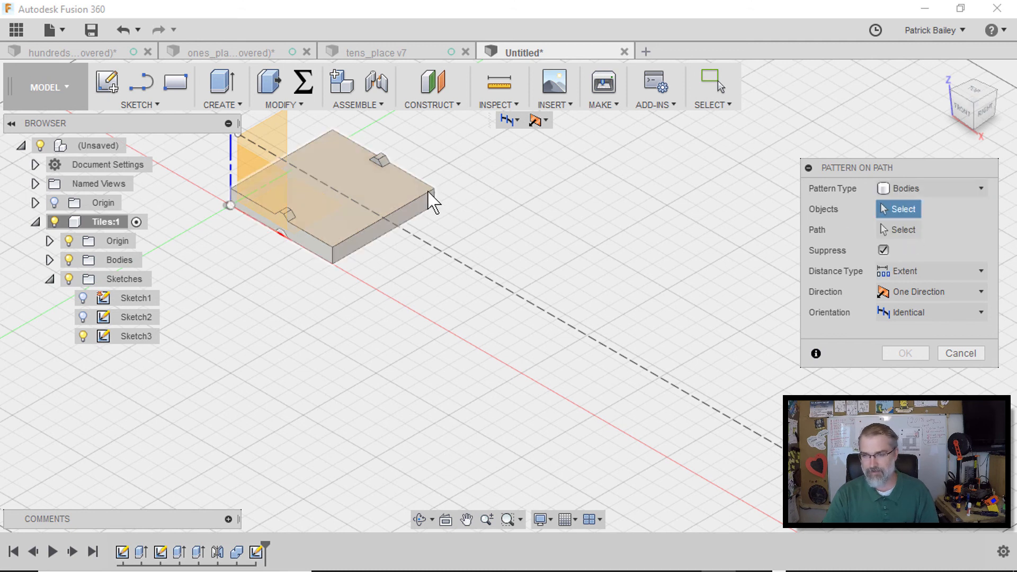
pyautogui.click(413, 190)
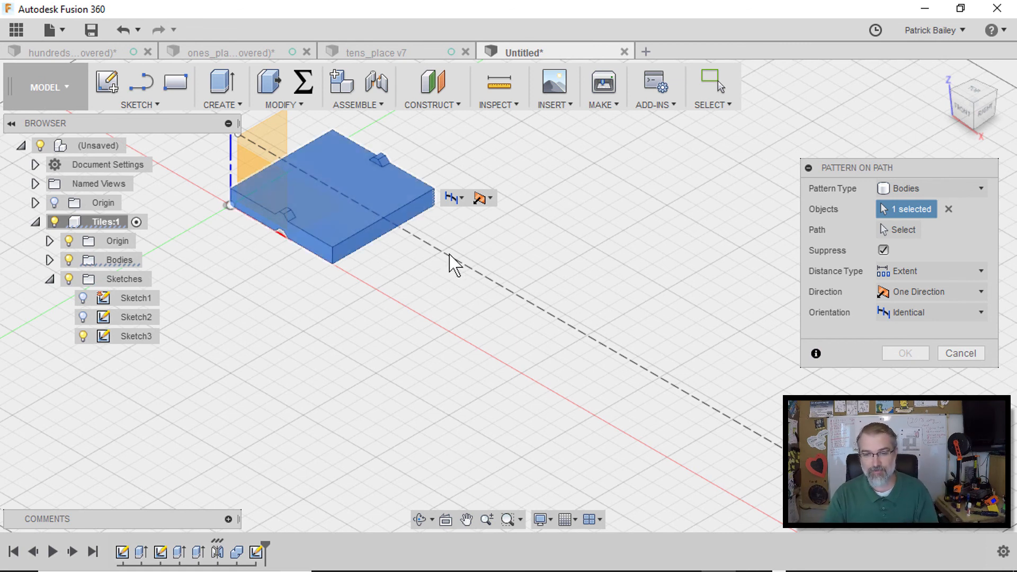
pyautogui.click(914, 233)
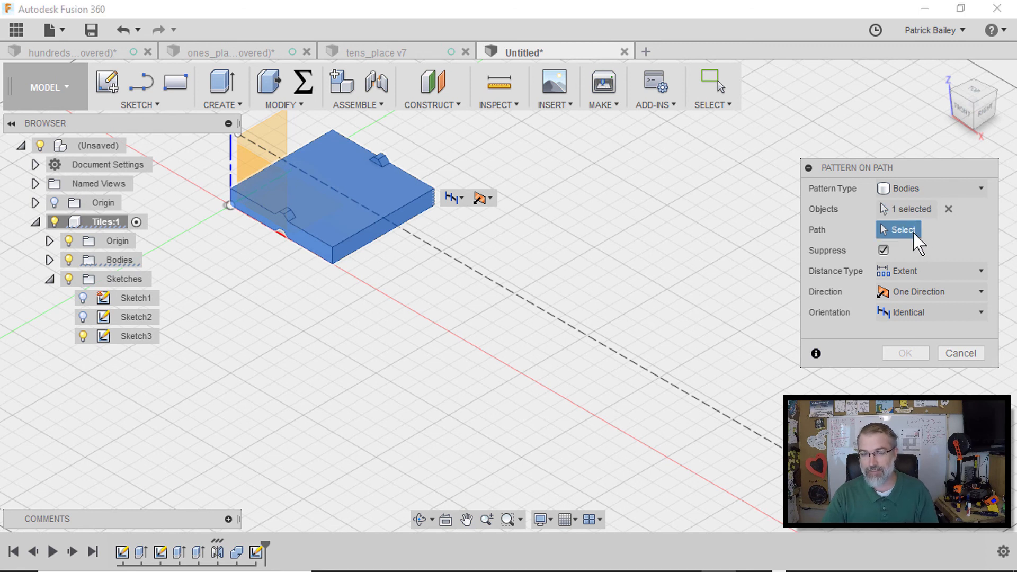
pyautogui.click(493, 289)
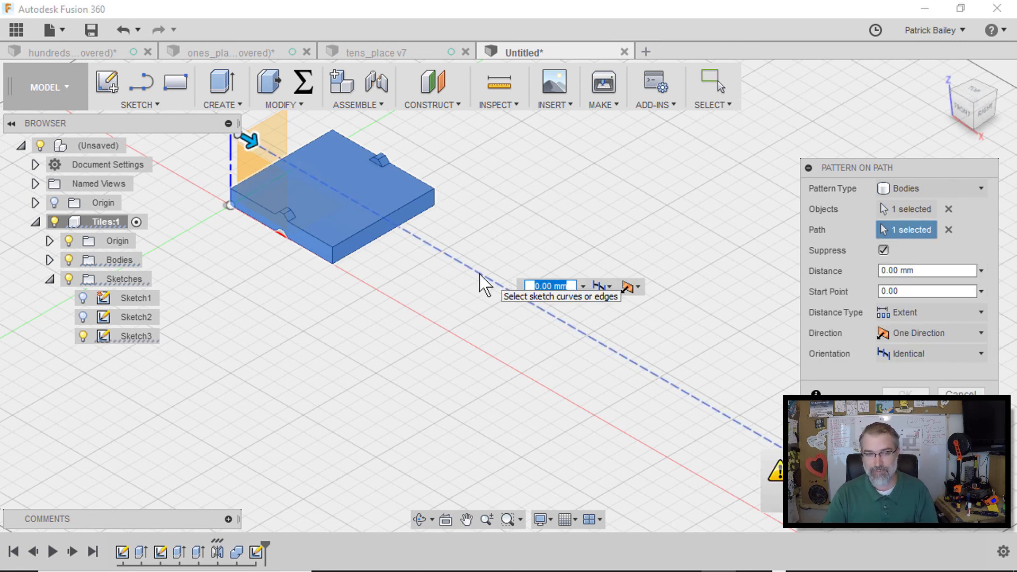
# Stretch the pattern along the path and set the quantity to 4
pyautogui.moveTo(250, 142); pyautogui.dragTo(604, 340)
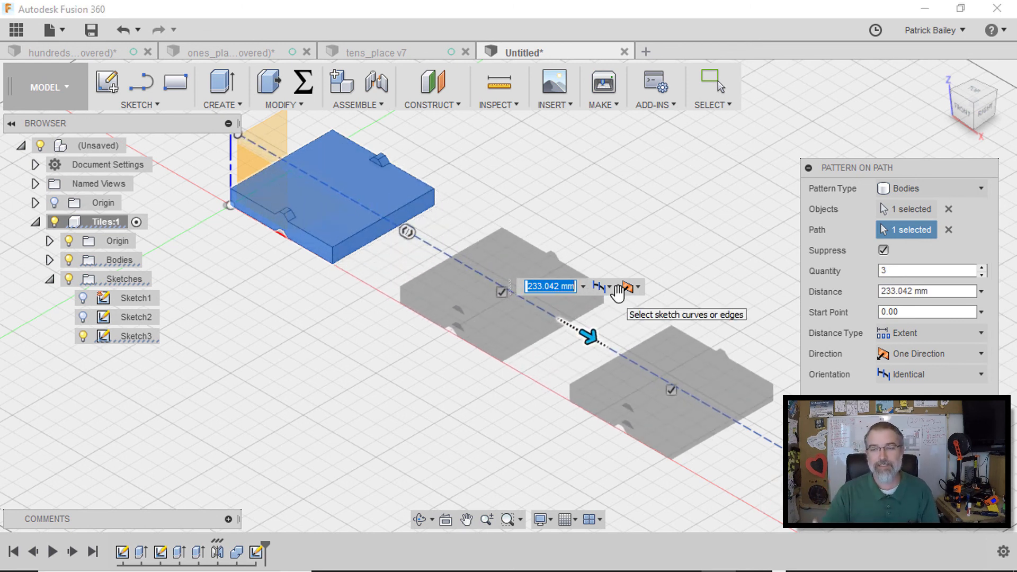
pyautogui.click(949, 274)
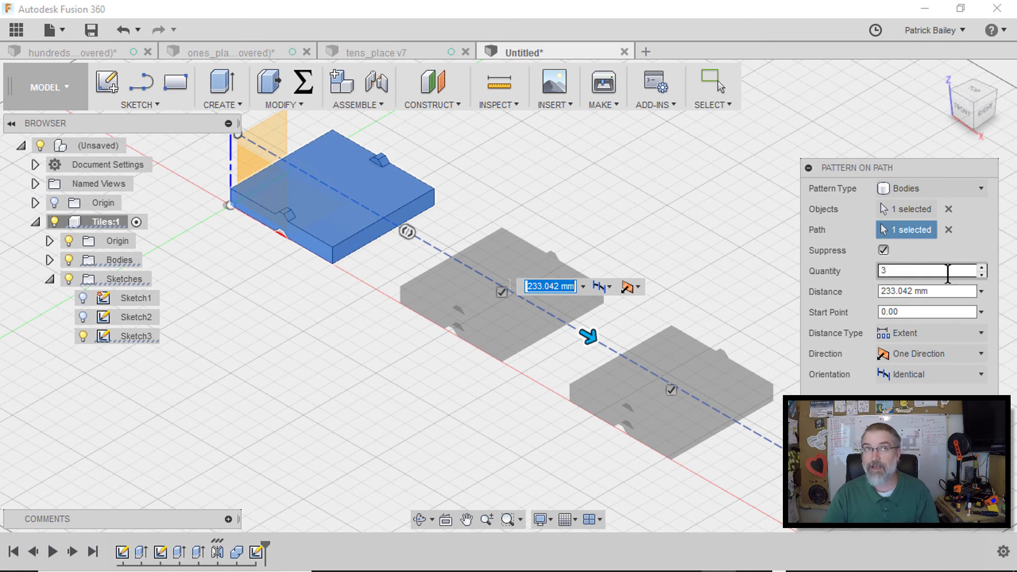
pyautogui.doubleClick(877, 272)
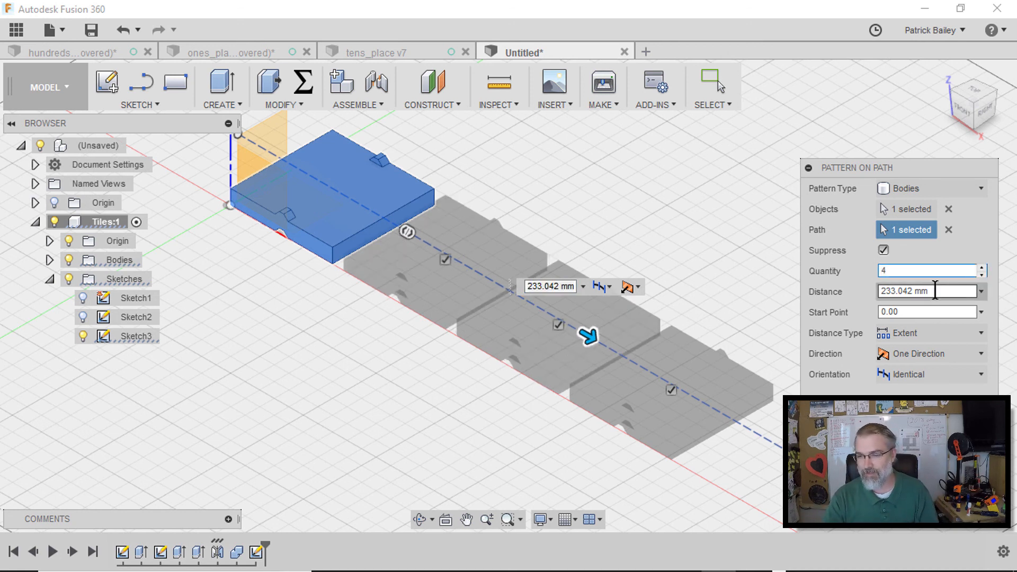
# Try extent distances of 70, 140, 280 and 210 mm for the pattern
pyautogui.moveTo(946, 291); pyautogui.dragTo(875, 289)
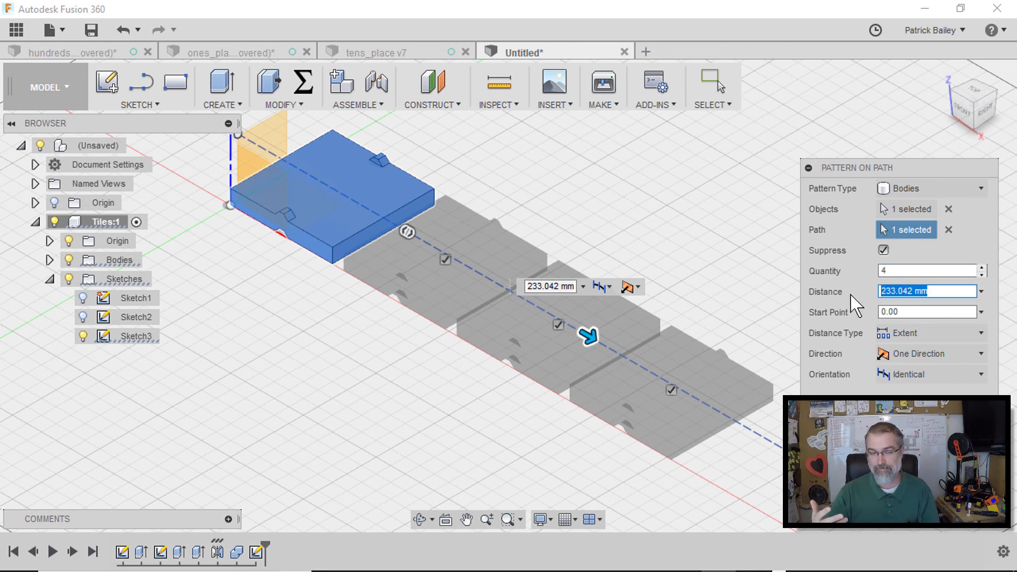
pyautogui.write('70')
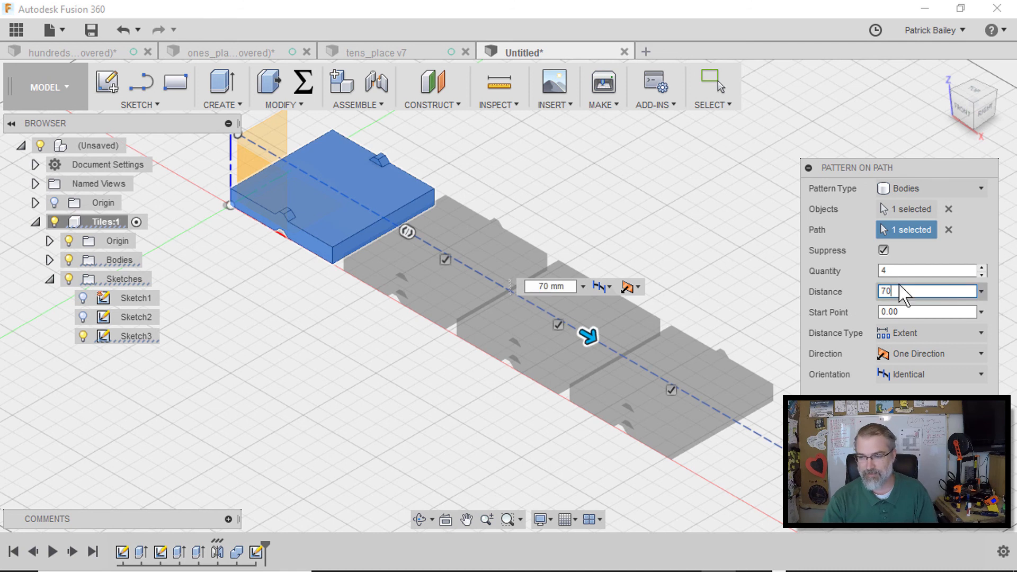
pyautogui.doubleClick(895, 290)
pyautogui.write('14')
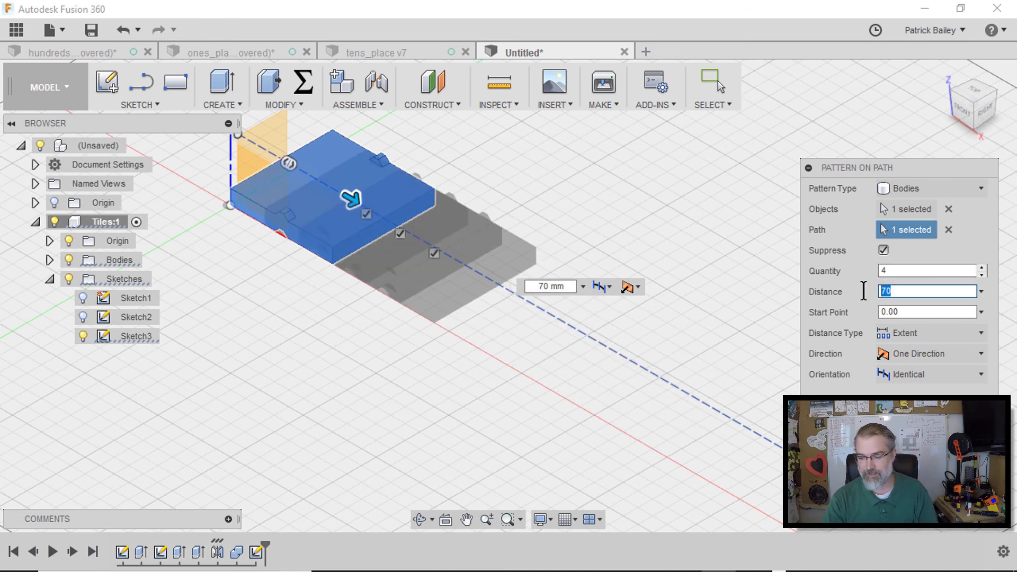
pyautogui.write('0')
pyautogui.click(896, 271)
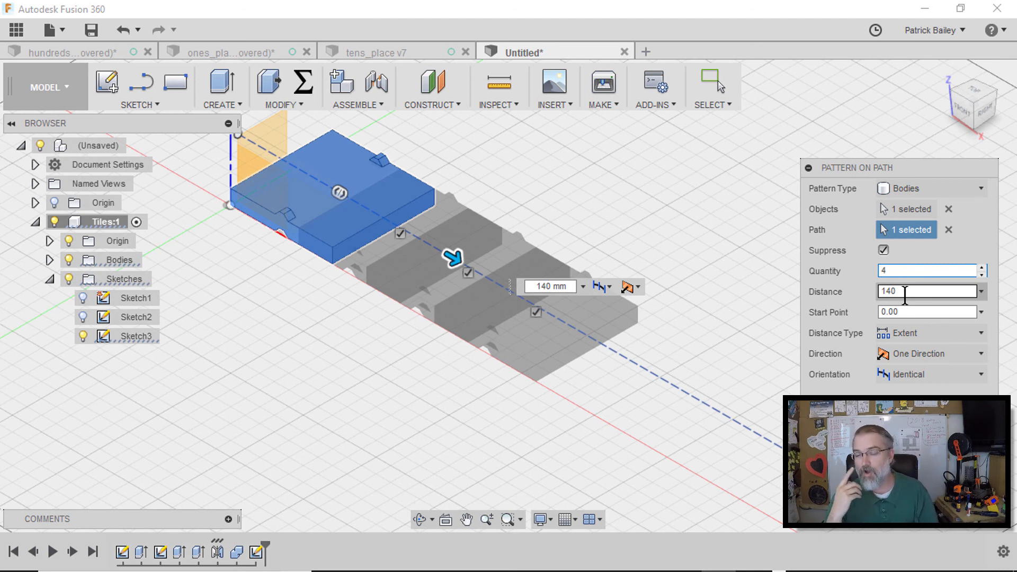
pyautogui.doubleClick(905, 292)
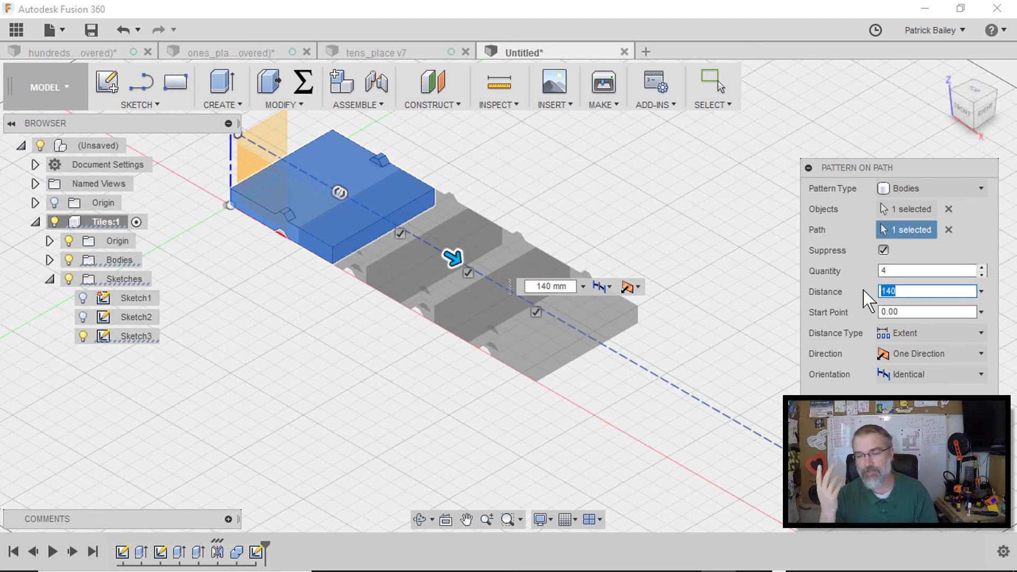
pyautogui.write('280')
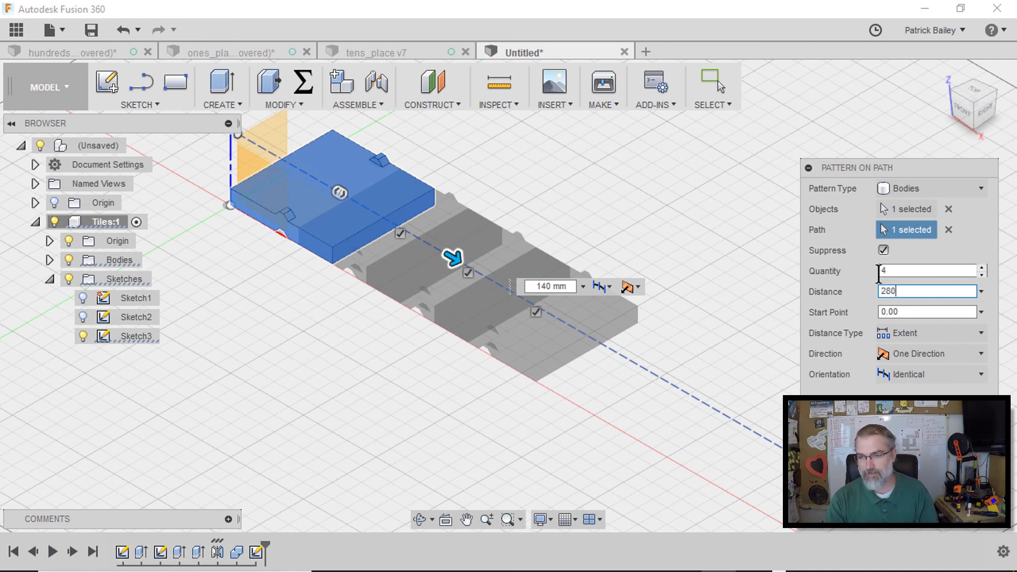
pyautogui.doubleClick(889, 291)
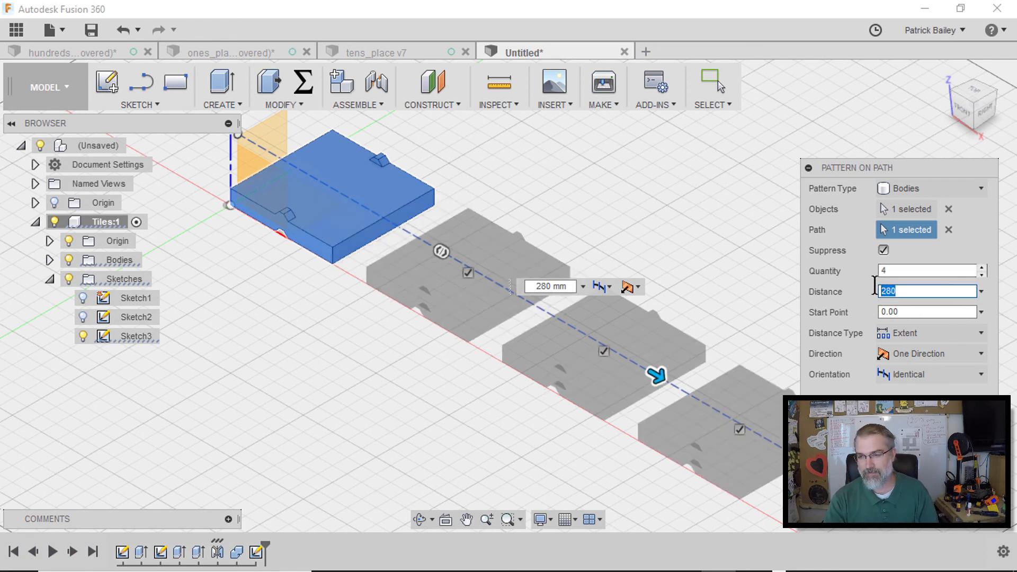
pyautogui.write('210')
pyautogui.click(890, 271)
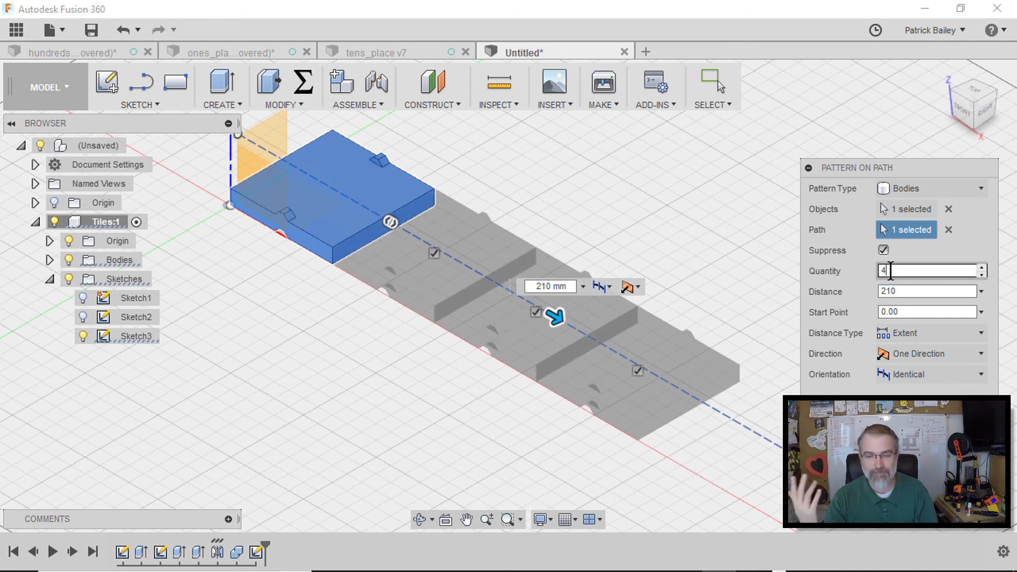
pyautogui.click(895, 291)
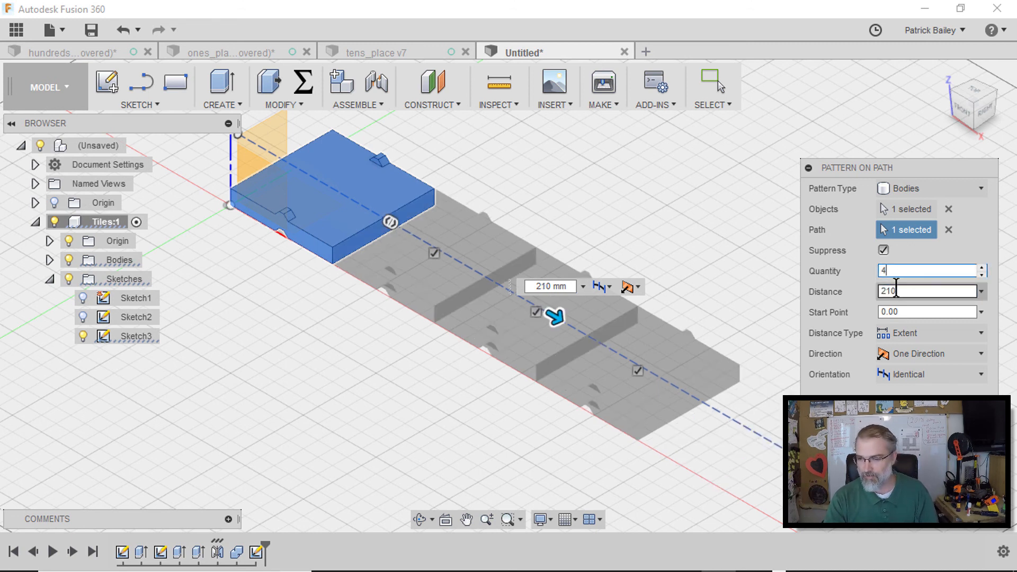
# Switch the pattern's distance type to Spacing at 70 mm and finish the pattern
pyautogui.click(911, 335)
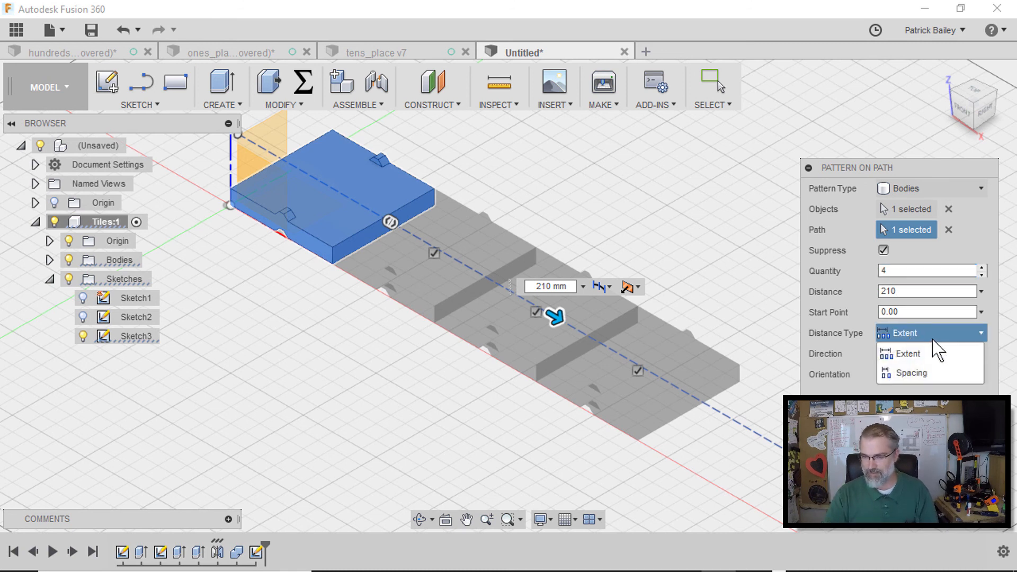
pyautogui.click(924, 375)
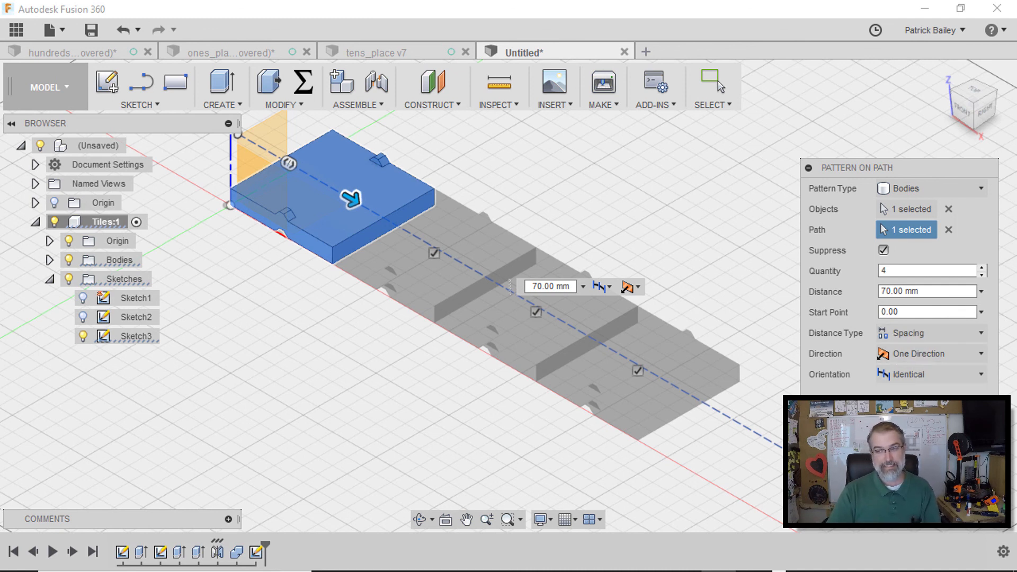
pyautogui.press('Return')
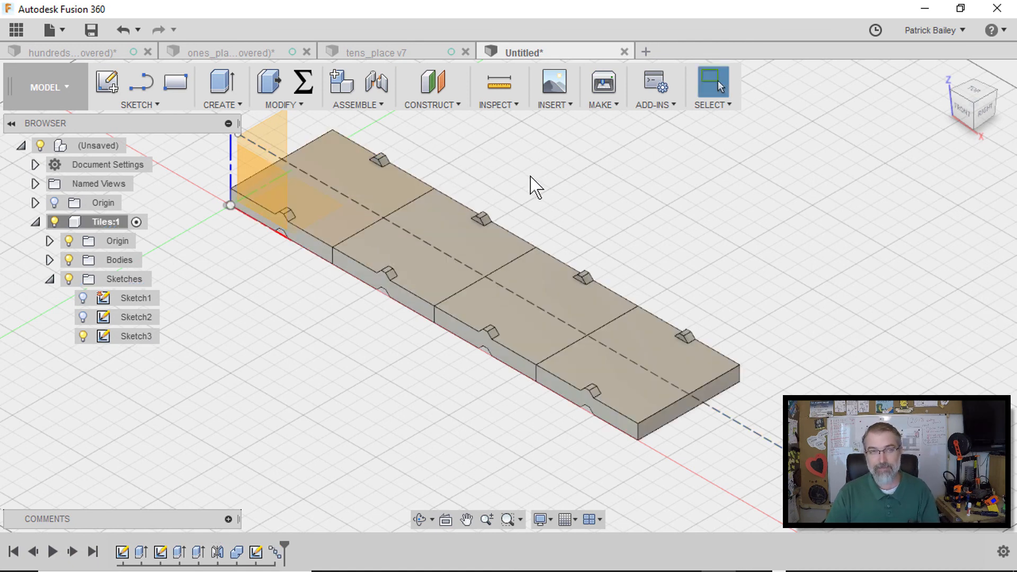
# Combine the first tile with the three patterned tiles into one body using Join
pyautogui.press('s')
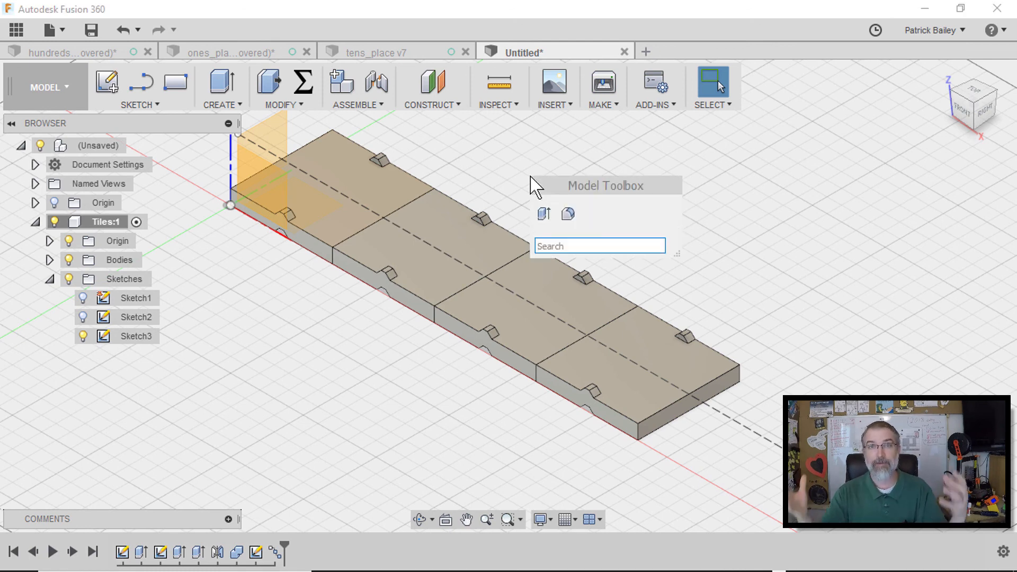
pyautogui.write('combine')
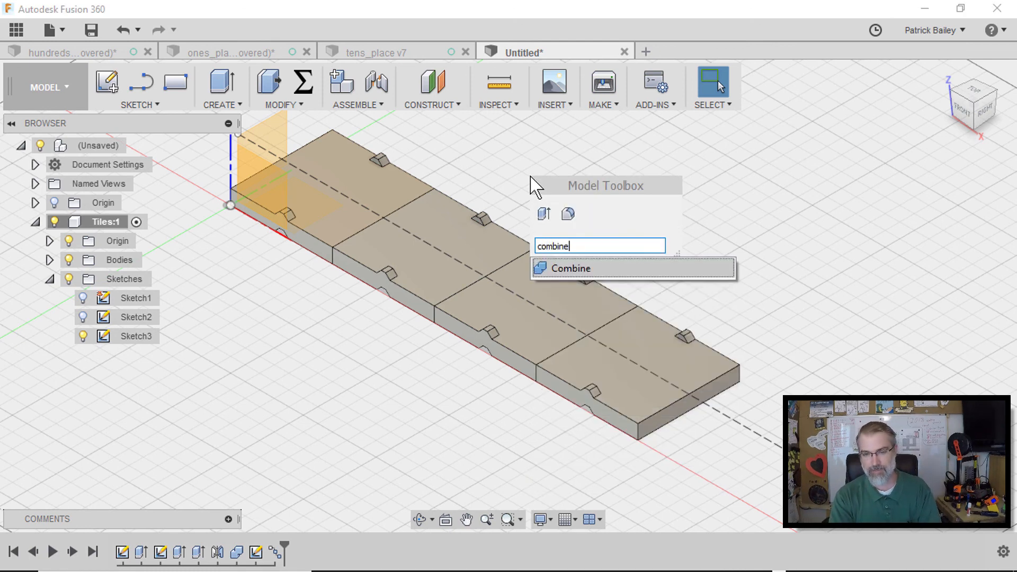
pyautogui.press('Return')
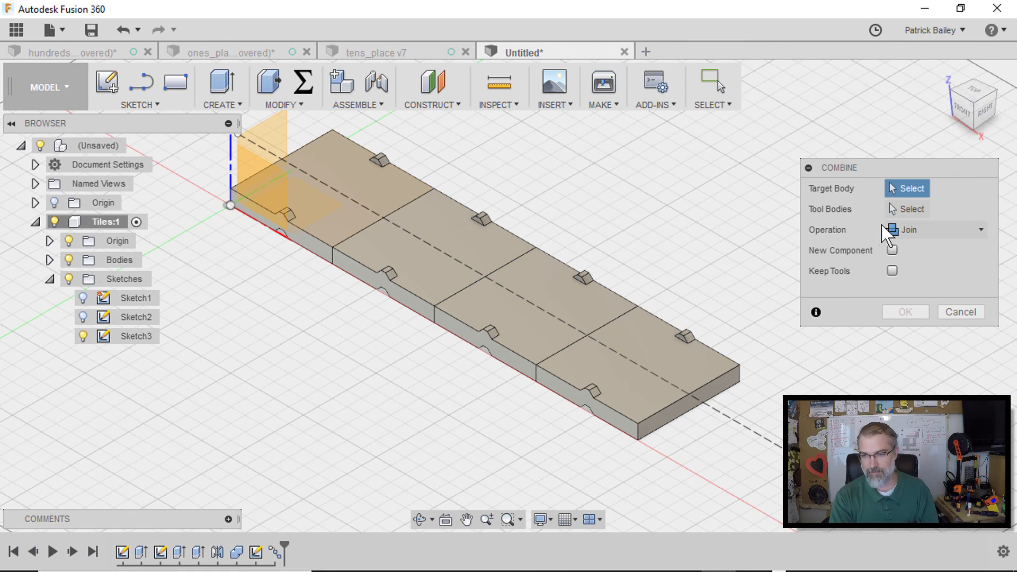
pyautogui.click(391, 192)
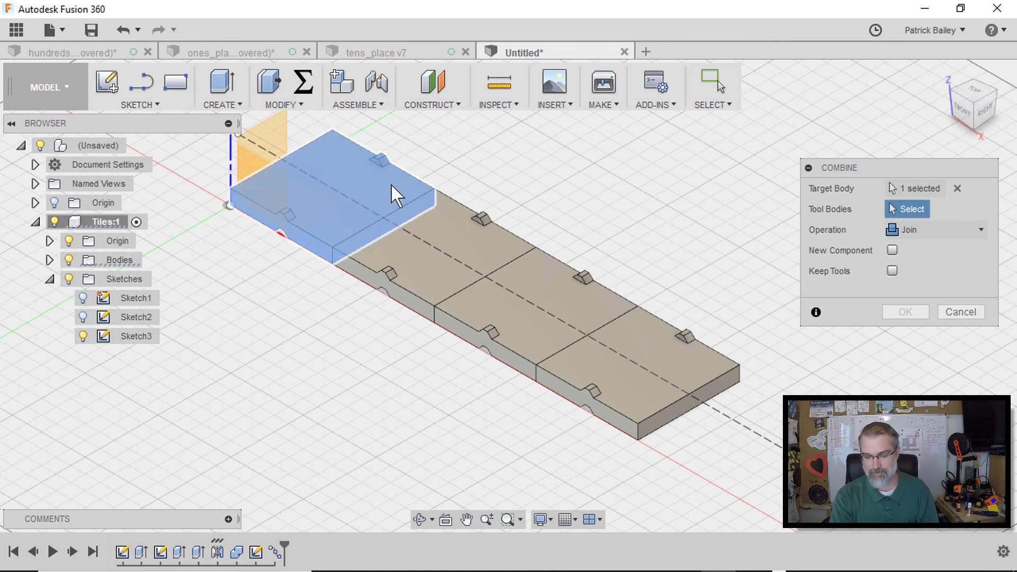
pyautogui.click(434, 233)
pyautogui.click(576, 292)
pyautogui.click(672, 359)
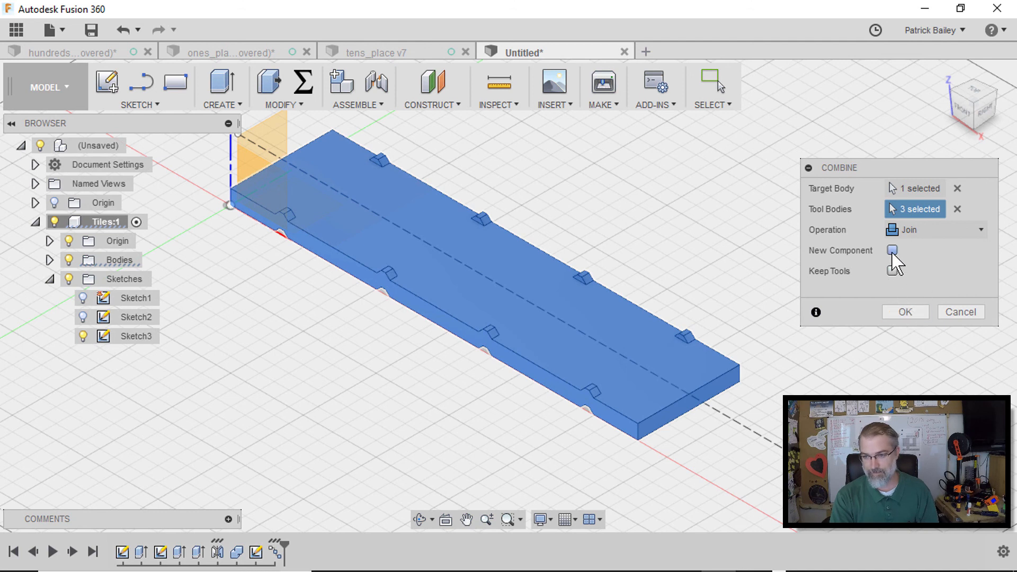
pyautogui.click(913, 313)
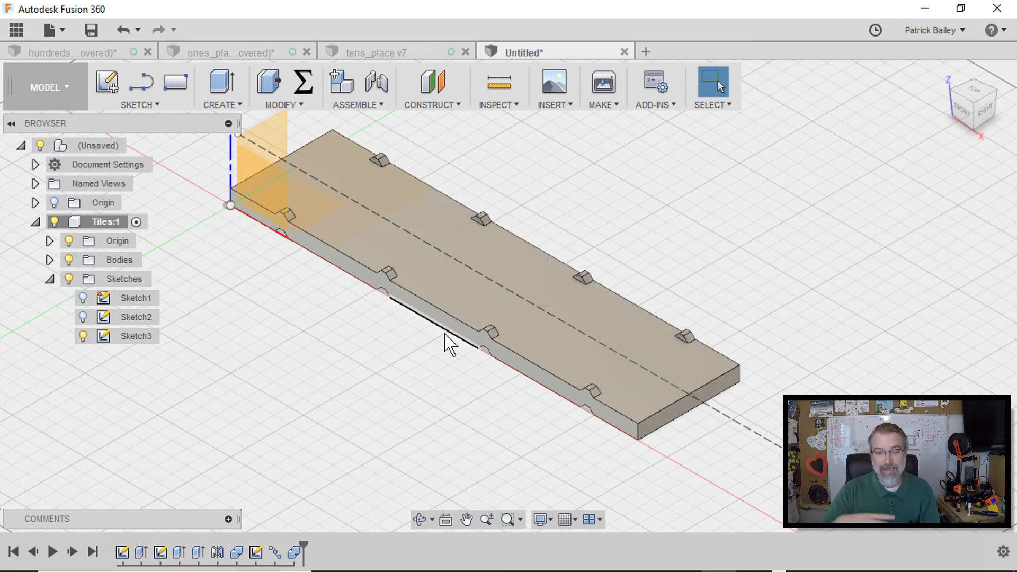
# Edit the tongue extrude feature from the timeline and set its distance to -20 mm
pyautogui.rightClick(198, 553)
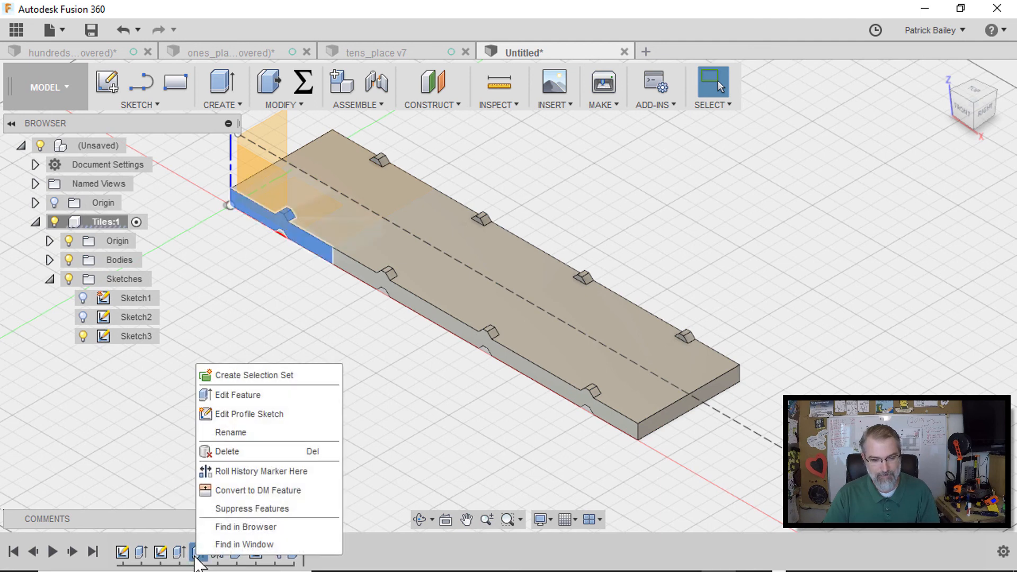
pyautogui.click(229, 398)
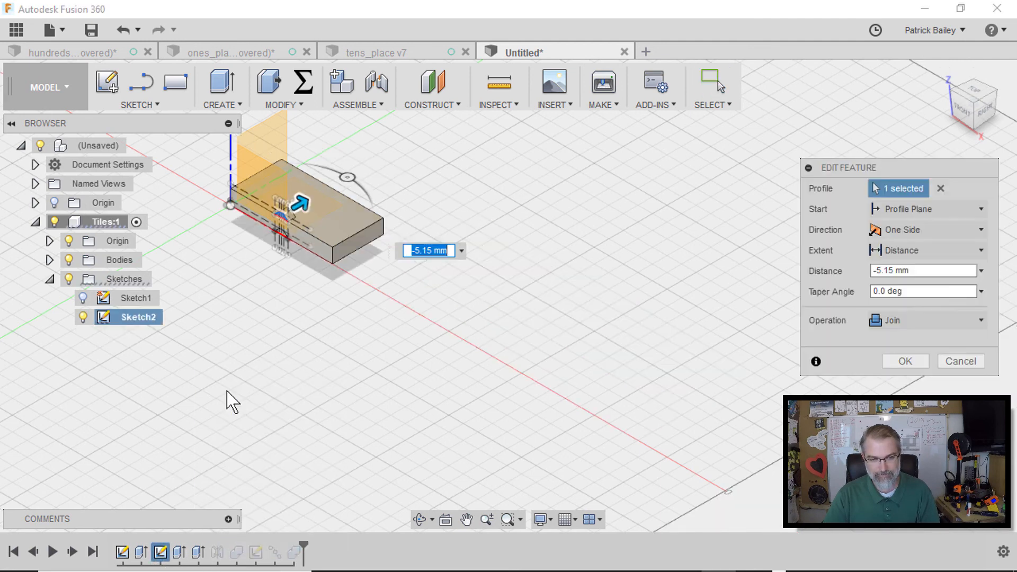
pyautogui.doubleClick(892, 270)
pyautogui.write('-20')
pyautogui.click(906, 361)
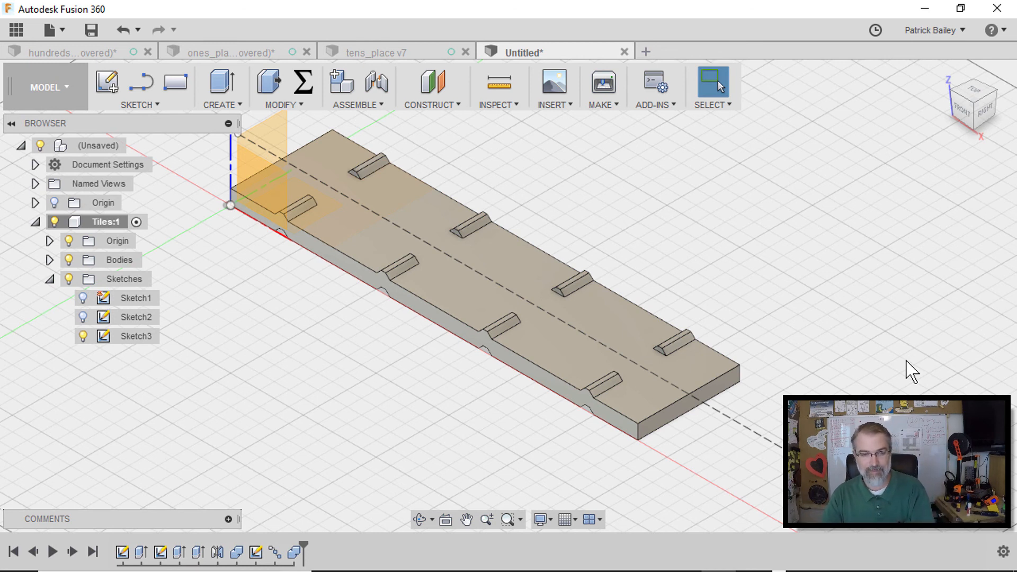
# Undo the tongue extrude distance change and open the tongue profile sketch for editing
pyautogui.hotkey('ctrl', 'z')
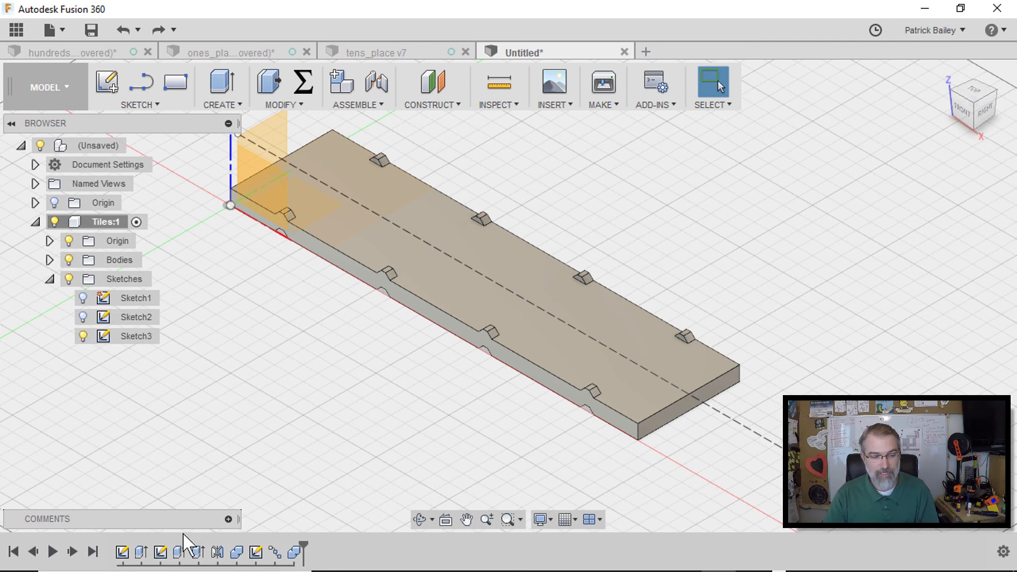
pyautogui.rightClick(161, 552)
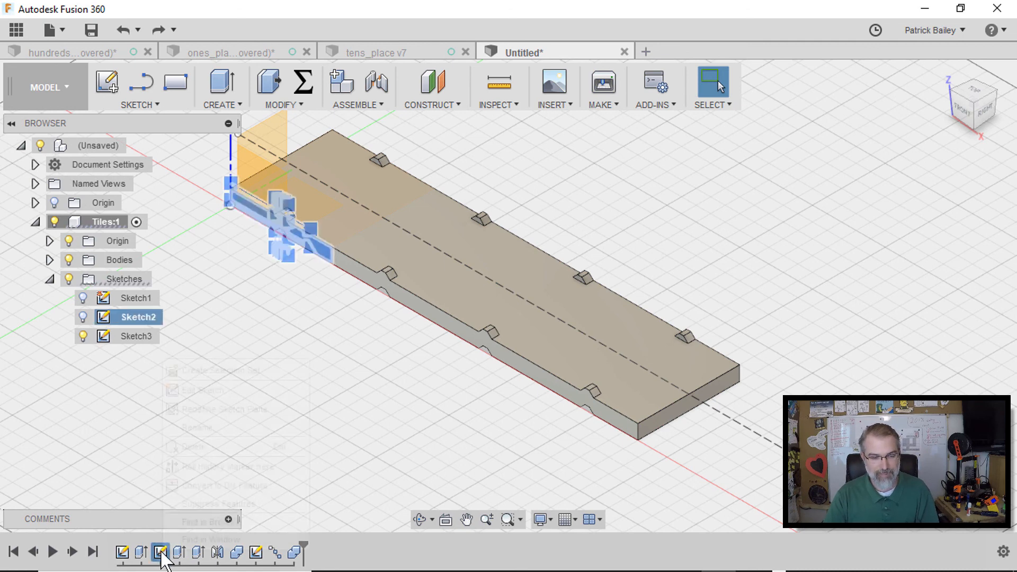
pyautogui.click(207, 396)
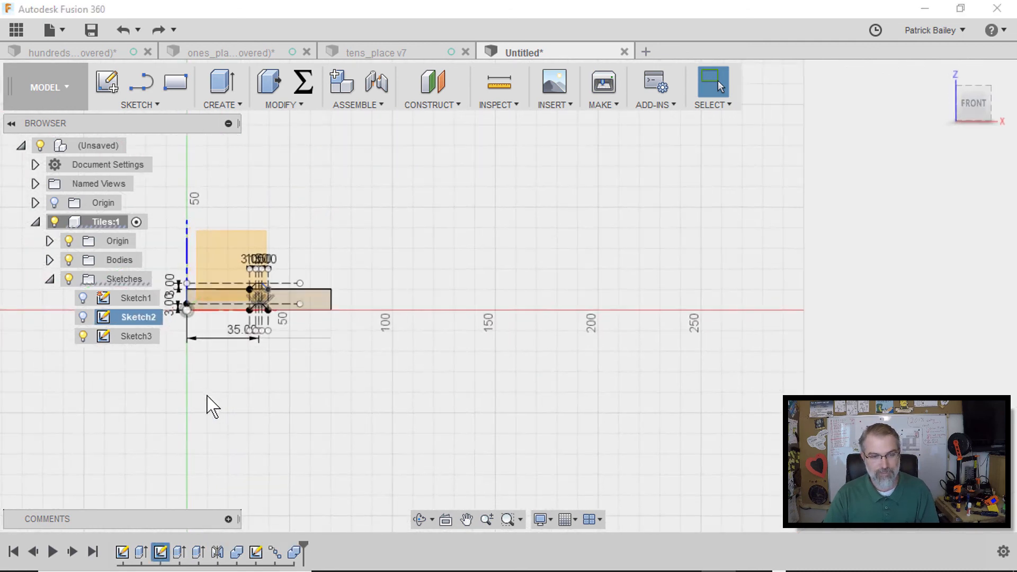
pyautogui.scroll(5, 258, 342)
pyautogui.moveTo(375, 271); pyautogui.dragTo(402, 491, button='middle')
pyautogui.scroll(-1, 383, 314)
pyautogui.moveTo(383, 313); pyautogui.dragTo(620, 305, button='middle')
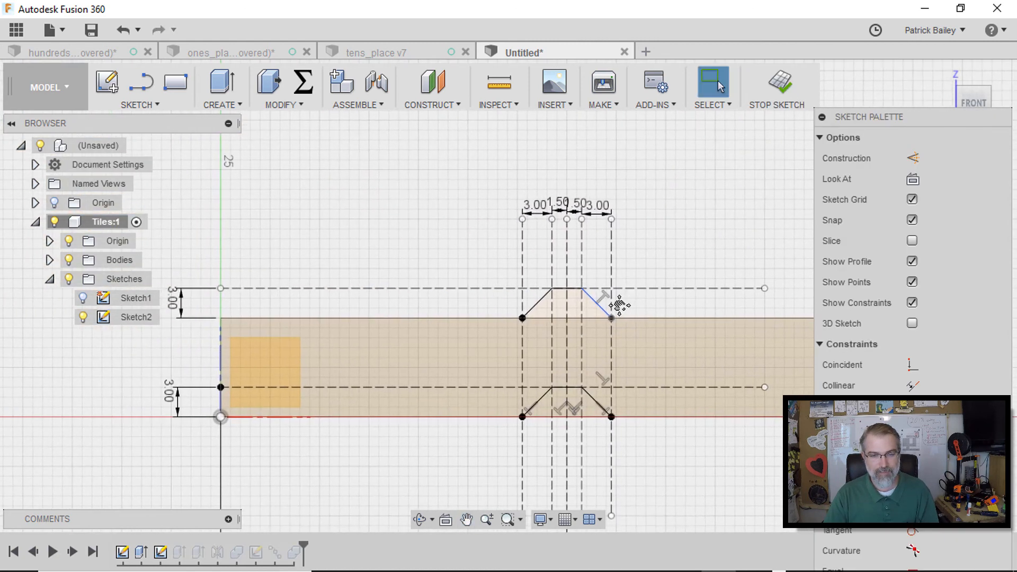
# Try raising the tongue profile's height dimension to 15 mm, realign its corner to the tile edge, and finish the sketch
pyautogui.doubleClick(178, 312)
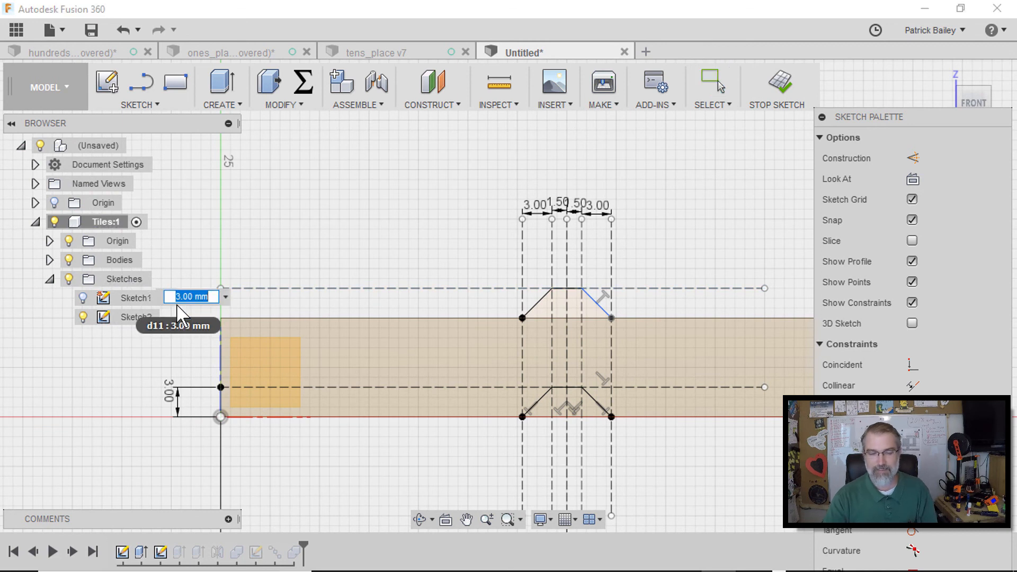
pyautogui.write('15')
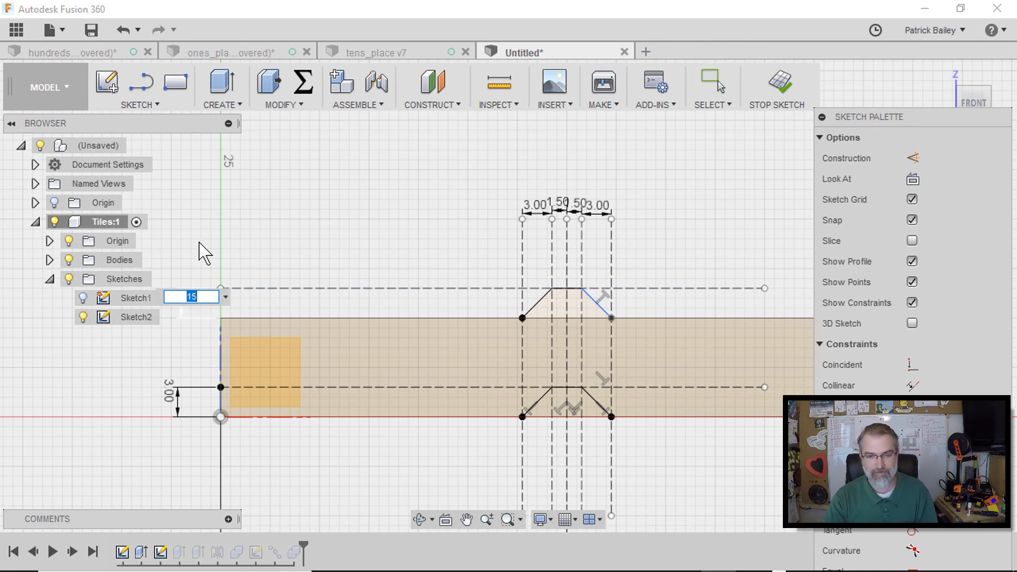
pyautogui.press('Return')
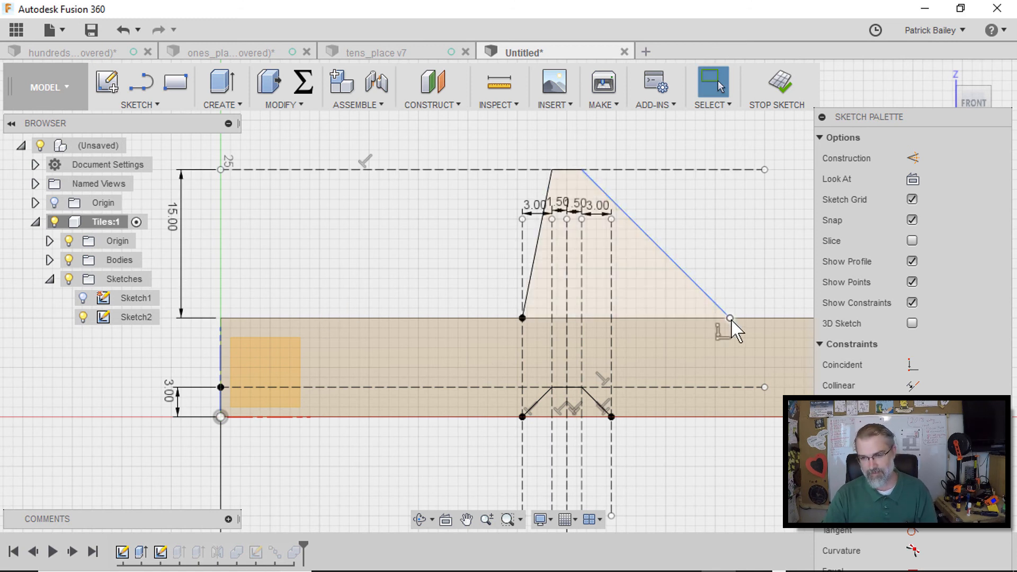
pyautogui.moveTo(730, 319); pyautogui.dragTo(611, 319)
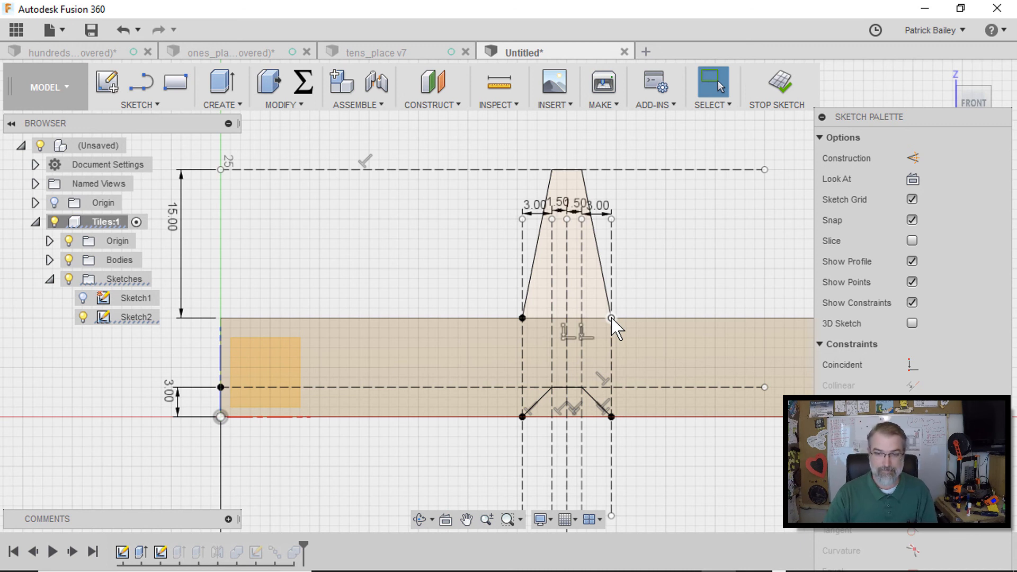
pyautogui.click(611, 318)
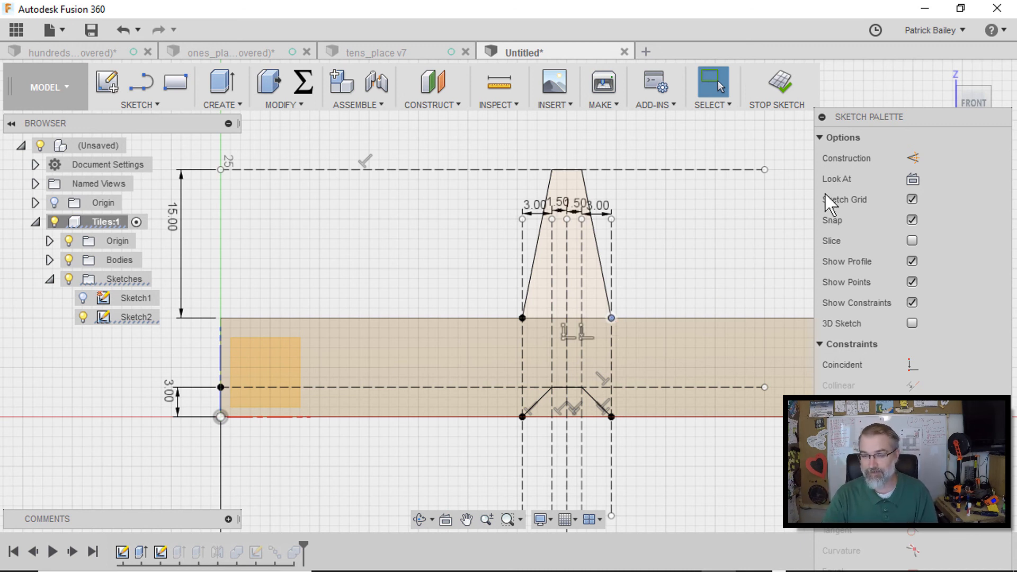
pyautogui.click(781, 90)
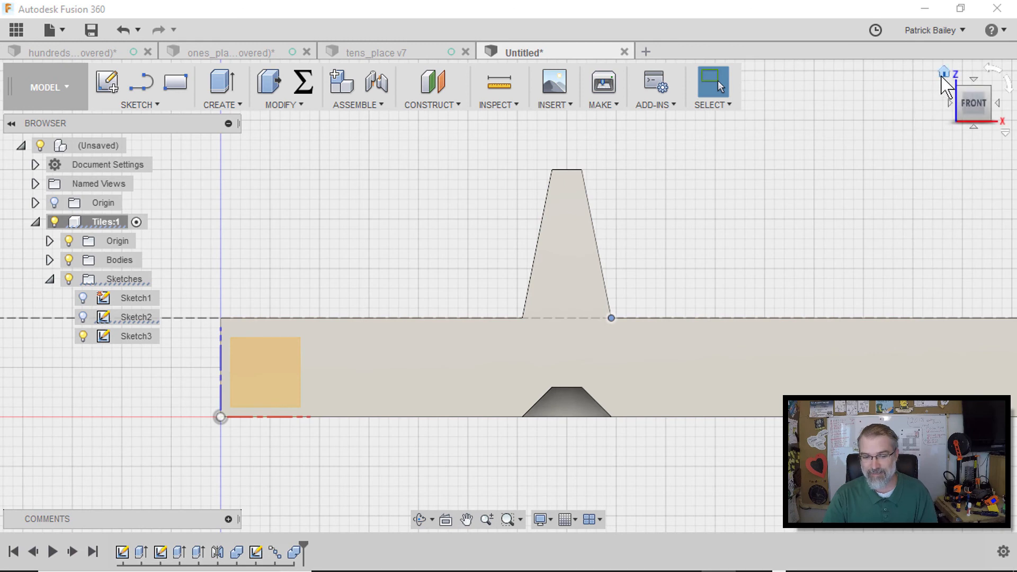
pyautogui.click(944, 72)
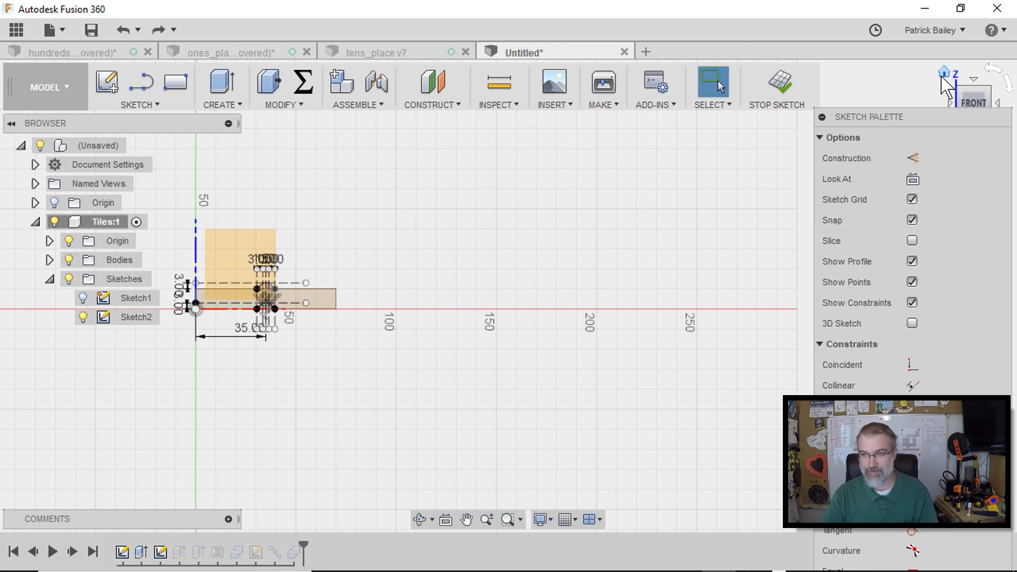
pyautogui.click(779, 85)
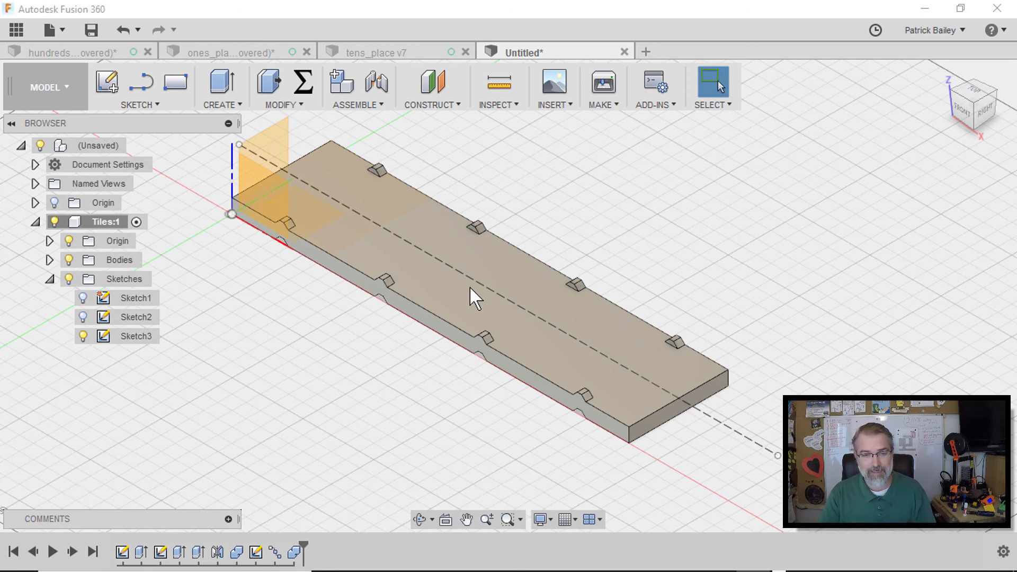
# Start a sketch on the strip's top face and place a text insertion point on the first tile
pyautogui.rightClick(394, 254)
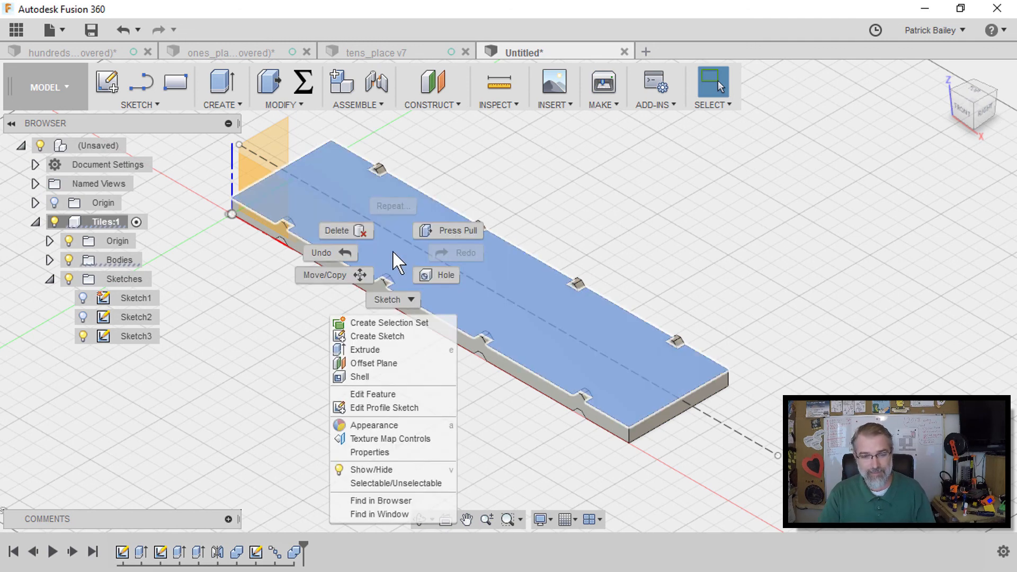
pyautogui.click(384, 337)
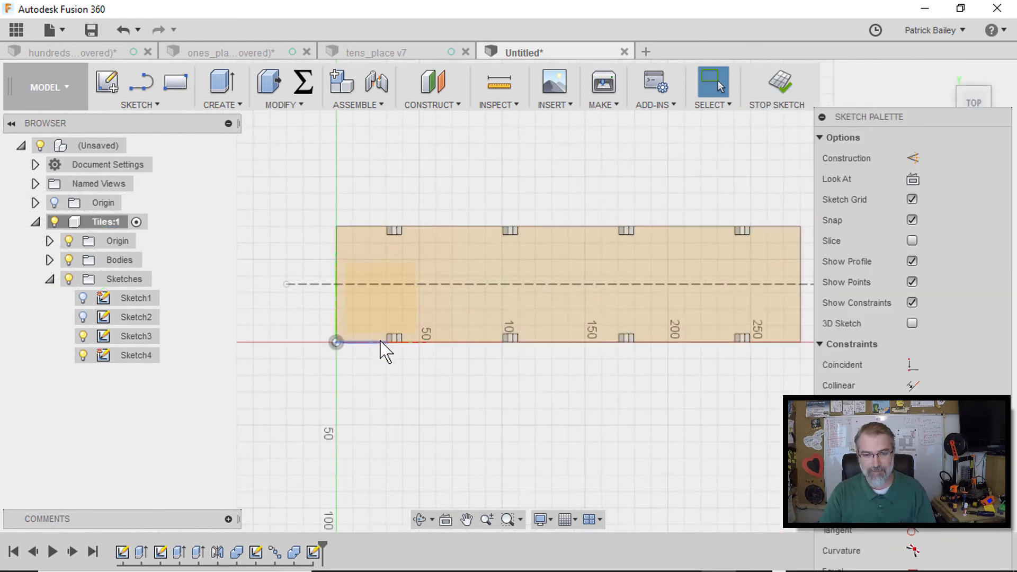
pyautogui.scroll(3, 383, 348)
pyautogui.moveTo(439, 278); pyautogui.dragTo(393, 329, button='middle')
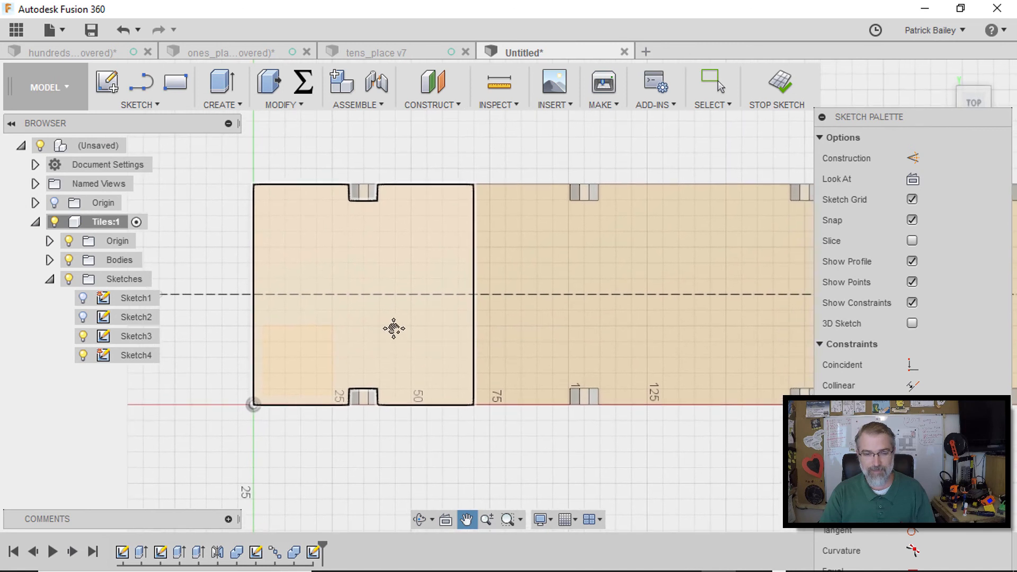
pyautogui.press('s')
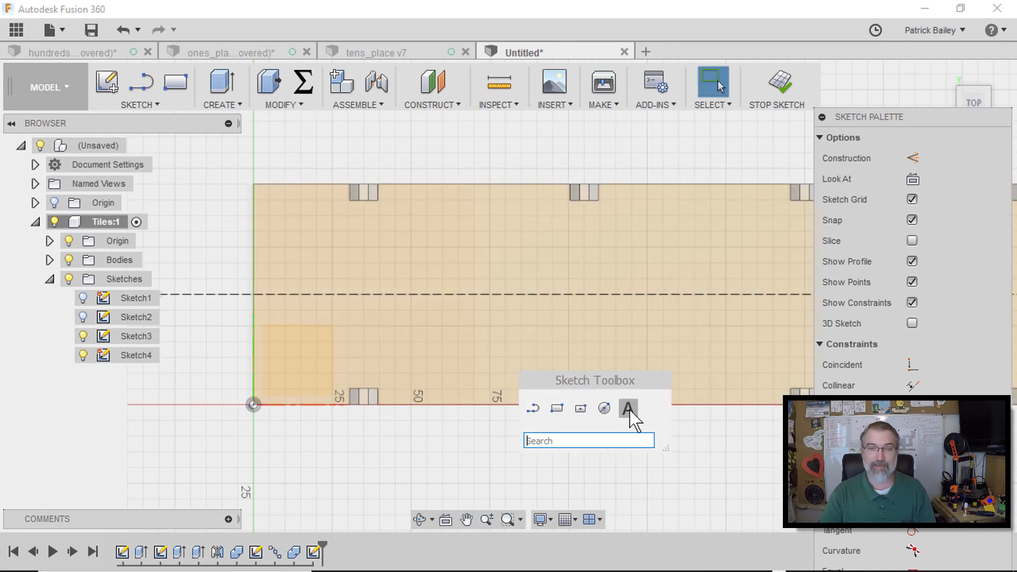
pyautogui.click(630, 411)
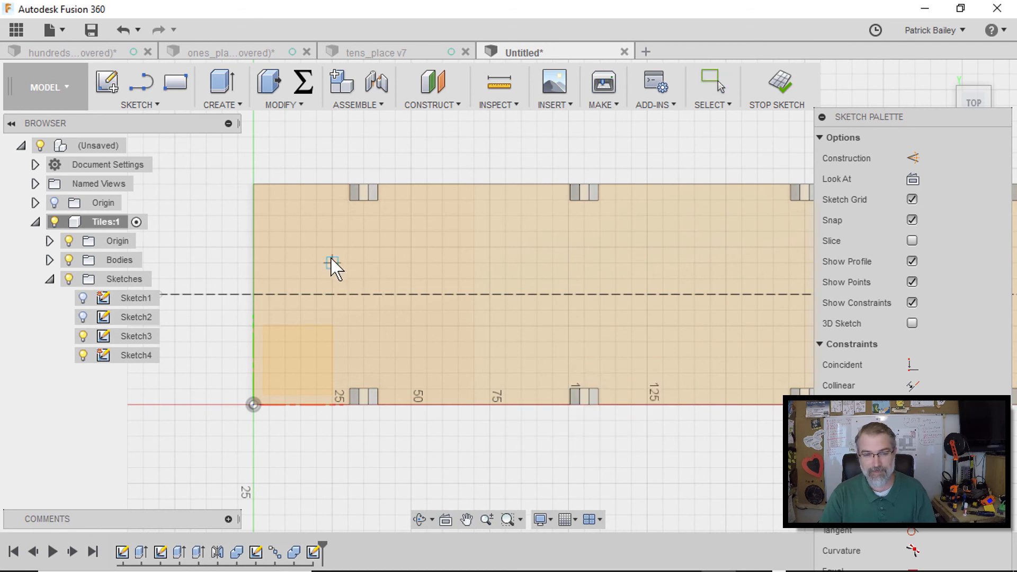
pyautogui.click(332, 358)
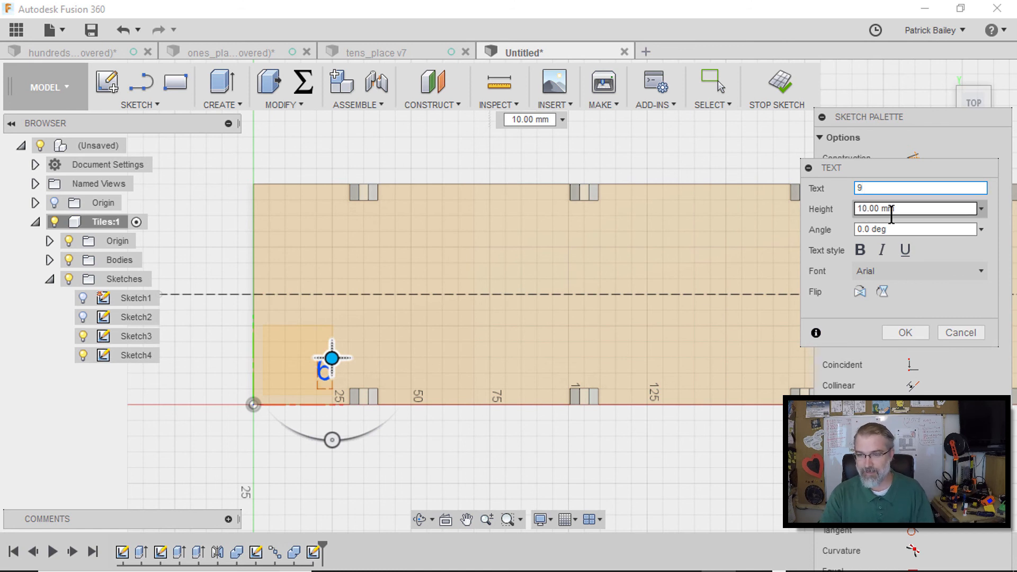
# Set the text angle to 180 and choose the ISOCTEUR font
pyautogui.click(900, 224)
pyautogui.moveTo(900, 226); pyautogui.dragTo(848, 233)
pyautogui.write('180')
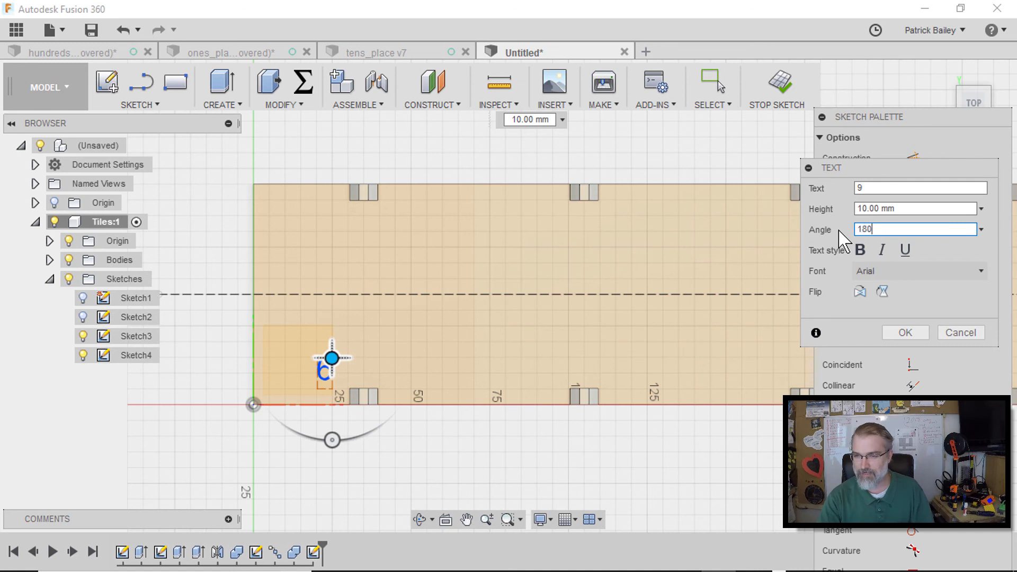
pyautogui.click(912, 209)
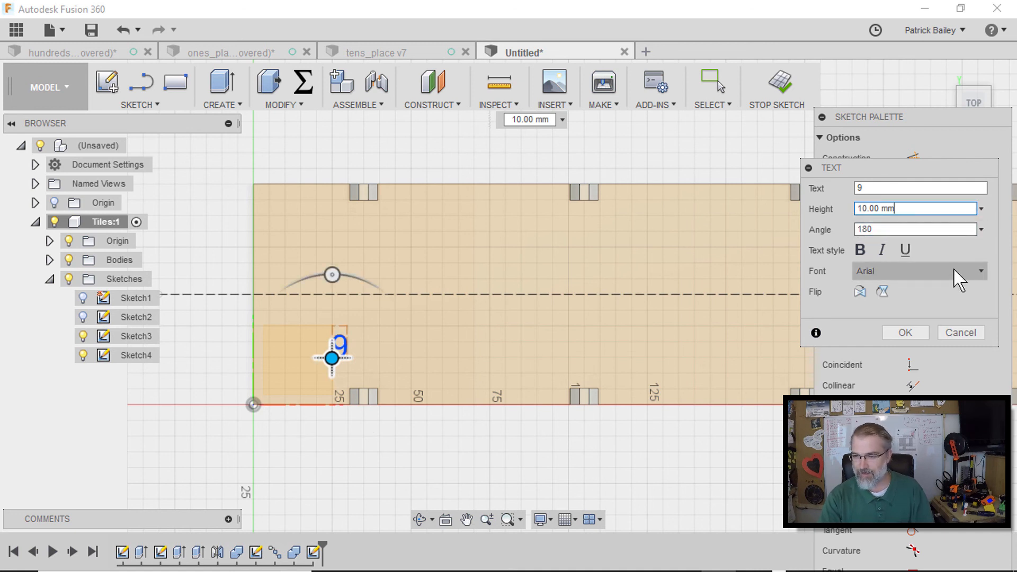
pyautogui.click(975, 273)
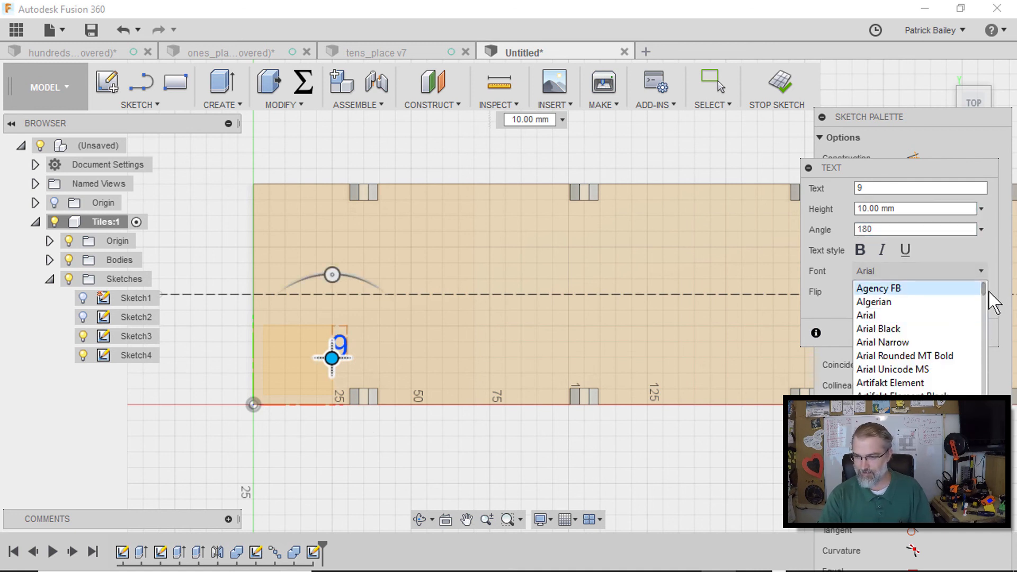
pyautogui.moveTo(984, 289); pyautogui.dragTo(975, 343)
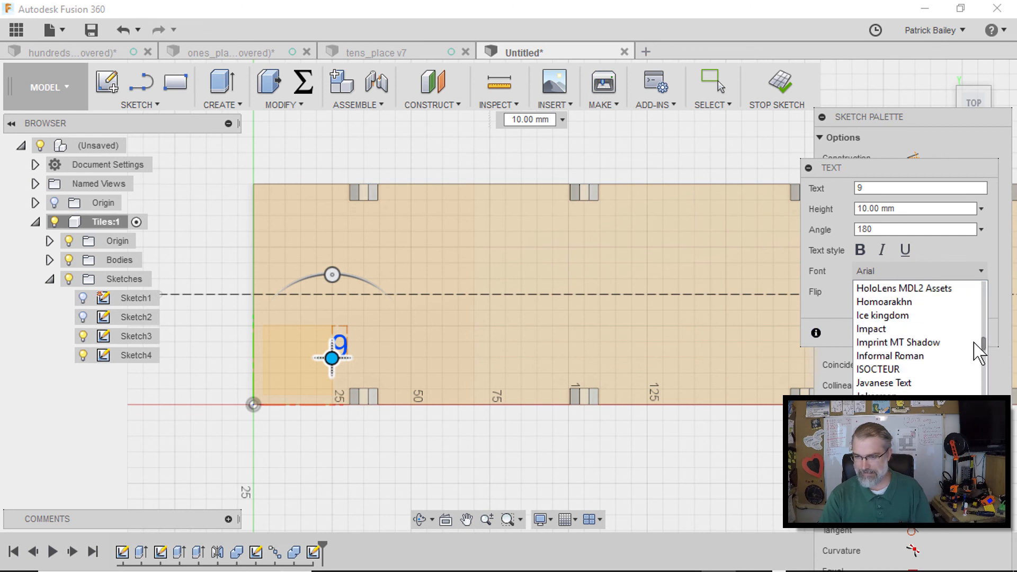
pyautogui.click(910, 369)
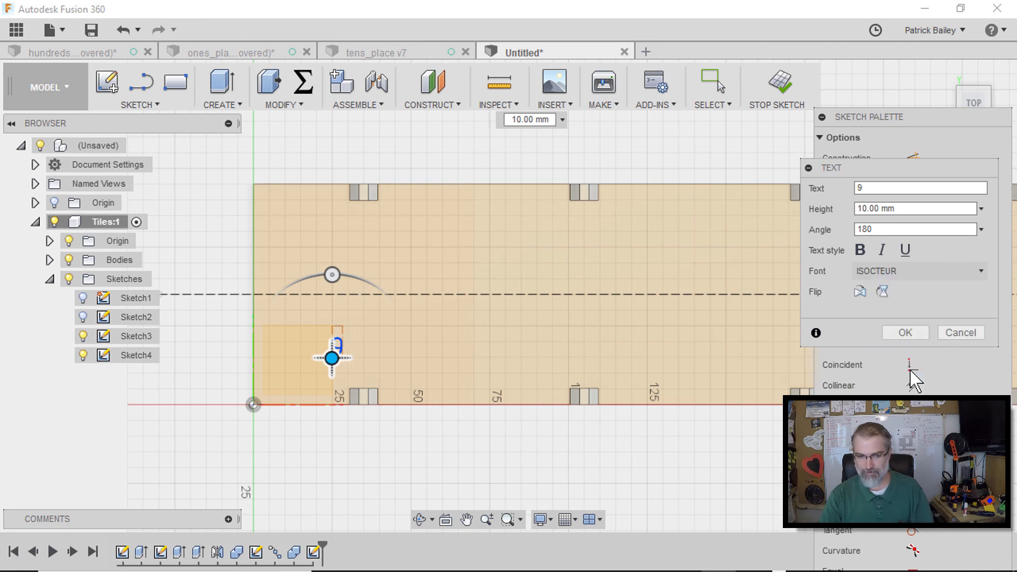
# Change the text to 6, make it bold, and set its height to 90 mm
pyautogui.hotkey('shift', 'Tab')
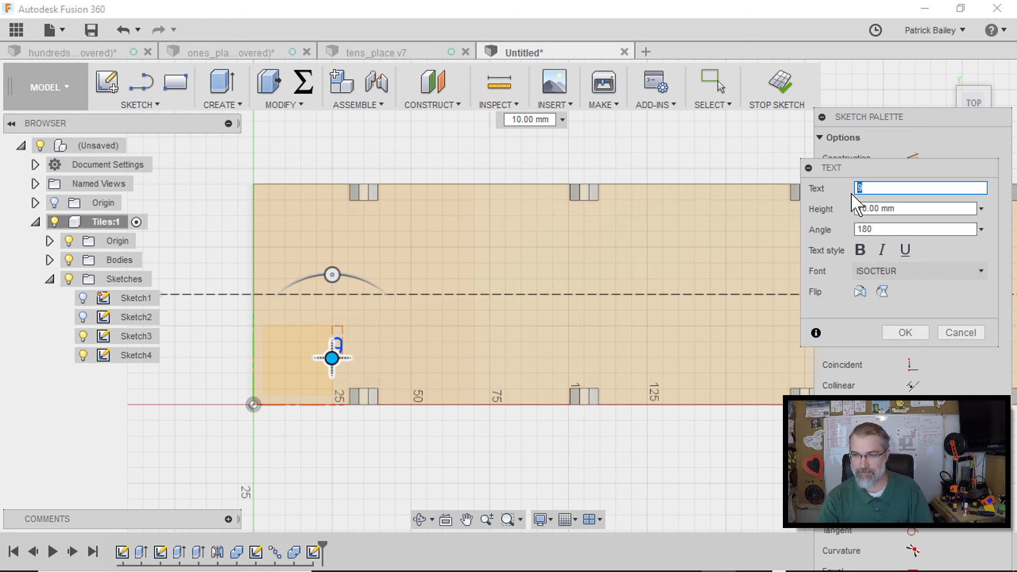
pyautogui.click(924, 209)
pyautogui.click(883, 186)
pyautogui.press('BackSpace')
pyautogui.click(888, 209)
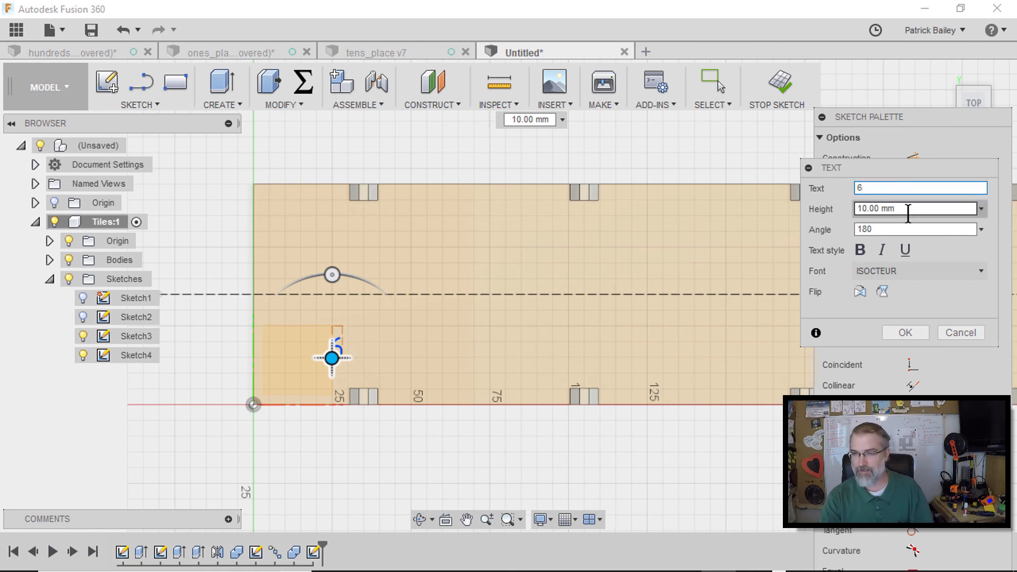
pyautogui.moveTo(901, 209); pyautogui.dragTo(850, 210)
pyautogui.write('100')
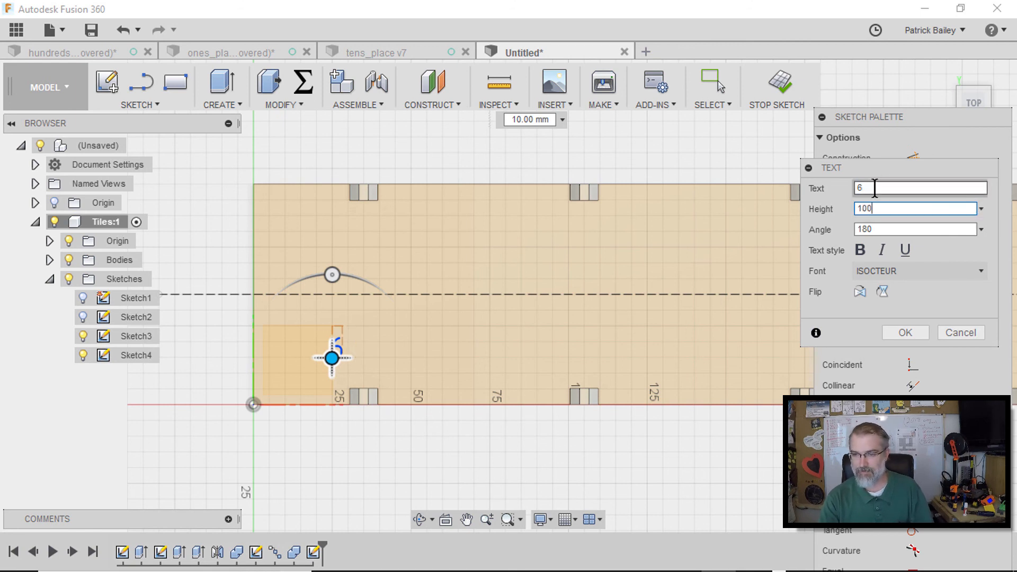
pyautogui.click(861, 250)
pyautogui.moveTo(888, 211); pyautogui.dragTo(851, 211)
pyautogui.write('90')
pyautogui.click(897, 229)
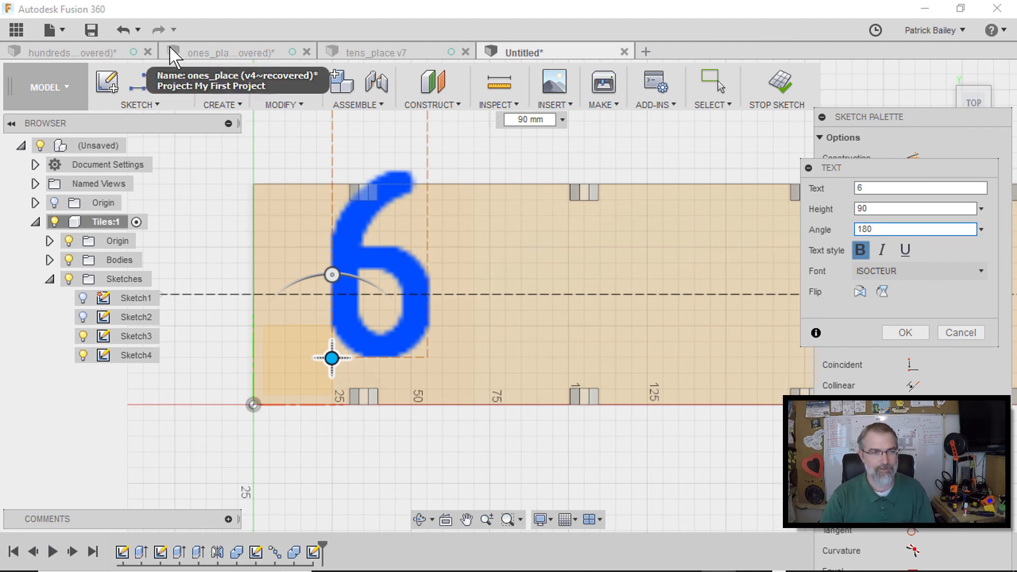
# Switch to the hundreds_place design, roll its timeline back and open Sketch4 for reference
pyautogui.click(123, 54)
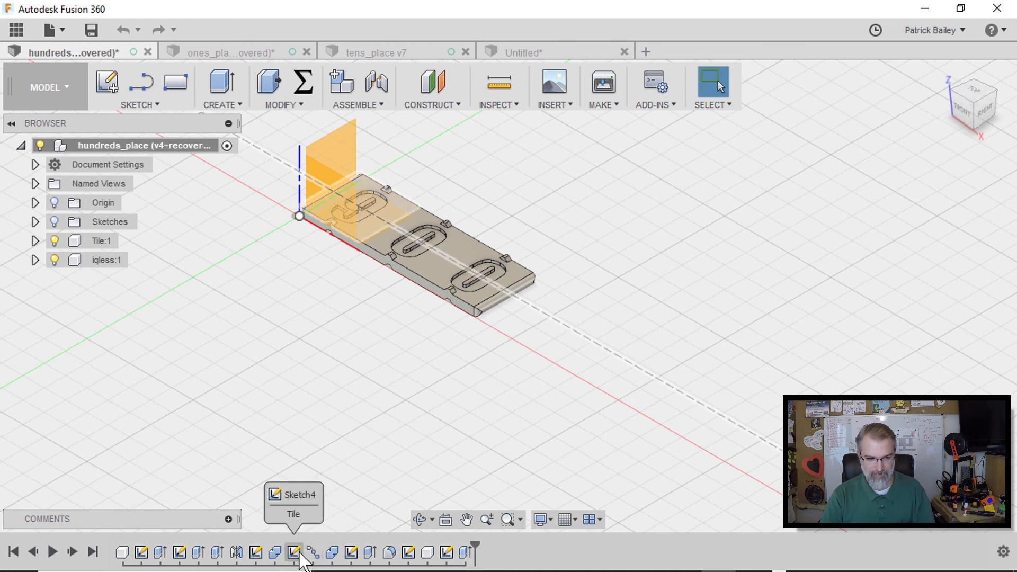
pyautogui.moveTo(474, 544); pyautogui.dragTo(301, 543)
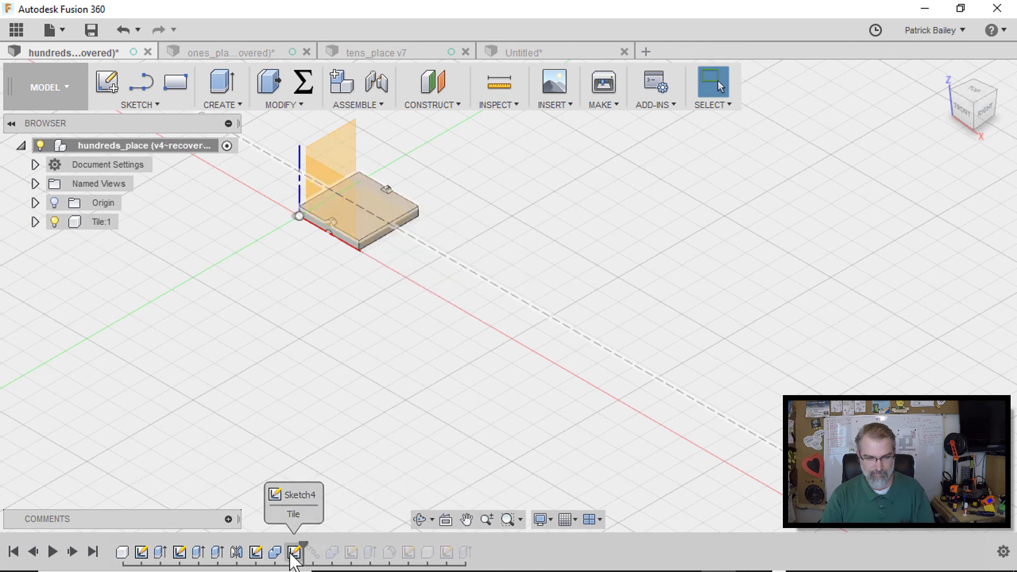
pyautogui.rightClick(292, 554)
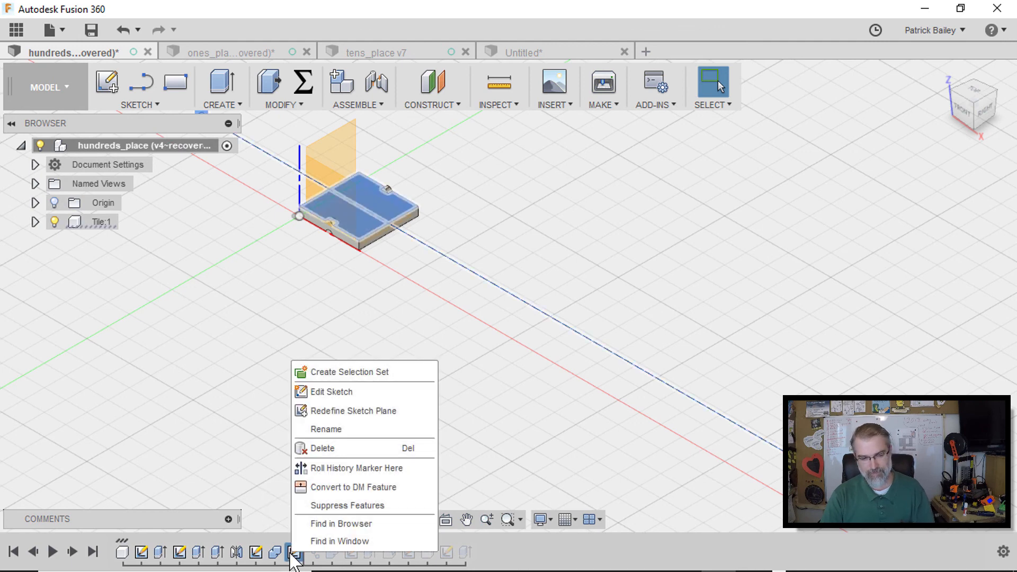
pyautogui.click(328, 391)
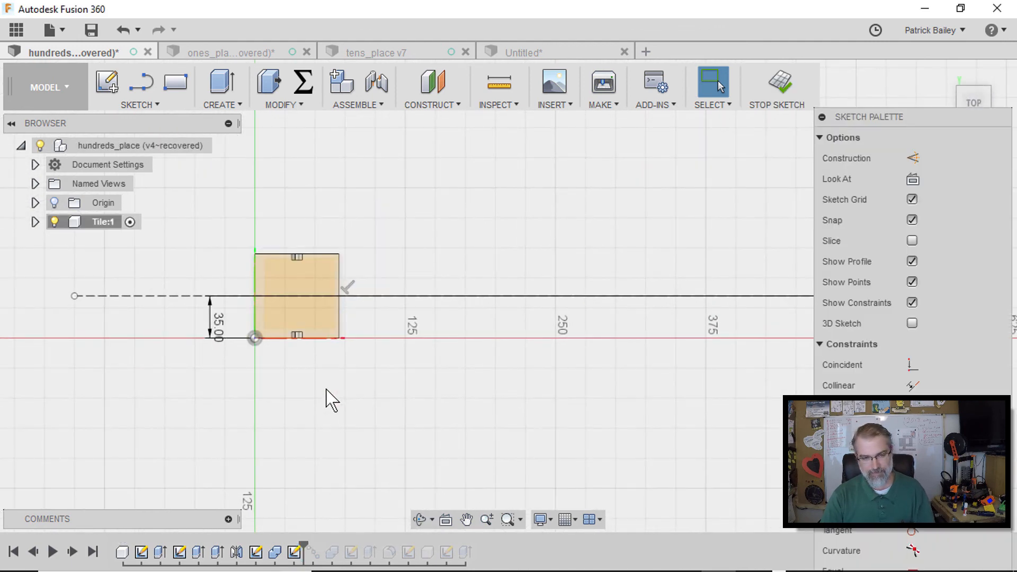
pyautogui.scroll(3, 328, 398)
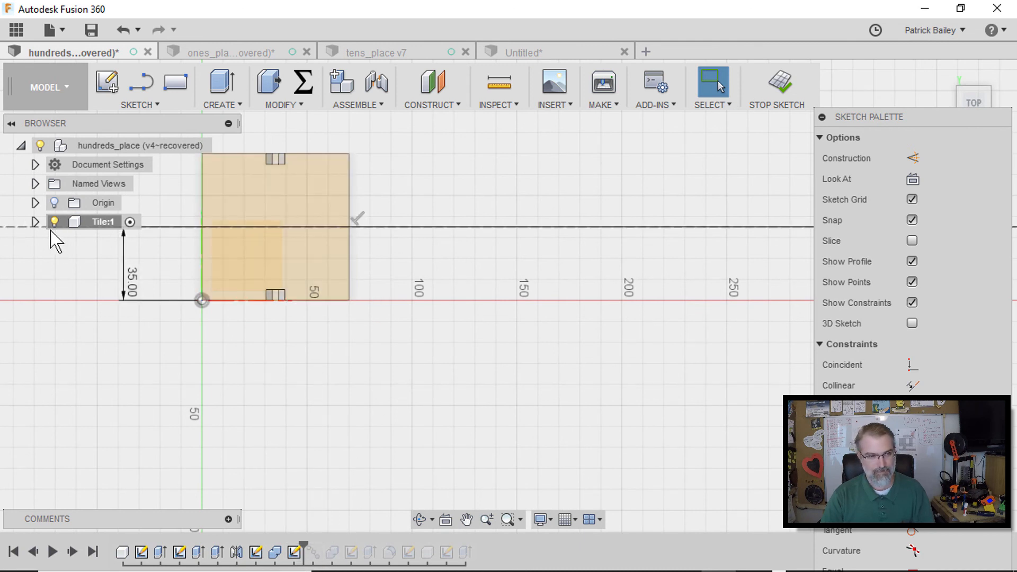
# Expand the Tile component's sketches, toggle their visibility to inspect them, and finish the sketch
pyautogui.click(35, 222)
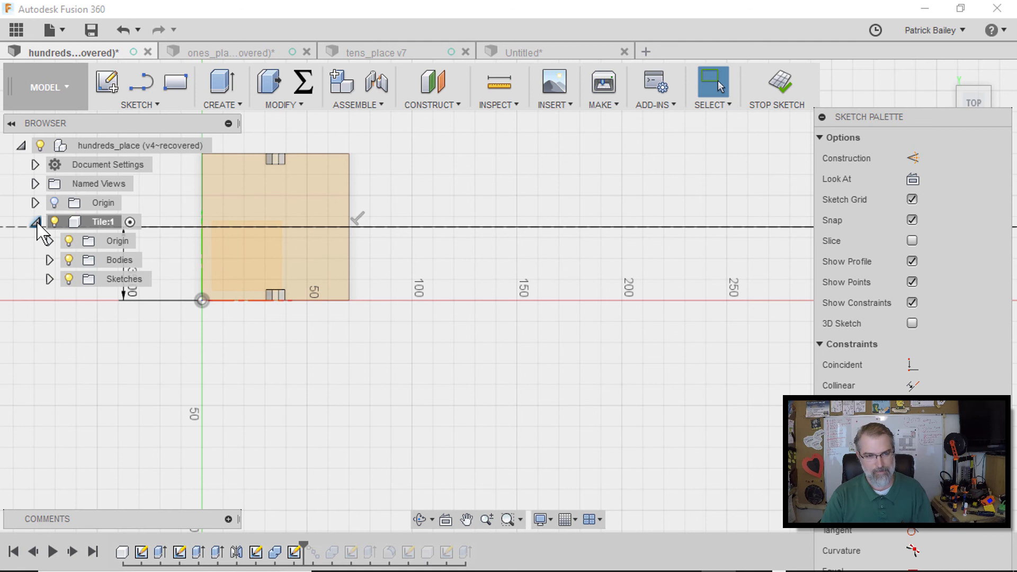
pyautogui.click(50, 279)
pyautogui.click(83, 336)
pyautogui.click(86, 318)
pyautogui.click(83, 317)
pyautogui.click(83, 317)
pyautogui.click(83, 336)
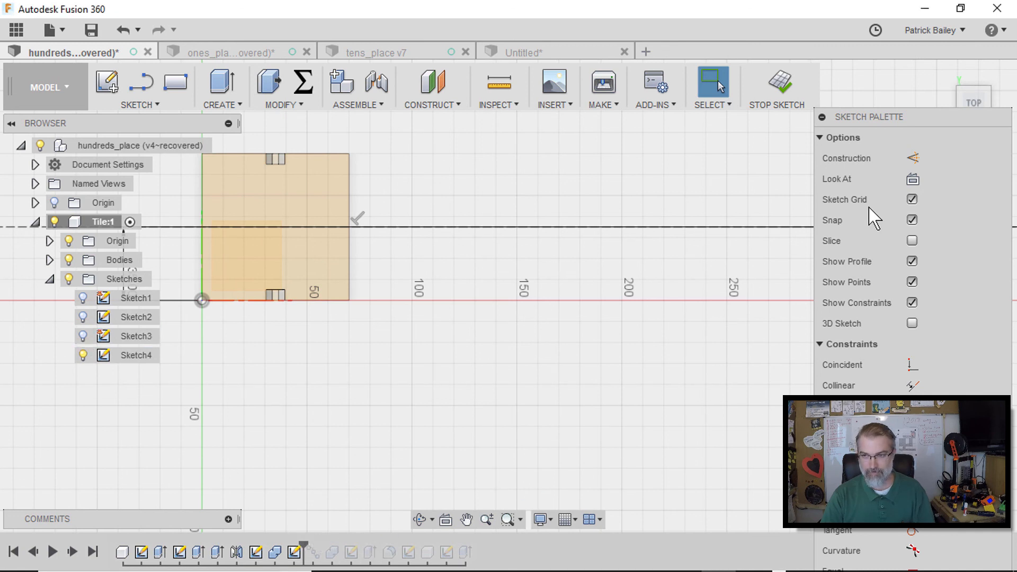
pyautogui.click(777, 89)
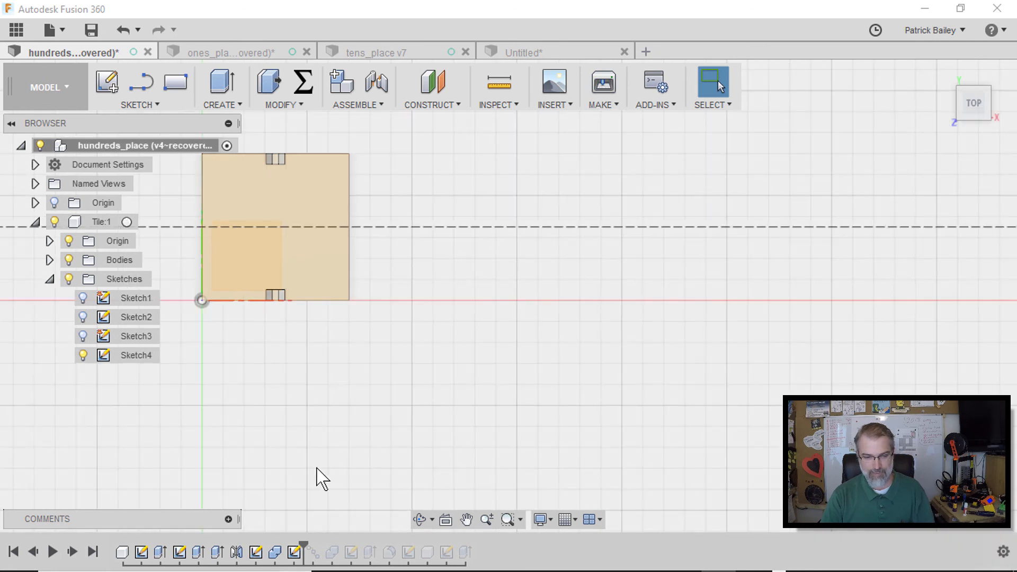
# Roll the timeline forward to the end and open the final sketch of the 900 tile strip for editing
pyautogui.moveTo(301, 540)
pyautogui.mouseDown()
pyautogui.moveTo(416, 547)
pyautogui.moveTo(412, 562)
pyautogui.mouseUp()
pyautogui.click(409, 554)
pyautogui.rightClick(410, 554)
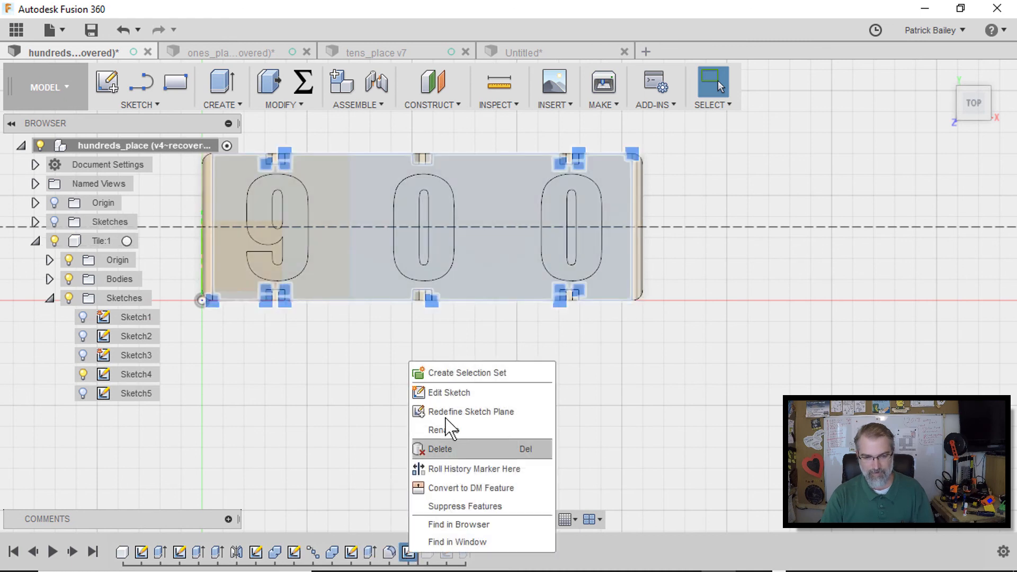
pyautogui.click(426, 393)
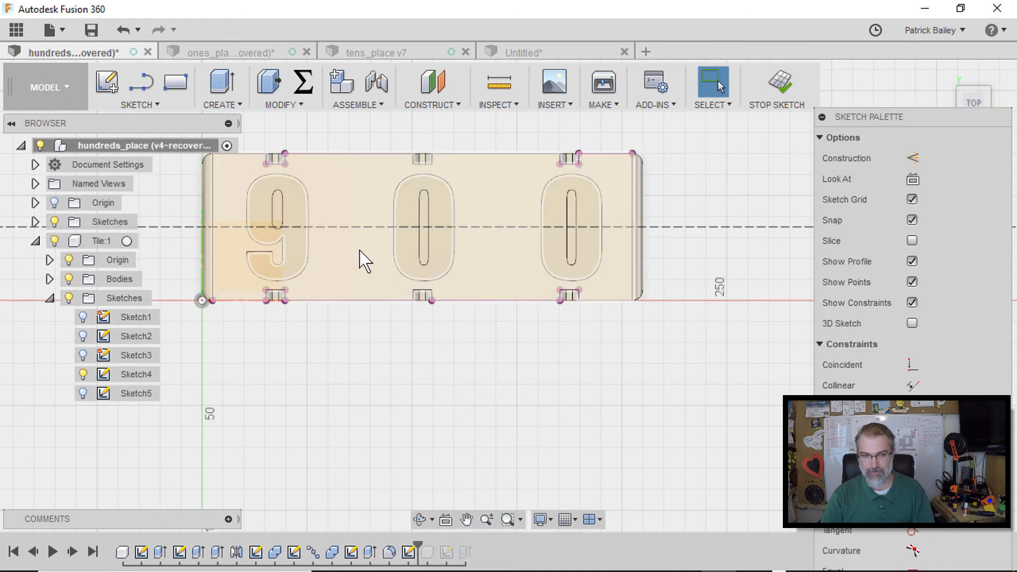
# Inspect the 9 tile's sketch profile and the related timeline features of the 900 strip up close
pyautogui.click(296, 254)
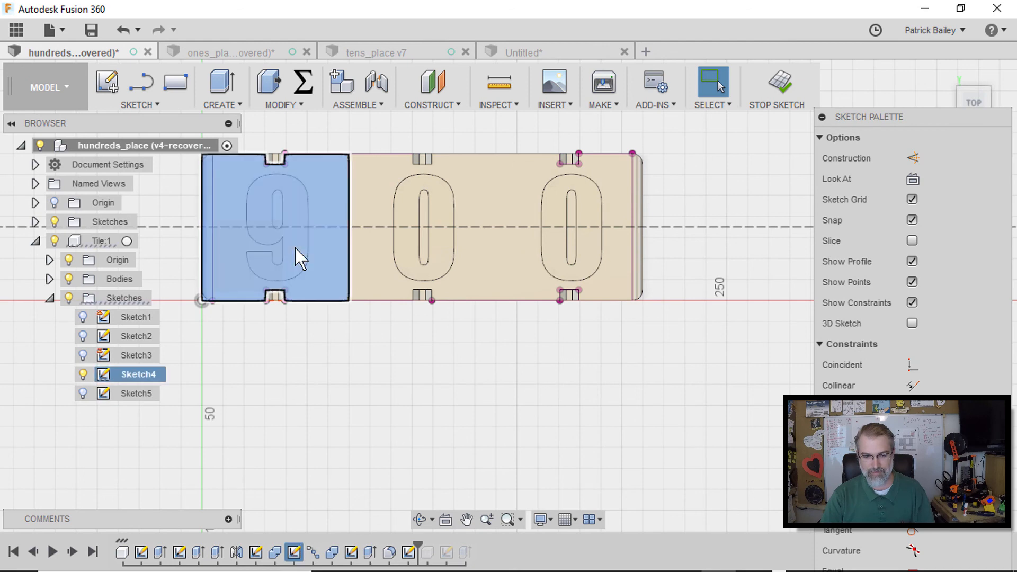
pyautogui.scroll(-1, 294, 246)
pyautogui.scroll(4, 294, 247)
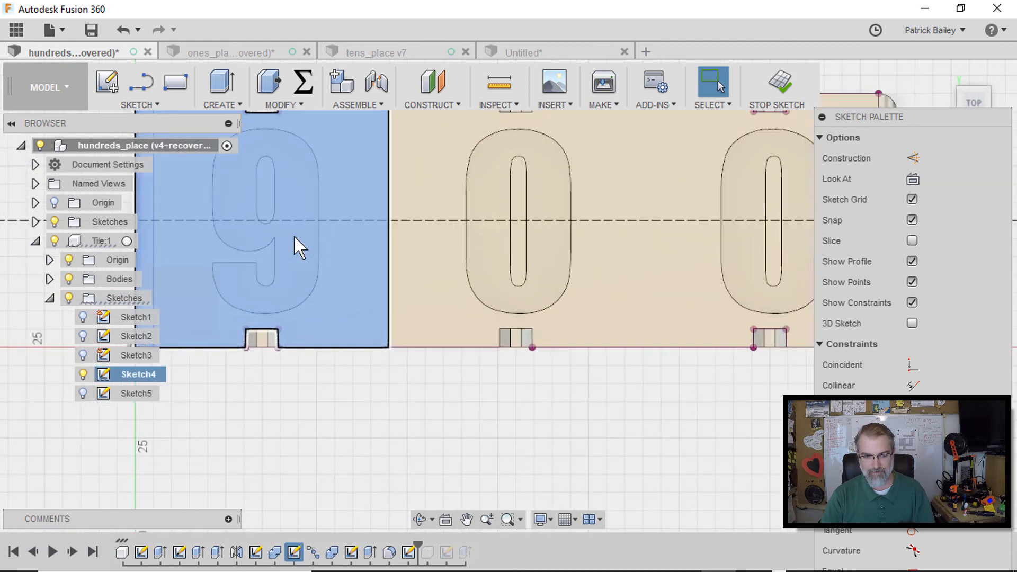
pyautogui.scroll(-1, 302, 256)
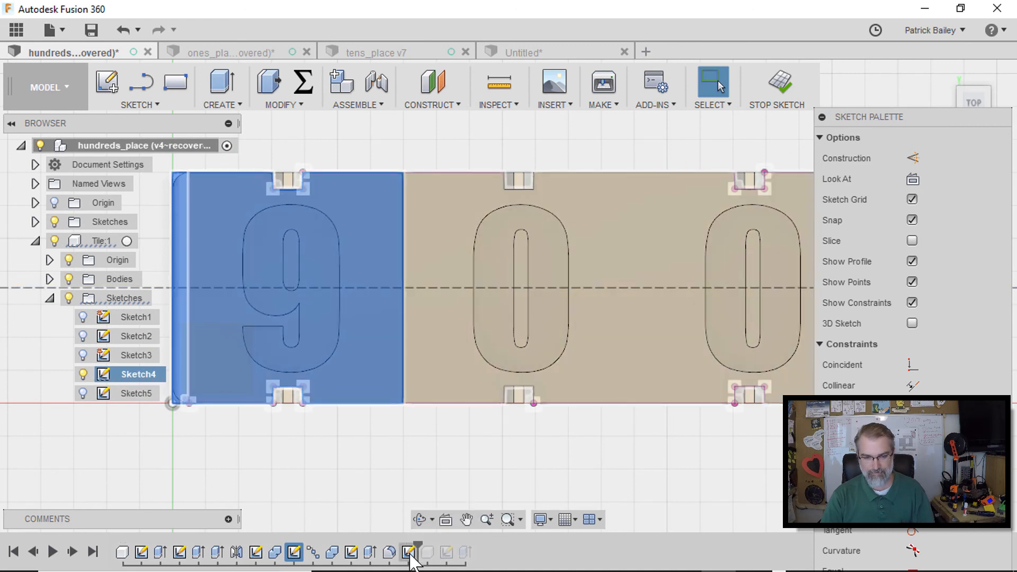
pyautogui.rightClick(410, 554)
pyautogui.click(375, 482)
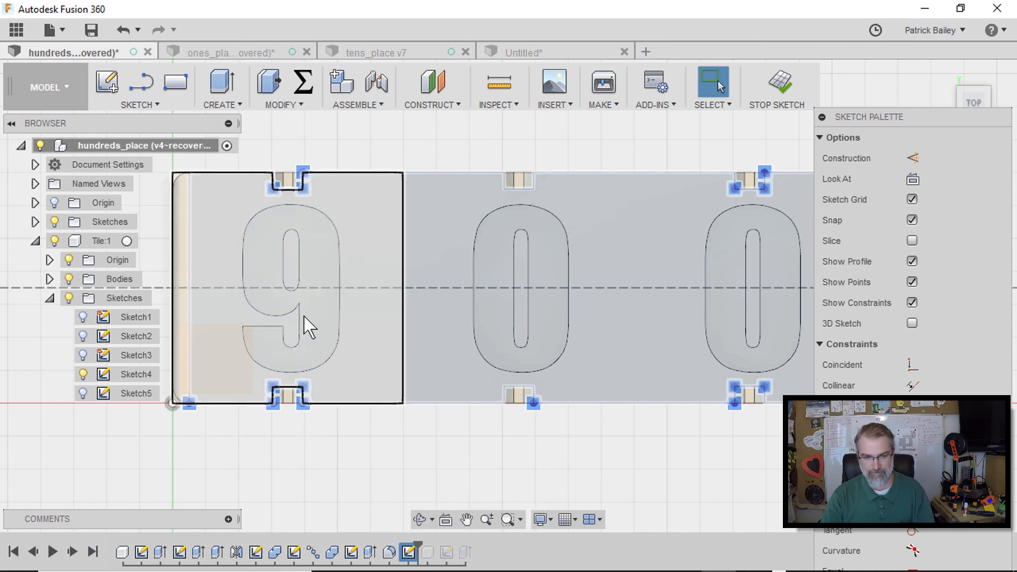
pyautogui.click(307, 325)
pyautogui.click(305, 493)
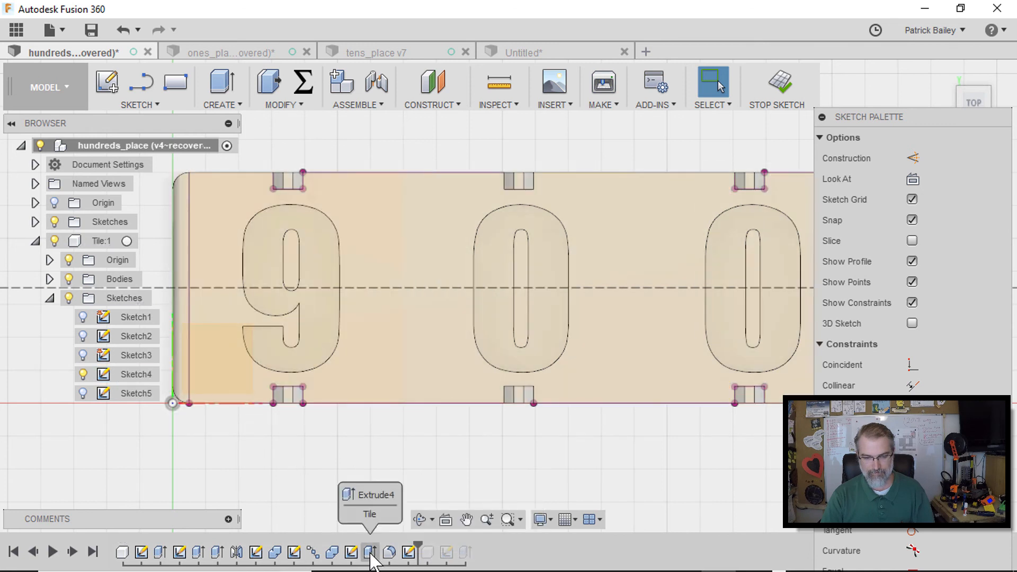
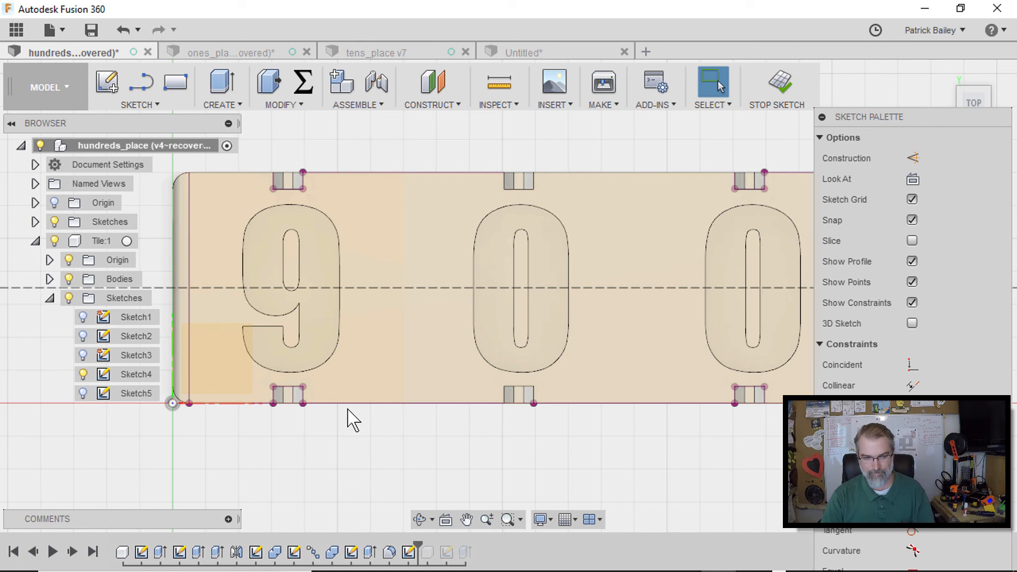
# Check the 9 text's settings in the hundreds_place design, then in the Untitled design set the 6 text's font to Impact
pyautogui.doubleClick(242, 373)
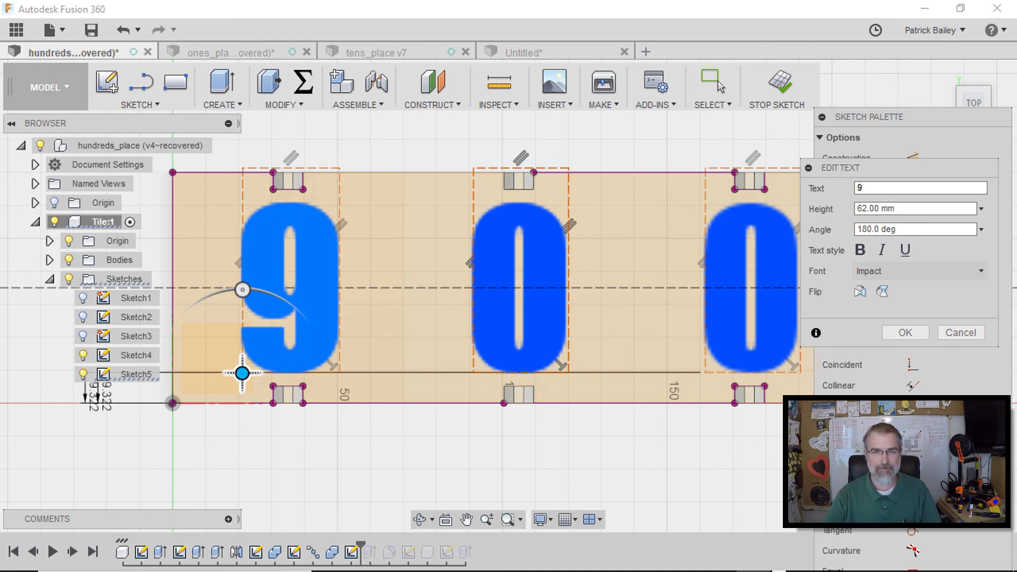
pyautogui.click(529, 53)
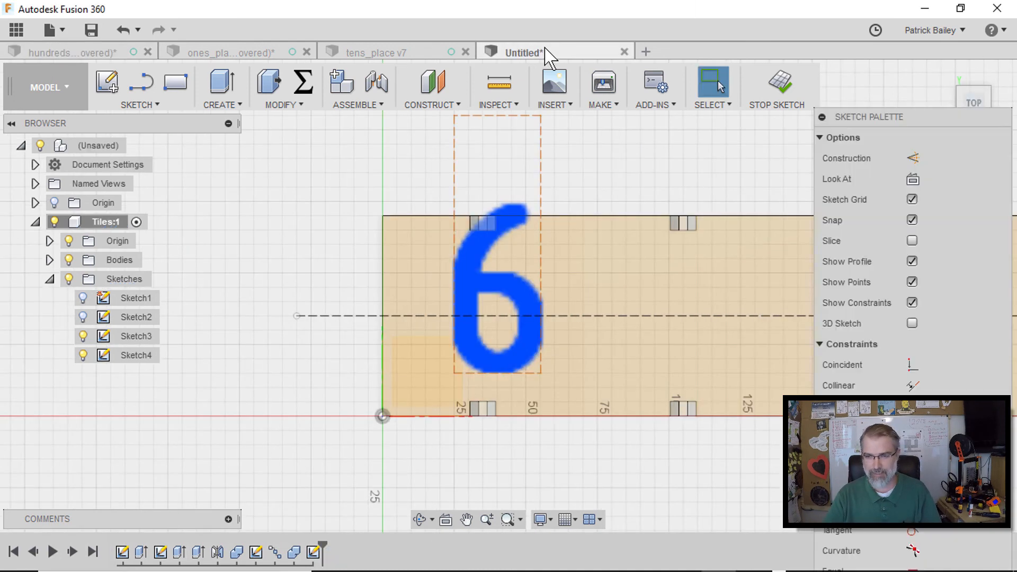
pyautogui.doubleClick(508, 293)
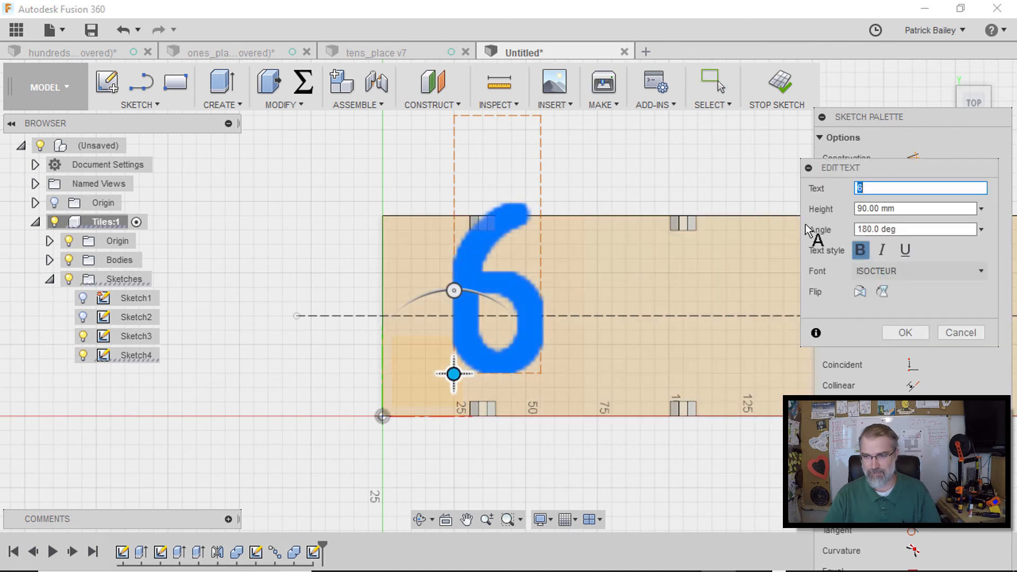
pyautogui.click(872, 272)
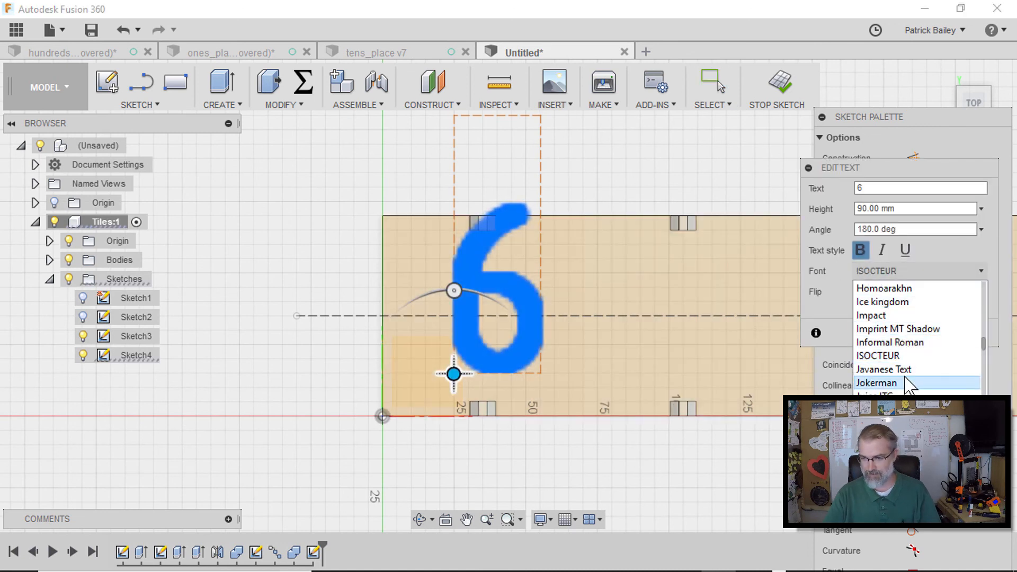
pyautogui.click(872, 315)
# Set the 6 text's height to 62 mm, nudge it slightly down and left, and confirm the text edit
pyautogui.moveTo(881, 209); pyautogui.dragTo(832, 225)
pyautogui.write('62')
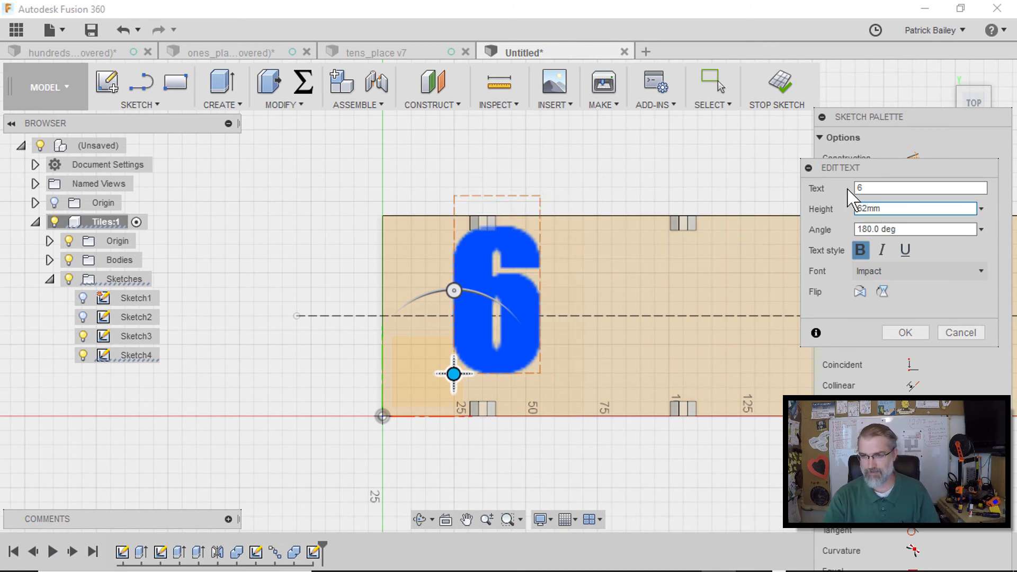
pyautogui.click(878, 183)
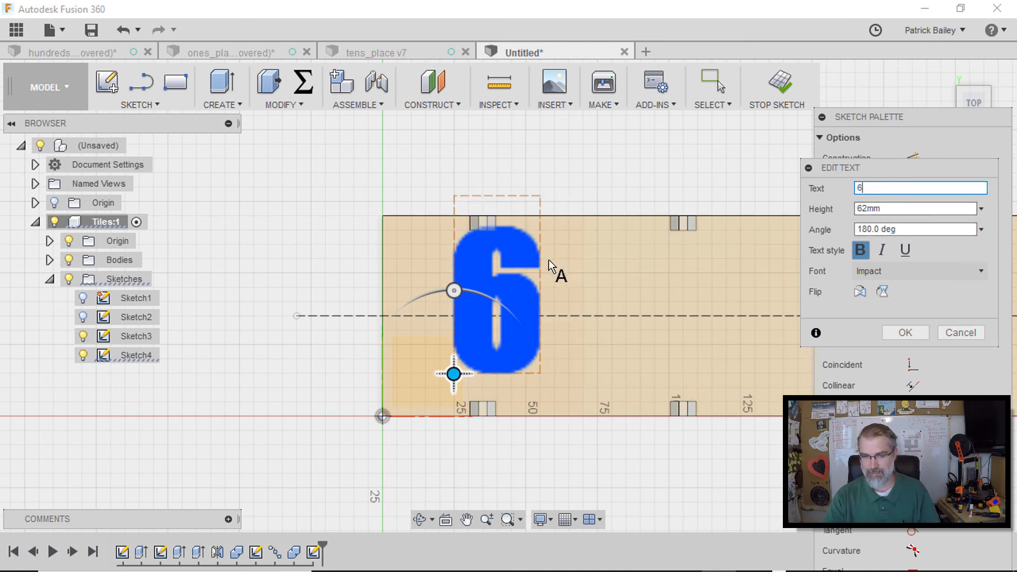
pyautogui.moveTo(454, 373); pyautogui.dragTo(444, 390)
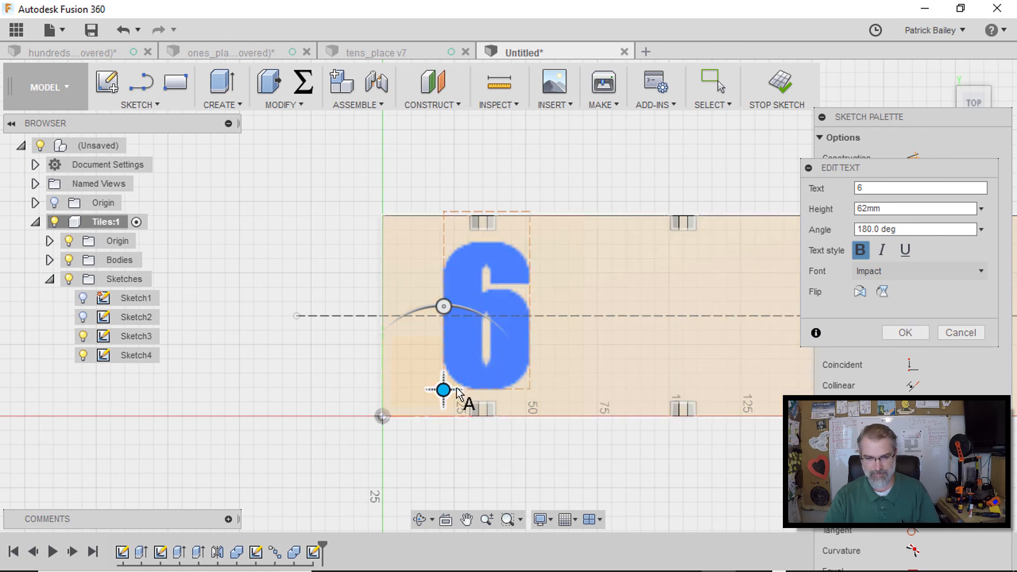
pyautogui.moveTo(444, 390); pyautogui.dragTo(441, 390)
pyautogui.click(913, 331)
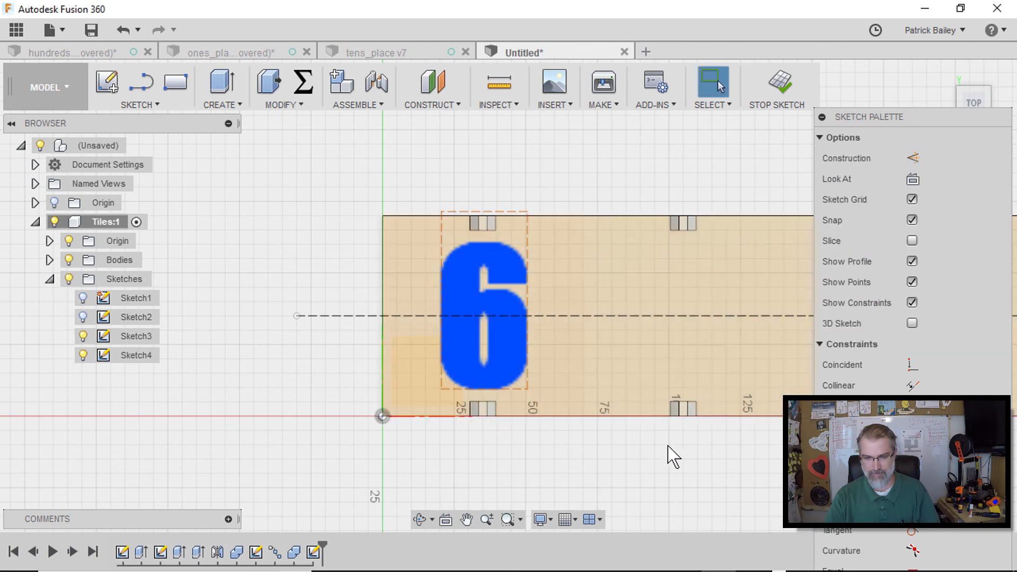
# Copy the 6 text about 70 mm along the strip onto the second tile
pyautogui.moveTo(636, 440)
pyautogui.mouseDown(button='middle')
pyautogui.moveTo(533, 379)
pyautogui.moveTo(447, 408)
pyautogui.mouseUp(button='middle')
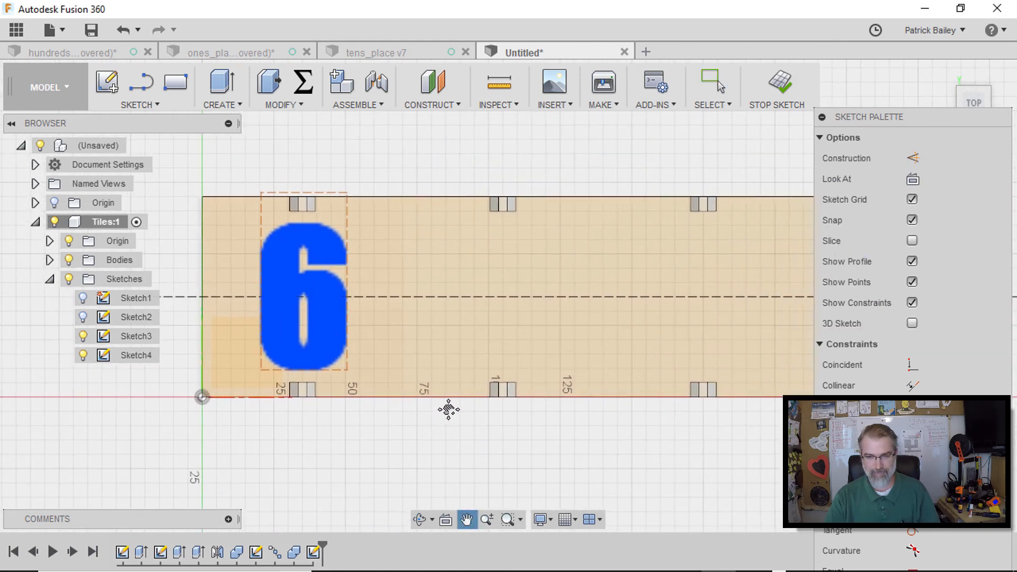
pyautogui.click(301, 336)
pyautogui.press('m')
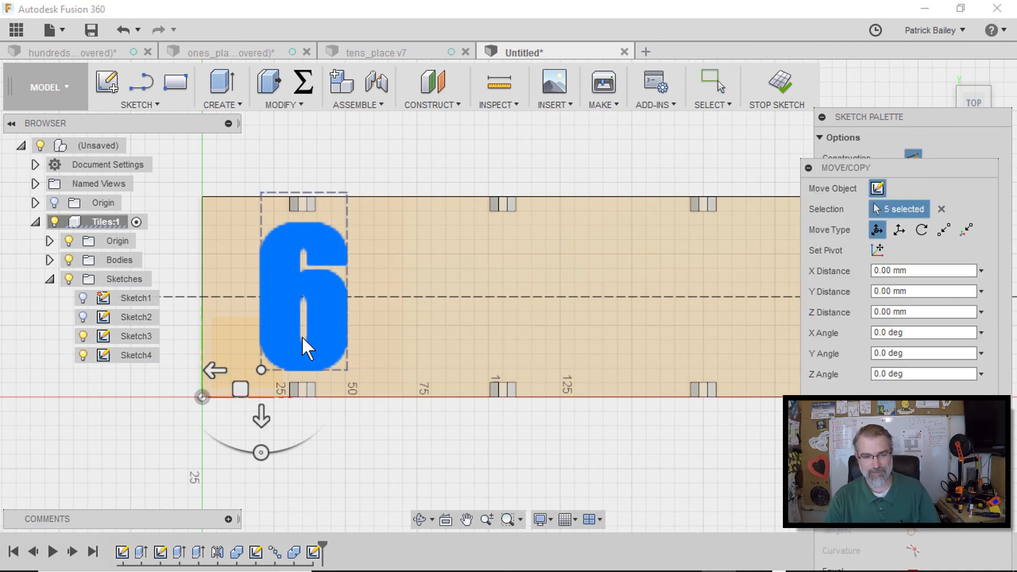
pyautogui.moveTo(233, 389); pyautogui.dragTo(433, 392)
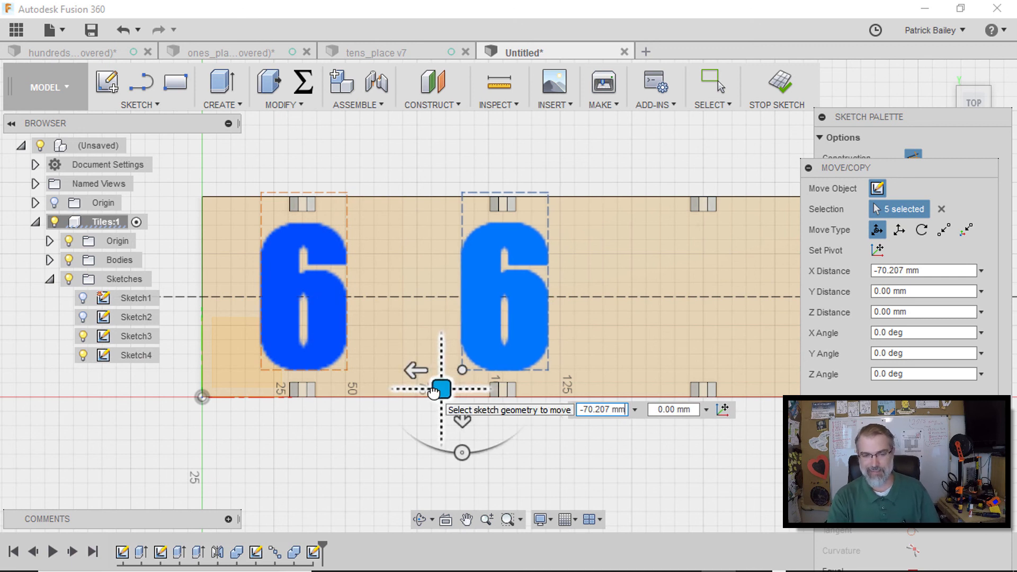
pyautogui.press('Return')
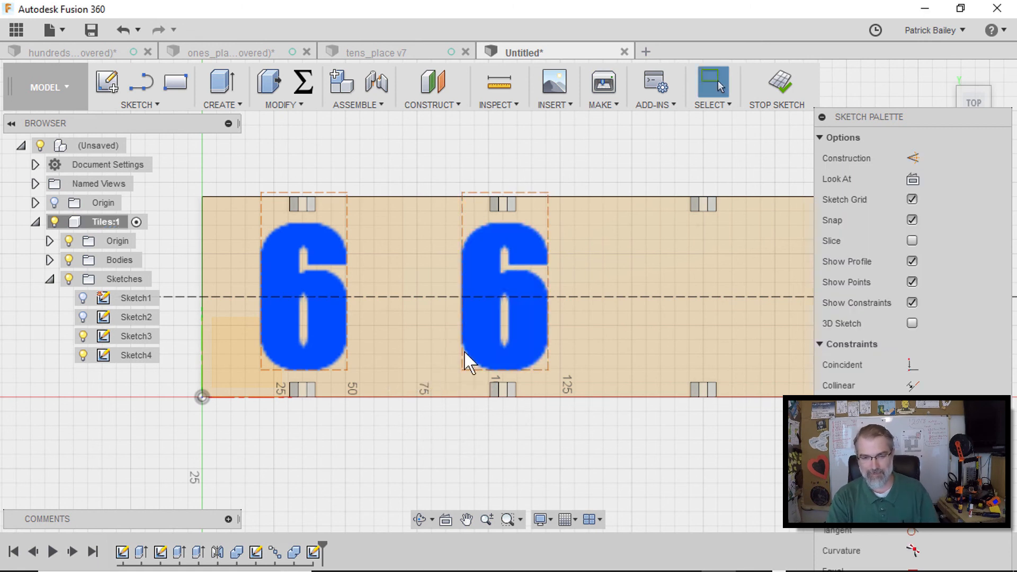
# Copy the second 6 text about 70 mm further along onto the third tile
pyautogui.click(472, 323)
pyautogui.press('m')
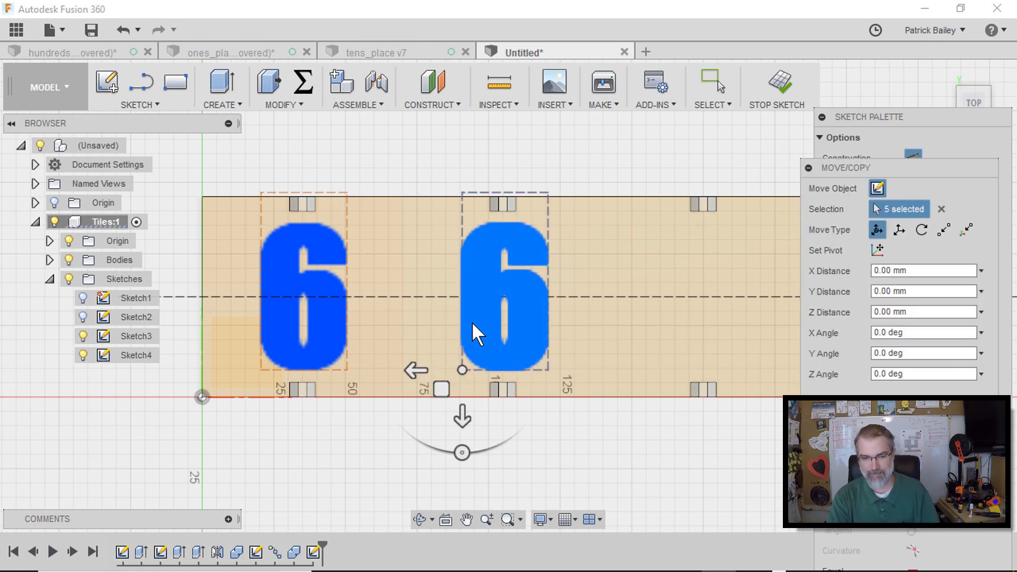
pyautogui.moveTo(442, 389); pyautogui.dragTo(641, 391)
pyautogui.moveTo(561, 466); pyautogui.dragTo(390, 436, button='middle')
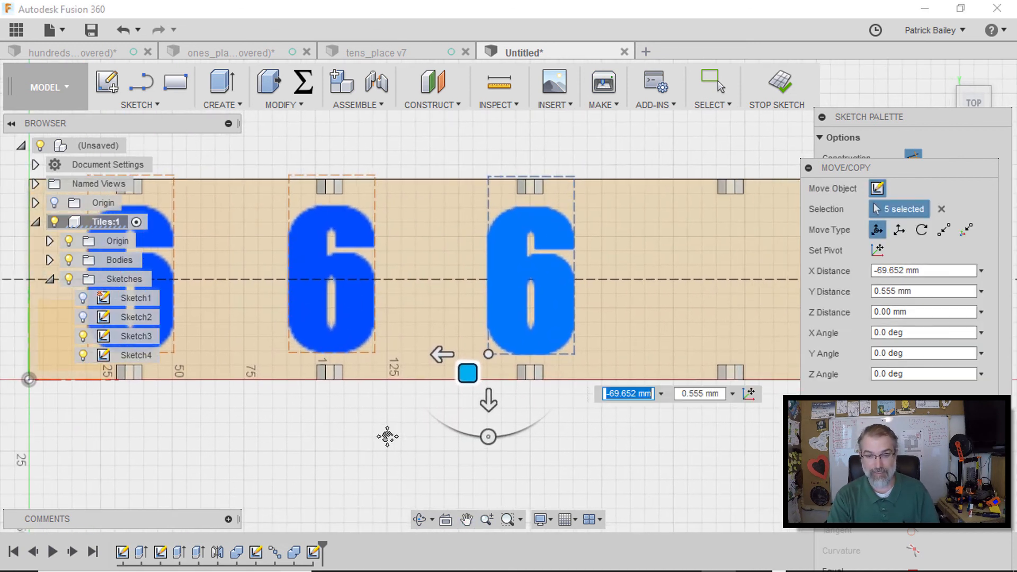
pyautogui.press('Return')
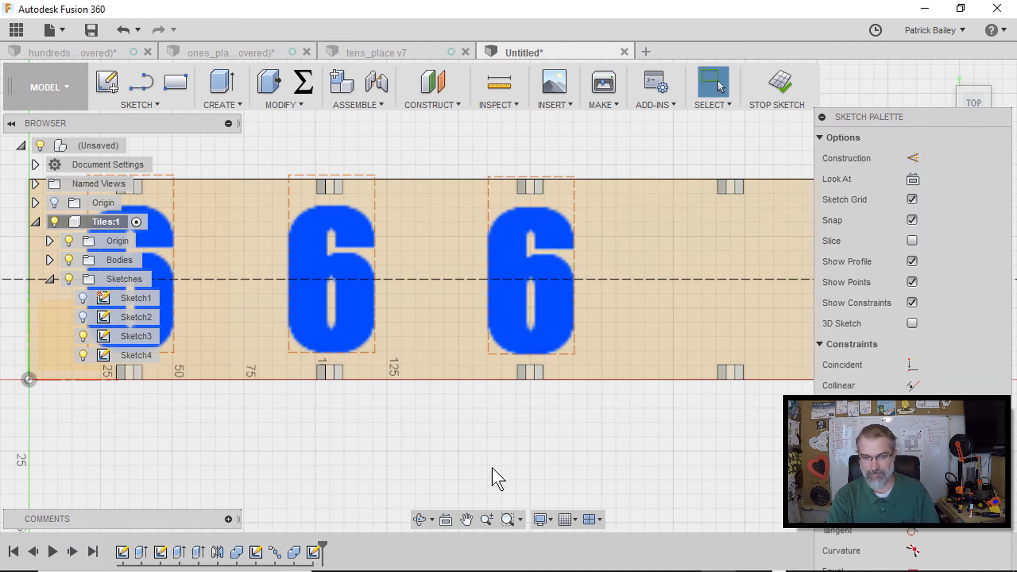
# Copy the third 6 text about 70 mm further along onto the fourth tile
pyautogui.press('m')
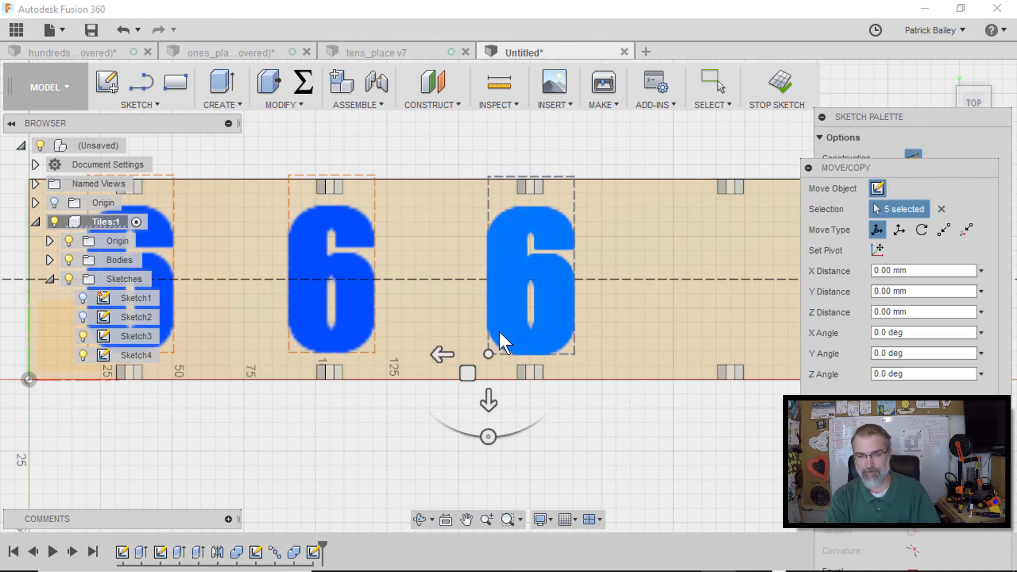
pyautogui.moveTo(466, 369); pyautogui.dragTo(668, 370)
pyautogui.press('Return')
# Dimension the first 6 text's vertical offset above the origin as 9 mm
pyautogui.moveTo(279, 443); pyautogui.dragTo(362, 427, button='middle')
pyautogui.scroll(-4, 359, 431)
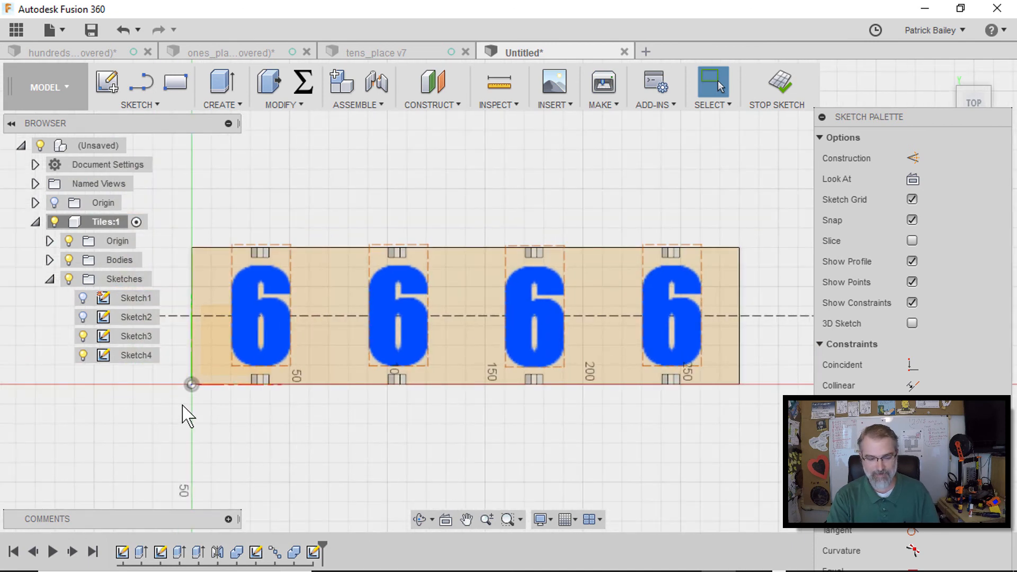
pyautogui.press('d')
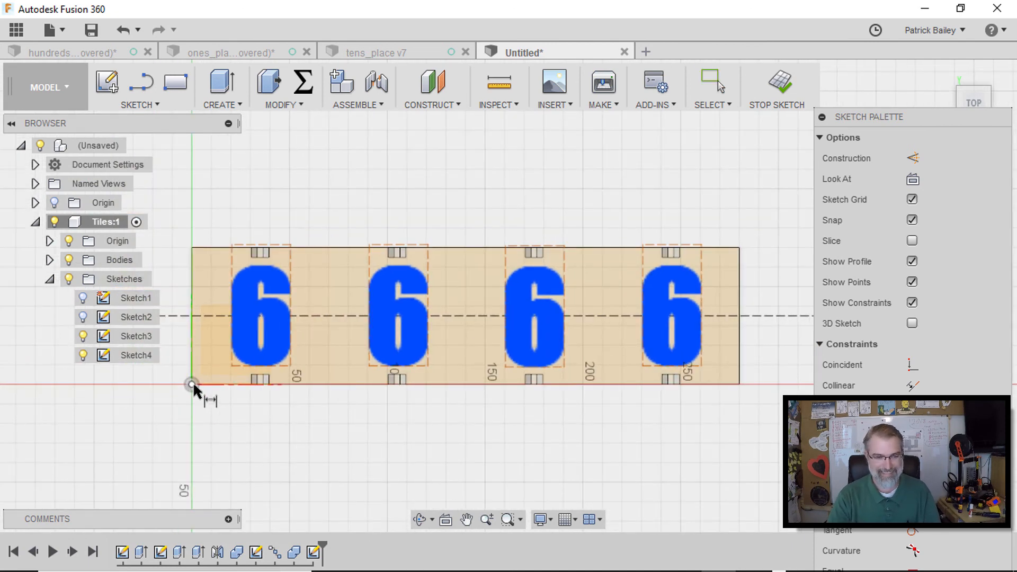
pyautogui.click(192, 384)
pyautogui.click(231, 366)
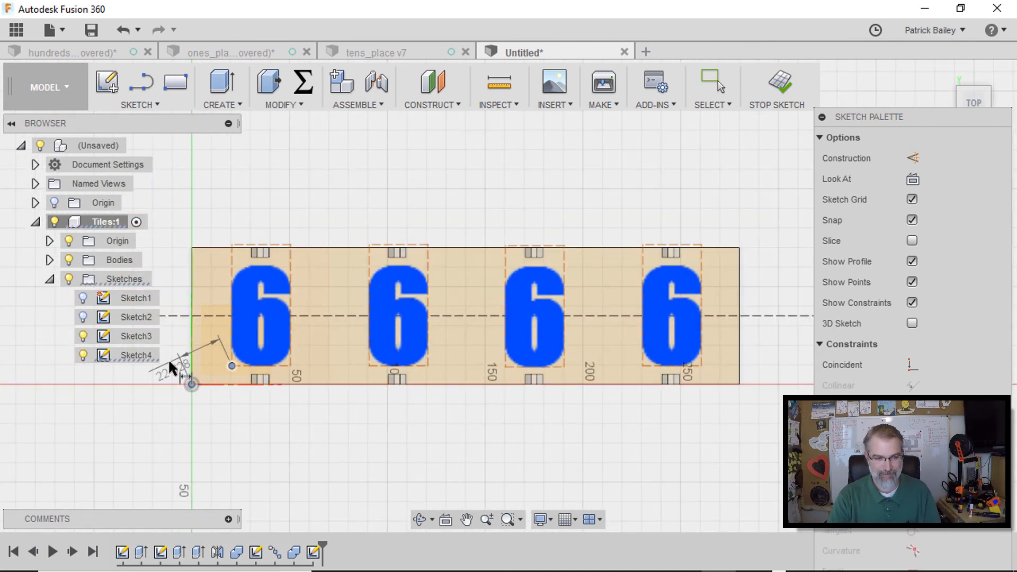
pyautogui.click(159, 375)
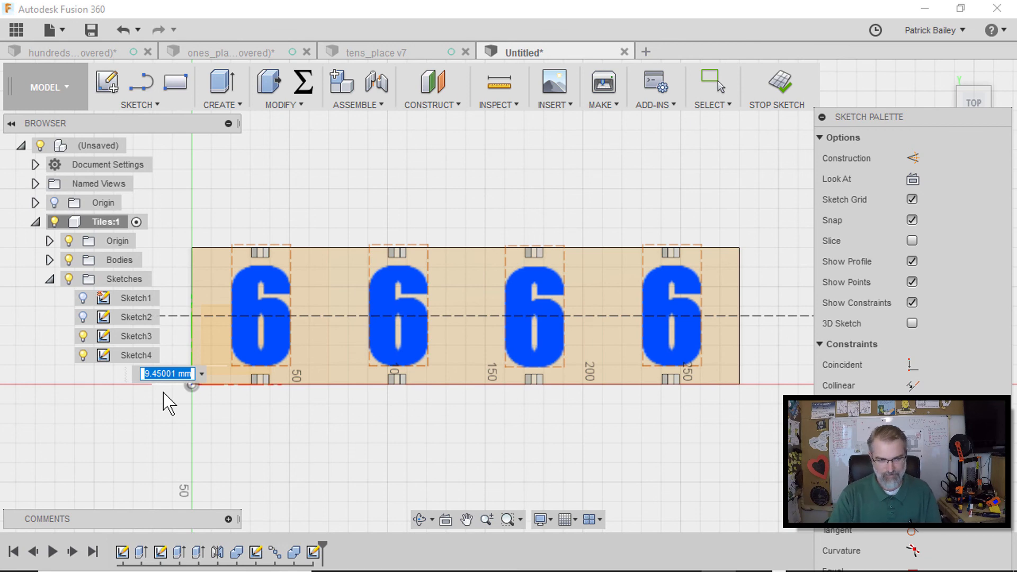
pyautogui.scroll(5, 168, 404)
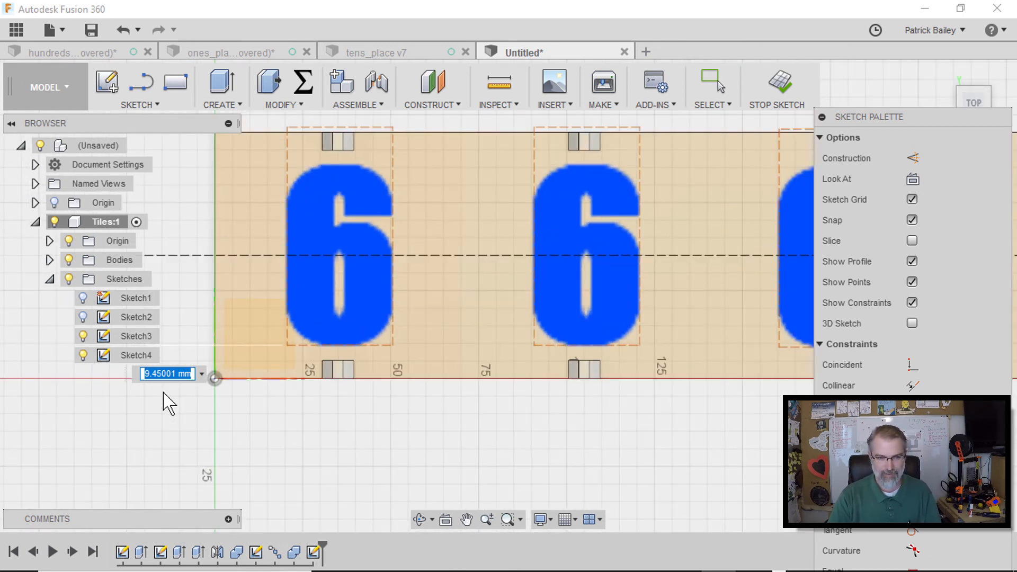
pyautogui.write('6')
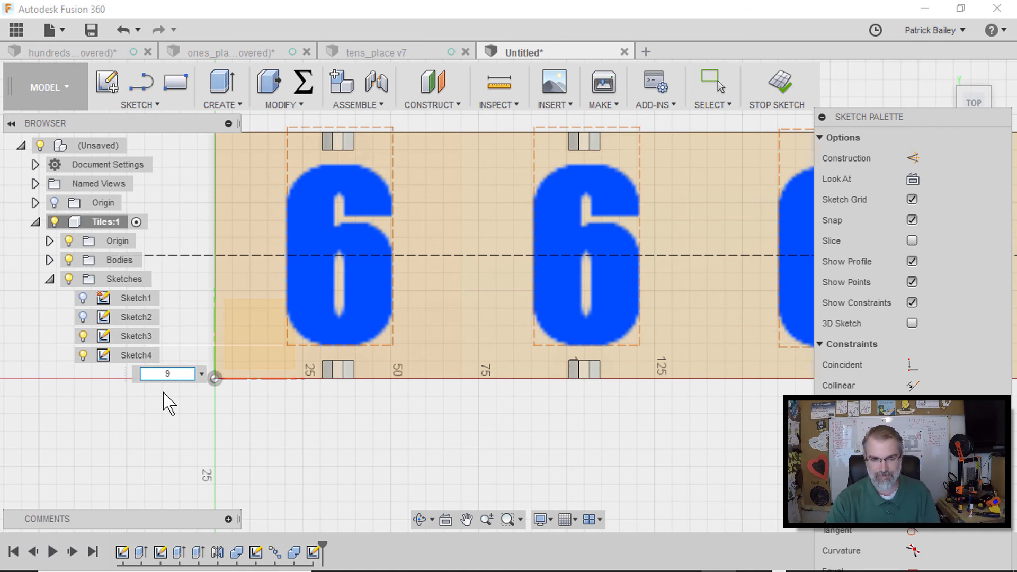
pyautogui.press('Return')
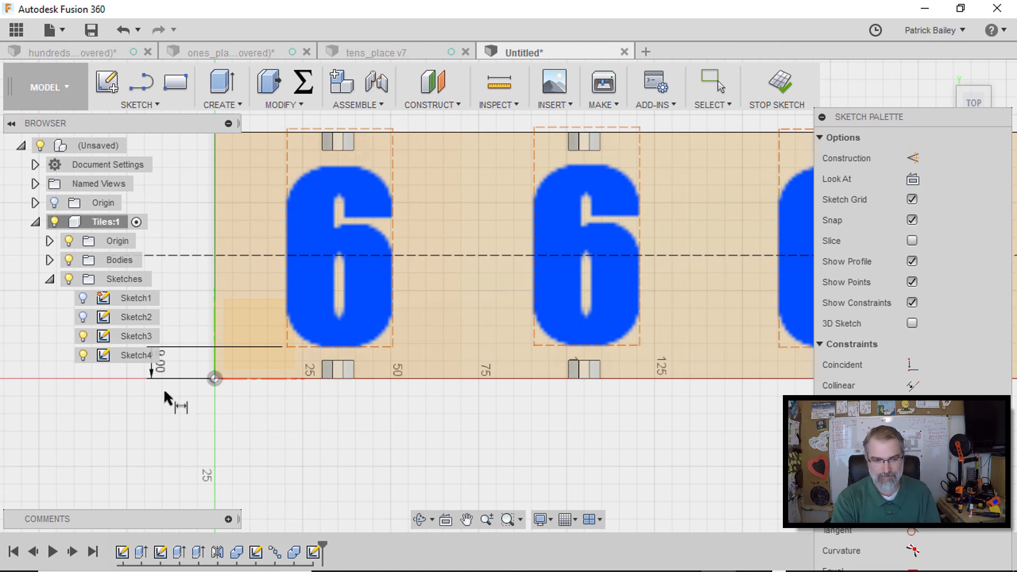
# Dimension the first 6 text's corner horizontally from the origin as 50 mm
pyautogui.click(394, 348)
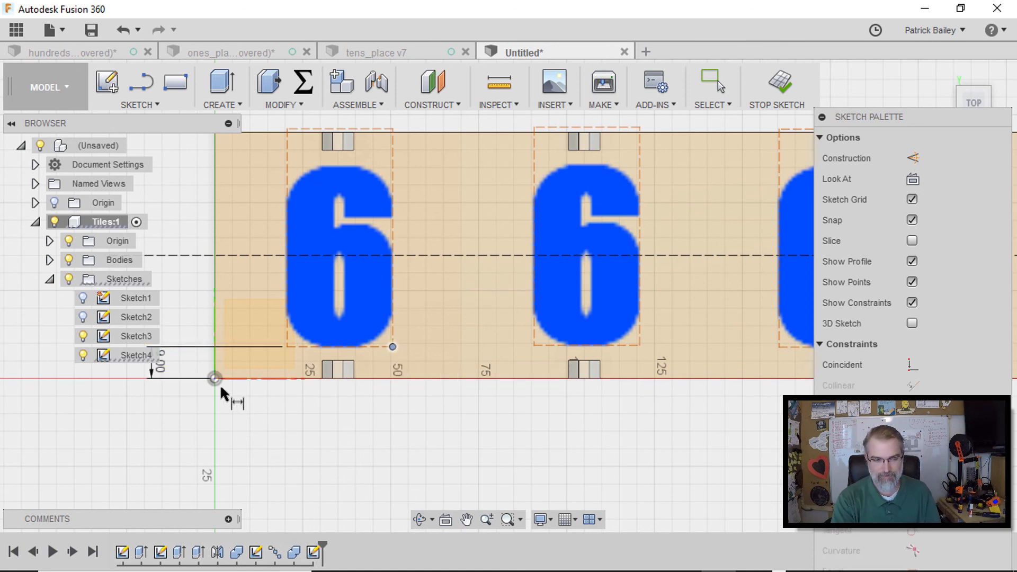
pyautogui.click(215, 378)
pyautogui.click(260, 429)
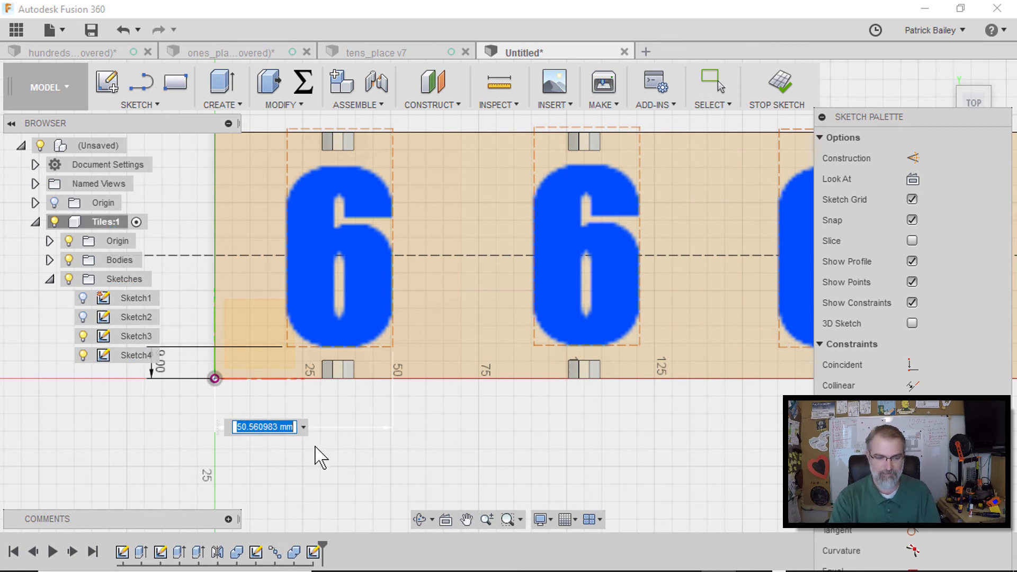
pyautogui.write('50')
pyautogui.press('Return')
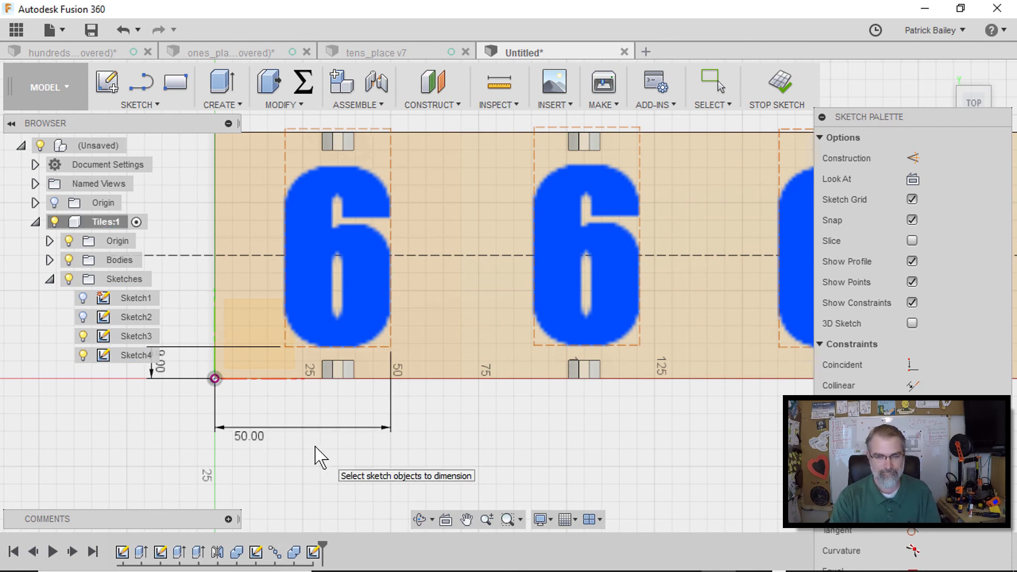
# Dimension the spacing between the first and second 6 texts as 70 mm
pyautogui.scroll(-1, 437, 462)
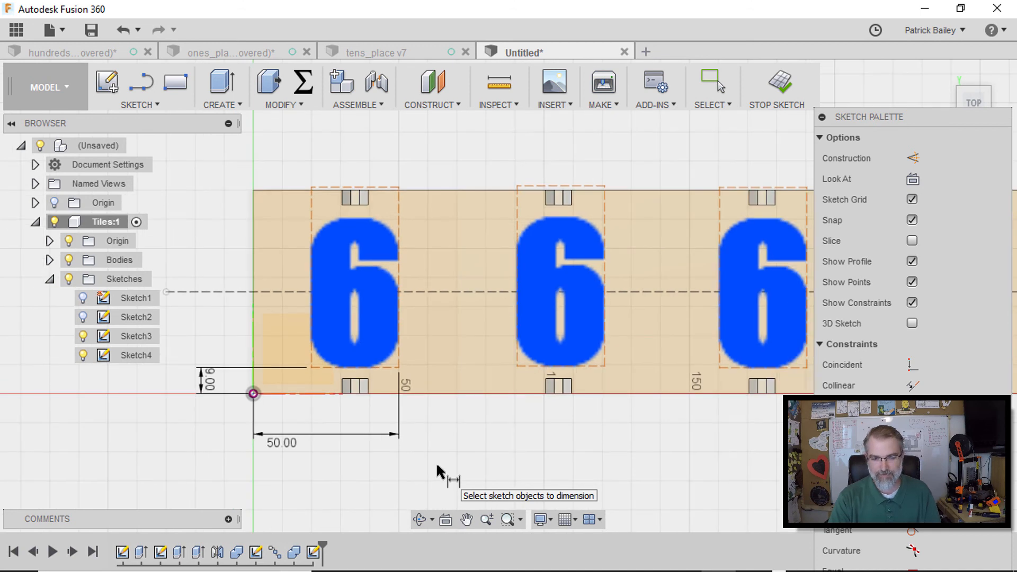
pyautogui.scroll(-1, 437, 462)
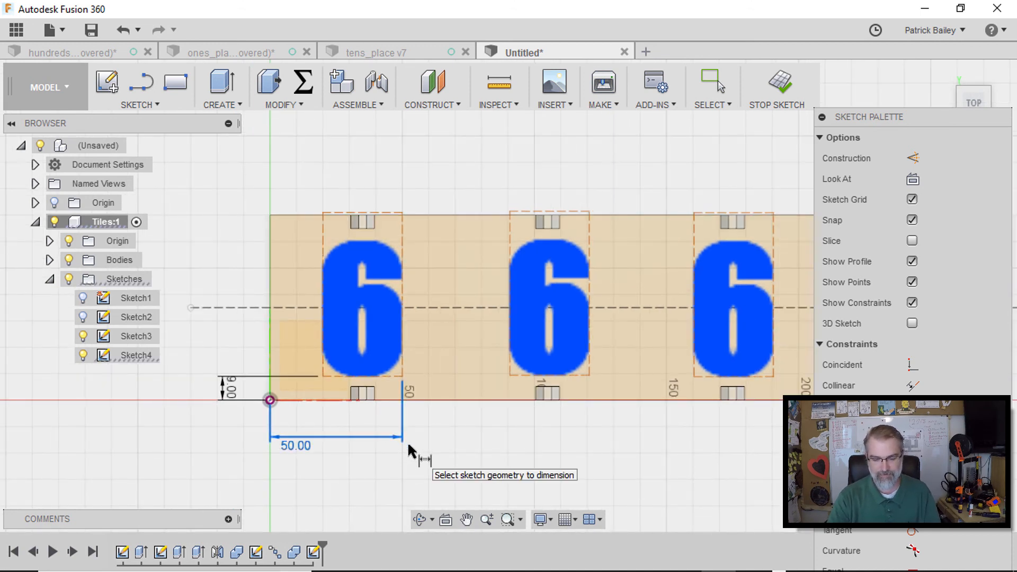
pyautogui.click(402, 377)
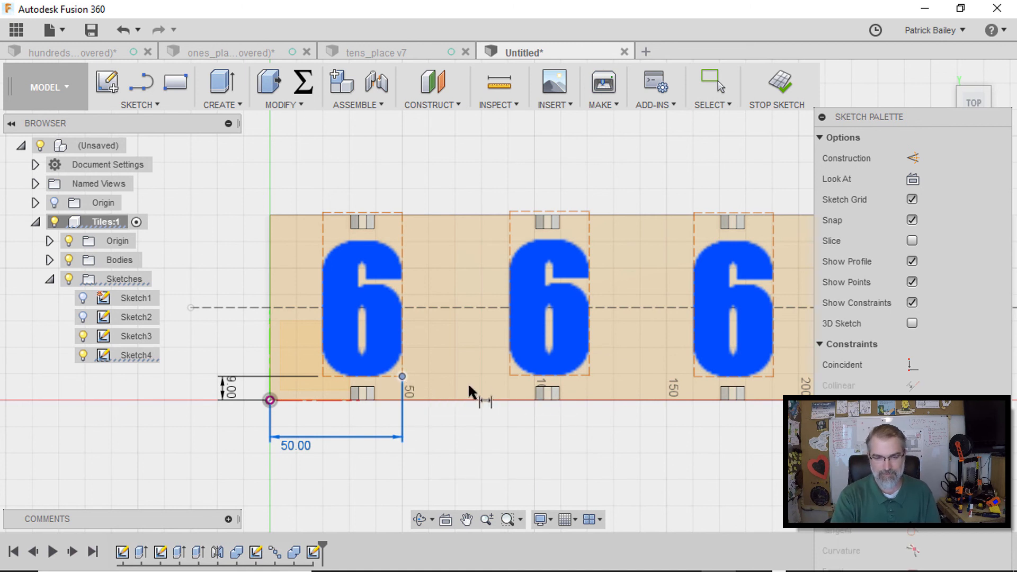
pyautogui.click(589, 376)
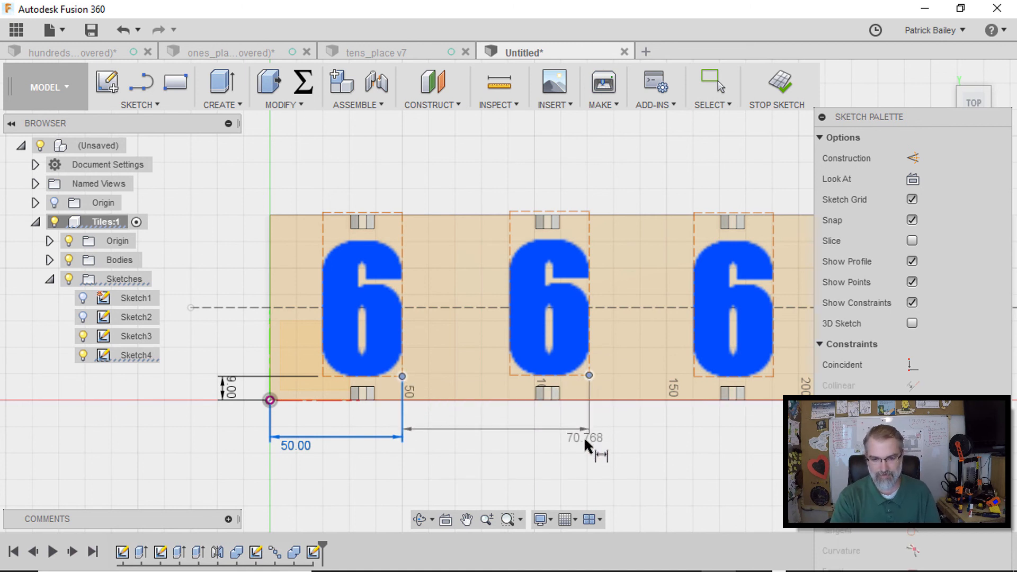
pyautogui.click(585, 444)
pyautogui.write('70')
pyautogui.press('Return')
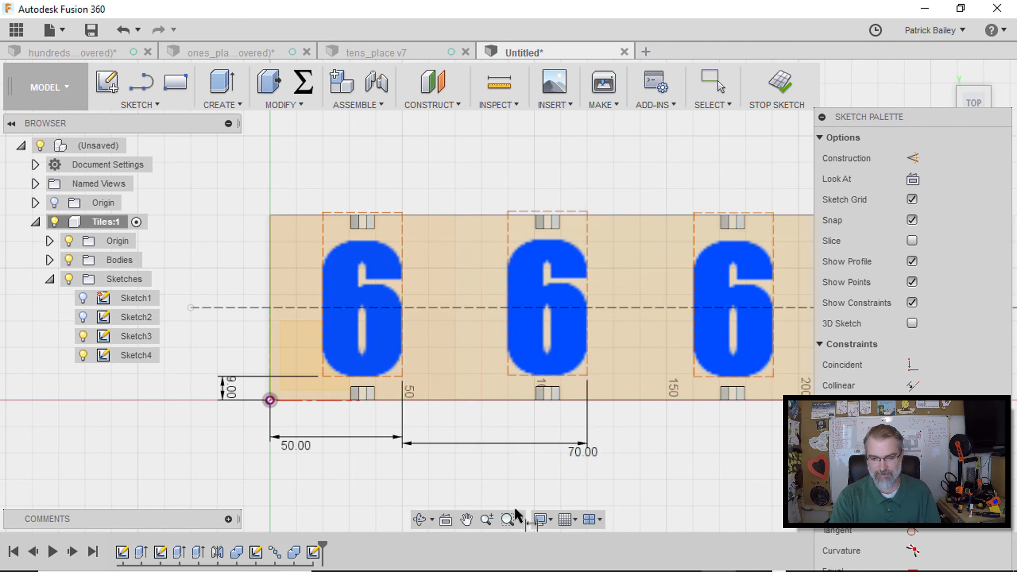
# Dimension the spacing between the second and third 6 texts as 70 mm
pyautogui.moveTo(445, 465)
pyautogui.mouseDown(button='middle')
pyautogui.moveTo(420, 454)
pyautogui.moveTo(263, 449)
pyautogui.mouseUp(button='middle')
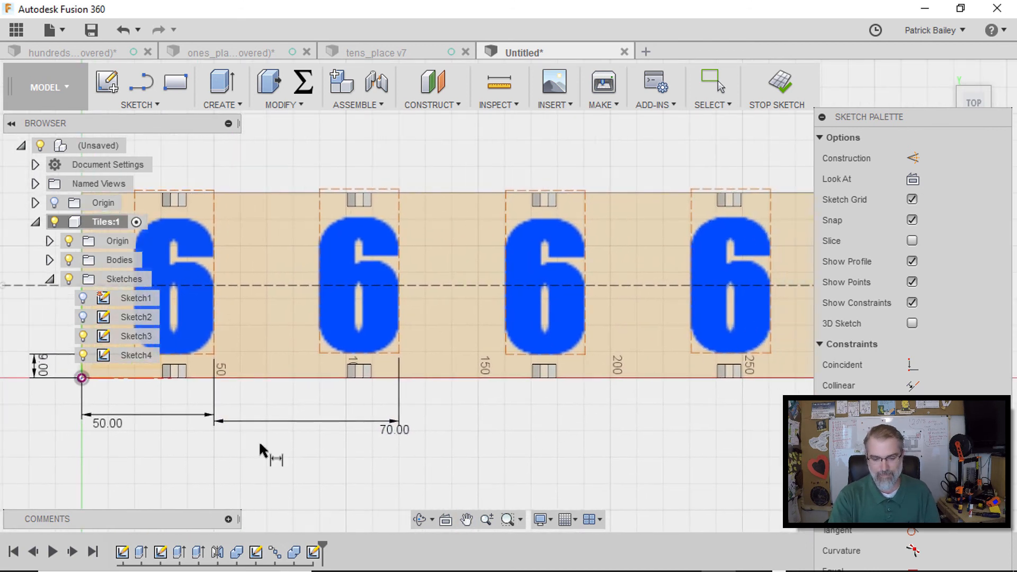
pyautogui.click(399, 353)
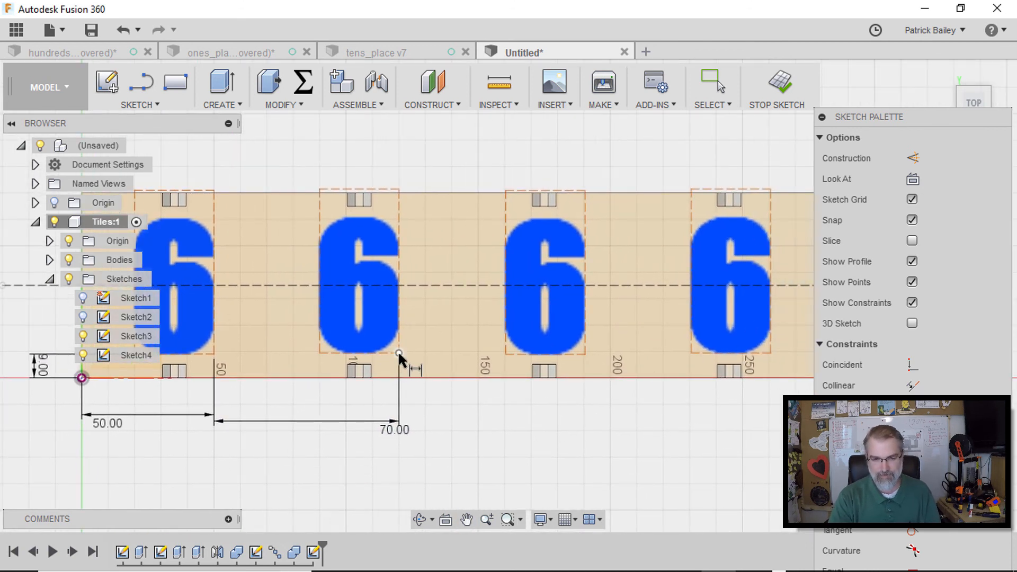
pyautogui.click(586, 353)
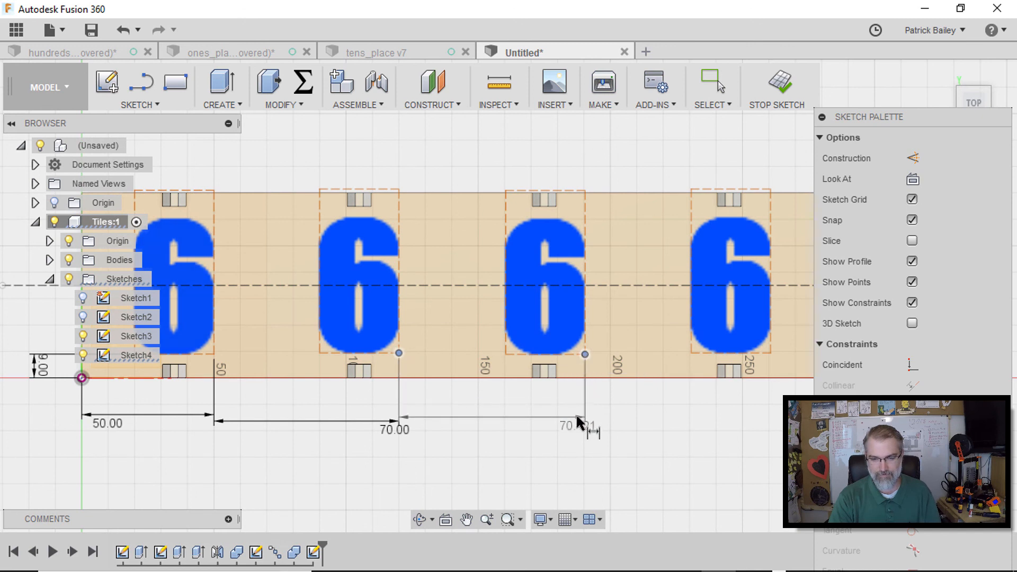
pyautogui.click(577, 413)
pyautogui.write('70')
pyautogui.press('Return')
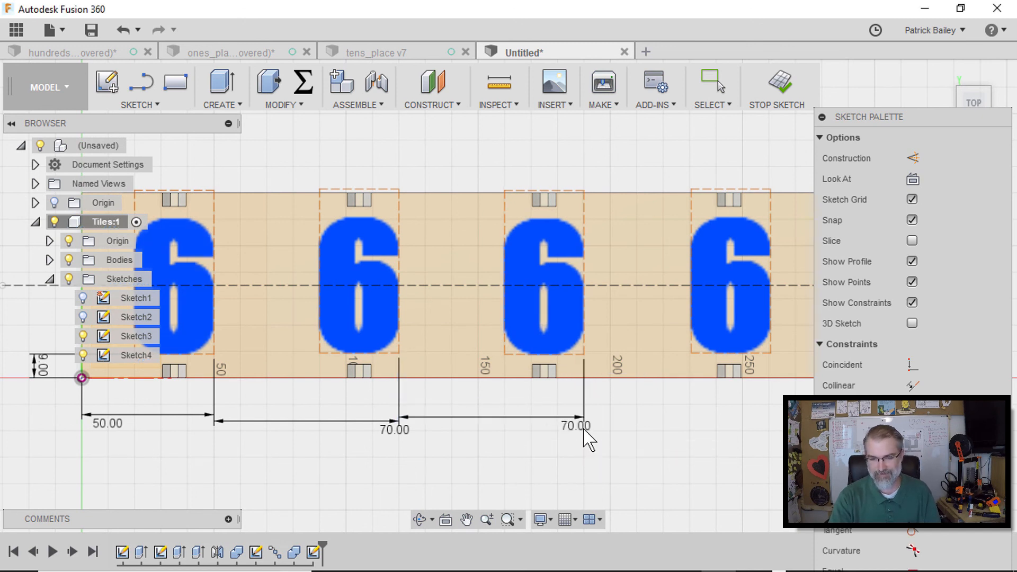
# Dimension the spacing between the third and fourth 6 texts as 70 mm
pyautogui.click(584, 354)
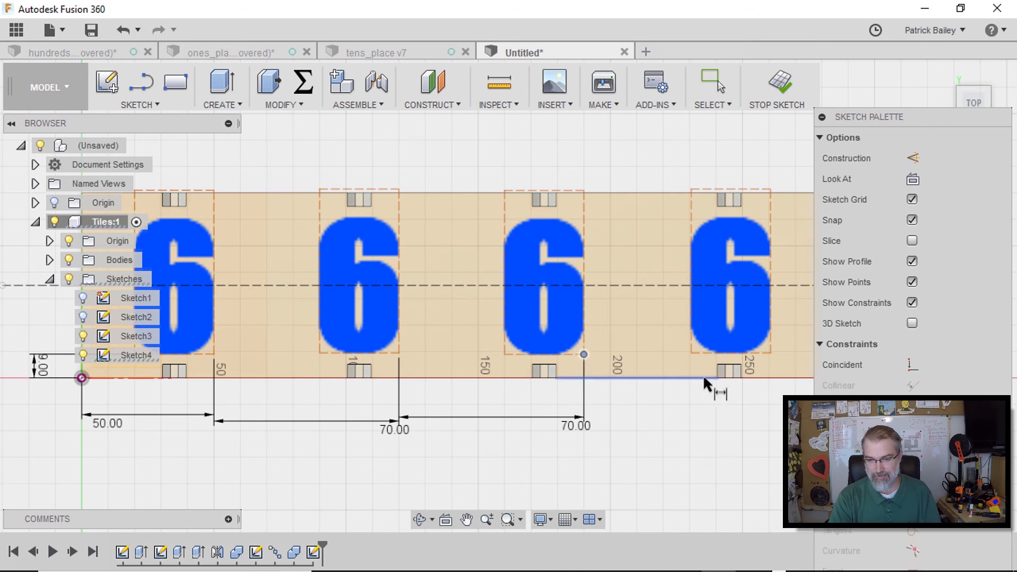
pyautogui.click(771, 354)
pyautogui.click(763, 430)
pyautogui.write('70')
pyautogui.press('Return')
# Dimension the second 6 text's vertical offset above the origin as 9 mm
pyautogui.moveTo(659, 447); pyautogui.dragTo(715, 439, button='middle')
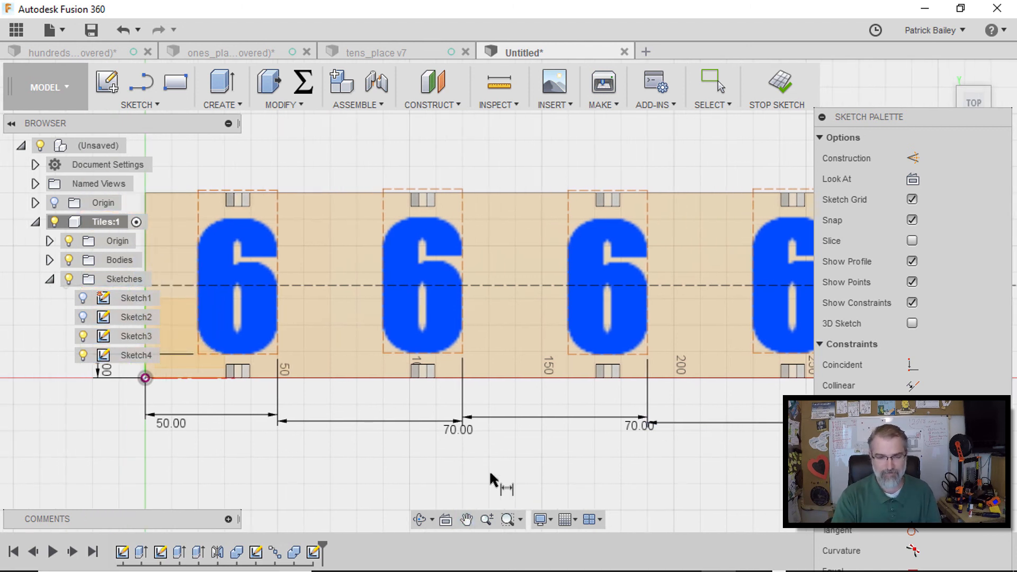
pyautogui.moveTo(431, 472); pyautogui.dragTo(513, 477, button='middle')
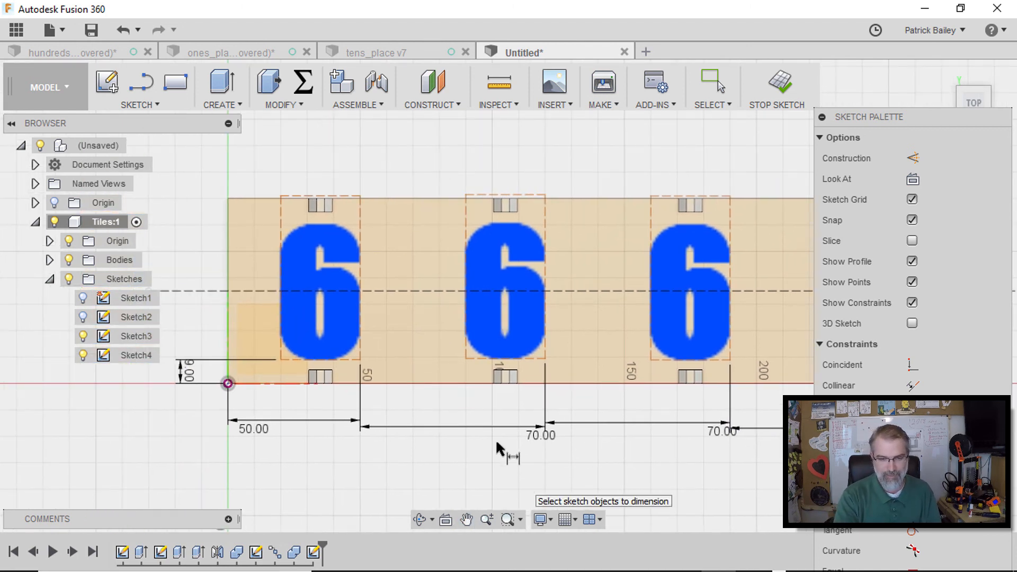
pyautogui.click(228, 383)
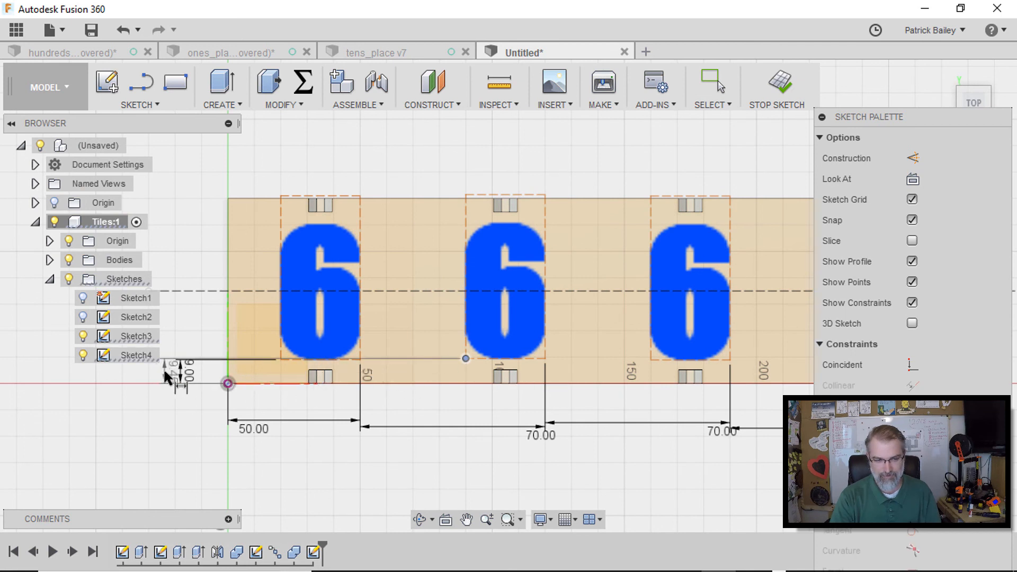
pyautogui.click(165, 374)
pyautogui.write('9')
pyautogui.press('Return')
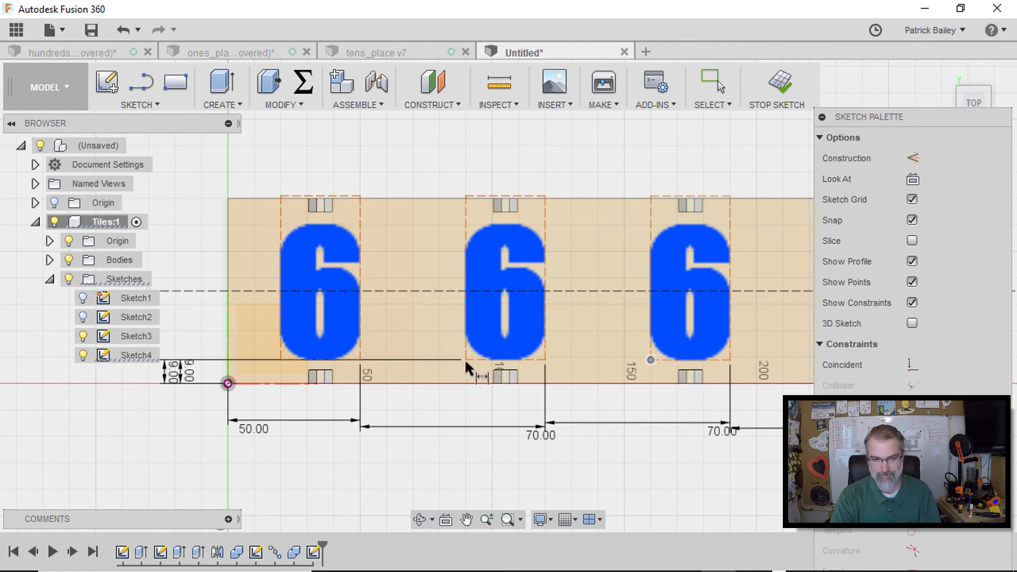
# Dimension the third 6 text's vertical offset above the origin as 9 mm
pyautogui.click(228, 383)
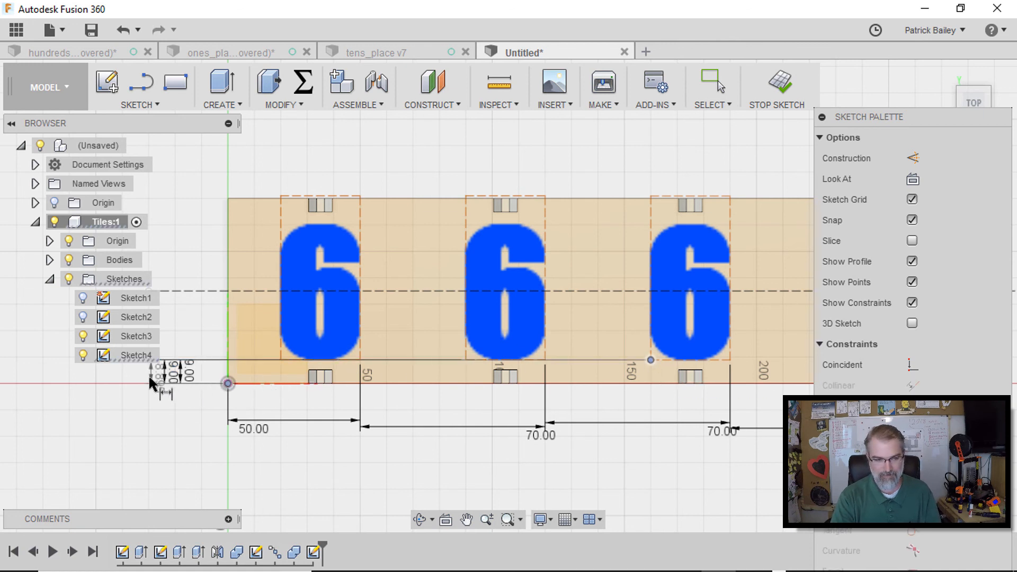
pyautogui.click(144, 380)
pyautogui.write('9')
pyautogui.press('Return')
# Dimension the fourth 6 text's vertical offset above the origin as 9 mm
pyautogui.moveTo(373, 426); pyautogui.dragTo(179, 412, button='middle')
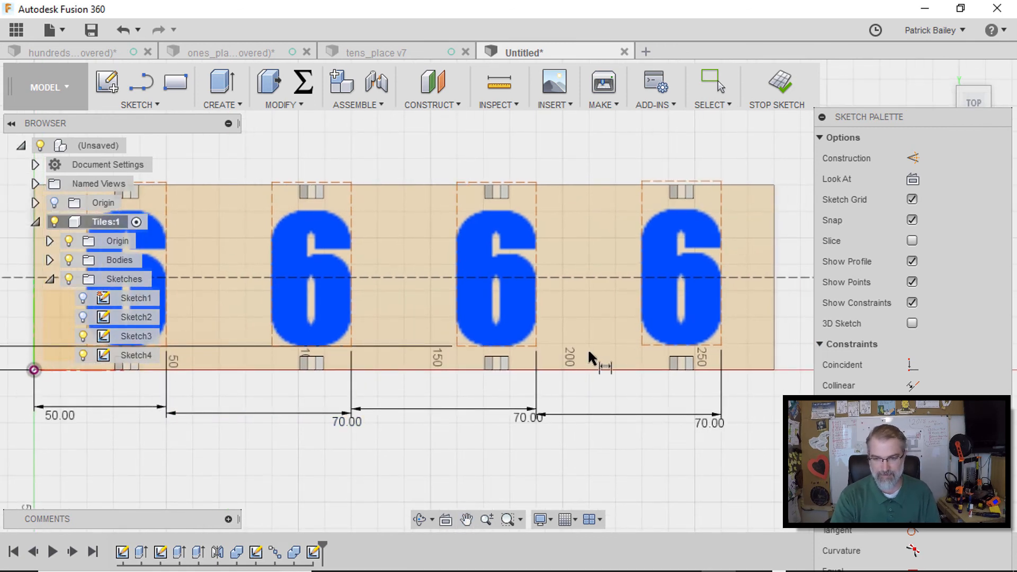
pyautogui.click(641, 346)
pyautogui.moveTo(341, 438)
pyautogui.mouseDown(button='middle')
pyautogui.moveTo(456, 448)
pyautogui.moveTo(207, 460)
pyautogui.mouseUp(button='middle')
pyautogui.click(639, 392)
pyautogui.click(705, 386)
pyautogui.press('Return')
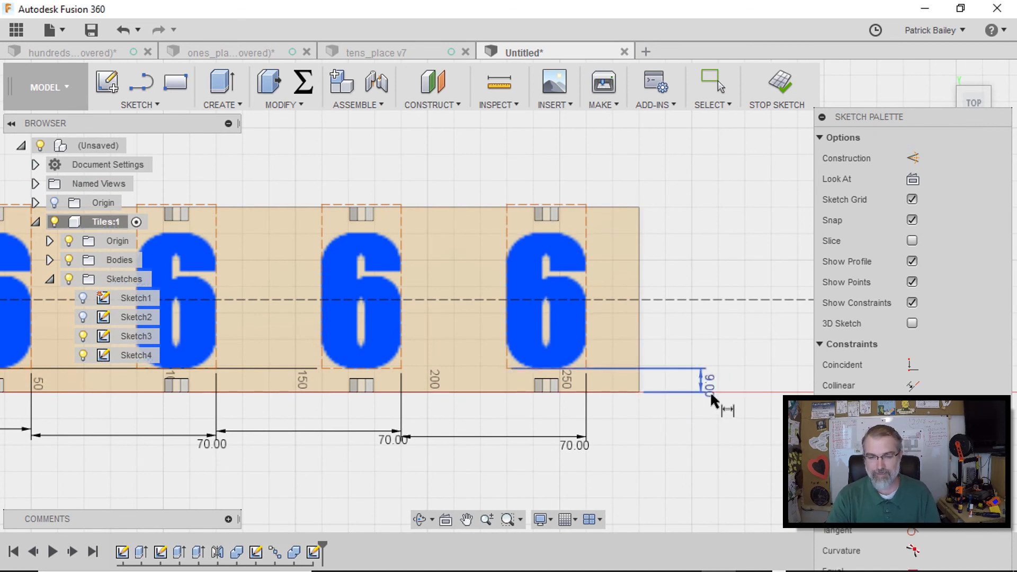
# Finish the sketch
pyautogui.scroll(1, 710, 392)
pyautogui.scroll(-3, 713, 400)
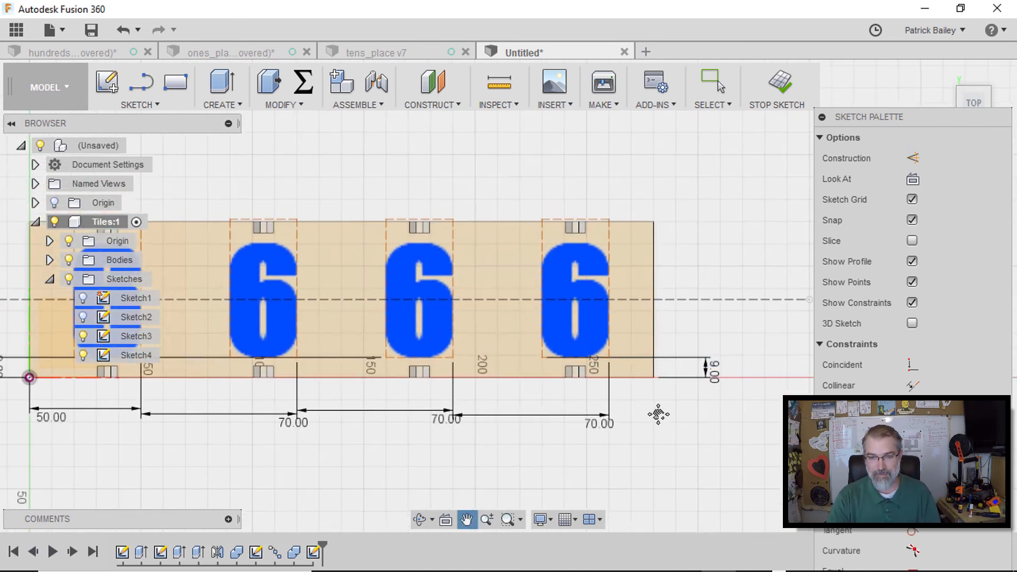
pyautogui.moveTo(656, 418); pyautogui.dragTo(691, 364, button='middle')
pyautogui.click(779, 85)
# Reopen Sketch4 for editing and change the second 6 text to 0
pyautogui.scroll(-1, 543, 368)
pyautogui.moveTo(544, 371); pyautogui.dragTo(620, 394, button='middle')
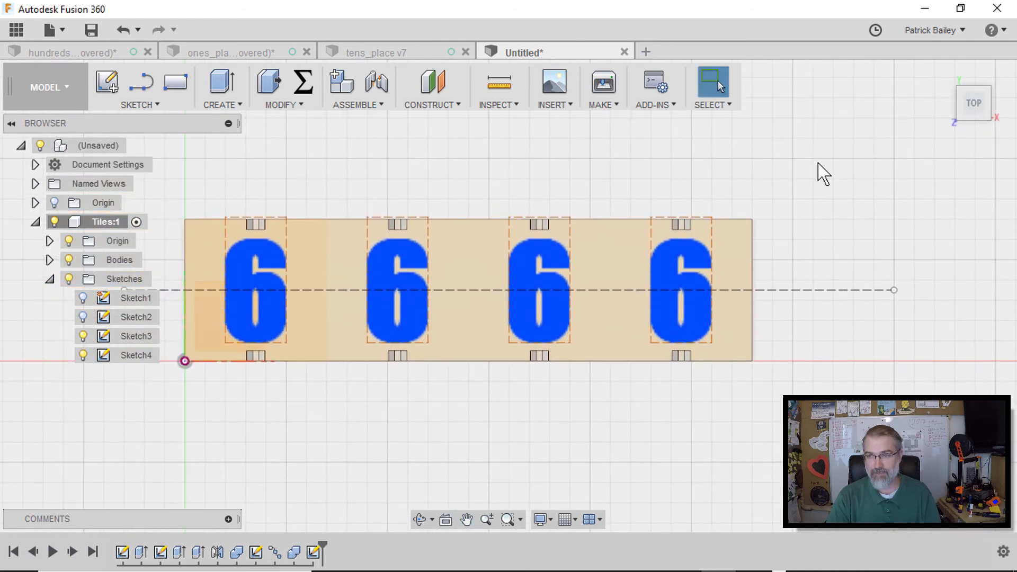
pyautogui.click(945, 72)
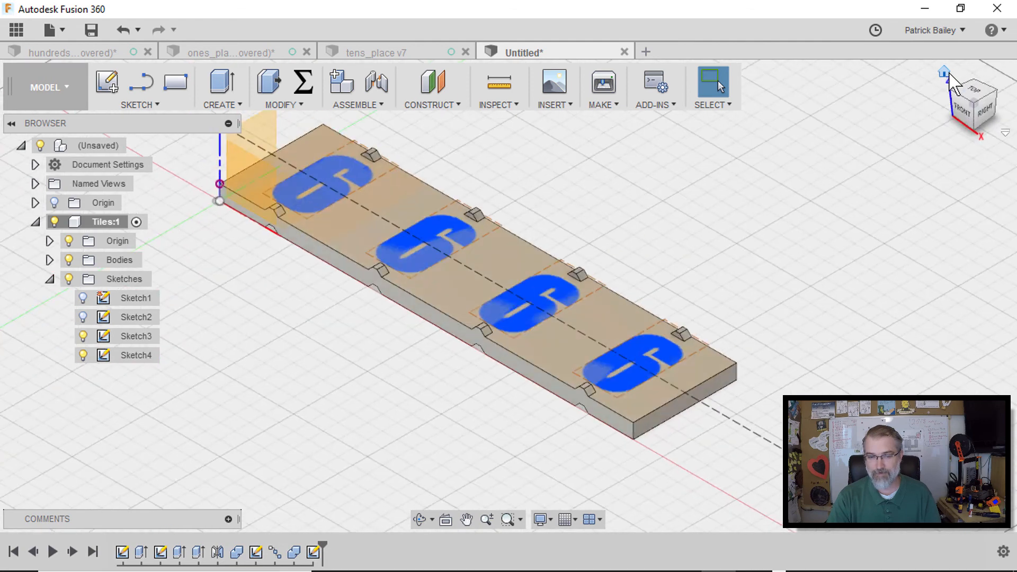
pyautogui.click(973, 92)
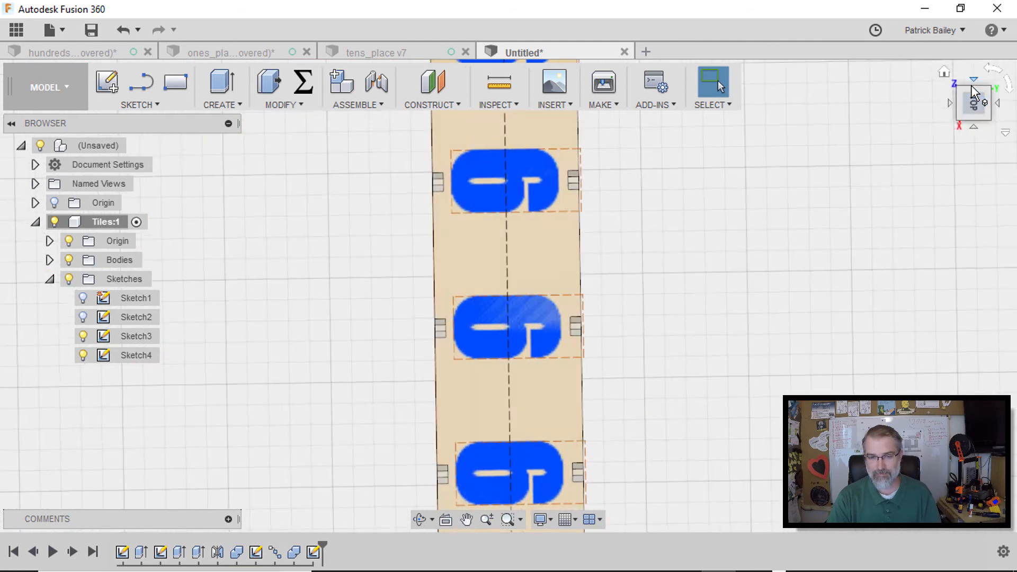
pyautogui.click(998, 74)
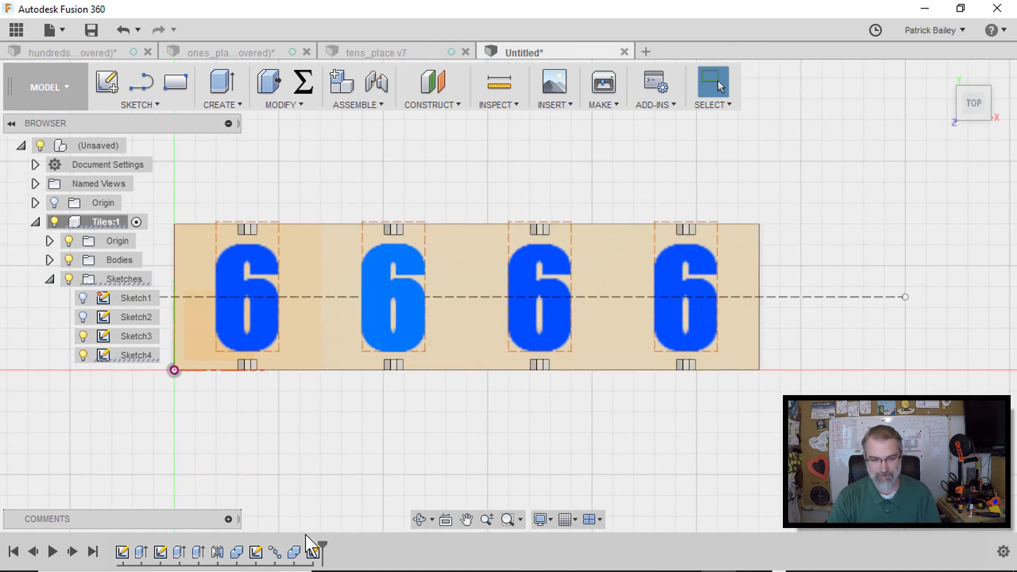
pyautogui.rightClick(314, 553)
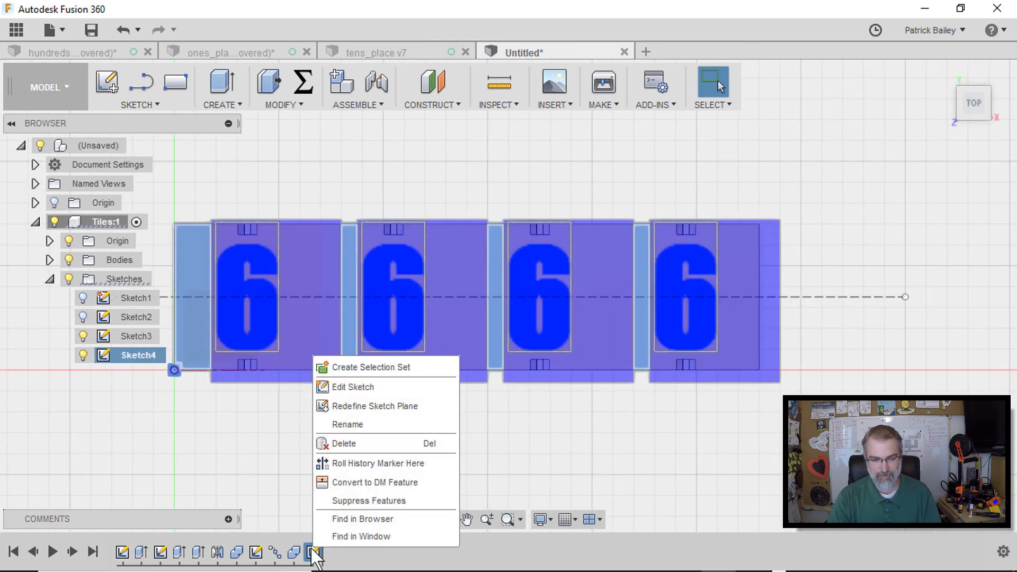
pyautogui.click(366, 389)
pyautogui.doubleClick(396, 317)
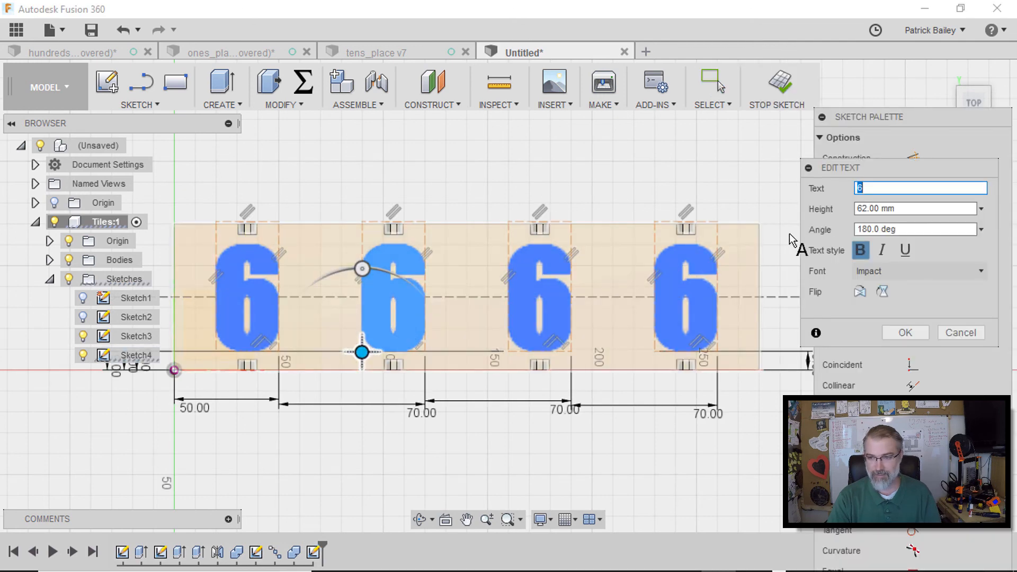
pyautogui.write('0')
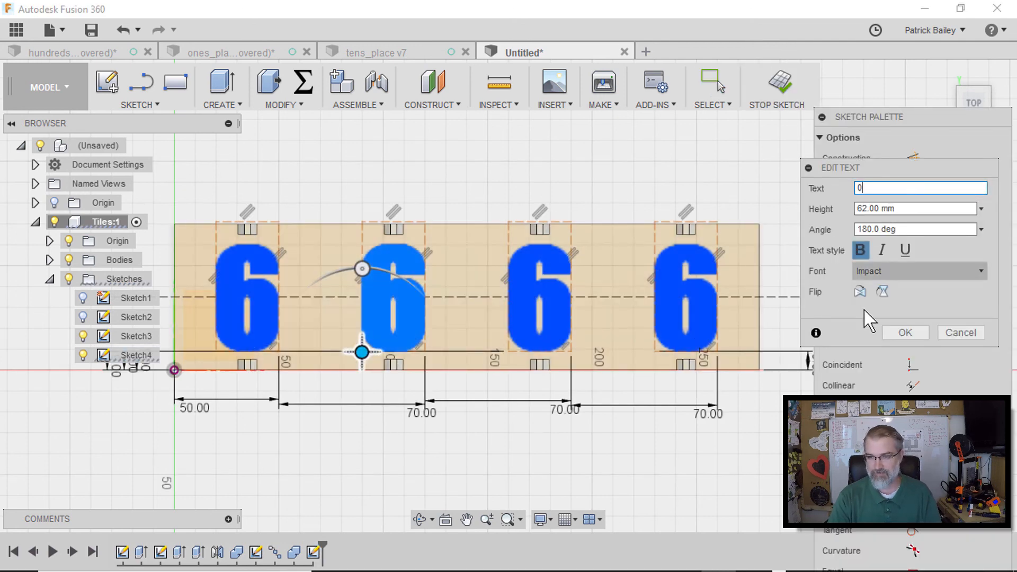
pyautogui.click(906, 333)
# Change the third and fourth 6 texts to 0 and finish the sketch
pyautogui.doubleClick(552, 310)
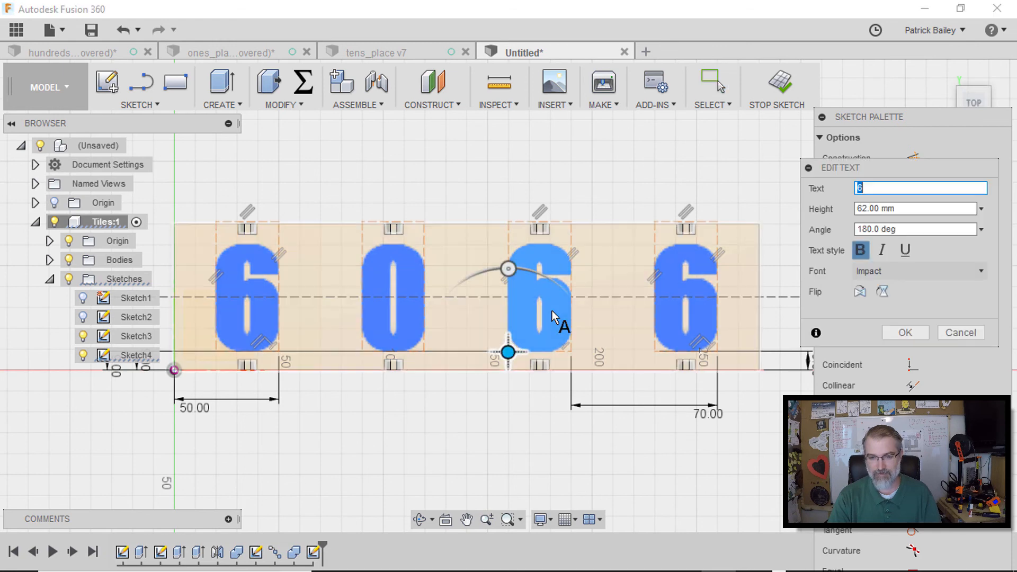
pyautogui.write('0')
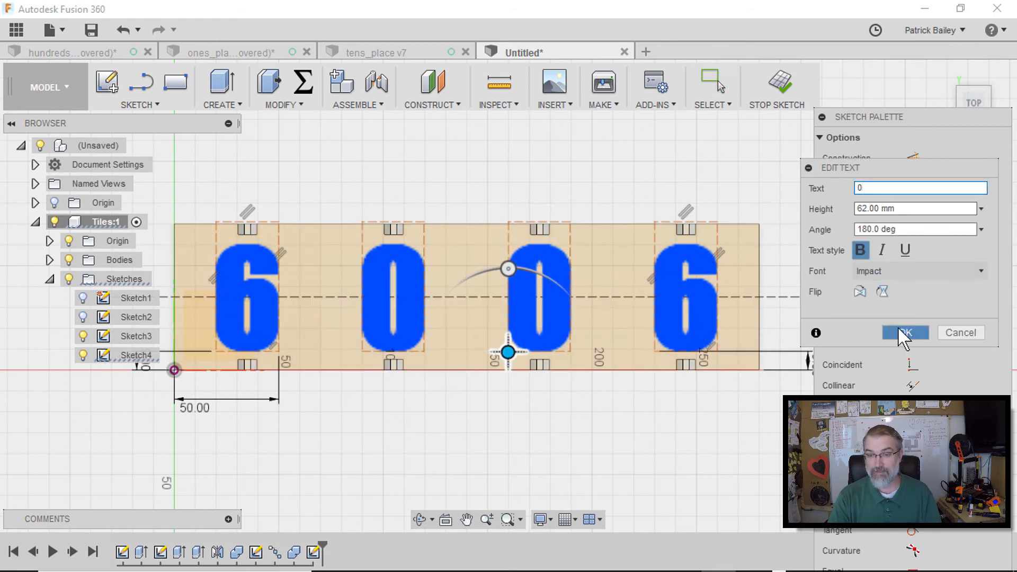
pyautogui.click(903, 333)
pyautogui.doubleClick(697, 310)
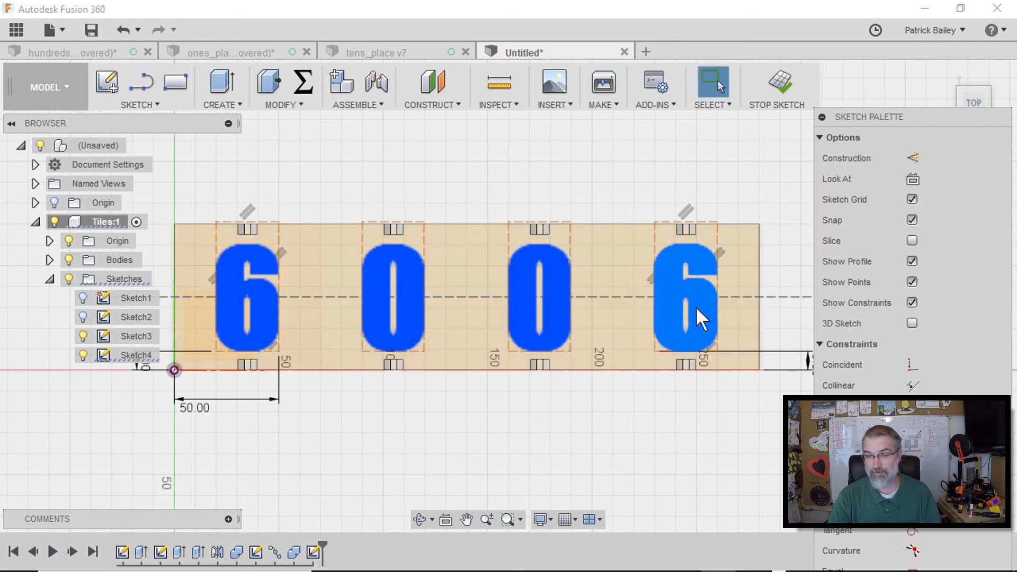
pyautogui.write('0')
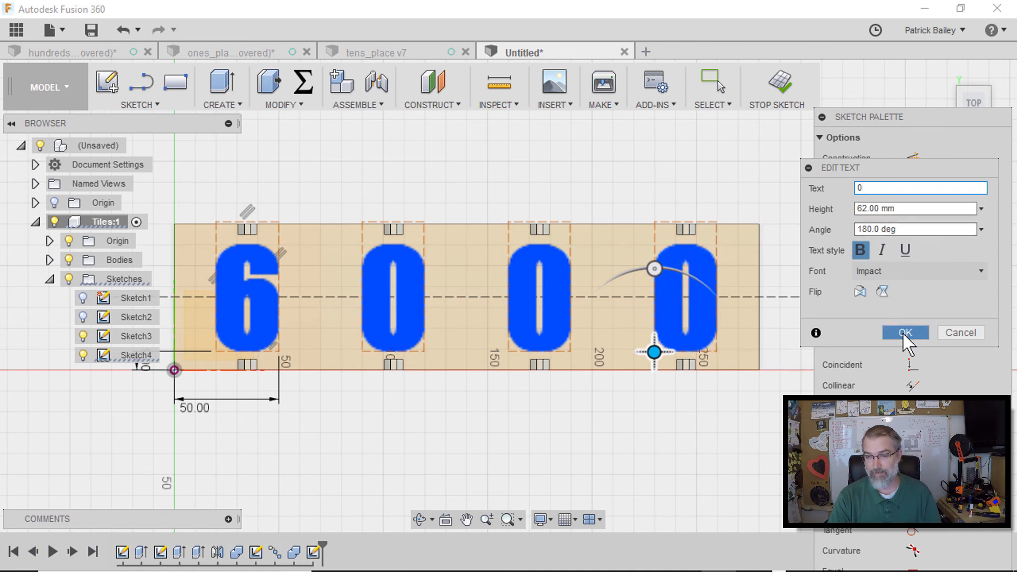
pyautogui.click(906, 333)
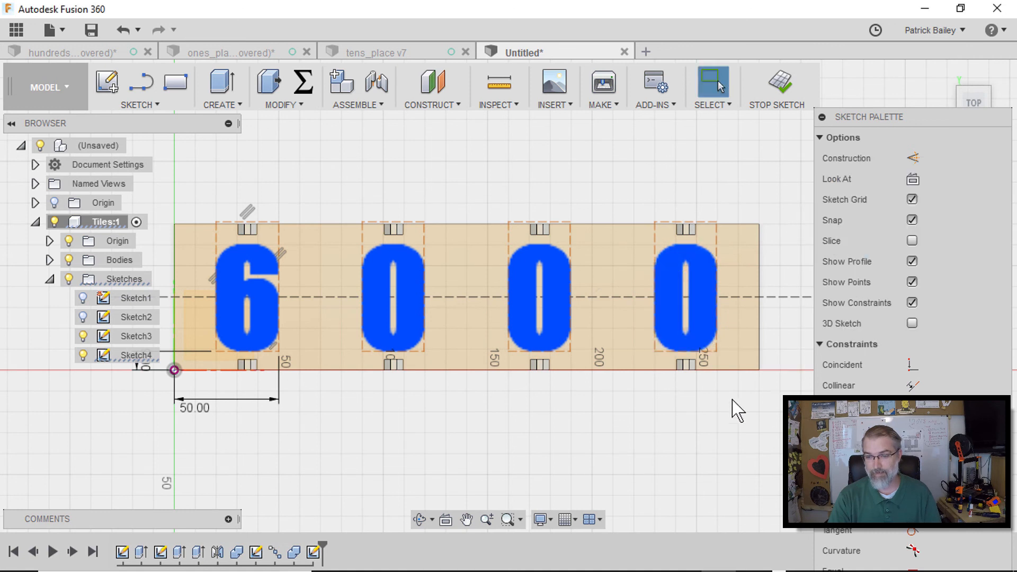
pyautogui.click(792, 91)
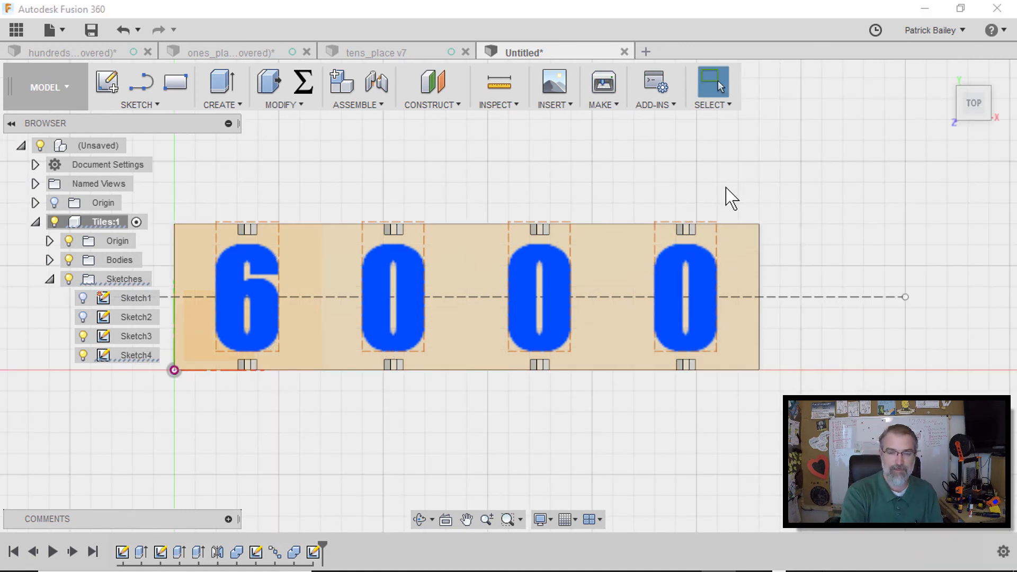
# Extrude the four digit profiles as a cut 10 mm deep into the tile strip
pyautogui.press('e')
pyautogui.click(251, 291)
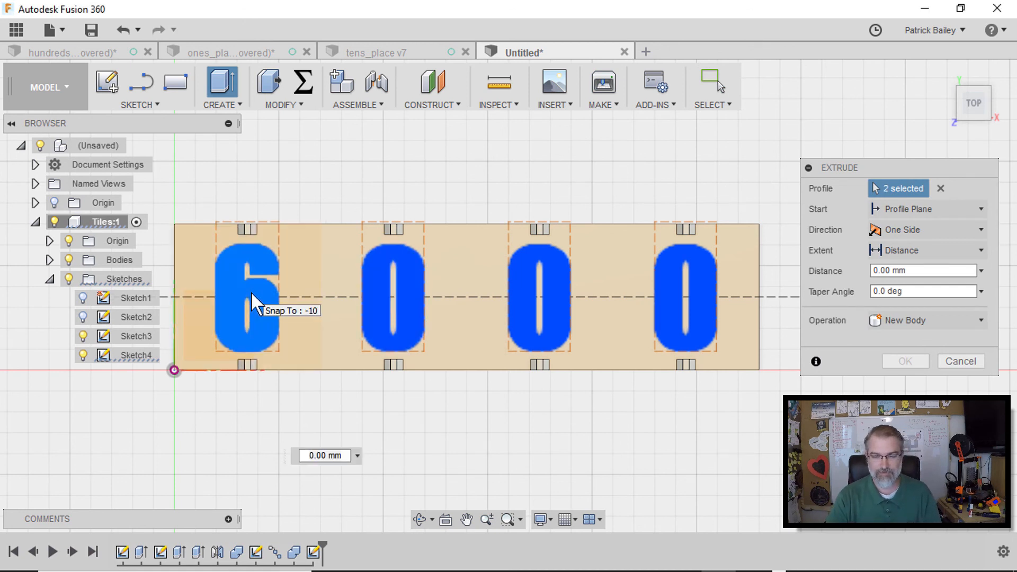
pyautogui.click(380, 306)
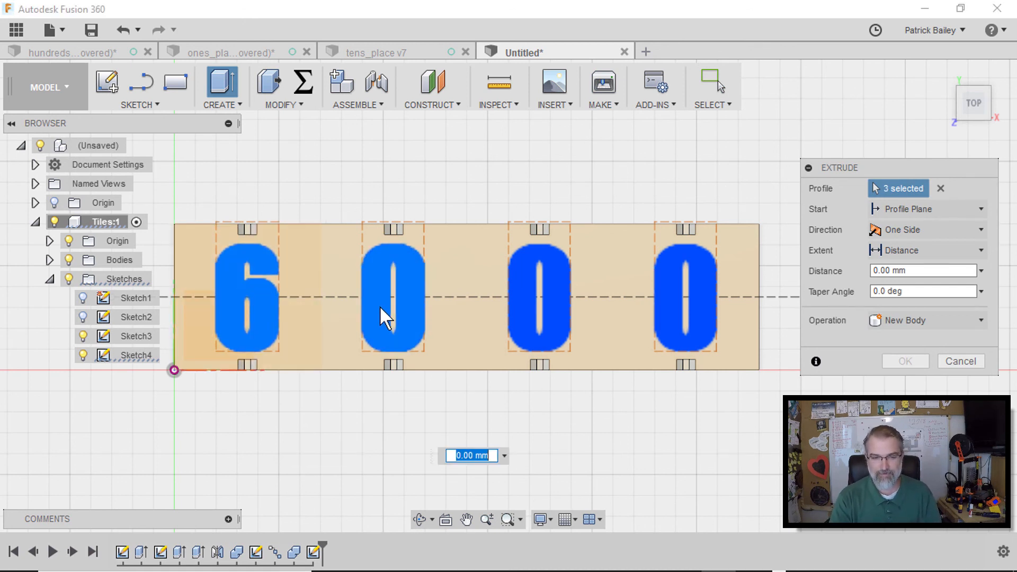
pyautogui.click(522, 307)
pyautogui.click(657, 309)
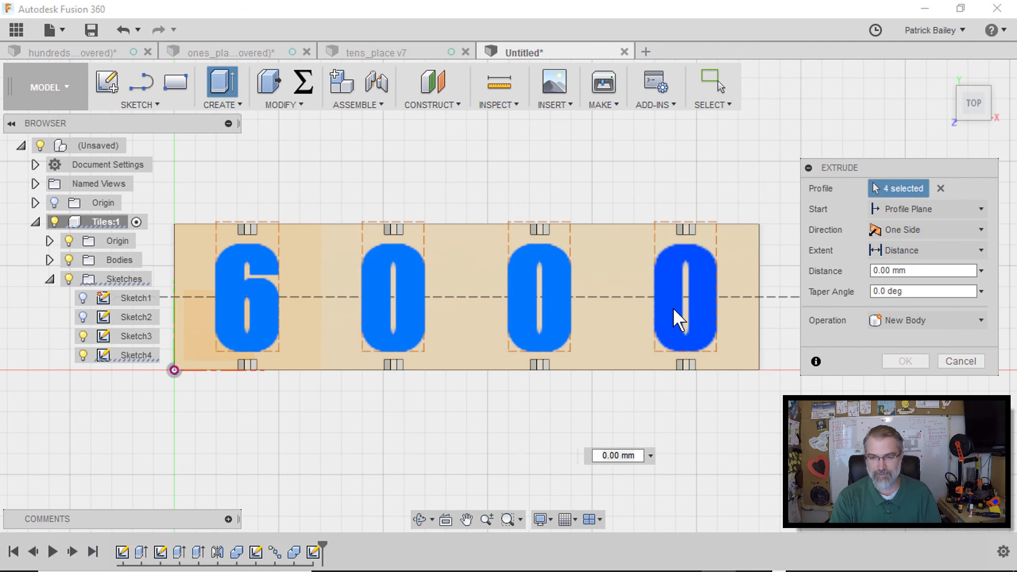
pyautogui.click(673, 307)
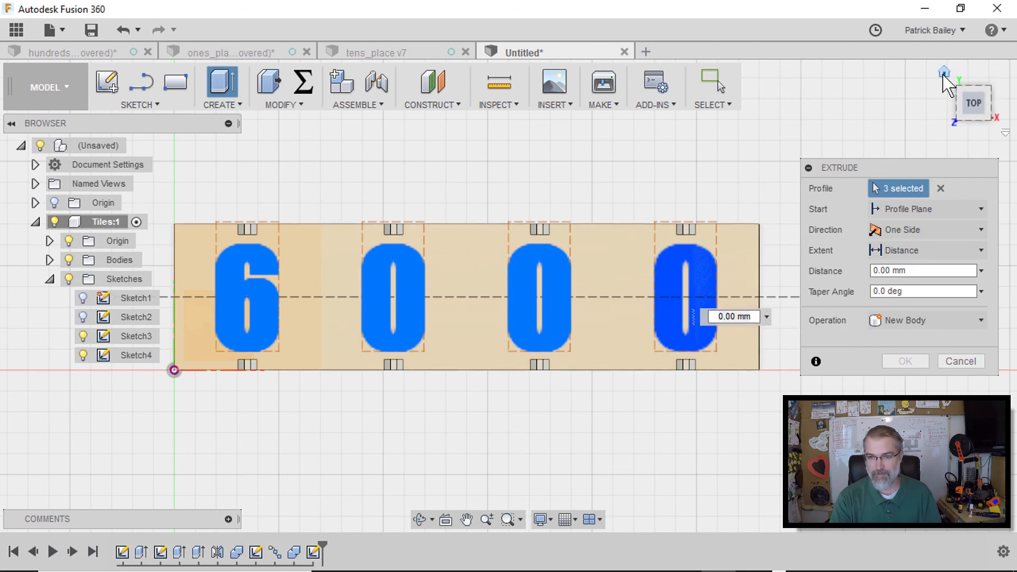
pyautogui.click(944, 72)
pyautogui.click(650, 367)
pyautogui.moveTo(504, 373); pyautogui.dragTo(505, 386)
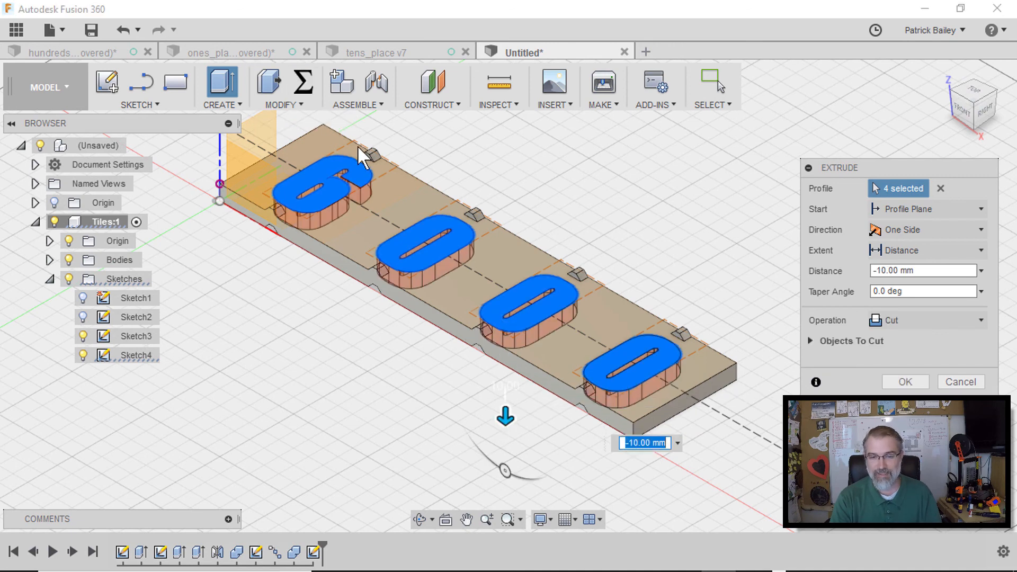
# Open the hundreds_place design and inspect the settings of its digit cut extrude feature, then return to the untitled design
pyautogui.click(203, 54)
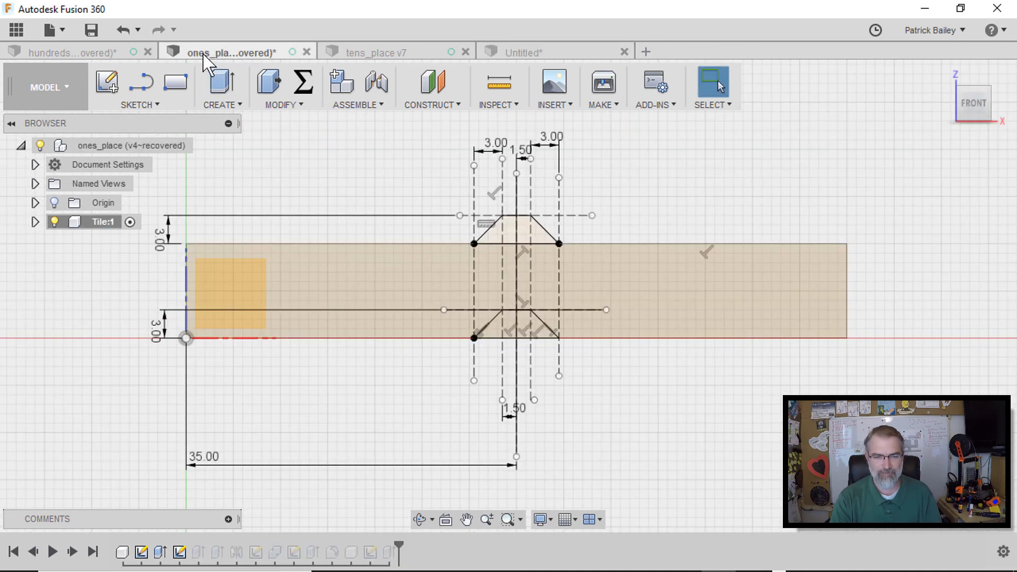
pyautogui.click(121, 53)
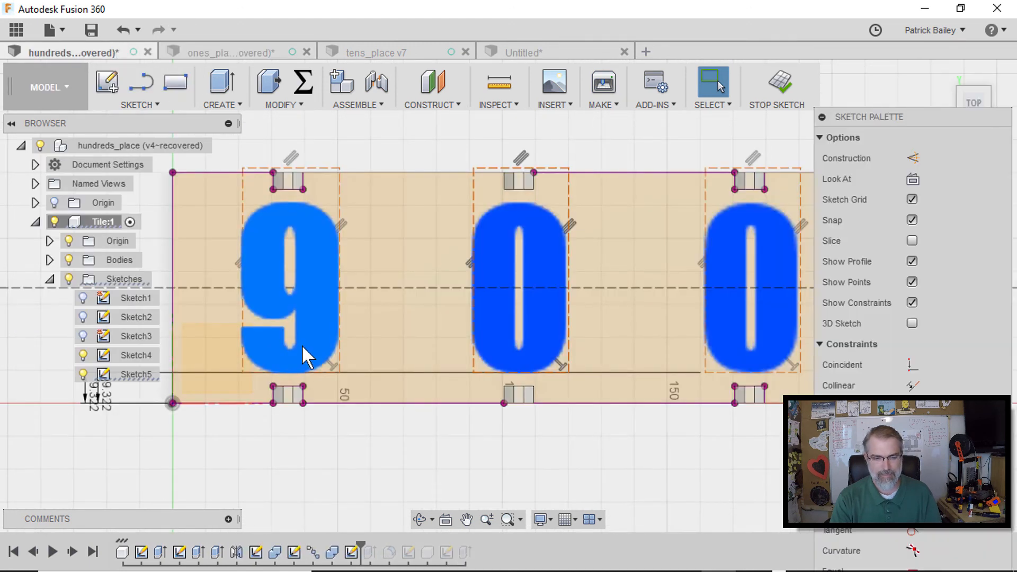
pyautogui.rightClick(372, 553)
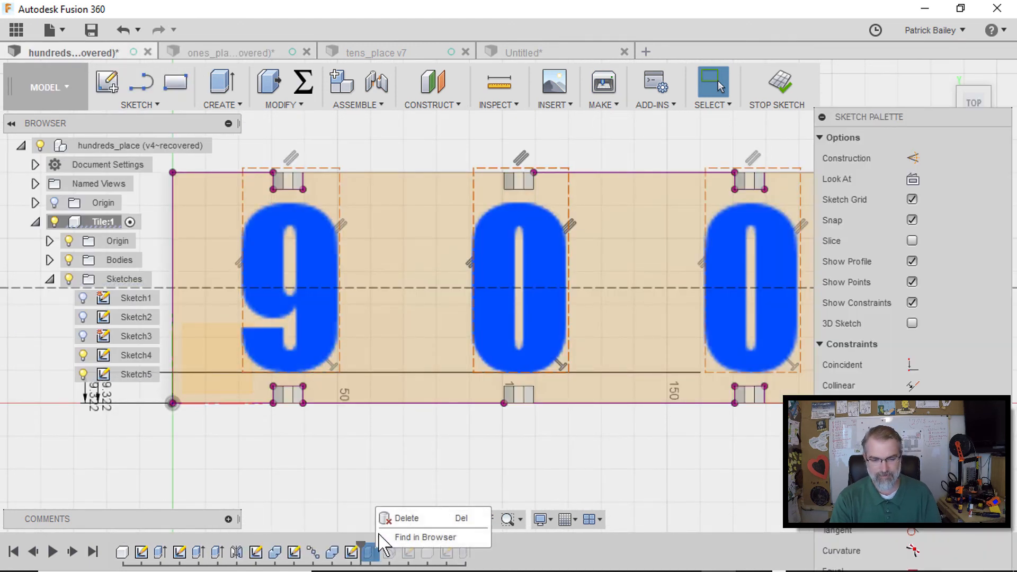
pyautogui.click(328, 504)
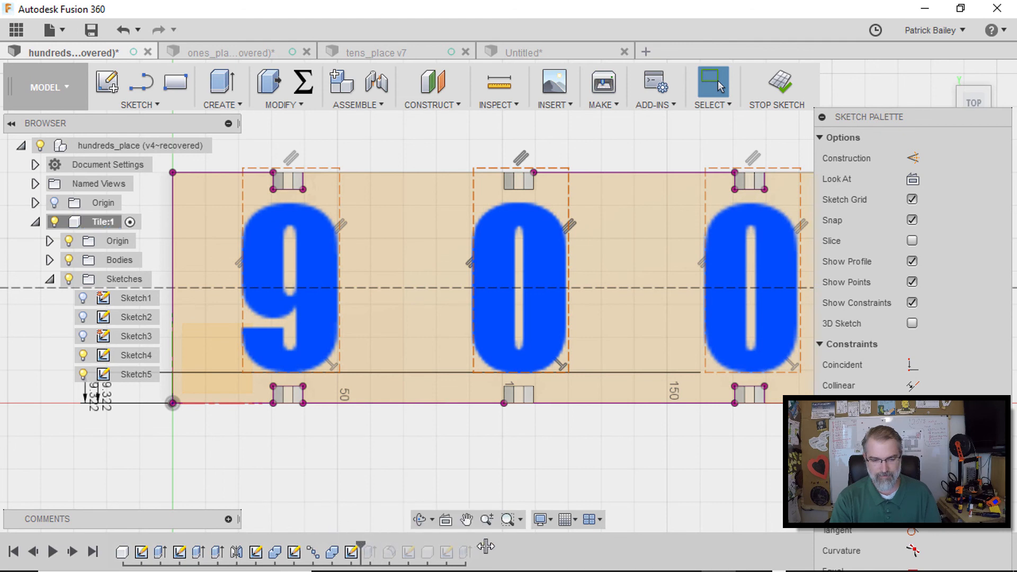
pyautogui.click(780, 84)
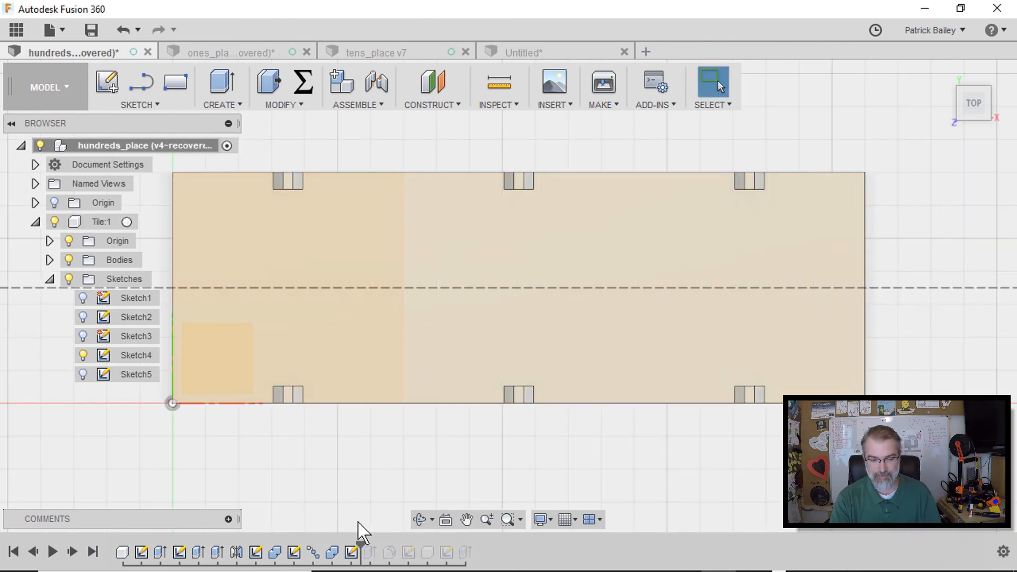
pyautogui.moveTo(361, 547); pyautogui.dragTo(475, 546)
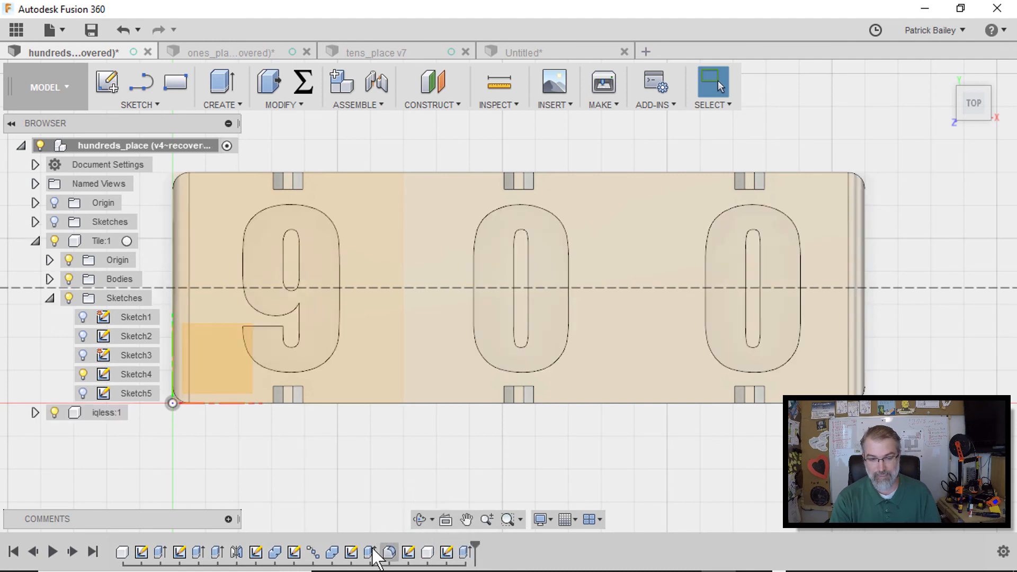
pyautogui.rightClick(372, 551)
pyautogui.click(401, 410)
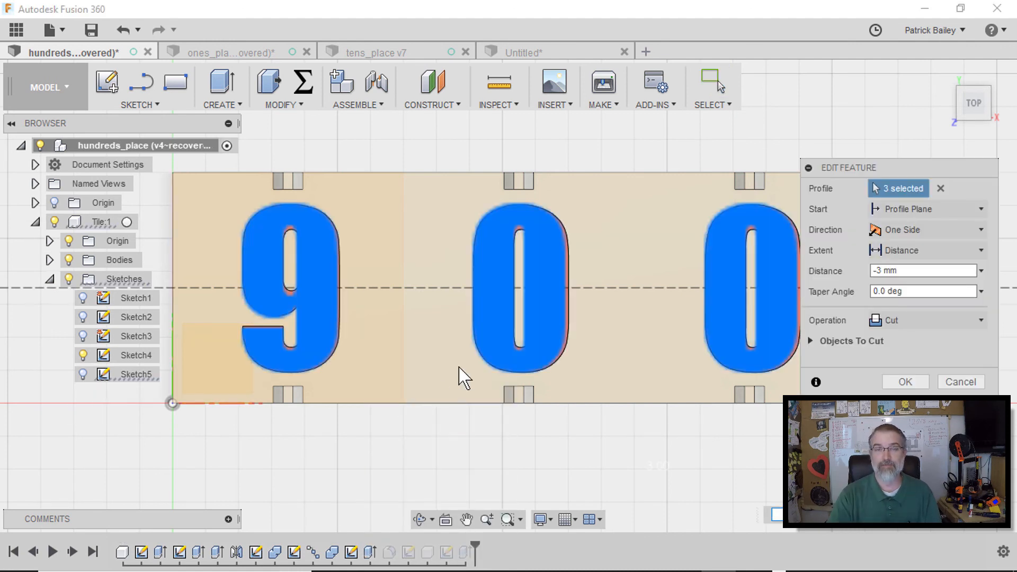
pyautogui.click(518, 53)
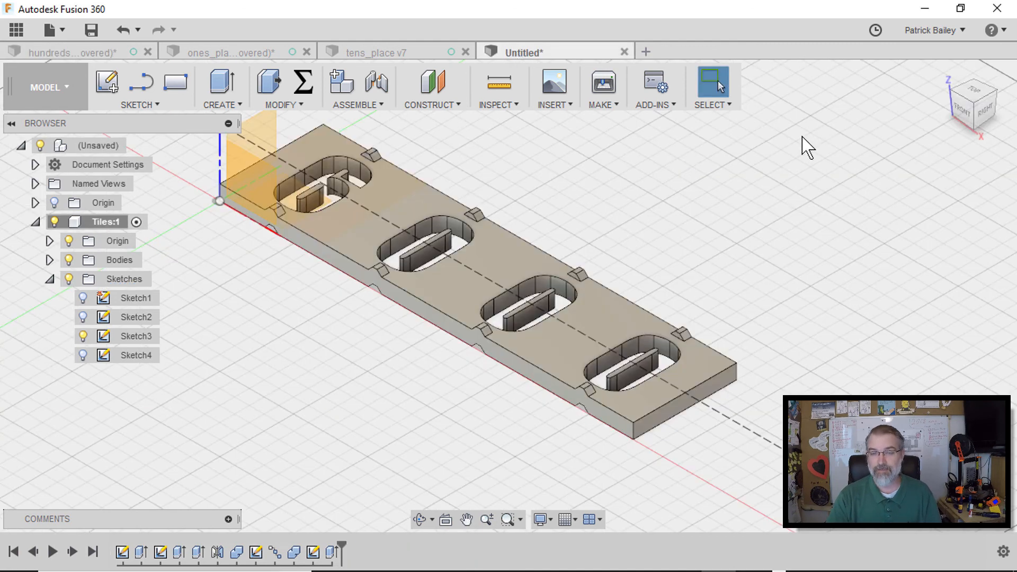
# Edit the digit cut extrude and set its distance to -3 mm
pyautogui.rightClick(332, 552)
pyautogui.click(369, 408)
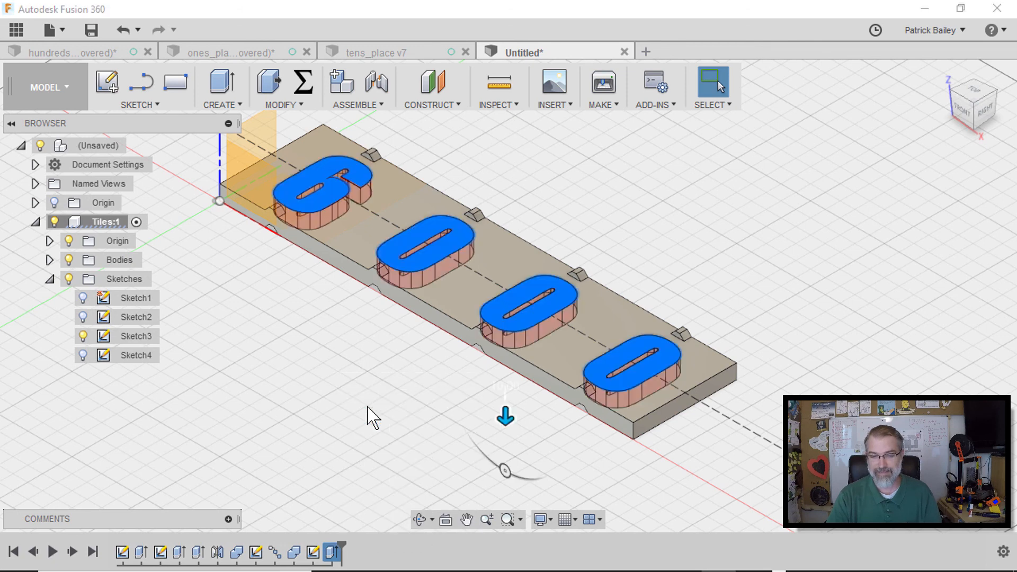
pyautogui.moveTo(902, 270); pyautogui.dragTo(851, 275)
pyautogui.write('-3mm')
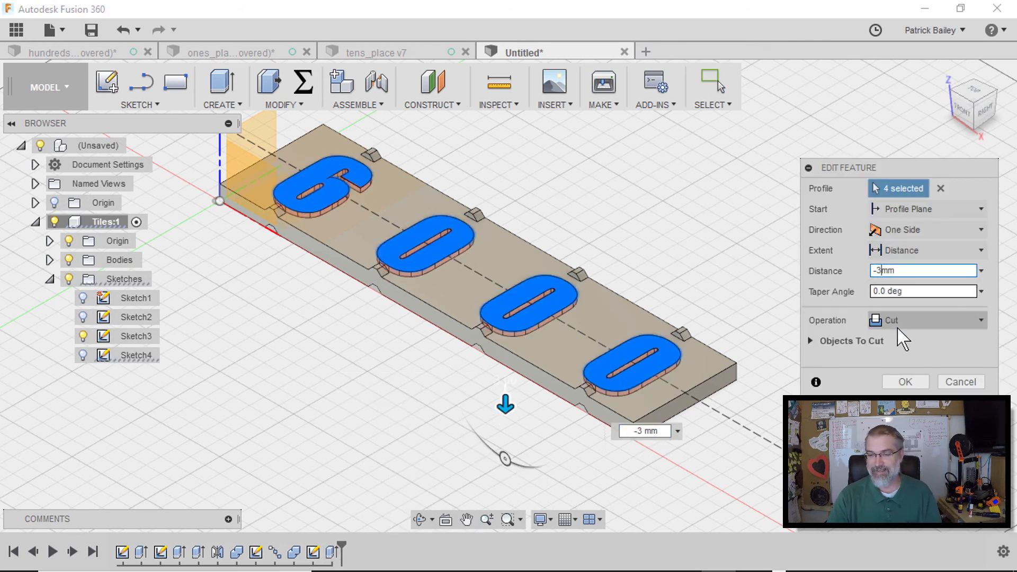
pyautogui.click(904, 382)
# Fillet the top and bottom edges at both short ends of the tile strip with a 5 mm radius
pyautogui.scroll(1, 818, 349)
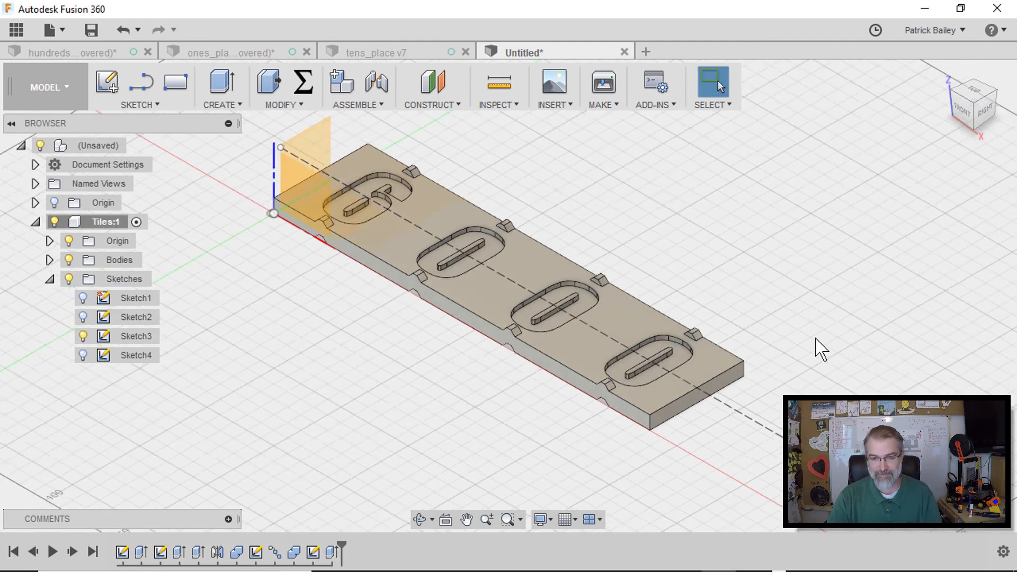
pyautogui.moveTo(640, 235); pyautogui.dragTo(642, 257, button='middle')
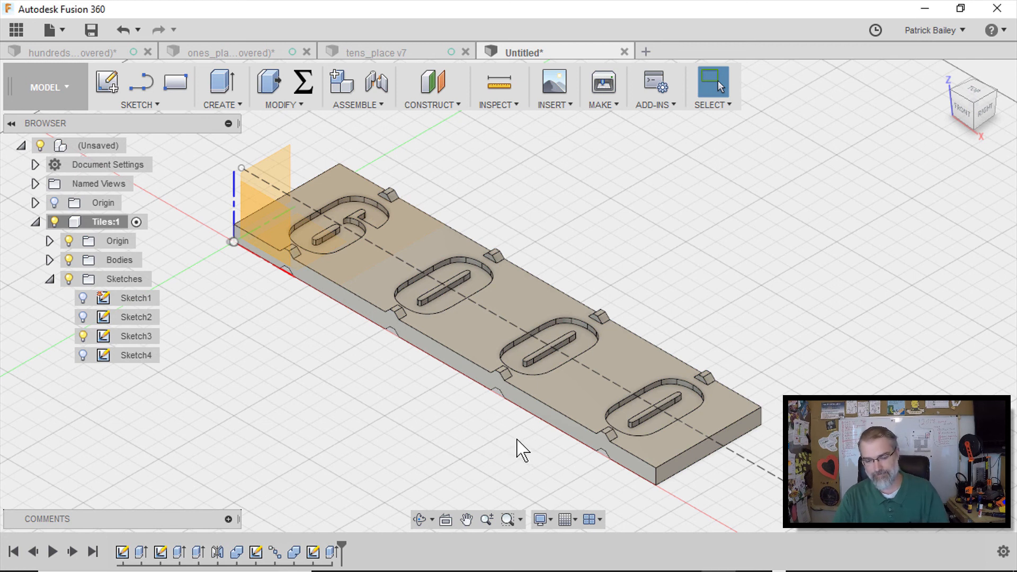
pyautogui.press('s')
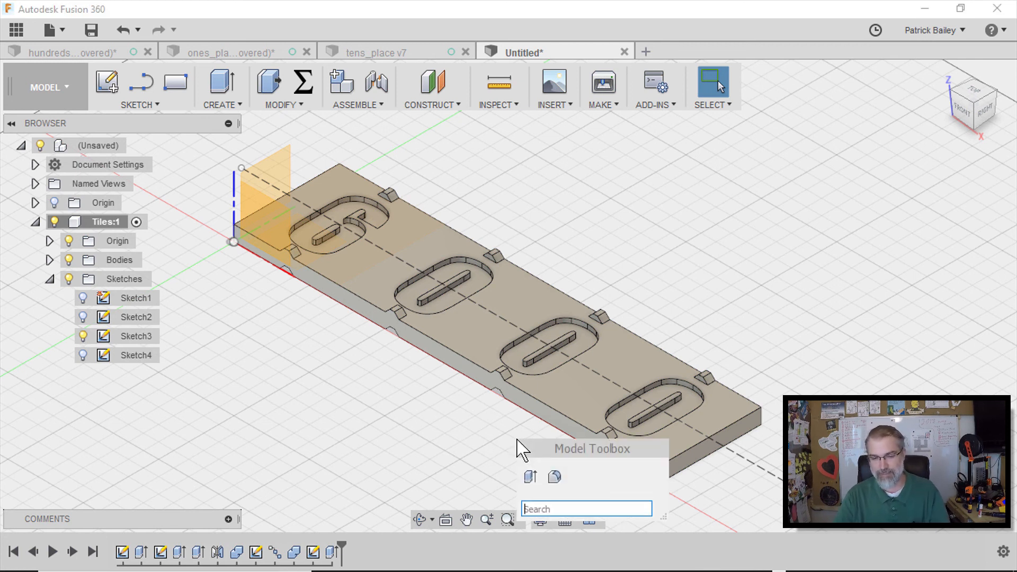
pyautogui.click(555, 478)
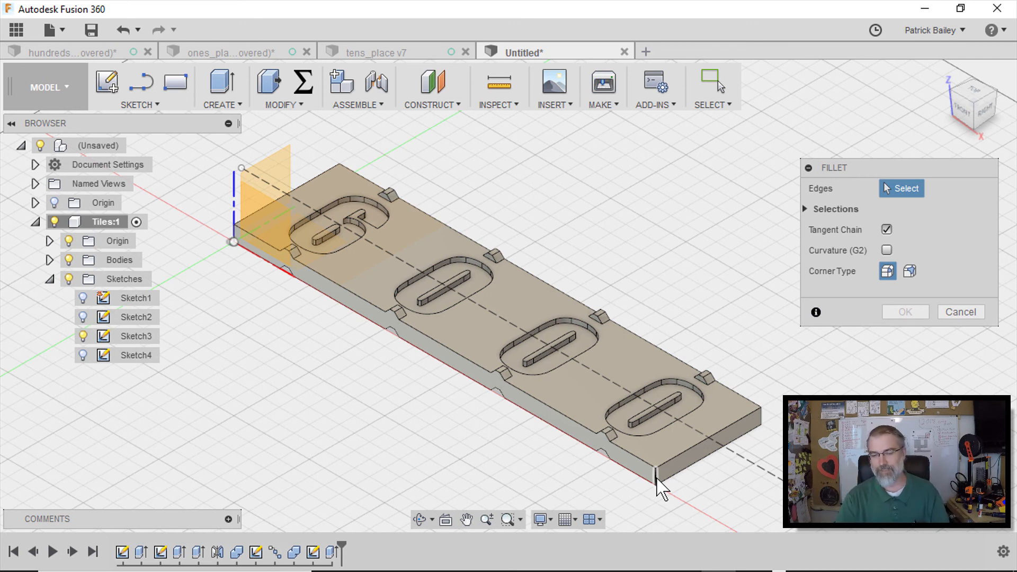
pyautogui.click(689, 452)
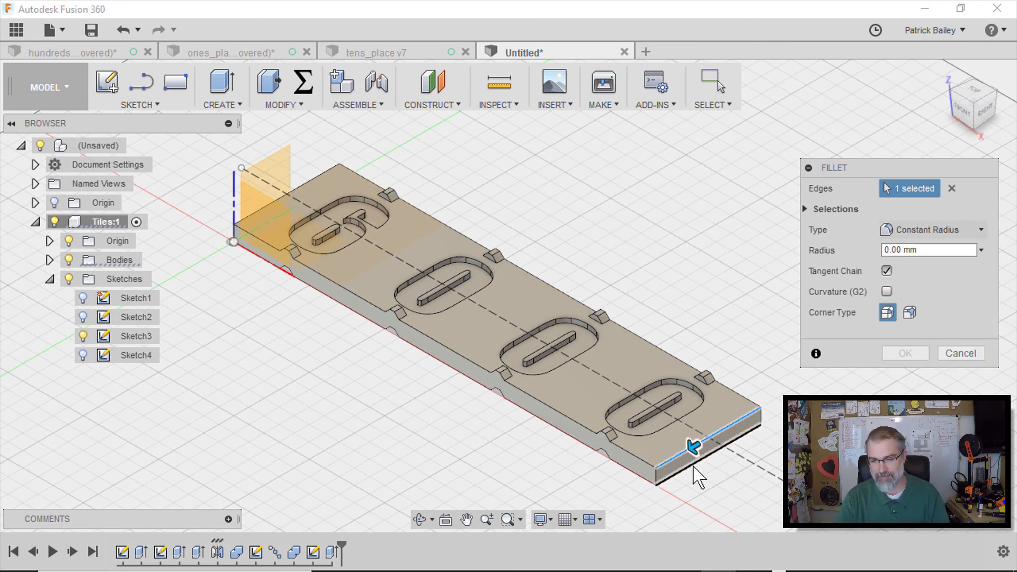
pyautogui.click(691, 465)
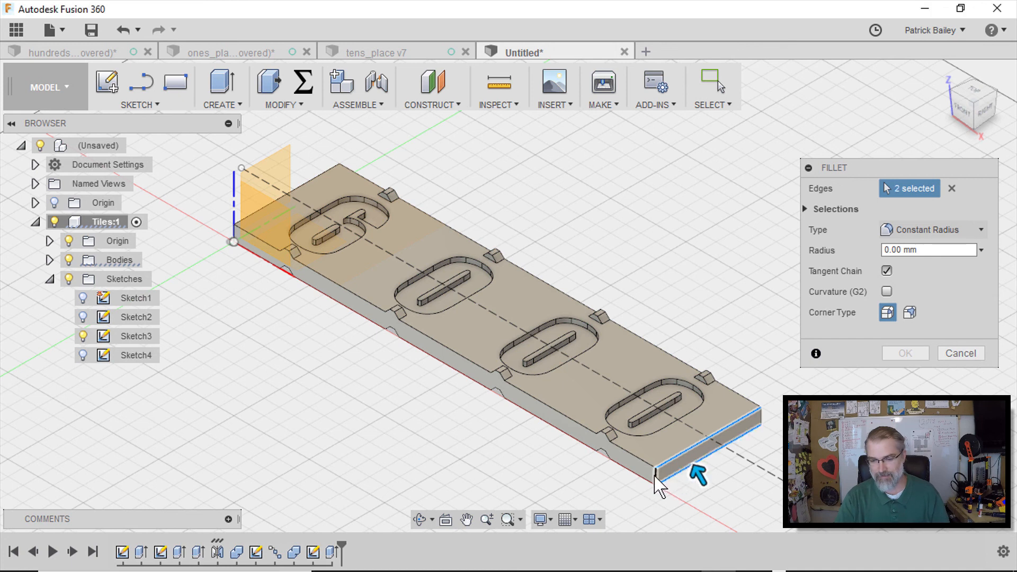
pyautogui.click(761, 420)
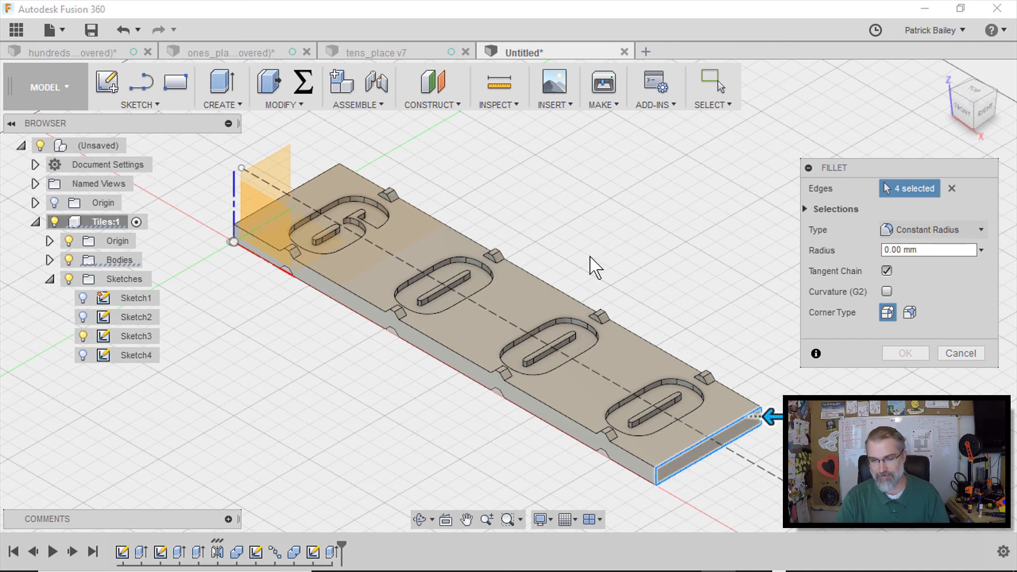
pyautogui.click(320, 174)
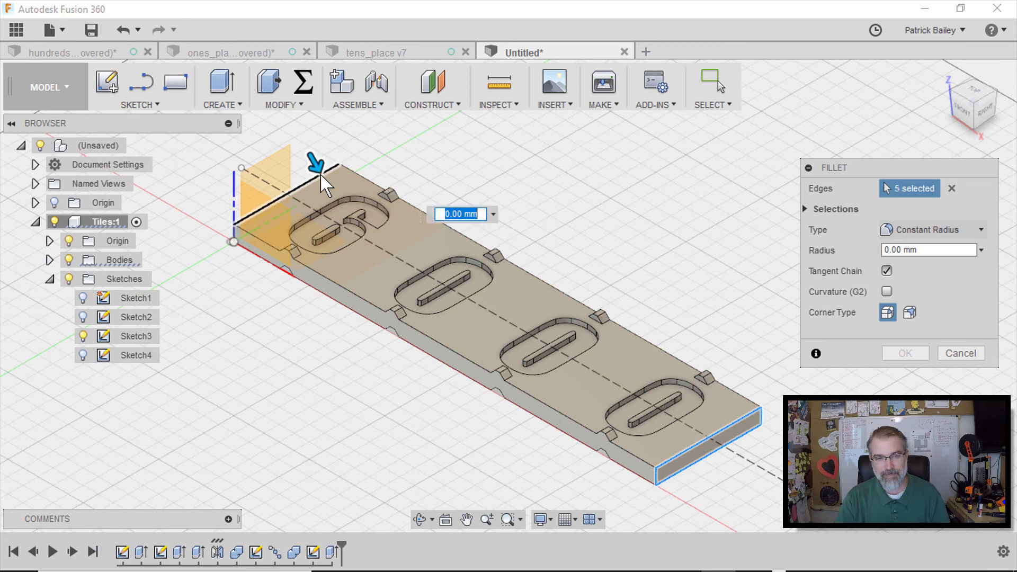
pyautogui.click(275, 215)
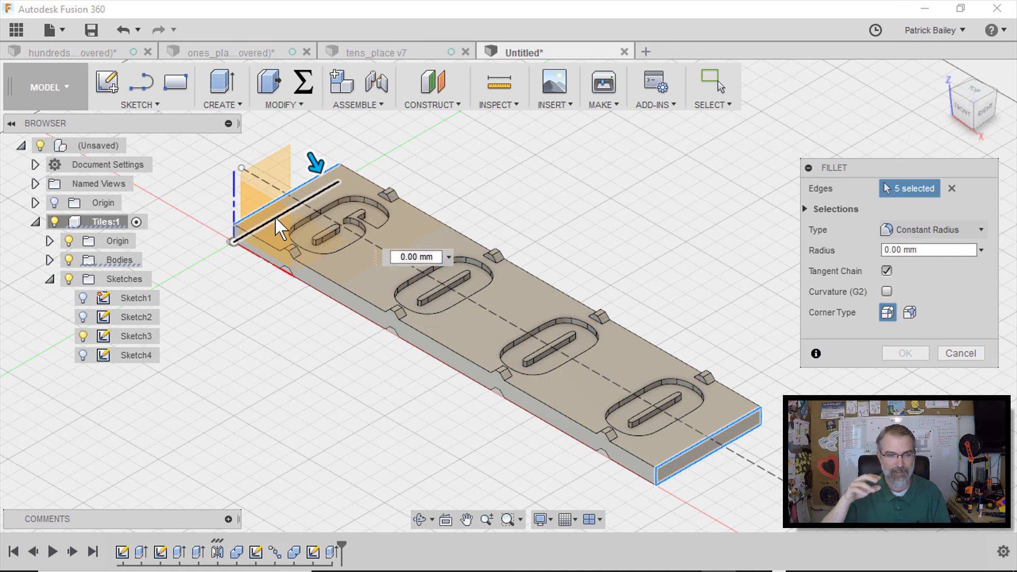
pyautogui.click(234, 234)
pyautogui.click(337, 173)
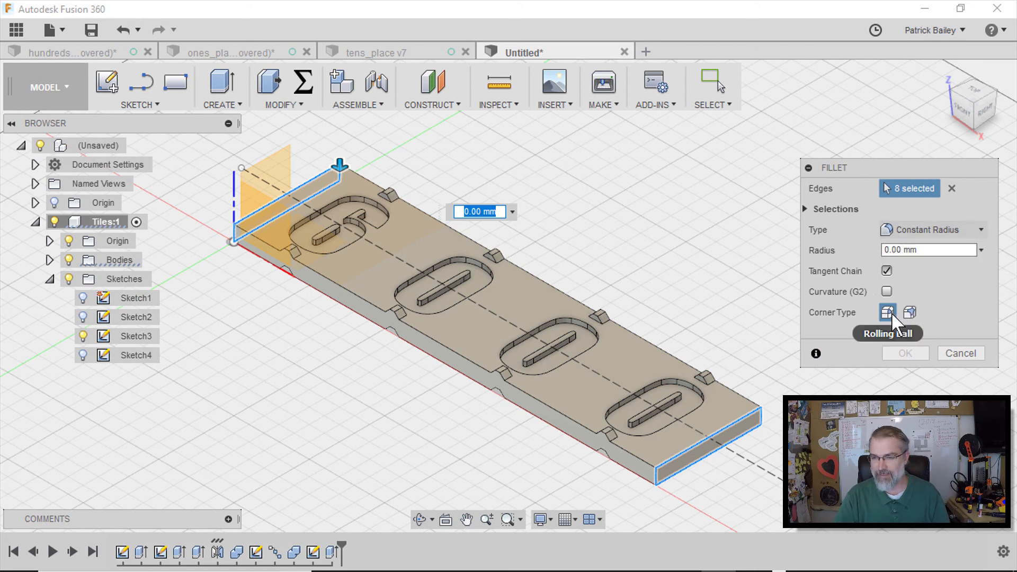
pyautogui.doubleClick(904, 250)
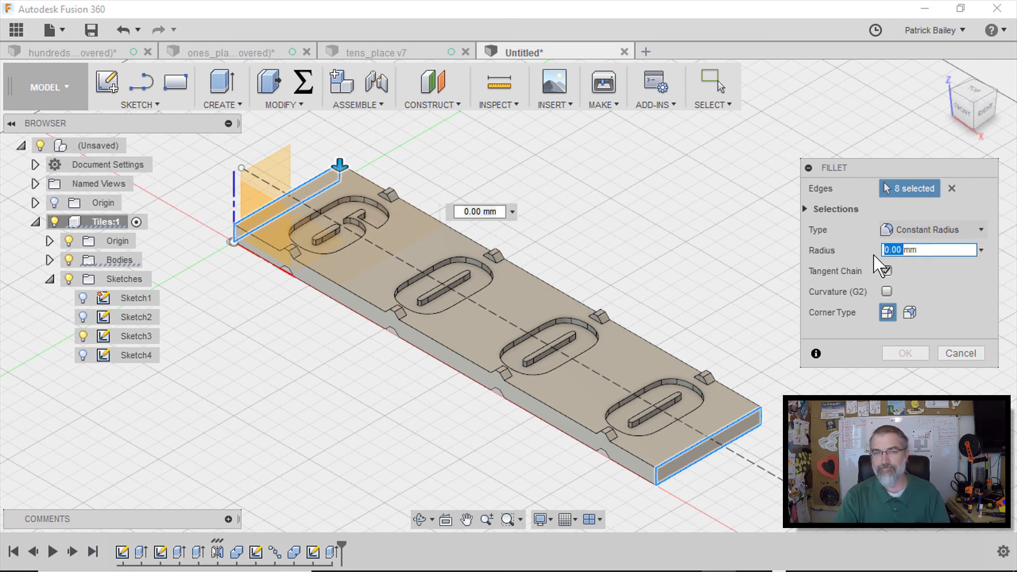
pyautogui.write('5')
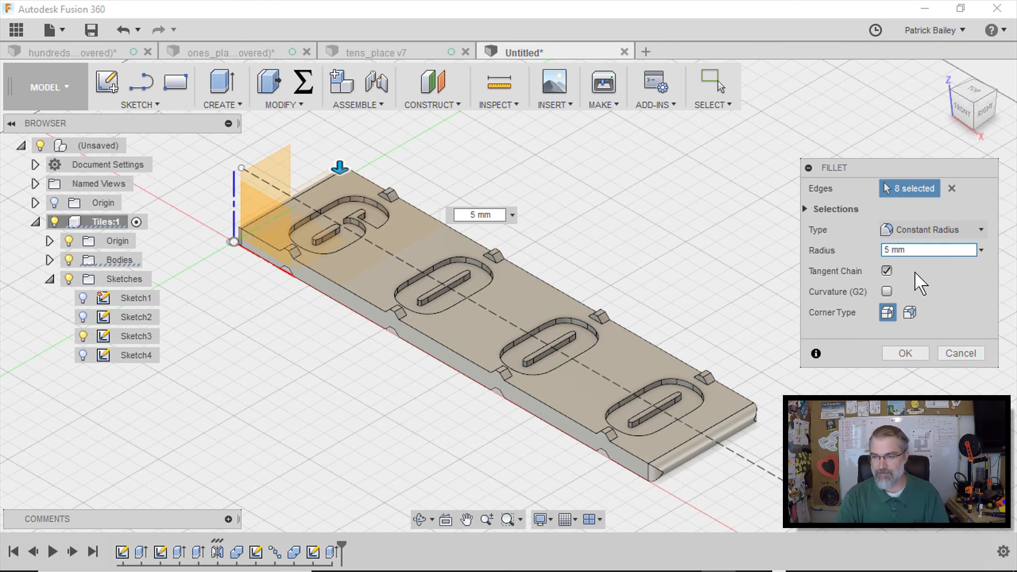
pyautogui.click(912, 311)
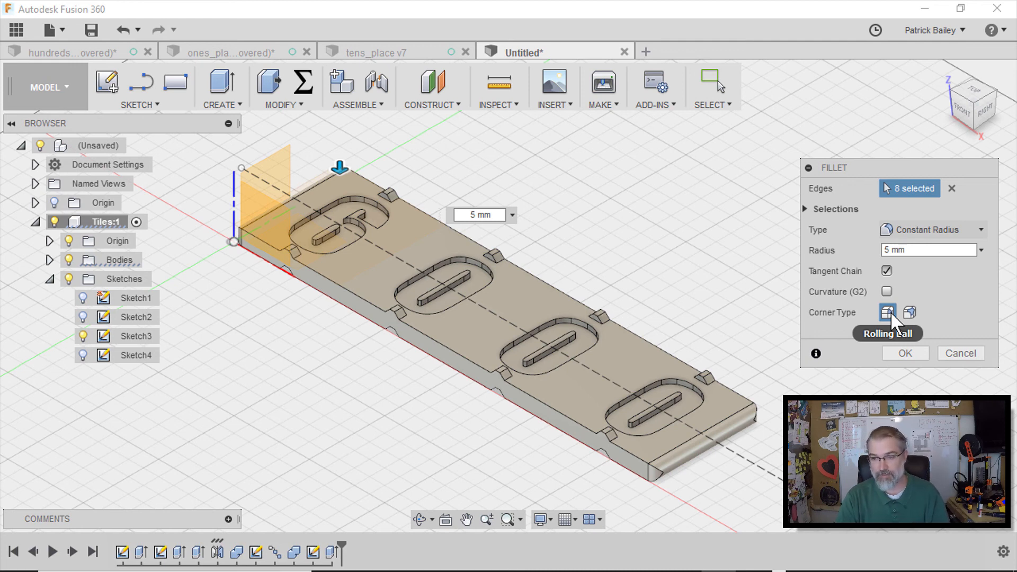
pyautogui.scroll(-3, 826, 410)
pyautogui.scroll(5, 827, 411)
pyautogui.moveTo(683, 488); pyautogui.dragTo(707, 387, button='middle')
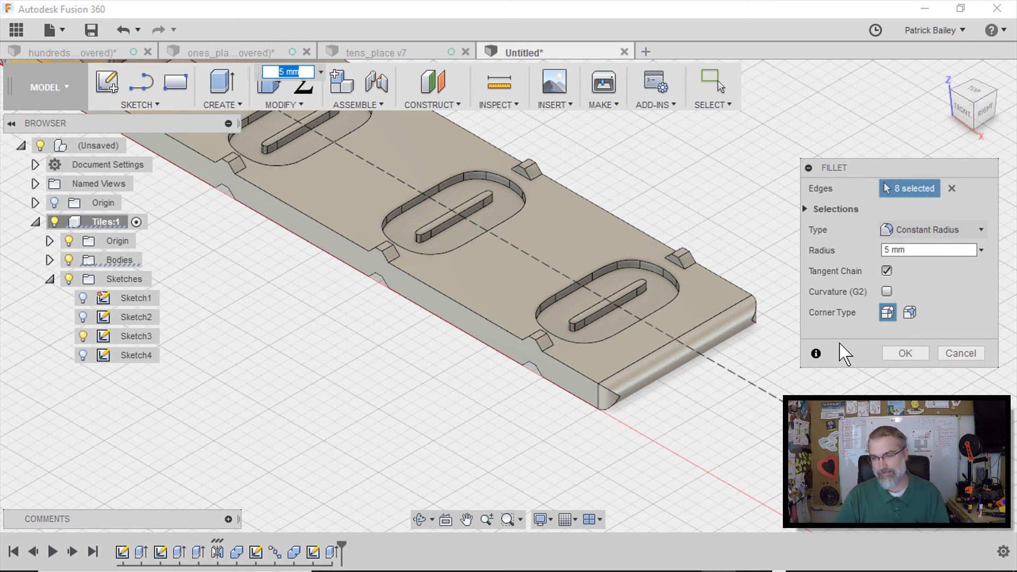
pyautogui.click(904, 353)
pyautogui.scroll(-5, 681, 386)
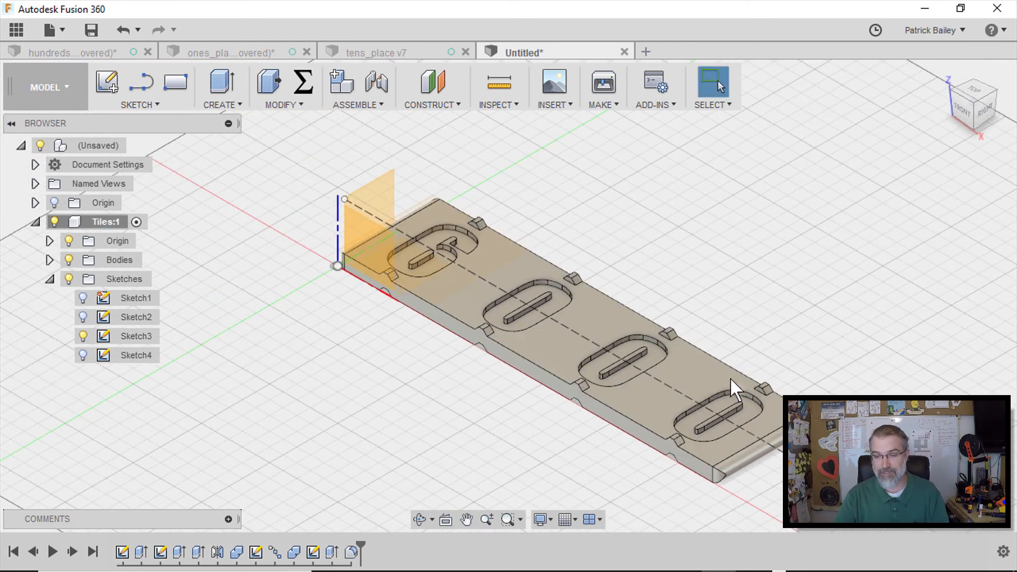
# Export the tile strip body as an STL named TILES_video_test on the Desktop, without sending it to a 3D print utility
pyautogui.moveTo(726, 351); pyautogui.dragTo(666, 326, button='middle')
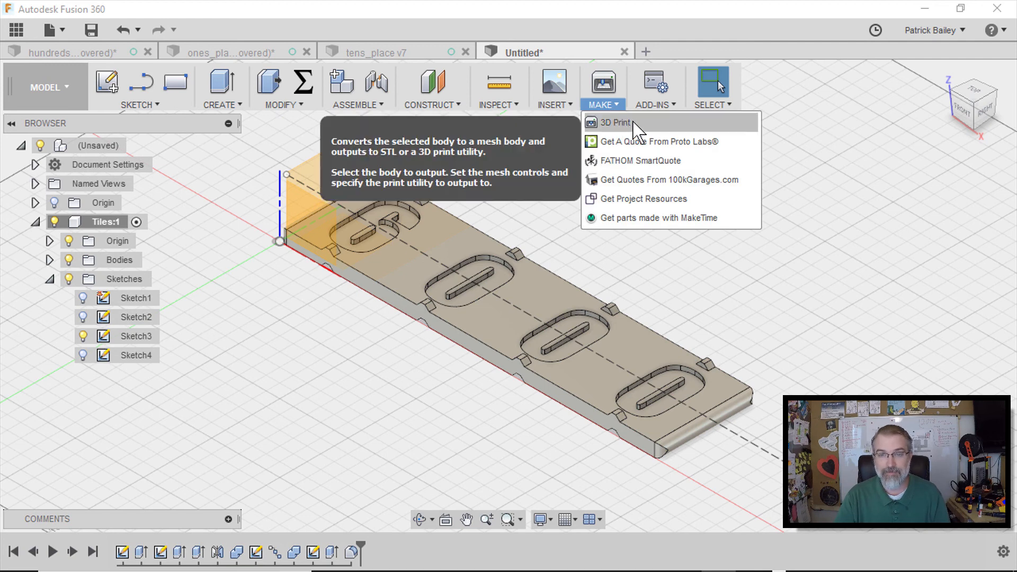
pyautogui.click(626, 123)
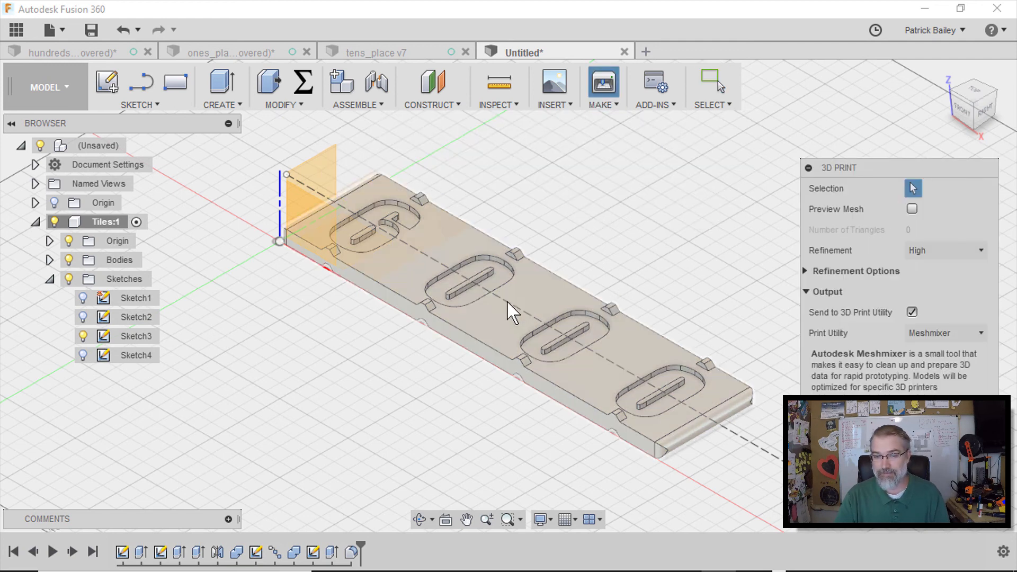
pyautogui.click(510, 313)
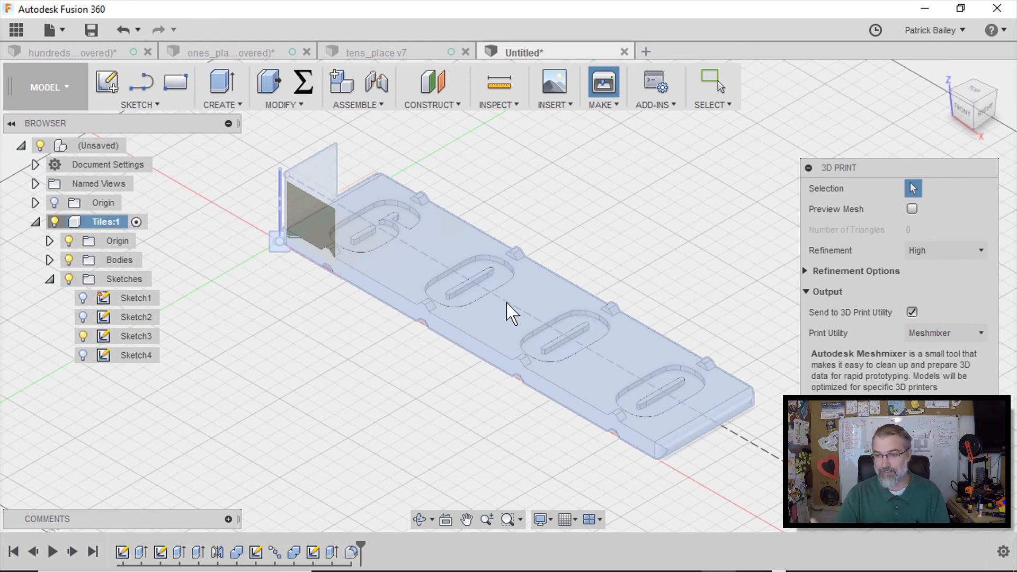
pyautogui.click(912, 312)
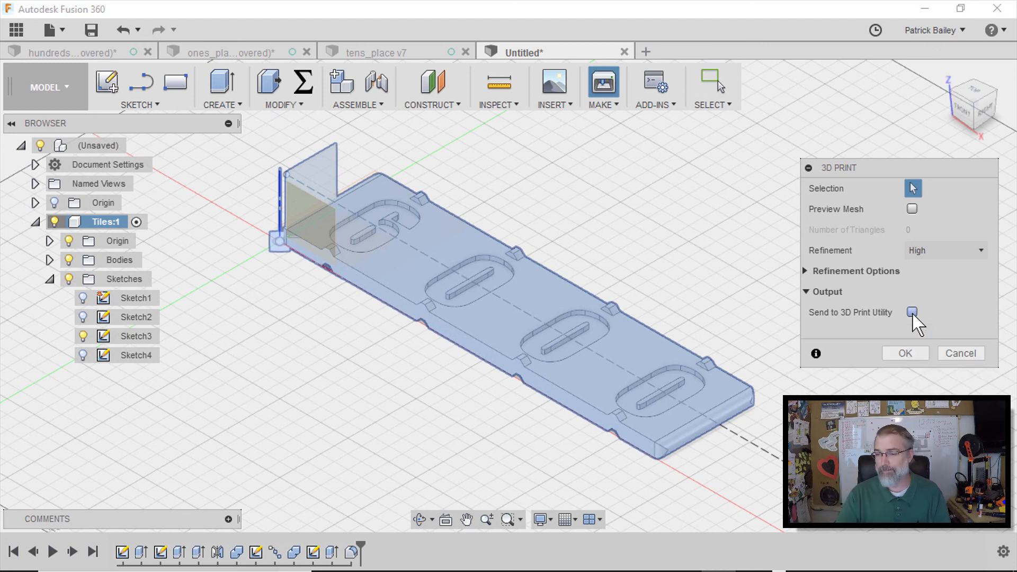
pyautogui.click(895, 356)
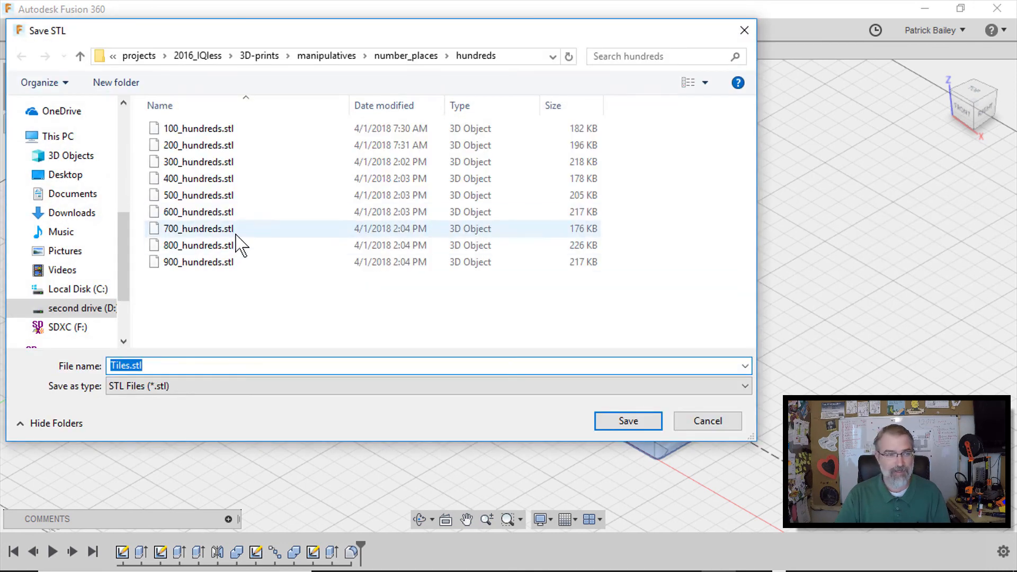
pyautogui.moveTo(125, 268); pyautogui.dragTo(63, 132)
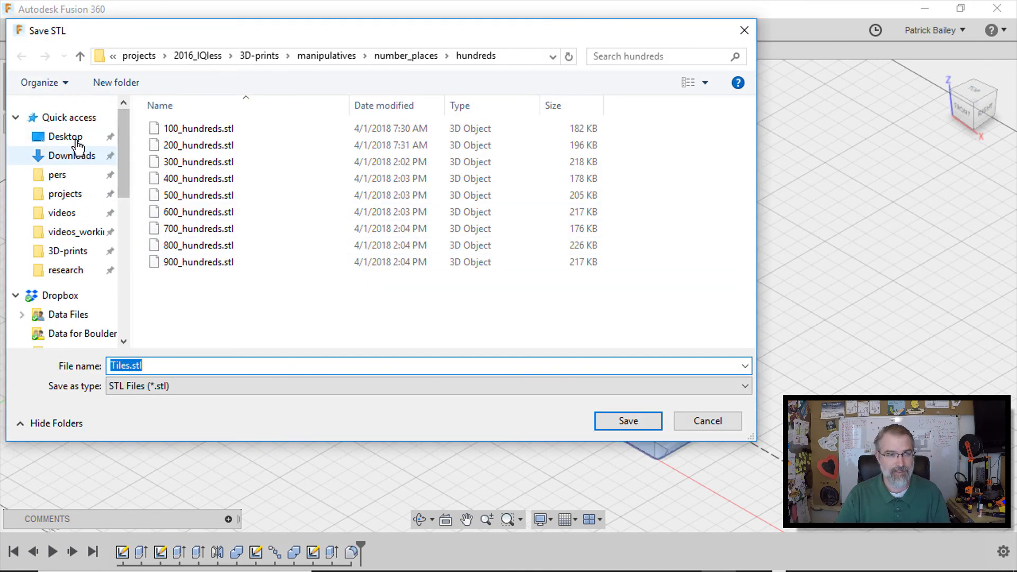
pyautogui.click(77, 139)
pyautogui.moveTo(166, 365); pyautogui.dragTo(100, 352)
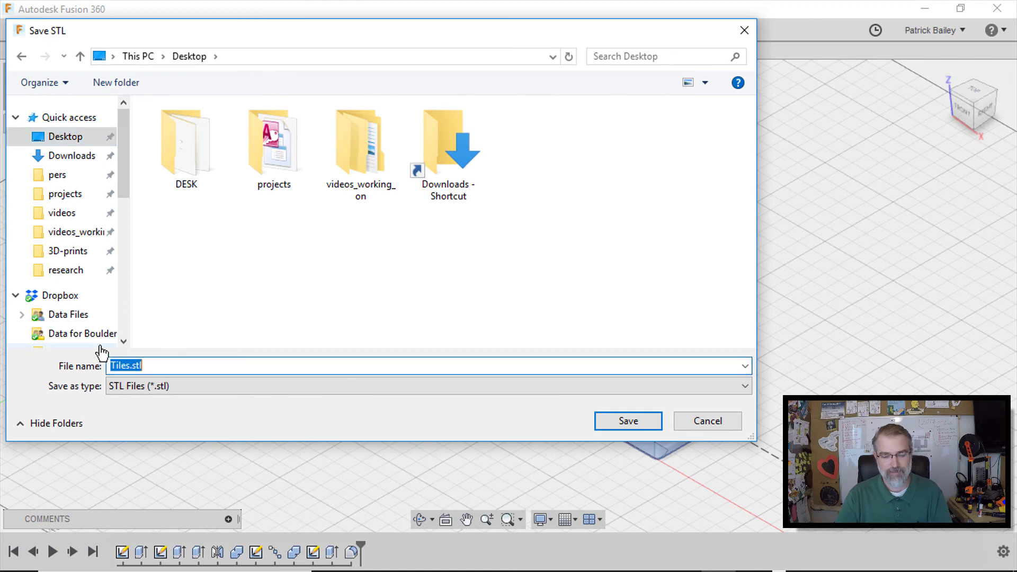
pyautogui.write('TILES_video_test')
pyautogui.press('Return')
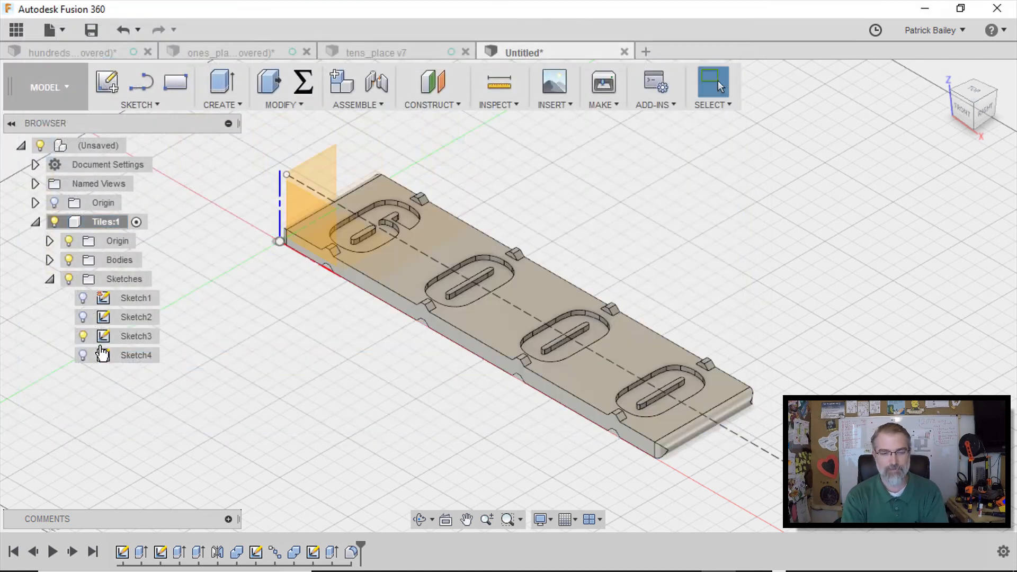
# Switch to PrusaControl and load the TILES_video_test STL onto the print bed
pyautogui.moveTo(749, 537)
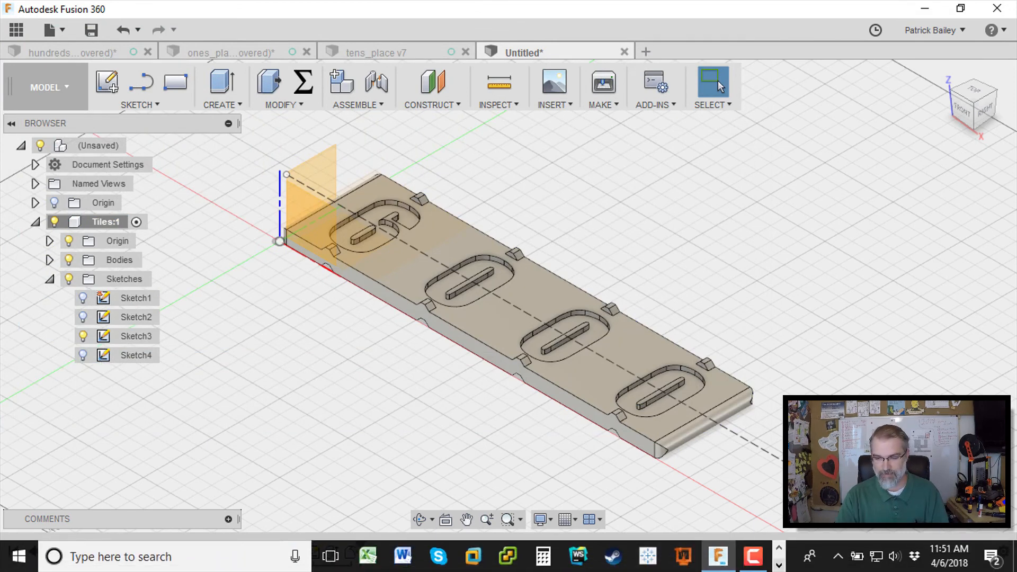
pyautogui.click(683, 557)
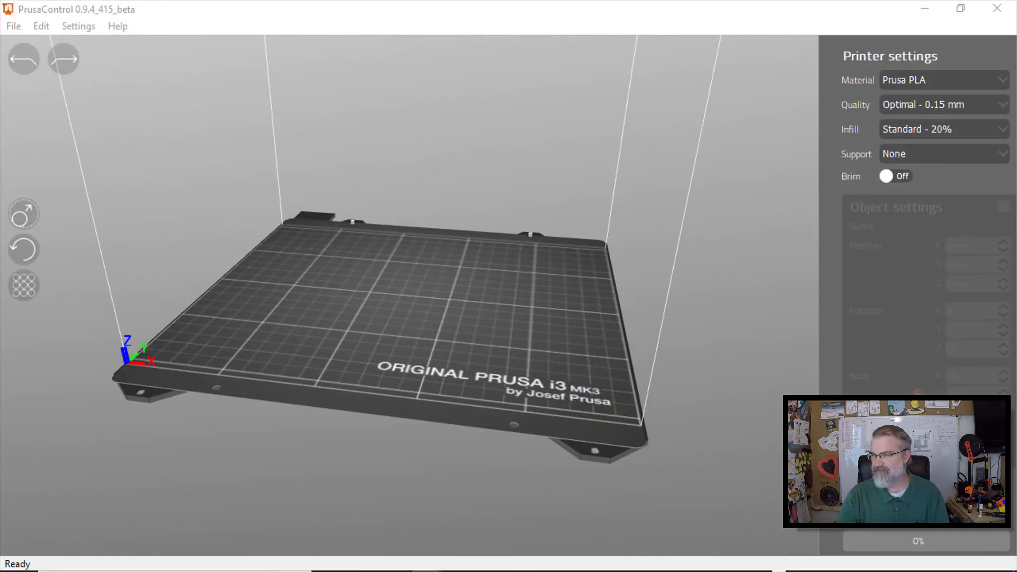
pyautogui.moveTo(1016, 259); pyautogui.dragTo(432, 272)
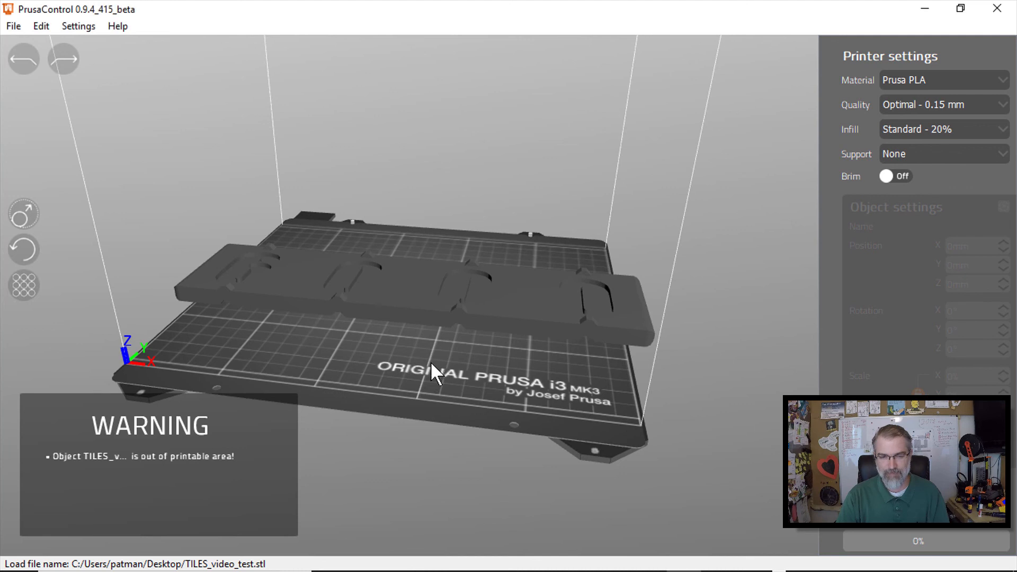
# Rotate the tile strip 45° about Z, then set the Z rotation back to 0°
pyautogui.moveTo(431, 359); pyautogui.dragTo(434, 374, button='right')
pyautogui.scroll(3, 434, 374)
pyautogui.scroll(-2, 433, 374)
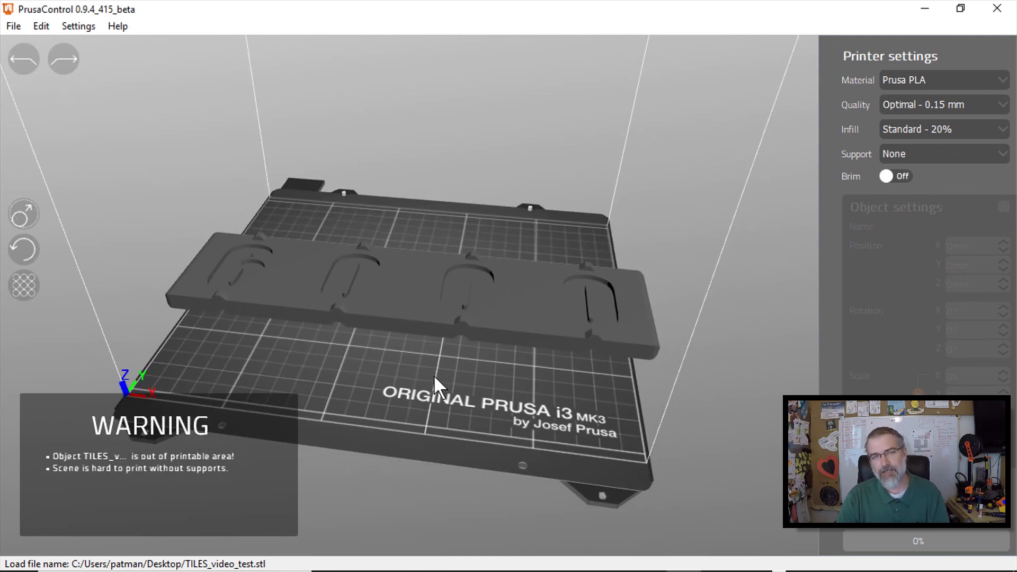
pyautogui.moveTo(433, 374); pyautogui.dragTo(440, 403, button='right')
pyautogui.click(441, 305)
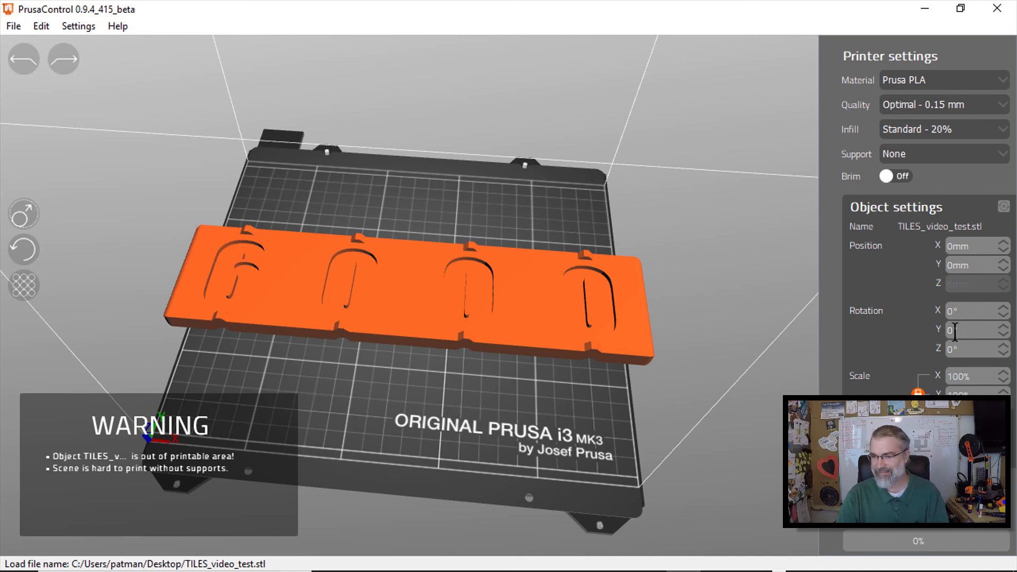
pyautogui.doubleClick(964, 349)
pyautogui.write('45')
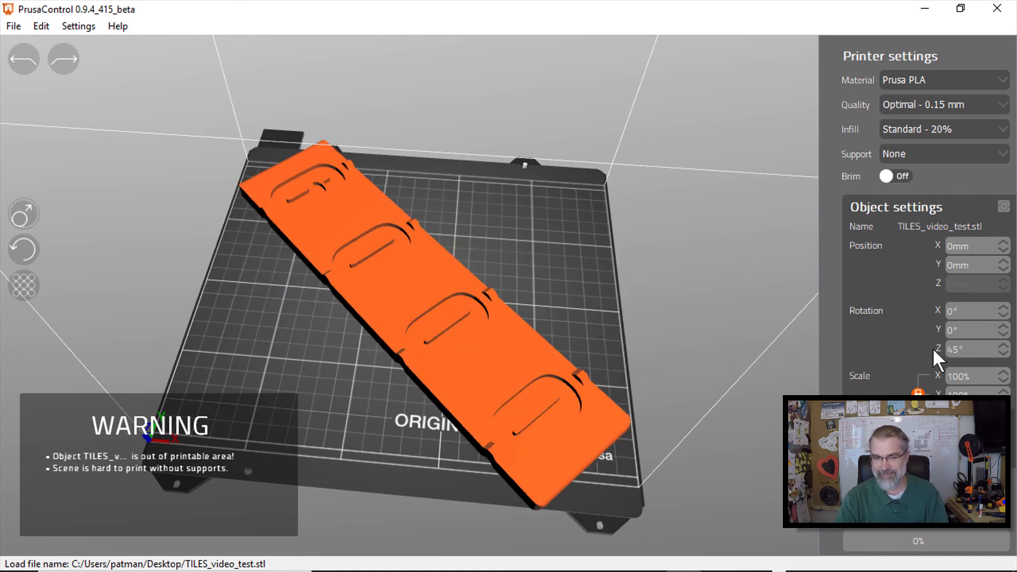
pyautogui.moveTo(965, 345); pyautogui.dragTo(947, 347)
pyautogui.write('0')
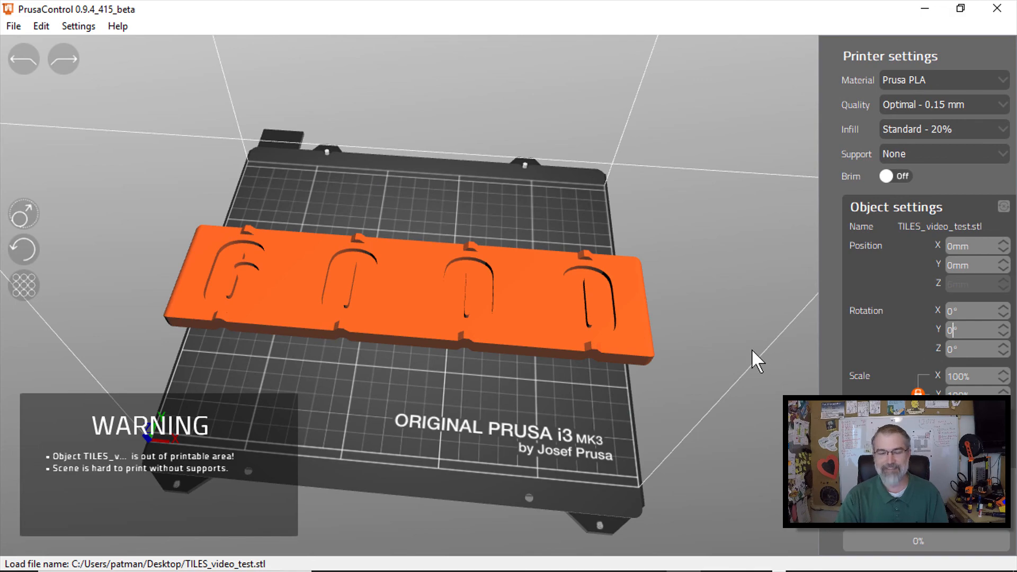
# Scale the tile strip to 75% so it fits the print bed
pyautogui.scroll(5, 452, 361)
pyautogui.moveTo(463, 443); pyautogui.dragTo(848, 413)
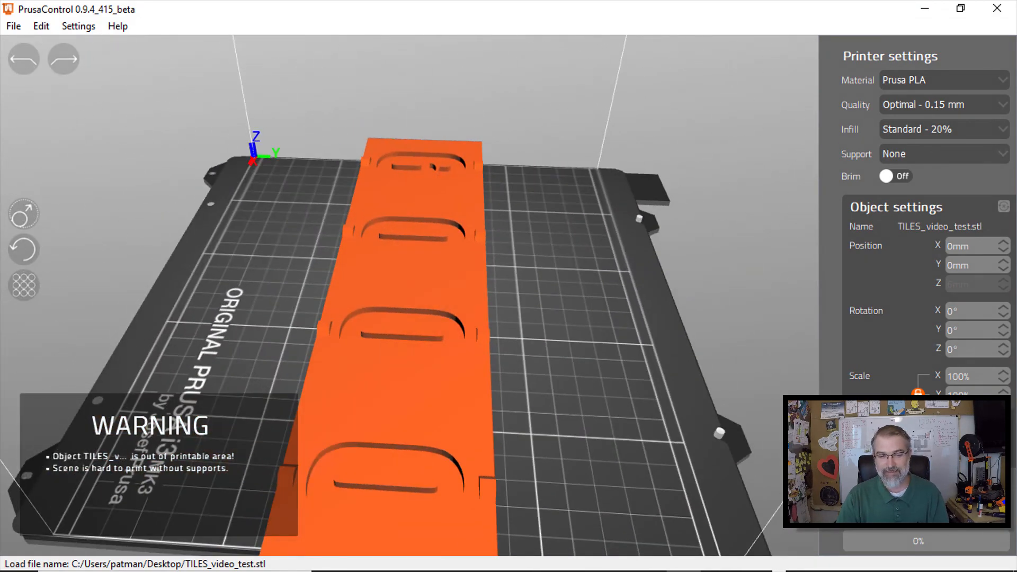
pyautogui.moveTo(200, 333); pyautogui.dragTo(404, 293)
pyautogui.click(763, 341)
pyautogui.click(602, 365)
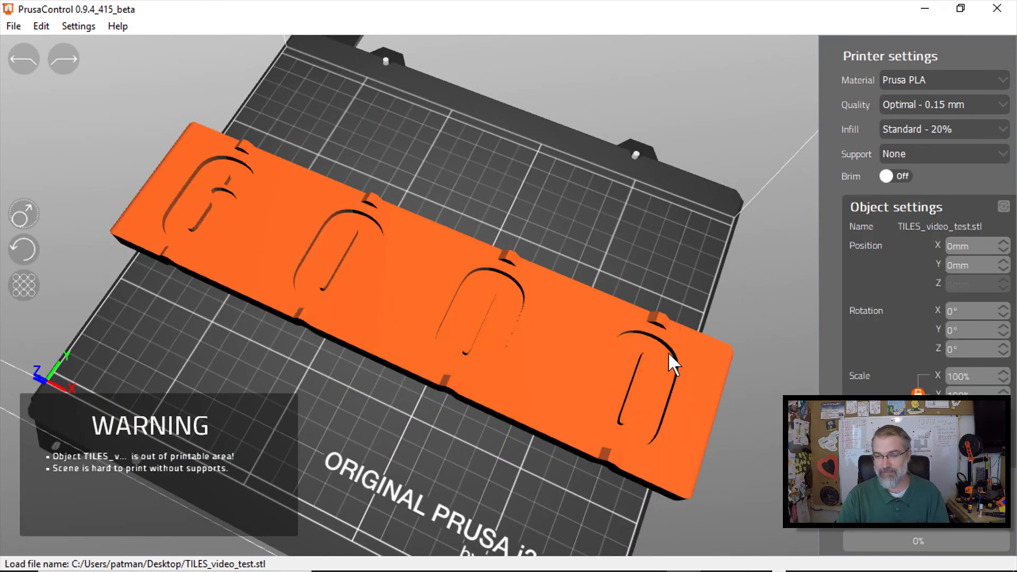
pyautogui.moveTo(976, 374); pyautogui.dragTo(926, 375)
pyautogui.write('75')
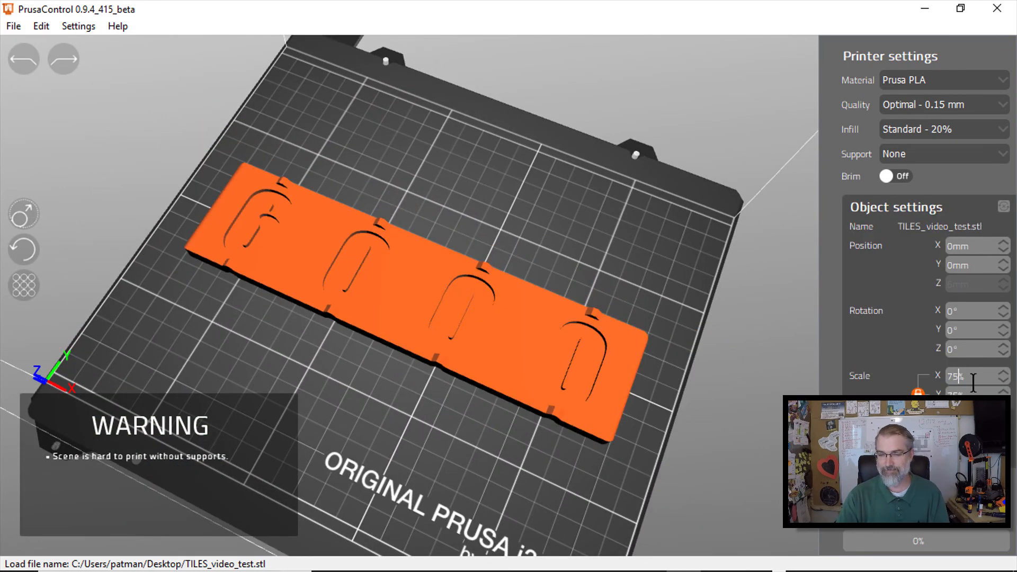
pyautogui.moveTo(355, 425); pyautogui.dragTo(407, 415)
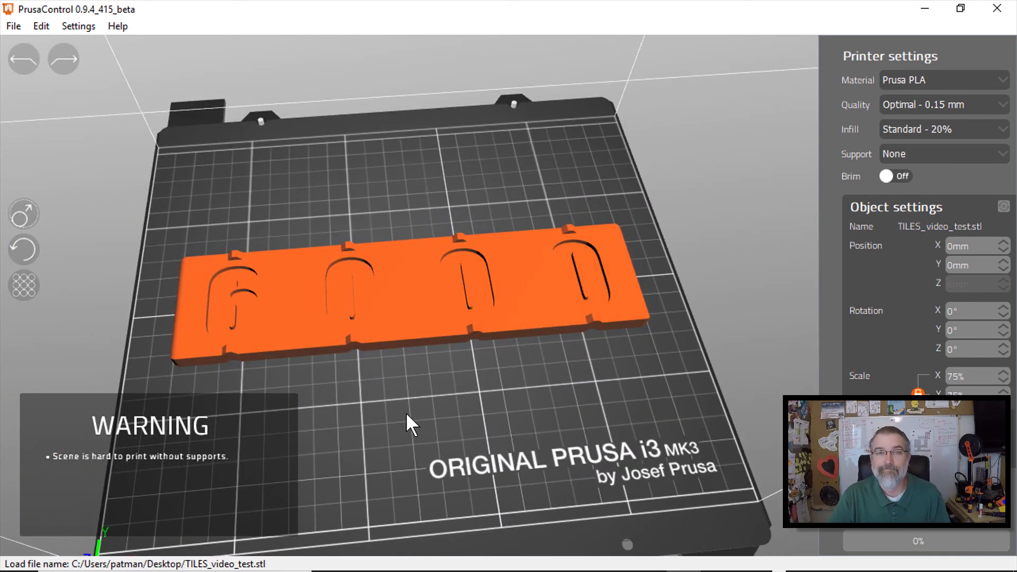
pyautogui.moveTo(406, 412); pyautogui.dragTo(390, 301)
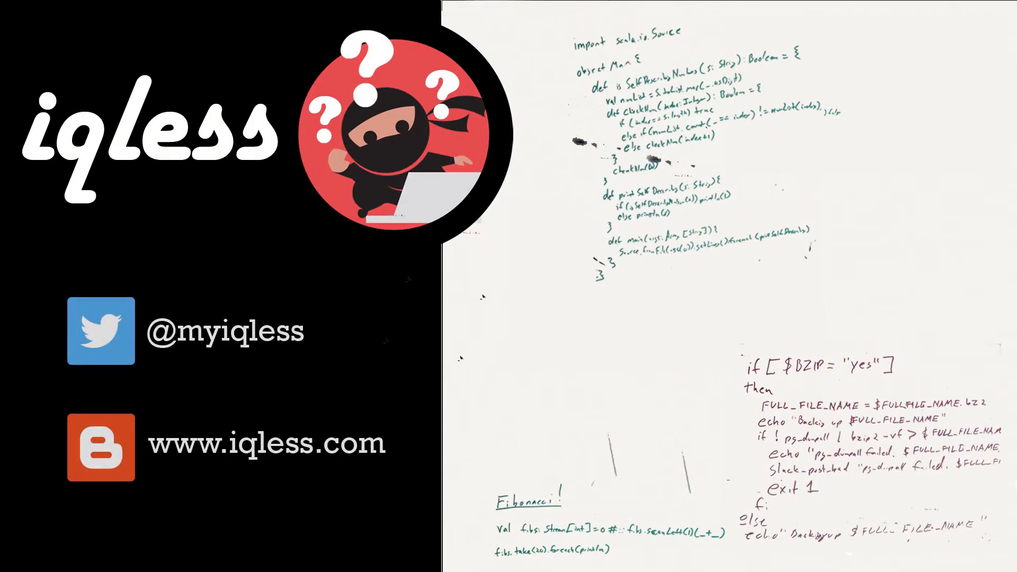